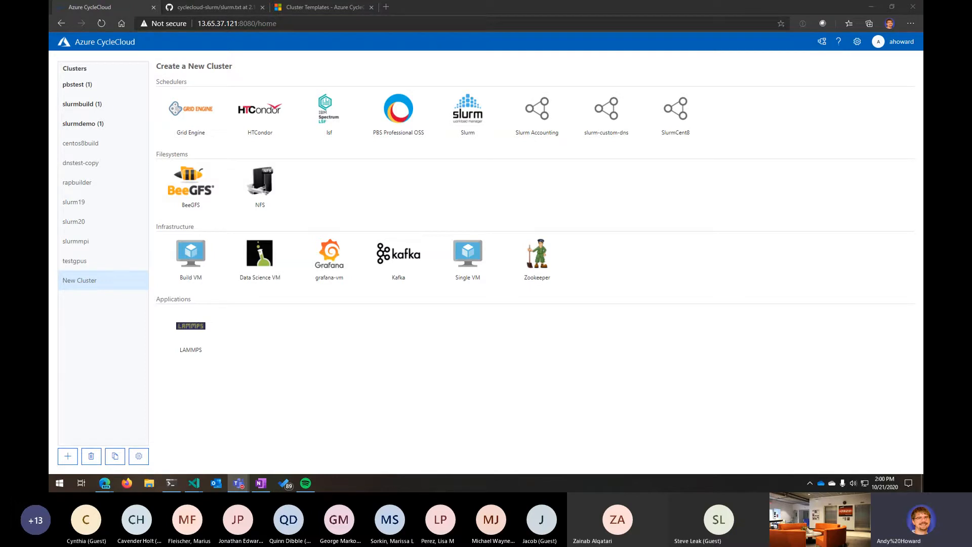
- Start a new Slurm cluster and name it scc-test1
left_click(525, 377)
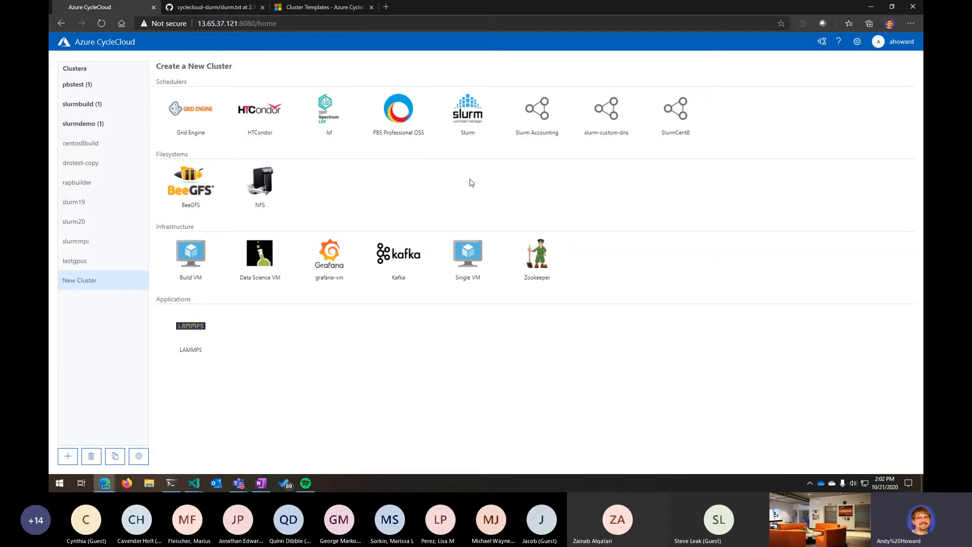
left_click(467, 113)
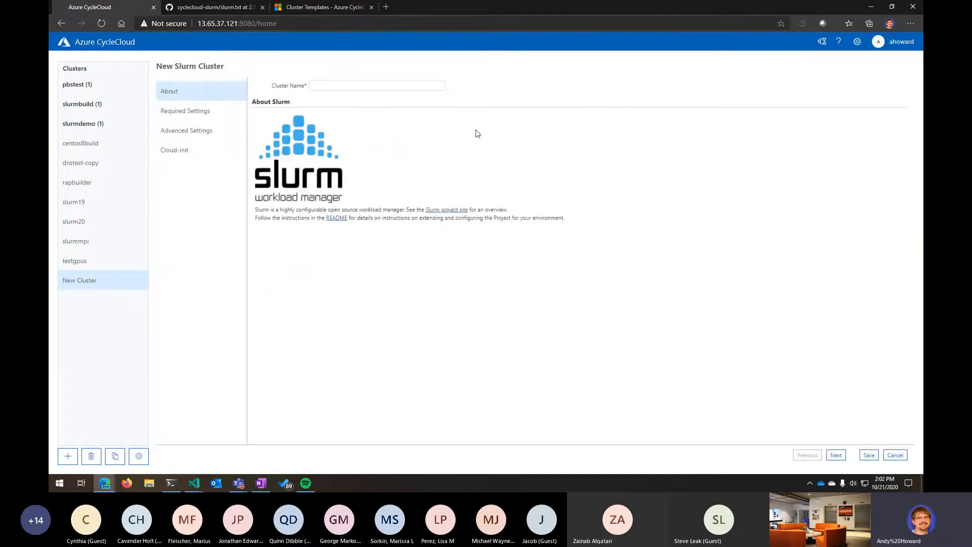
left_click(342, 85)
type("scc-test1")
- Look through the cluster settings sections and open the Slurm README in a new browser tab, then return
left_click(190, 111)
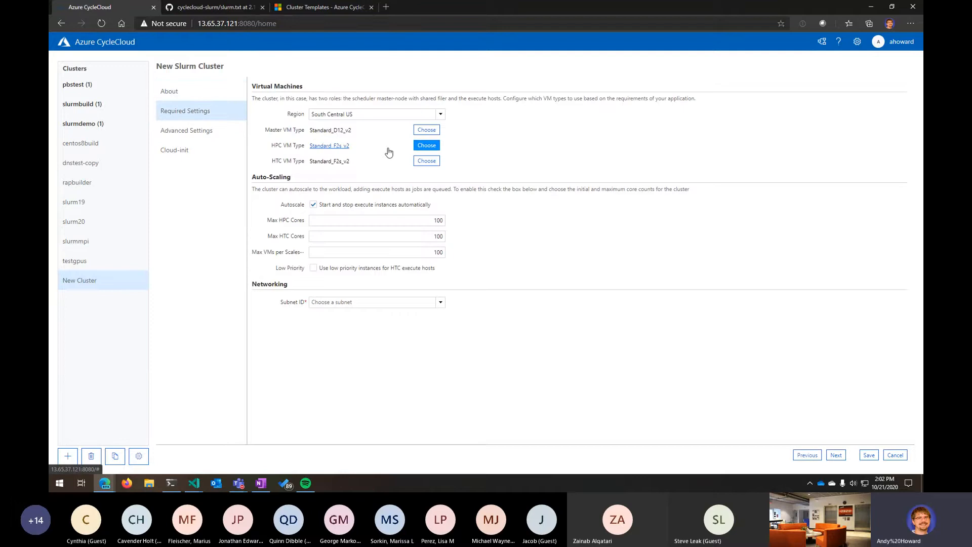
left_click(197, 93)
left_click(199, 109)
left_click(199, 94)
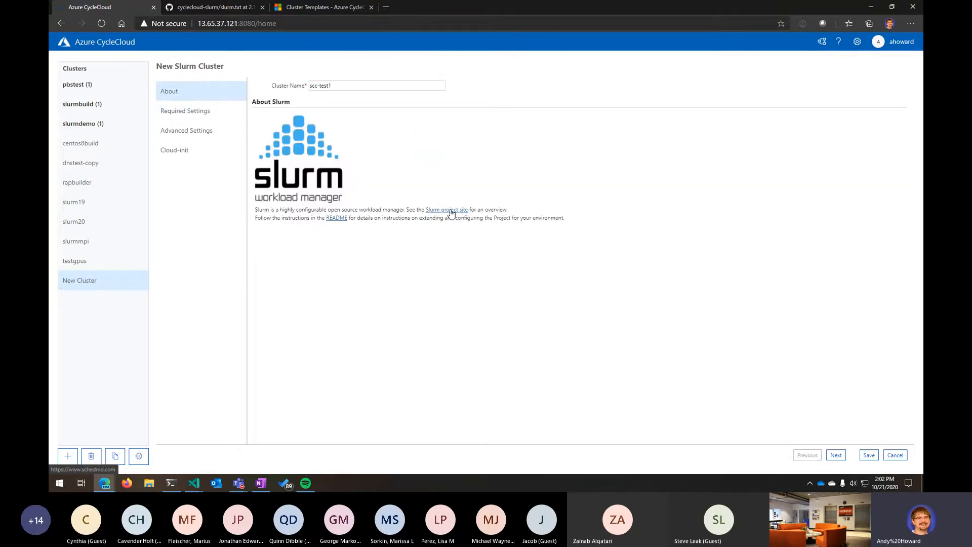
middle_click(336, 219)
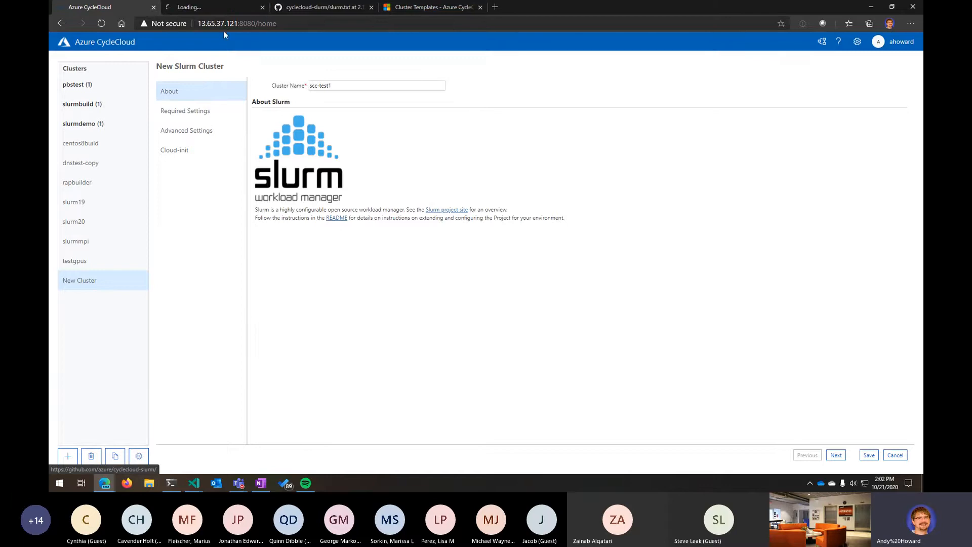
left_click(215, 8)
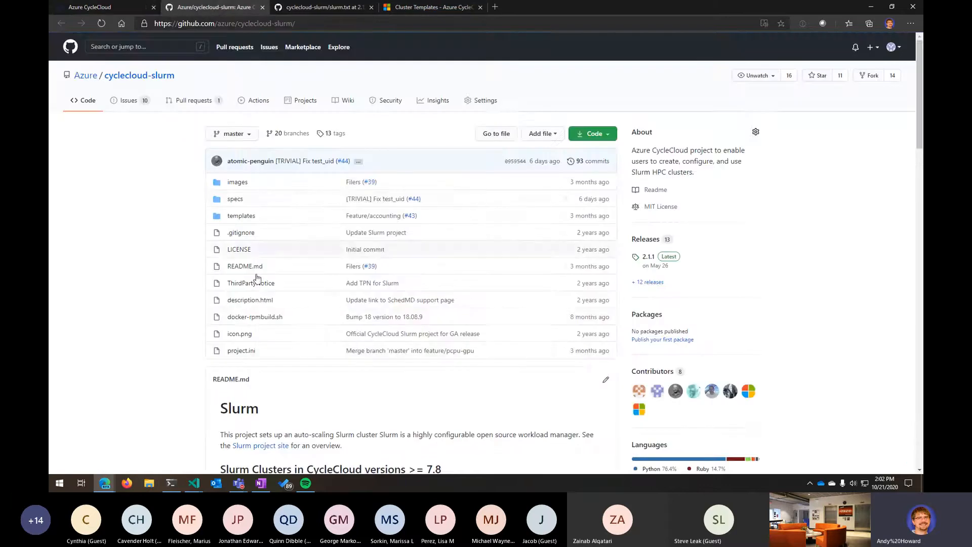
left_click(101, 8)
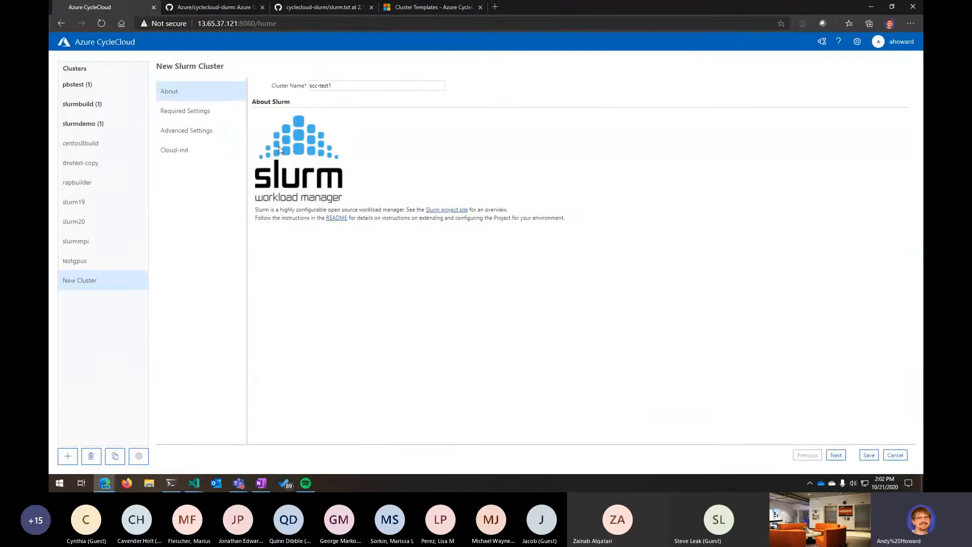
- Review the available regions in the Region list without changing the selection
left_click(192, 115)
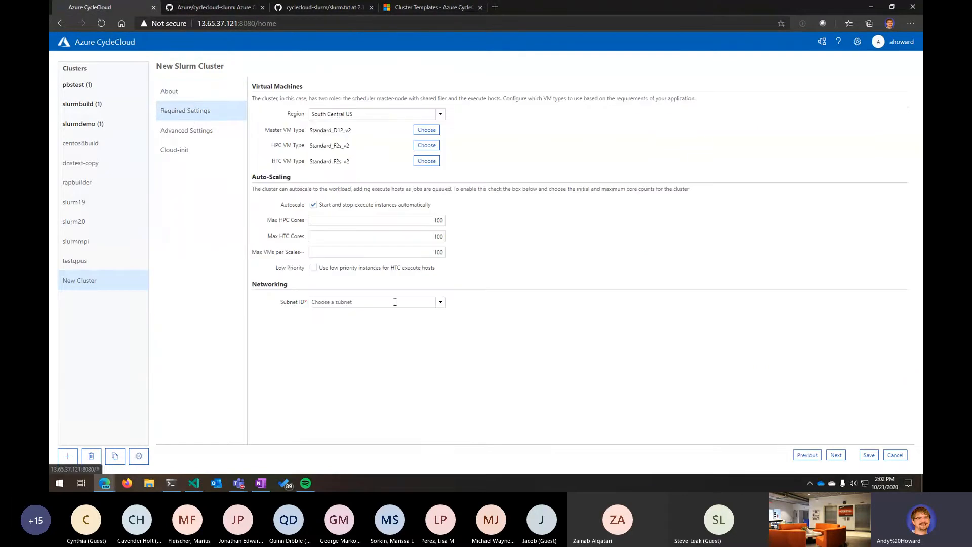
left_click(439, 115)
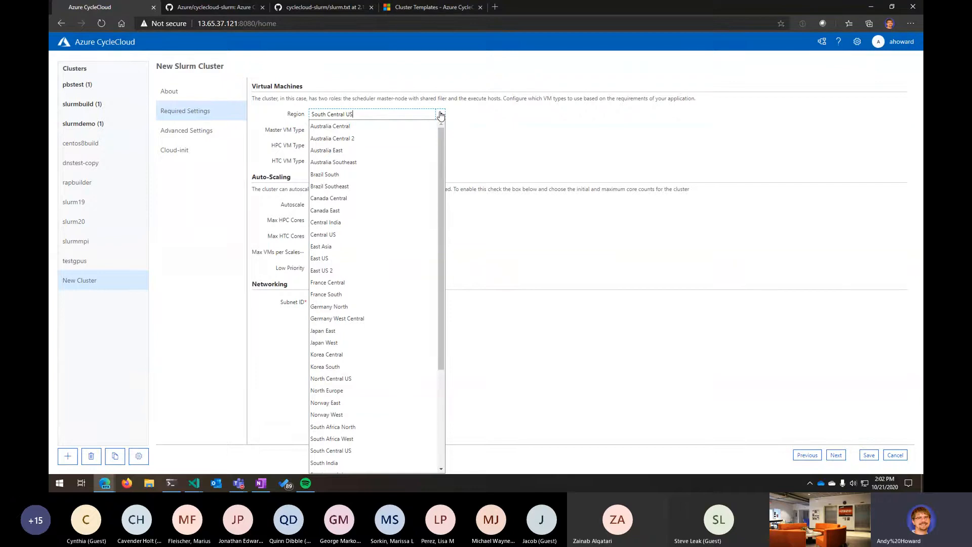
scroll(410, 365, "down", 5)
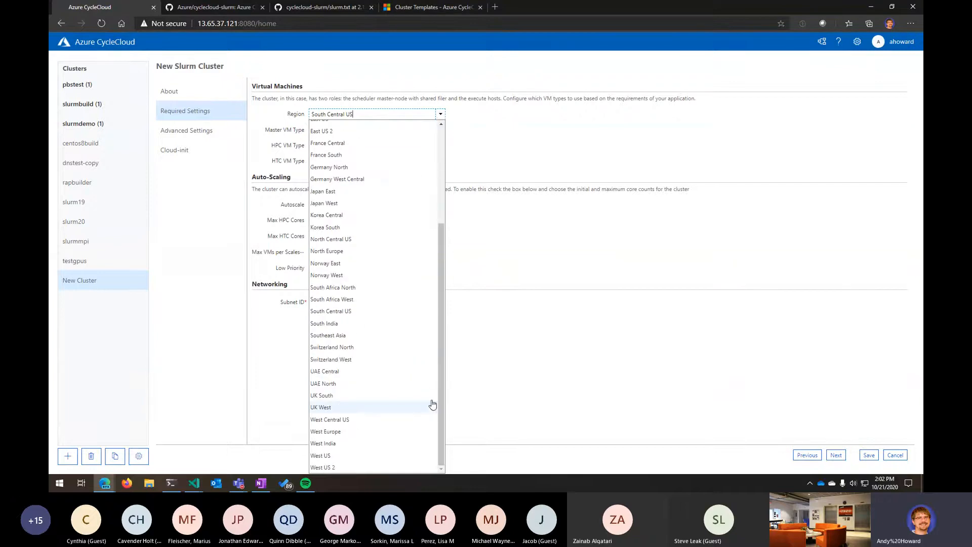
left_click(528, 332)
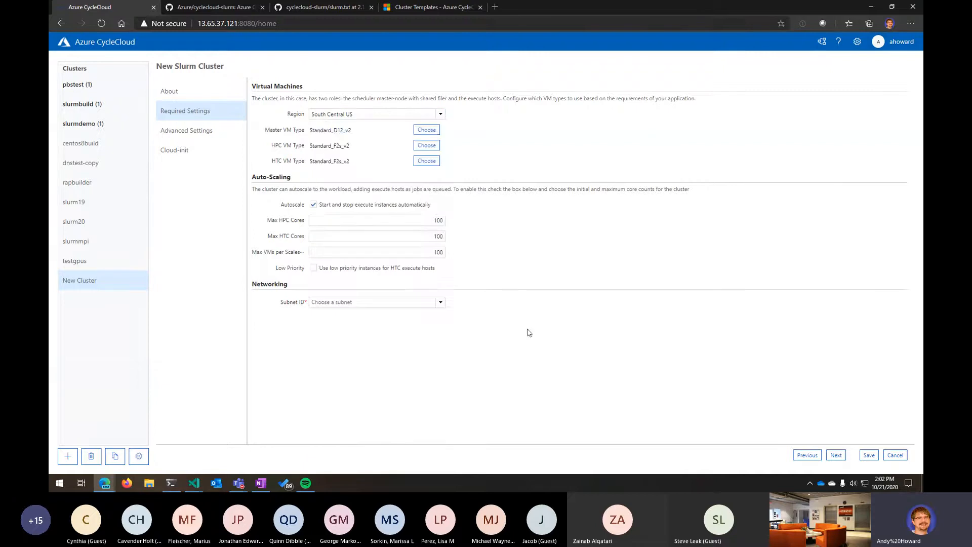
- Open the Master VM type chooser and browse machine types filtered by high performance compute, compute optimized and GPU
left_click(426, 130)
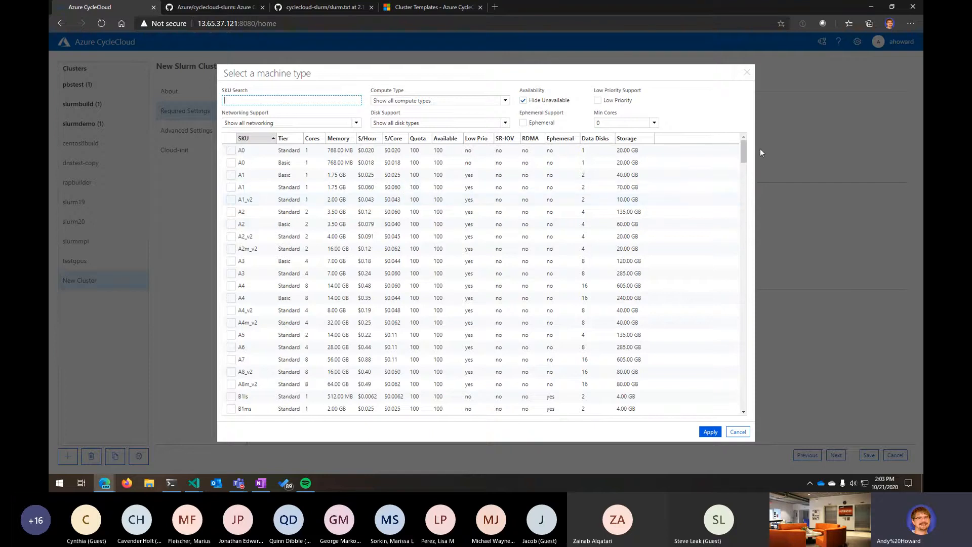
mouse_move(744, 162)
left_mouse_down()
mouse_move(739, 410)
mouse_move(742, 152)
left_mouse_up()
left_click(542, 104)
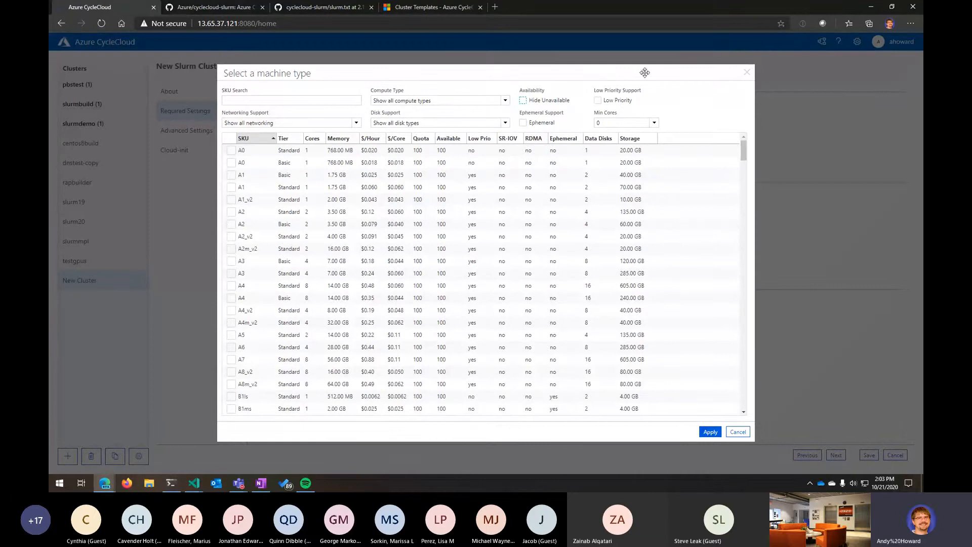
left_click(536, 101)
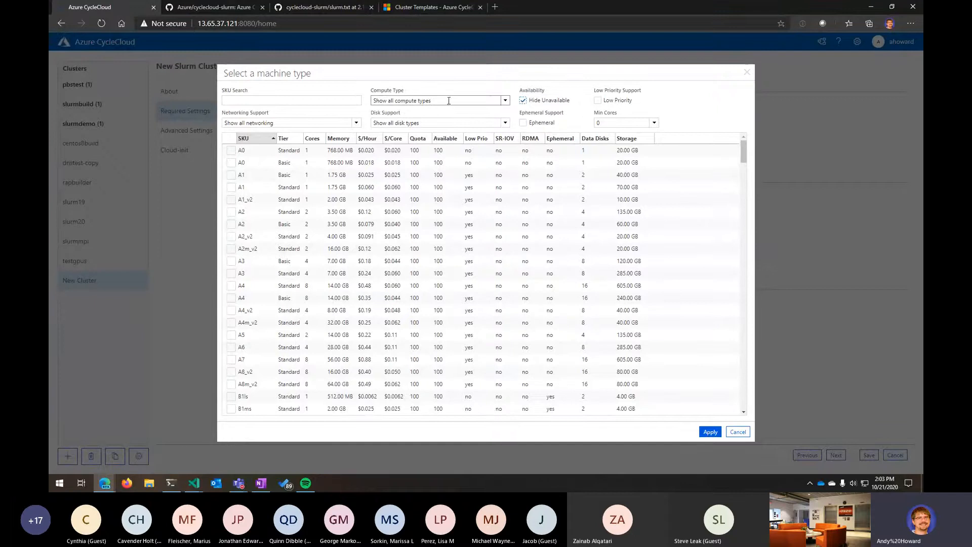
left_click(505, 101)
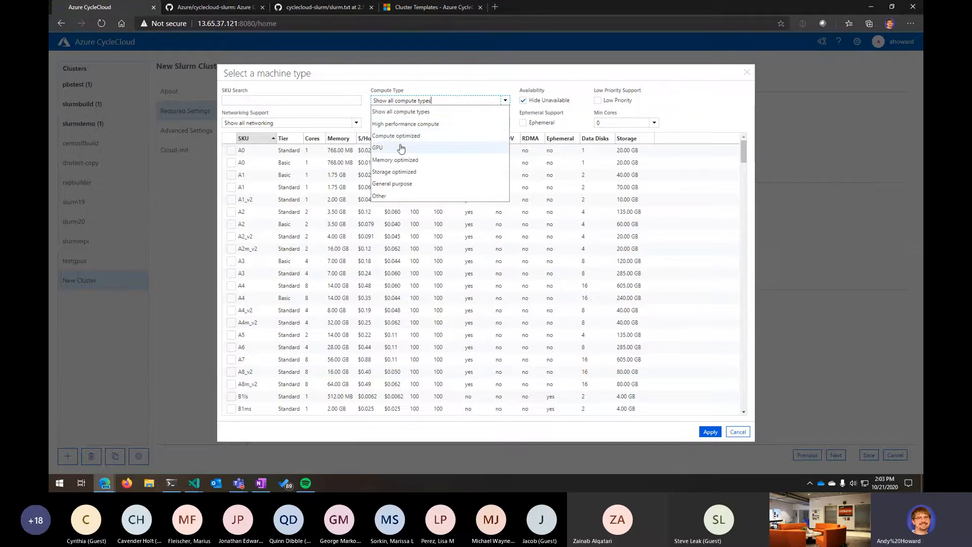
left_click(404, 124)
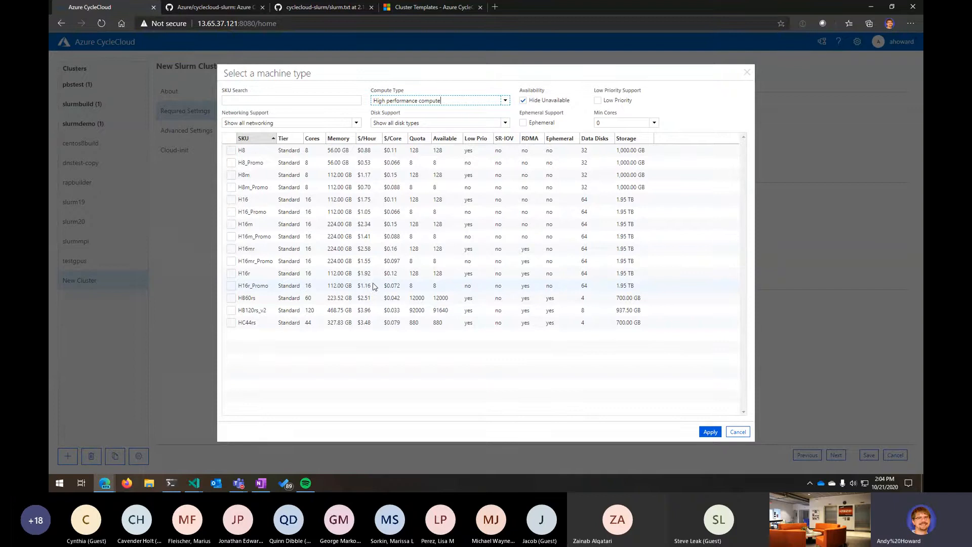
left_click(400, 100)
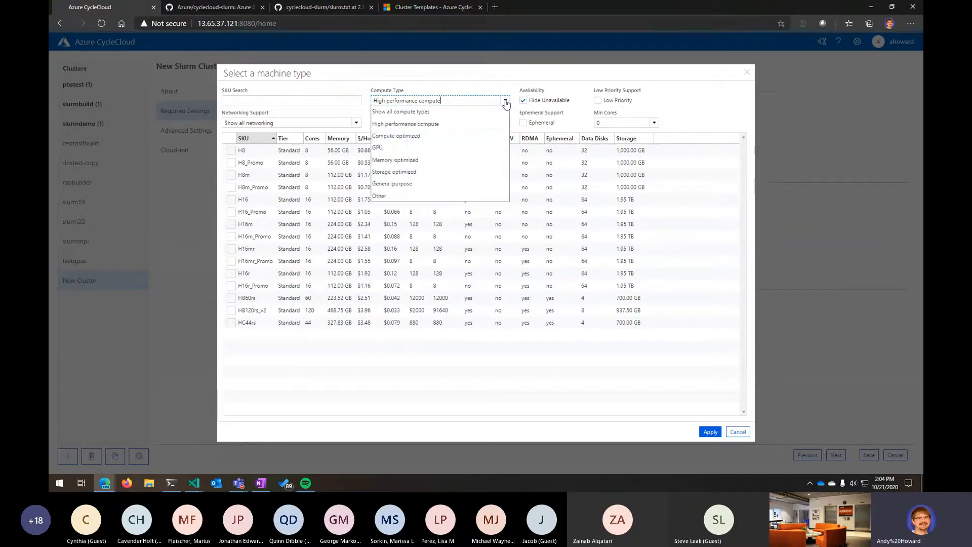
left_click(401, 138)
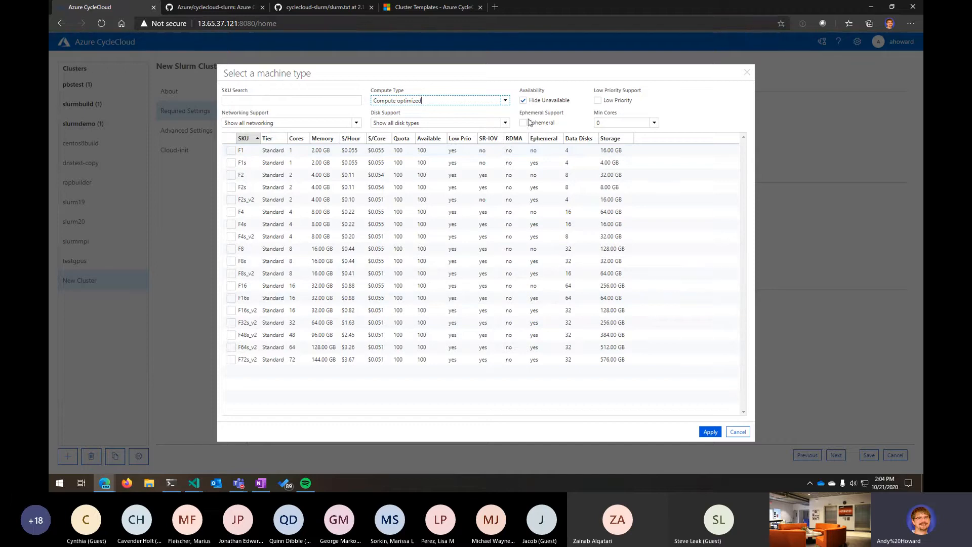
left_click(505, 101)
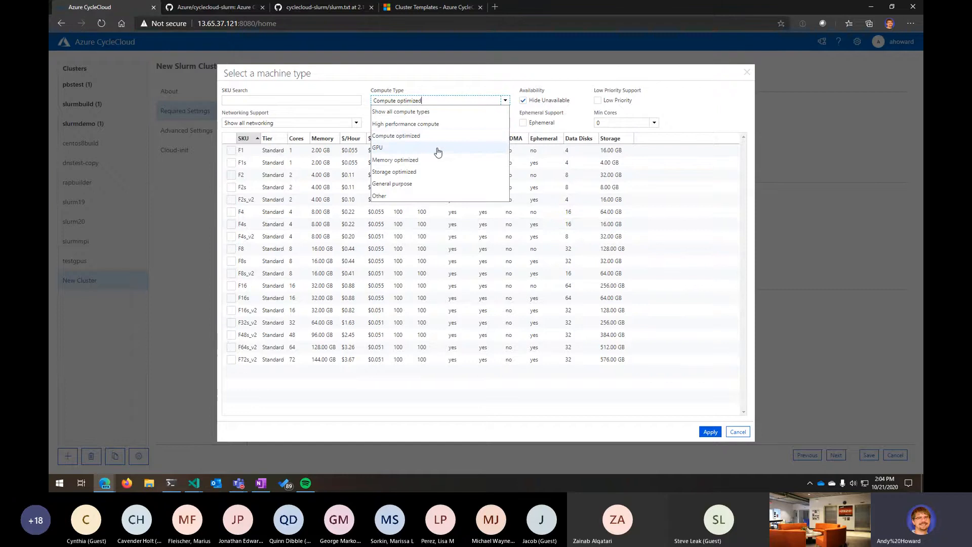
left_click(438, 152)
scroll(358, 253, "down", 1)
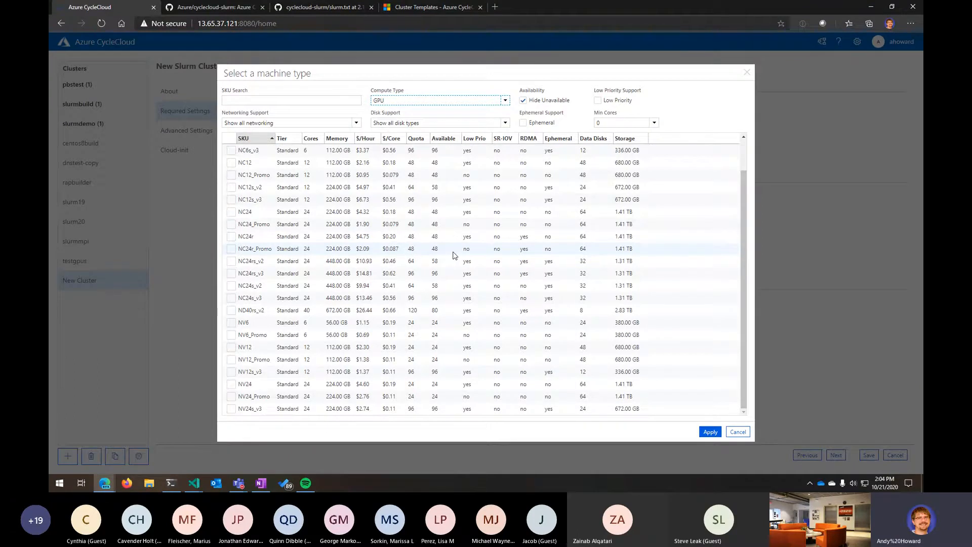
scroll(421, 282, "up", 2)
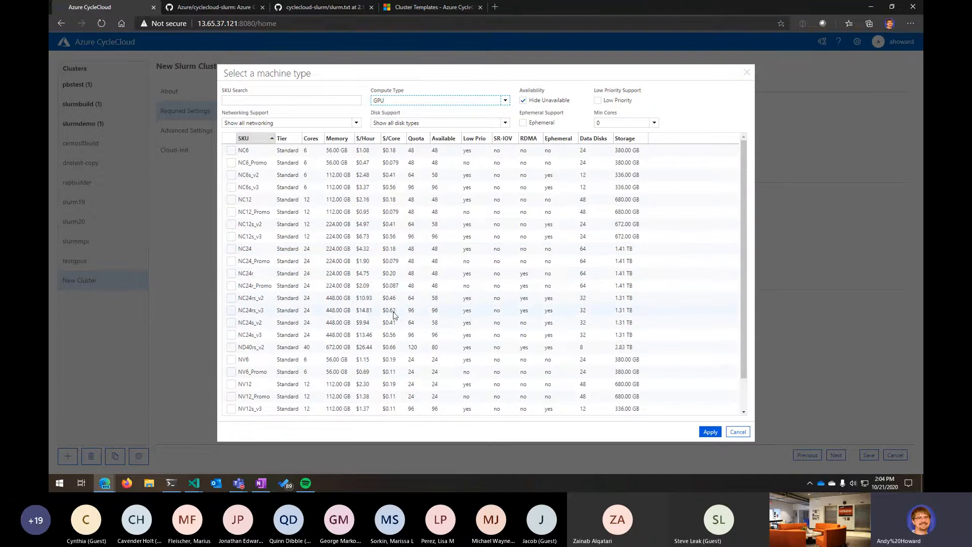
scroll(355, 287, "down", 2)
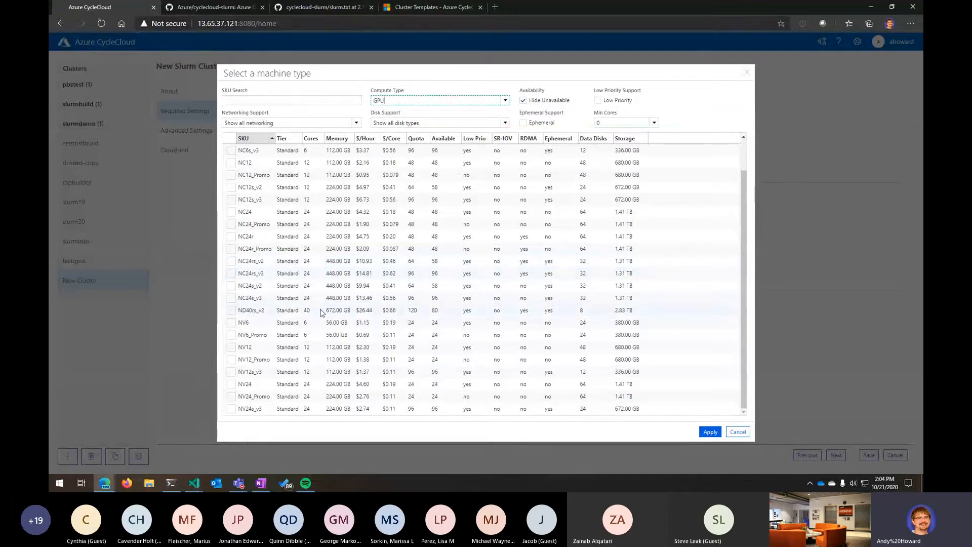
scroll(309, 319, "up", 1)
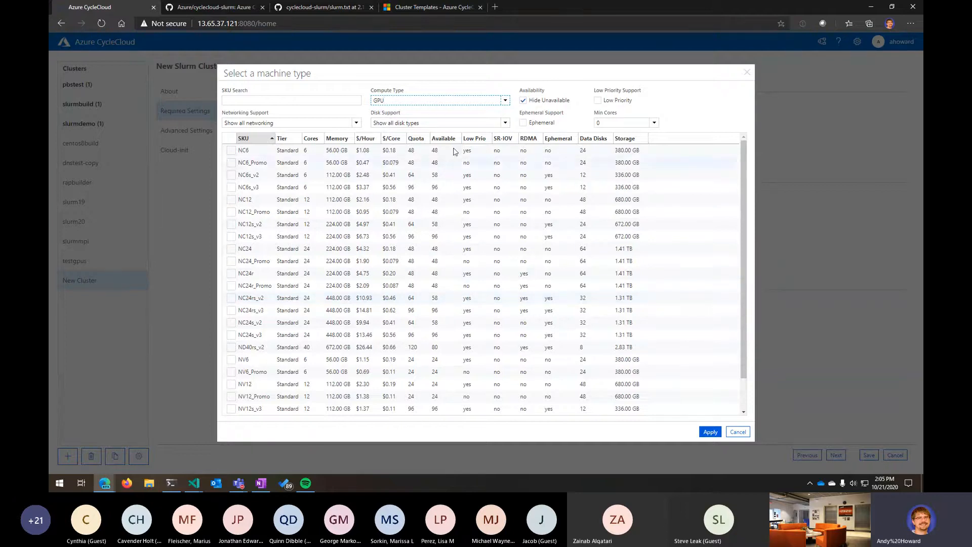
- Set the Master VM type to HC44rs from the high performance compute machine types
left_click(507, 101)
left_click(436, 172)
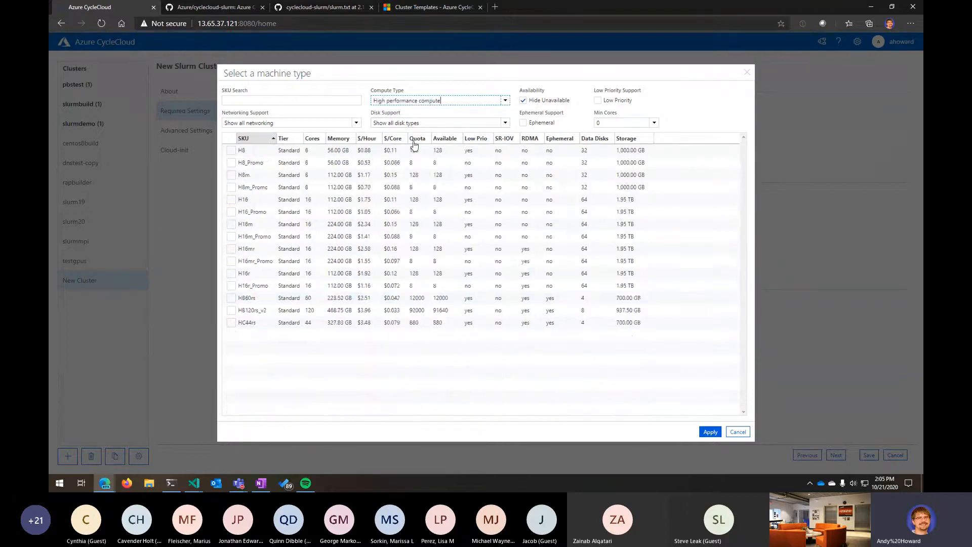
left_click(232, 200)
left_click(231, 200)
left_click(232, 325)
left_click(712, 432)
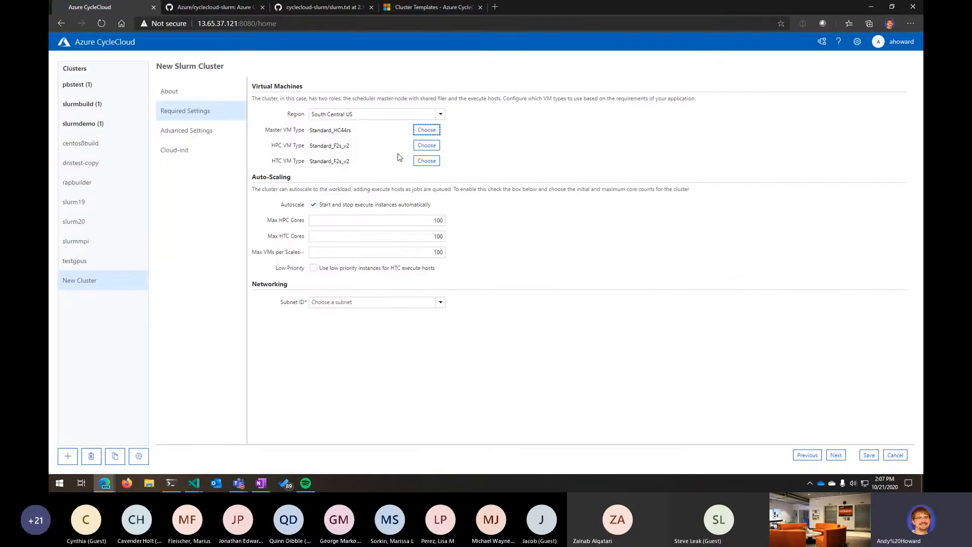
- Reopen the Master VM type chooser, cancel it, and discard the new cluster
left_click(427, 130)
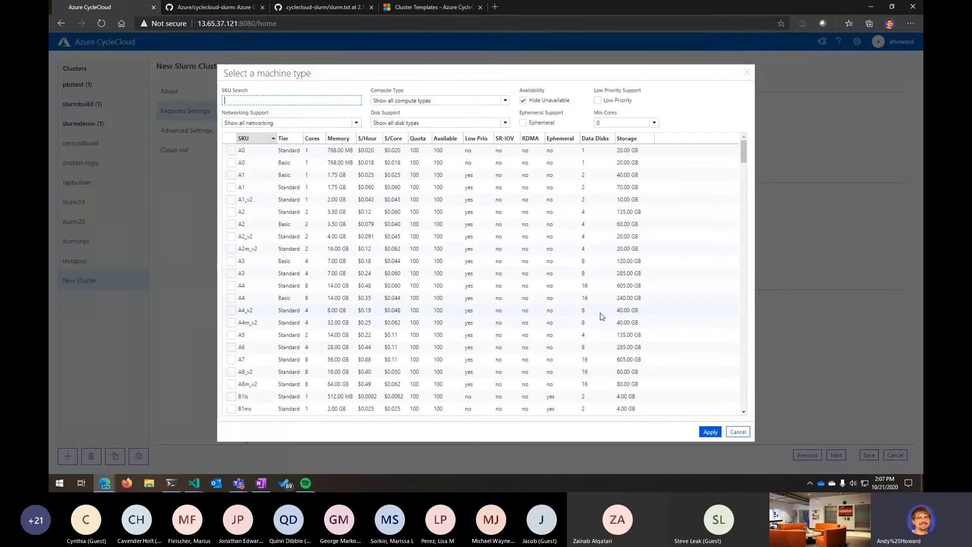
left_click(504, 101)
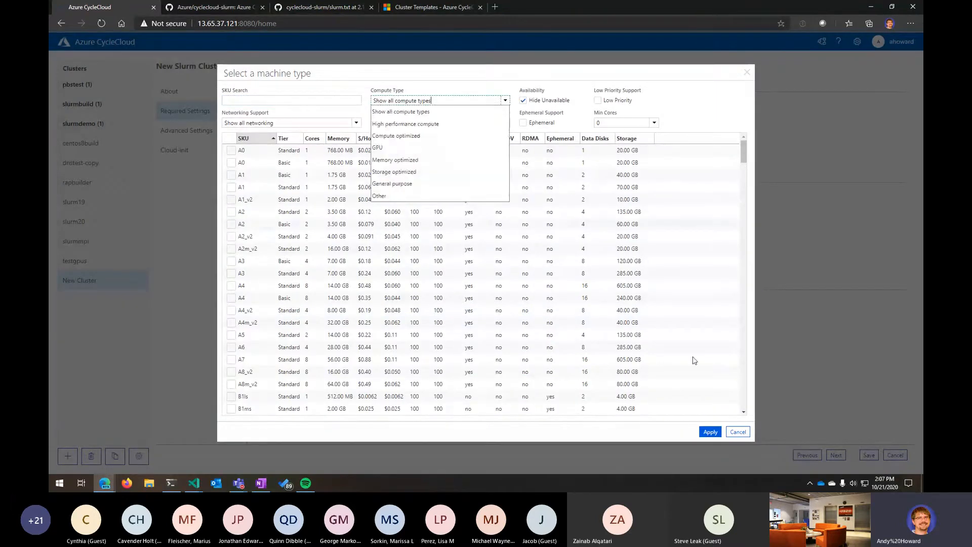
left_click(738, 432)
left_click(896, 456)
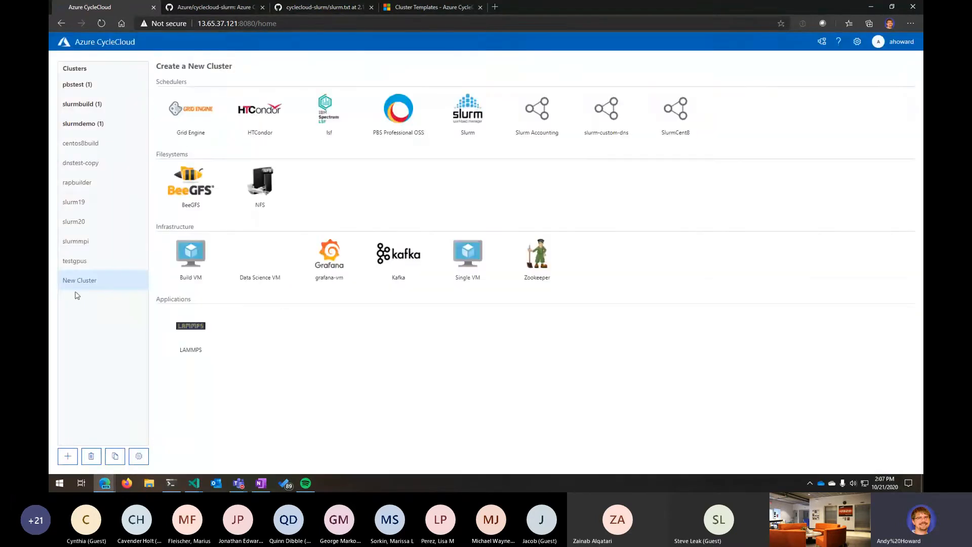
- Start a new Slurm cluster again and name it scc-test1
left_click(76, 207)
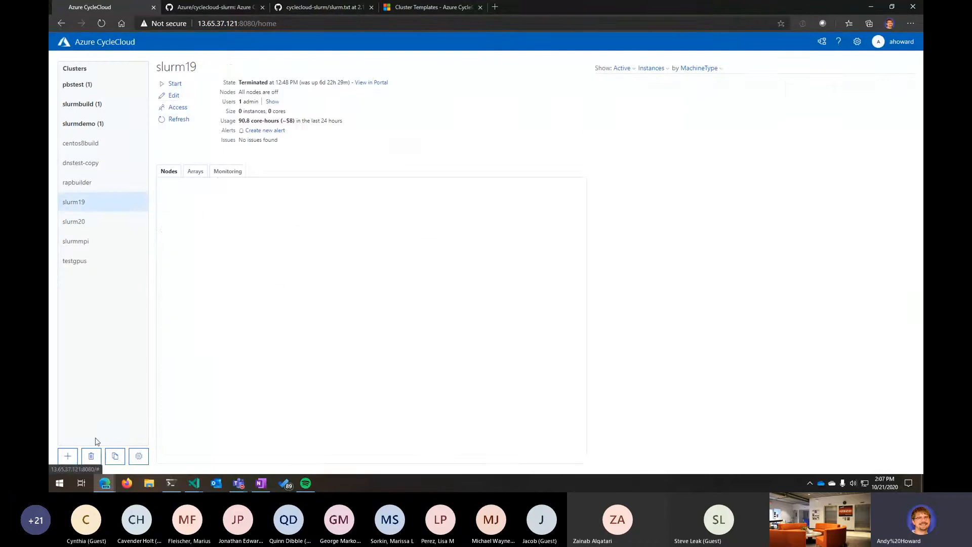
left_click(68, 456)
left_click(457, 119)
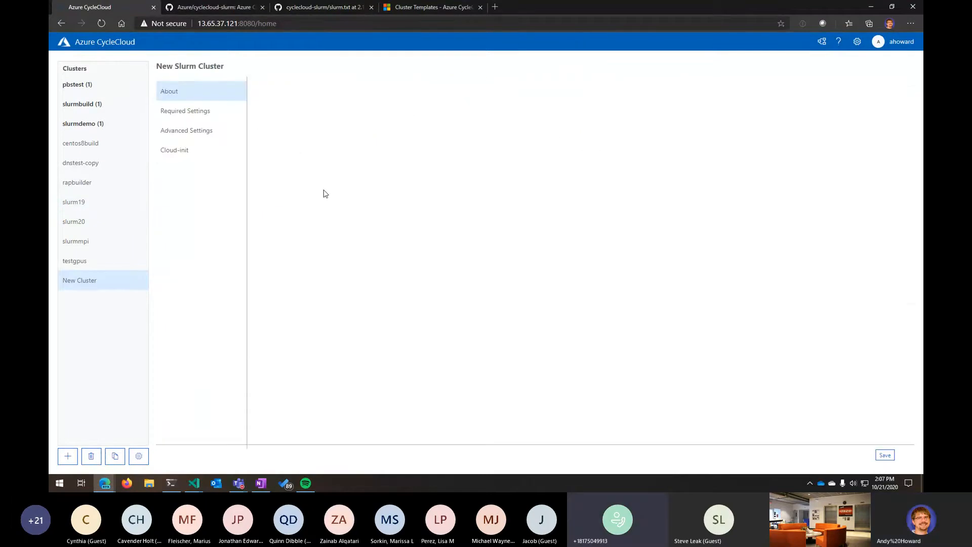
left_click(331, 87)
type("scc-test1")
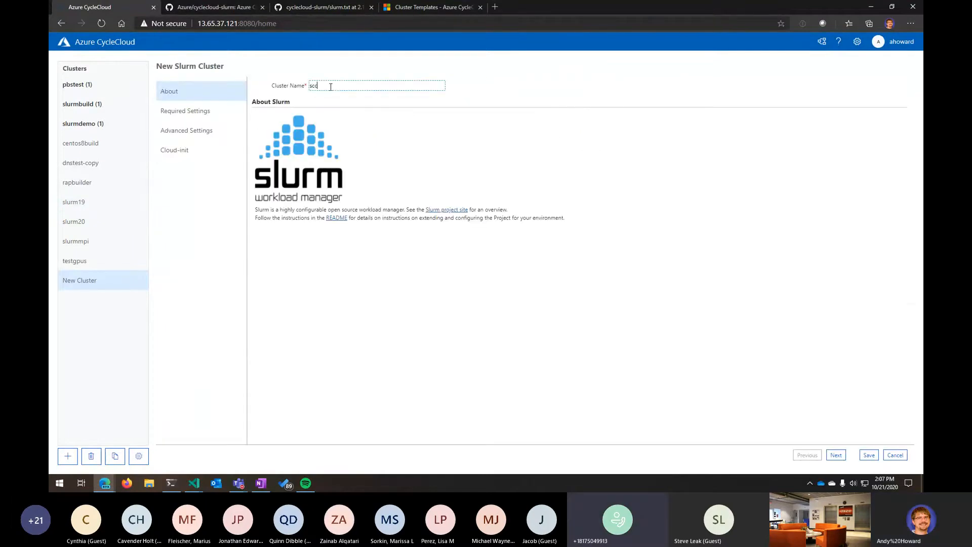
- Set the HPC VM type to HC44rs, filtering the machine types to high performance compute
left_click(221, 116)
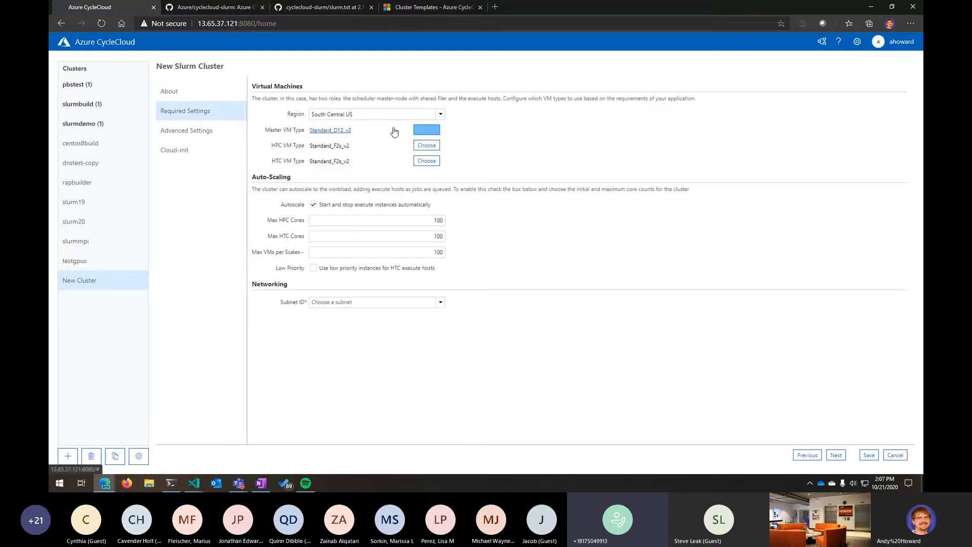
left_click(433, 146)
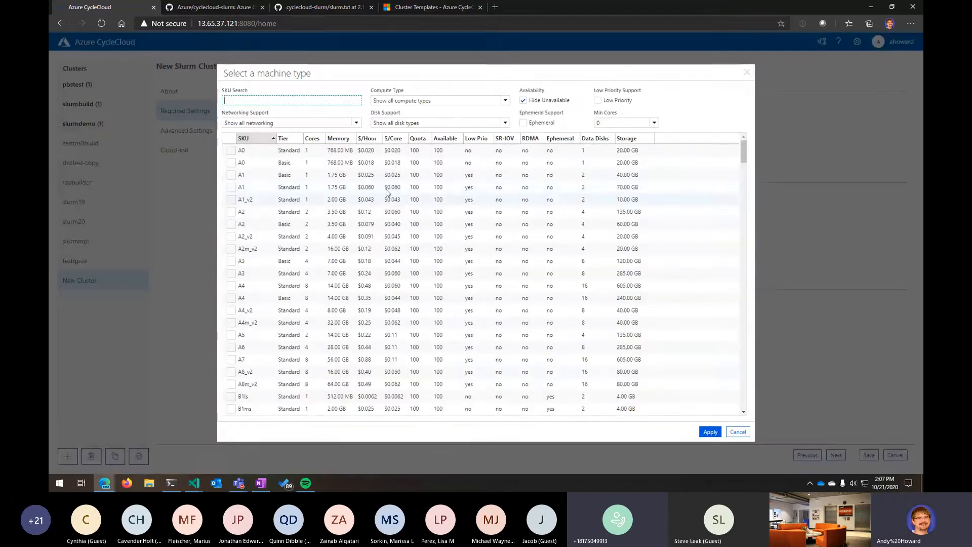
scroll(295, 312, "down", 9)
scroll(298, 311, "down", 5)
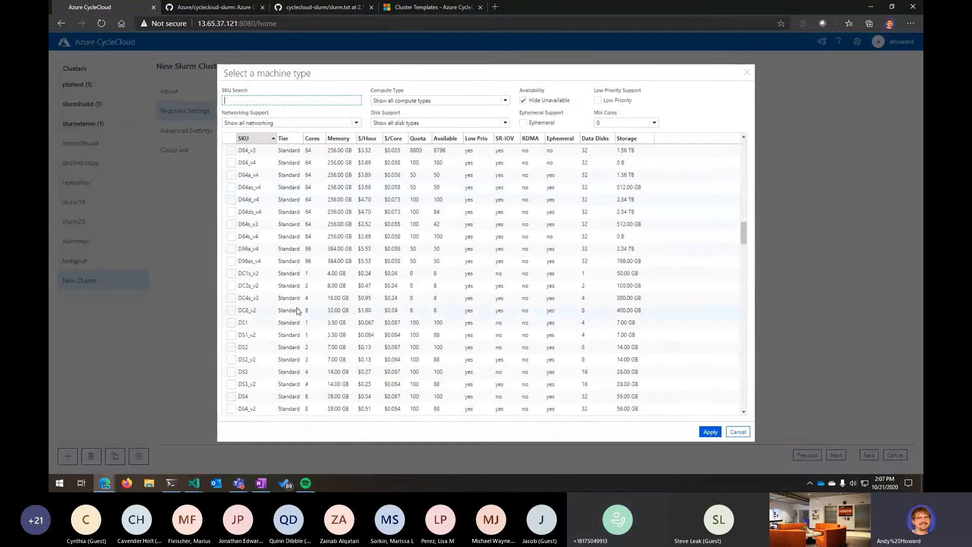
scroll(297, 311, "down", 10)
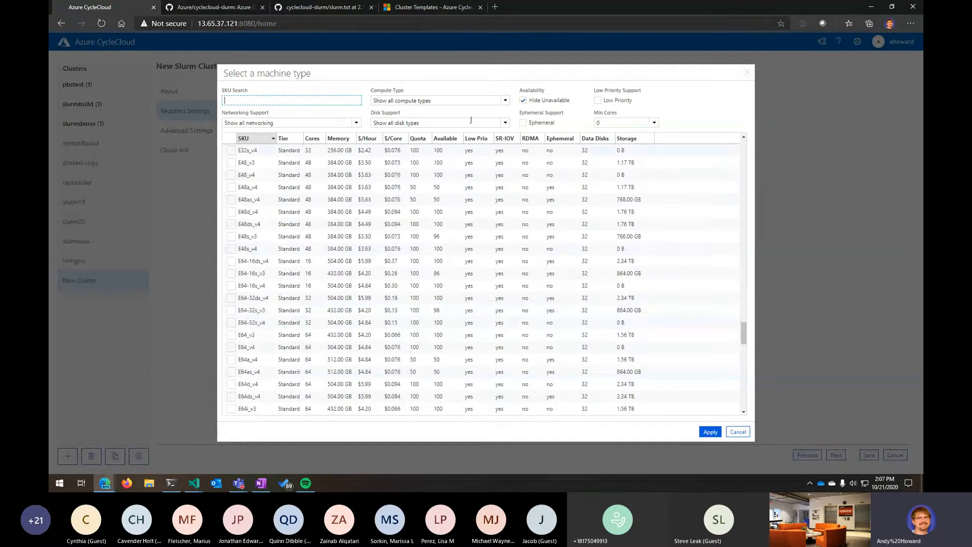
left_click(439, 100)
left_click(438, 125)
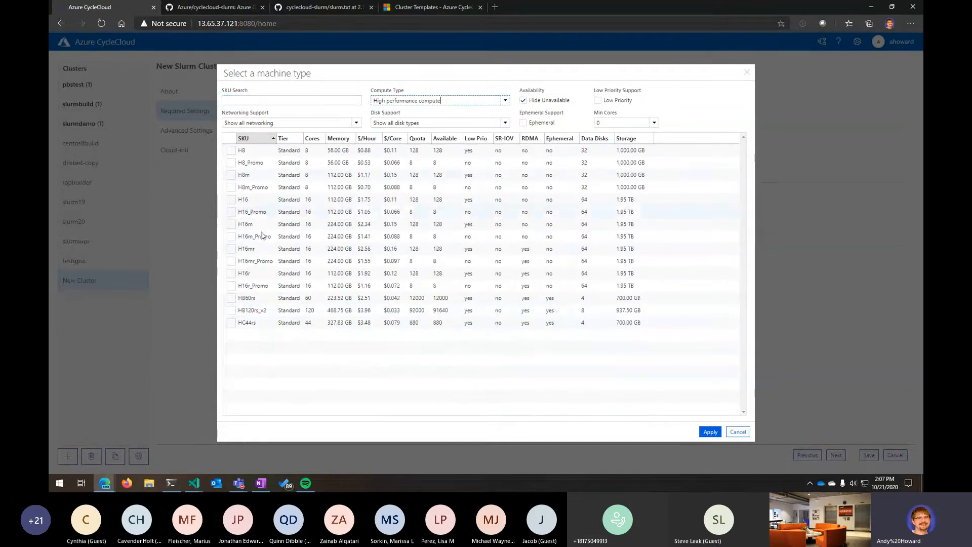
left_click(231, 323)
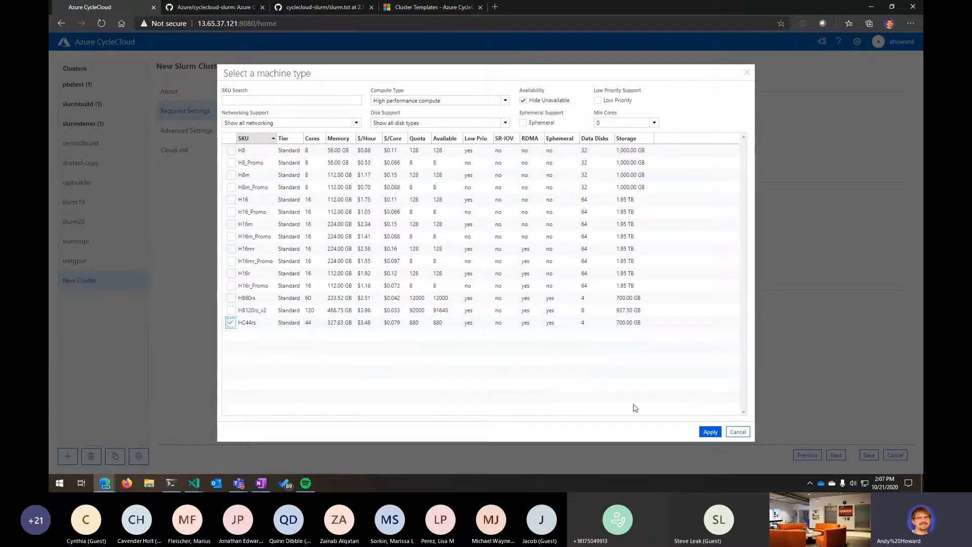
left_click(710, 432)
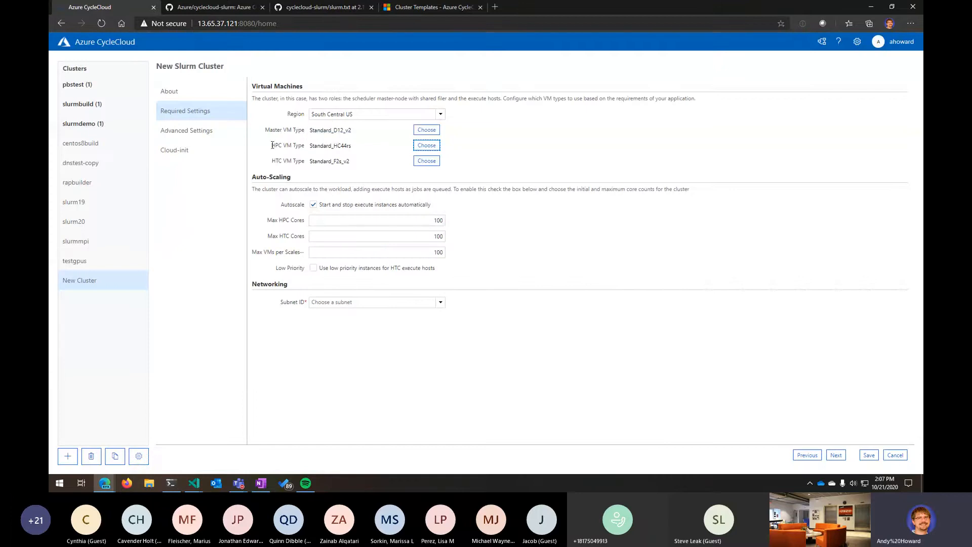
left_click_drag(265, 130, 310, 131)
left_click(286, 159)
double_click(278, 160)
double_click(277, 145)
left_click_drag(275, 160, 295, 159)
left_click(276, 162)
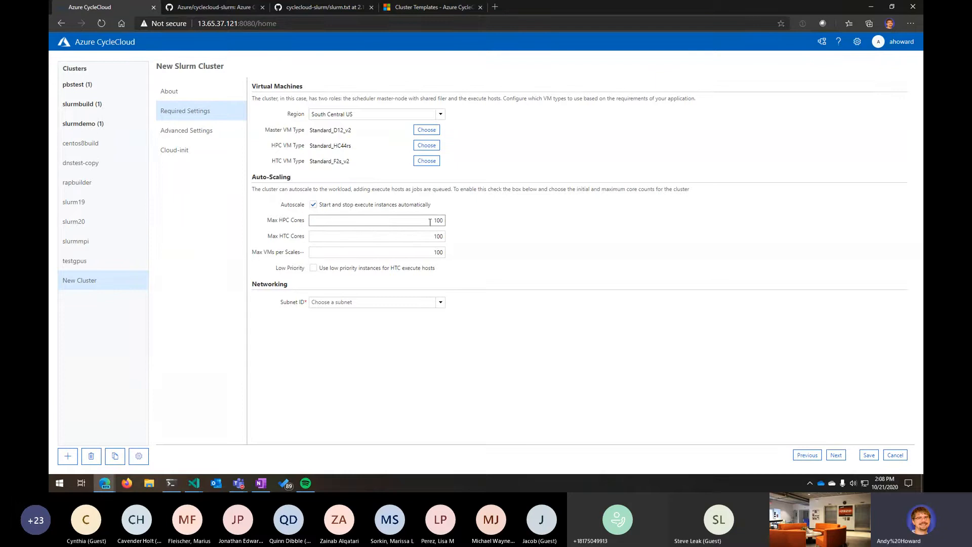
- Set Max HPC Cores to 88 and Max HTC Cores to 1,000
double_click(393, 221)
type("88")
left_click(432, 235)
left_click_drag(257, 252, 298, 260)
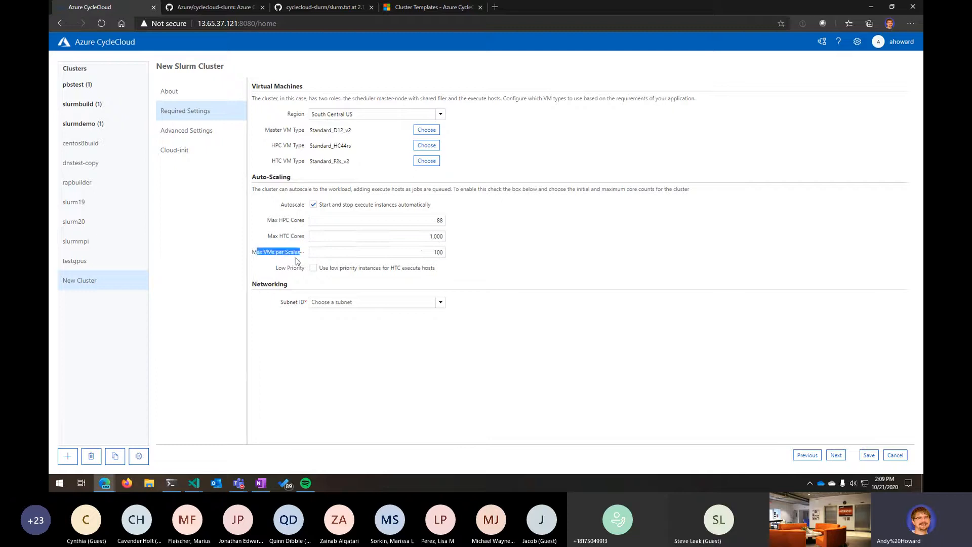
left_click(351, 257)
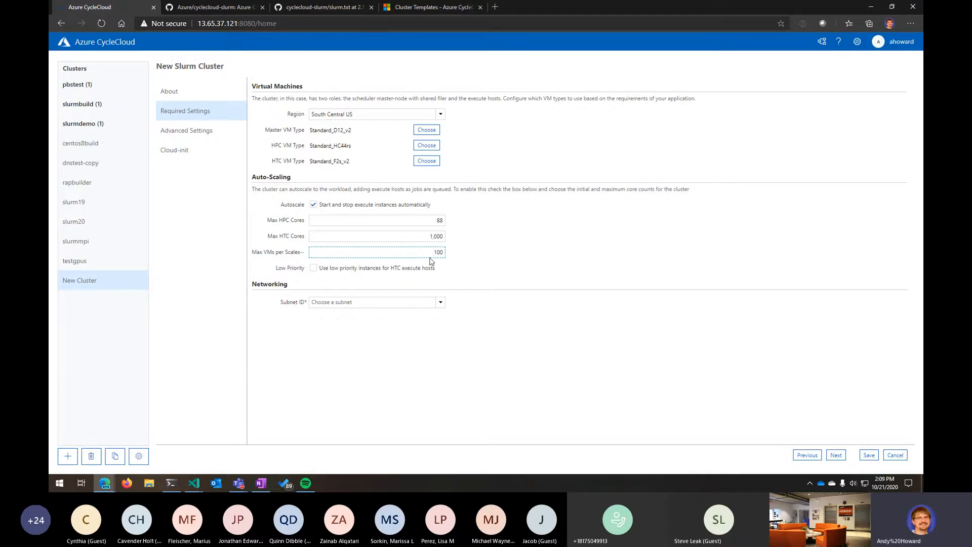
left_click_drag(266, 221, 306, 221)
- Enable low priority instances for HTC execute hosts and select the ah-cc8test-vnet-default [172.17.3.0/24] subnet
left_click(297, 269)
left_click(313, 268)
left_click(440, 304)
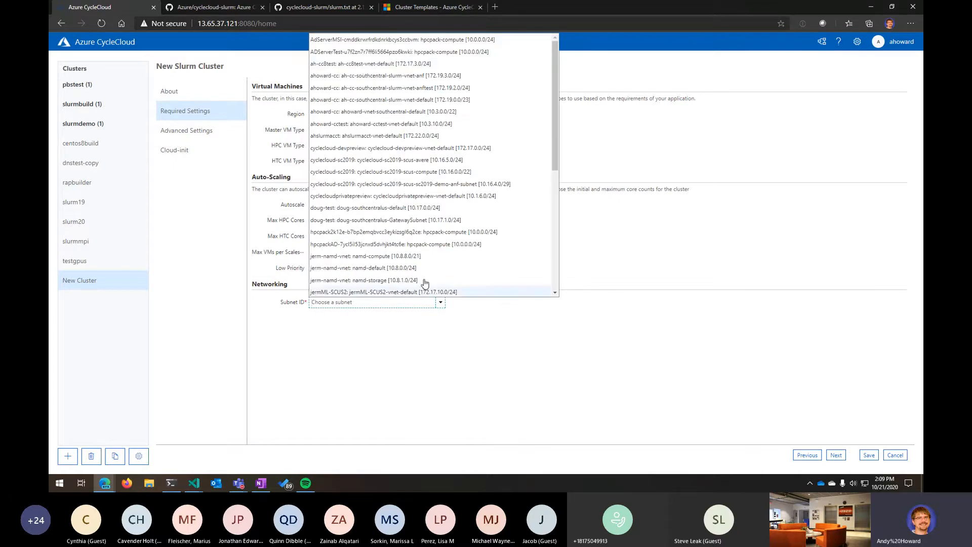
left_click(367, 66)
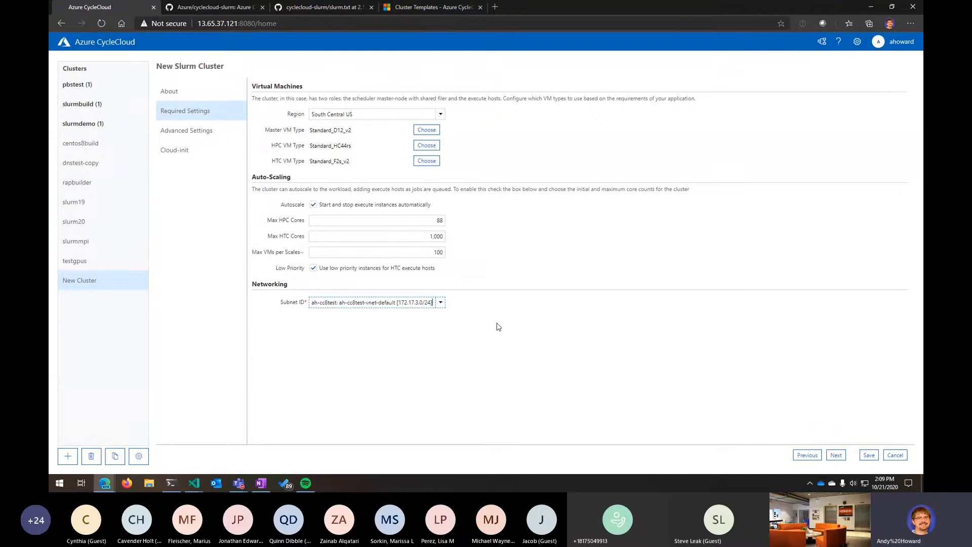
- Review the Advanced Settings page, the Master OS choices and the Cloud-init configuration
left_click(837, 455)
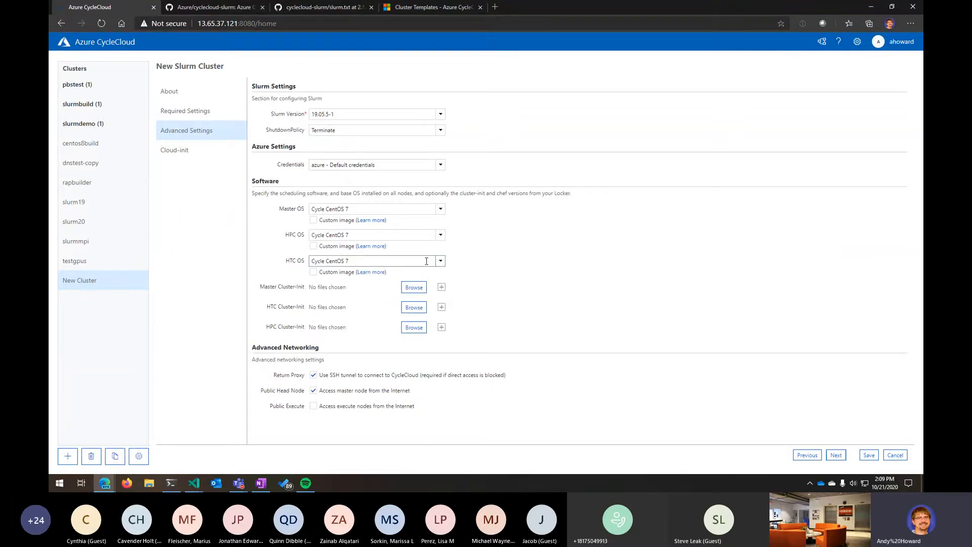
left_click(441, 210)
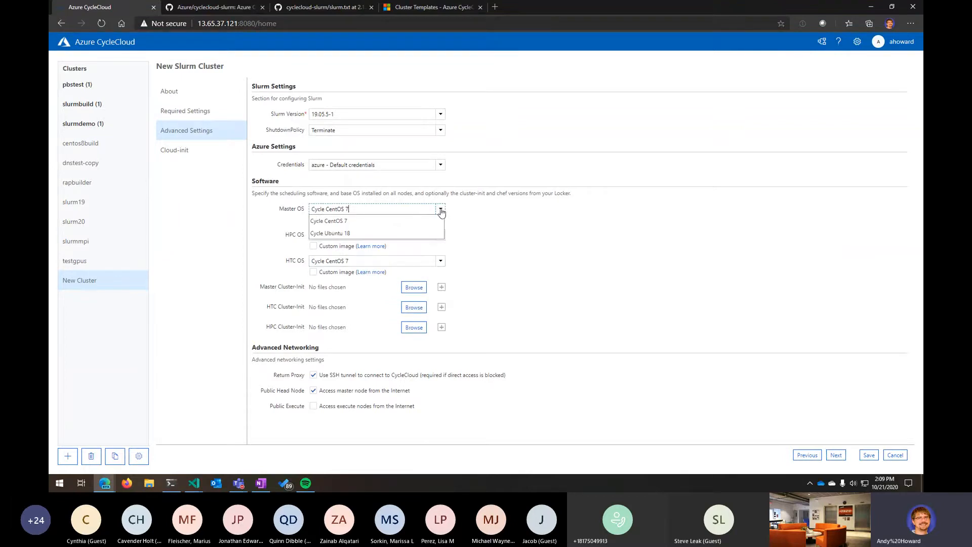
left_click(442, 211)
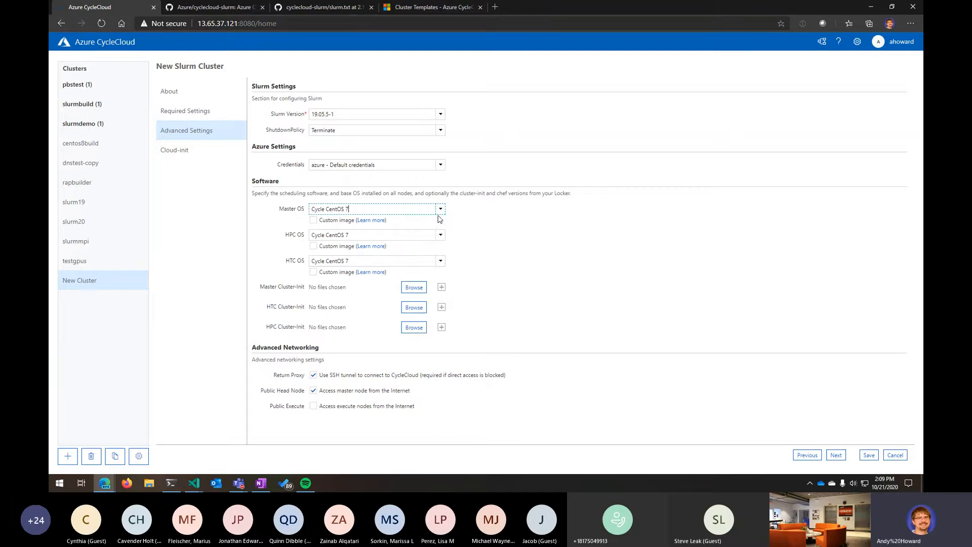
left_click(441, 211)
left_click(442, 211)
left_click(185, 153)
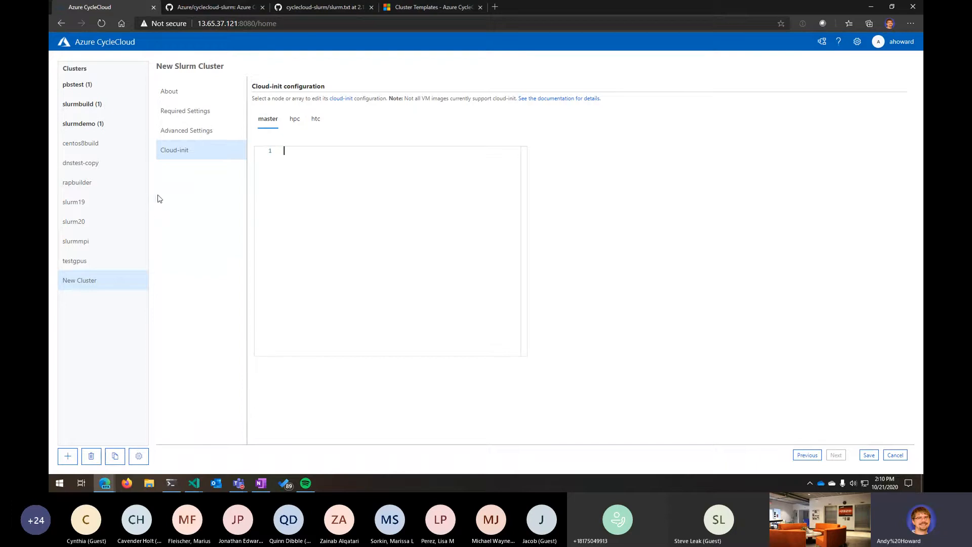
left_click(181, 93)
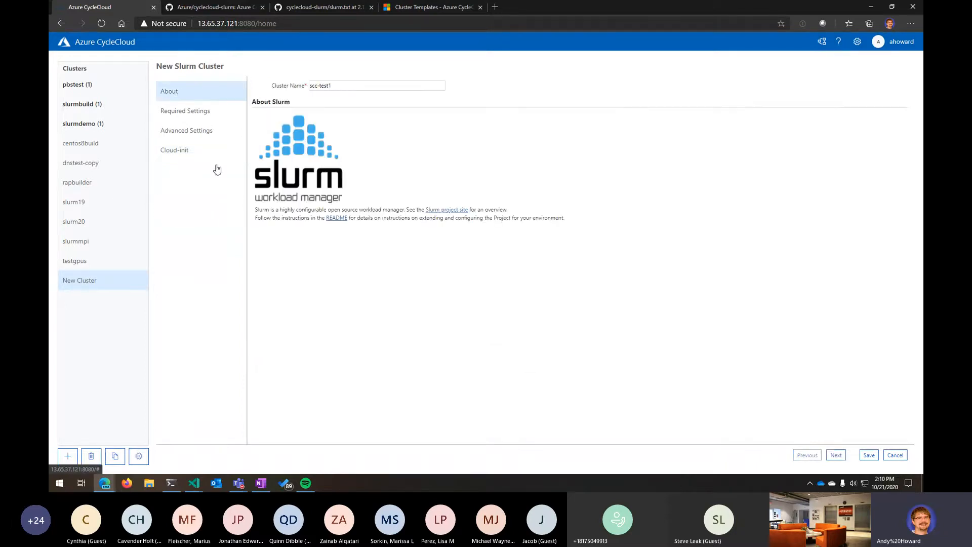
- Save the new scc-test1 cluster and start it
left_click(877, 455)
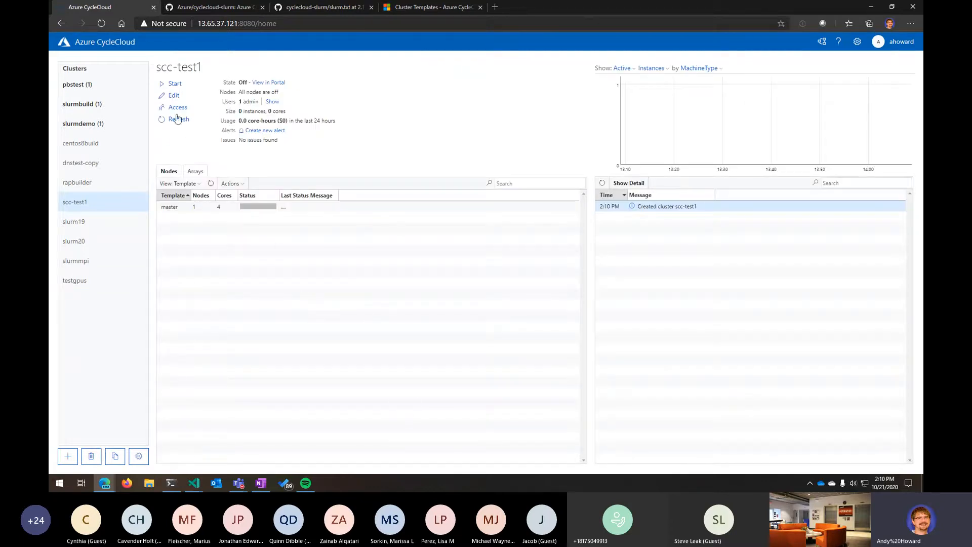
left_click(177, 85)
left_click(524, 270)
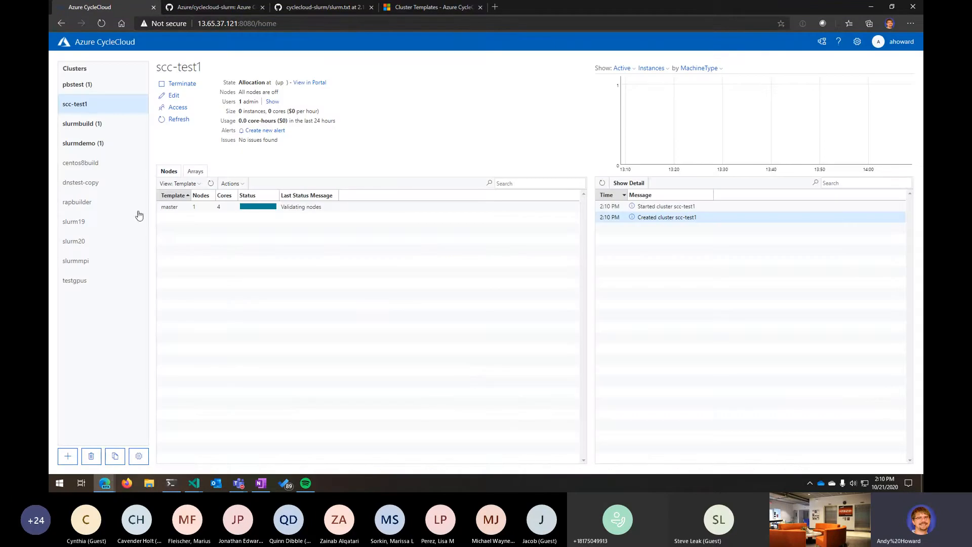
- Inspect the slurmdemo cluster's hpc, htc and master node templates and their nodes
left_click(87, 146)
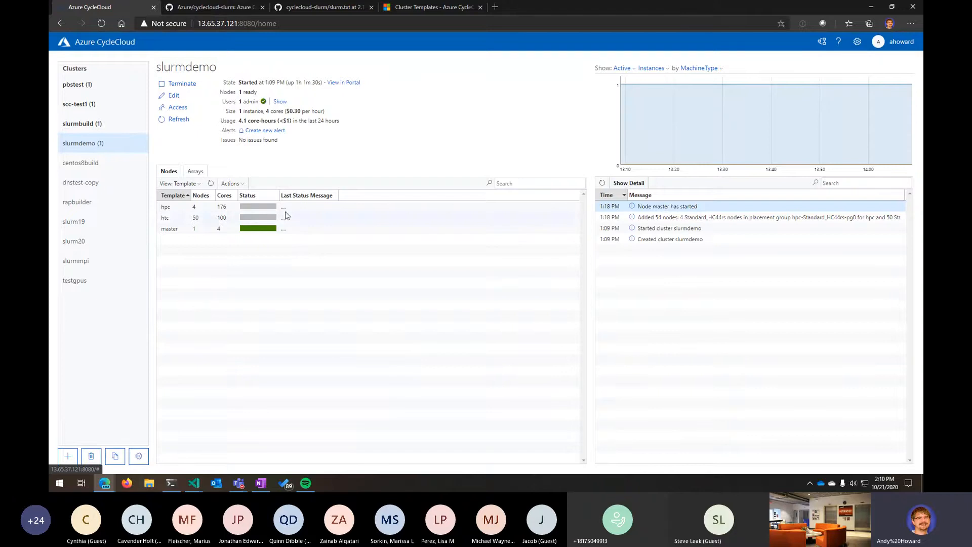
left_click(229, 208)
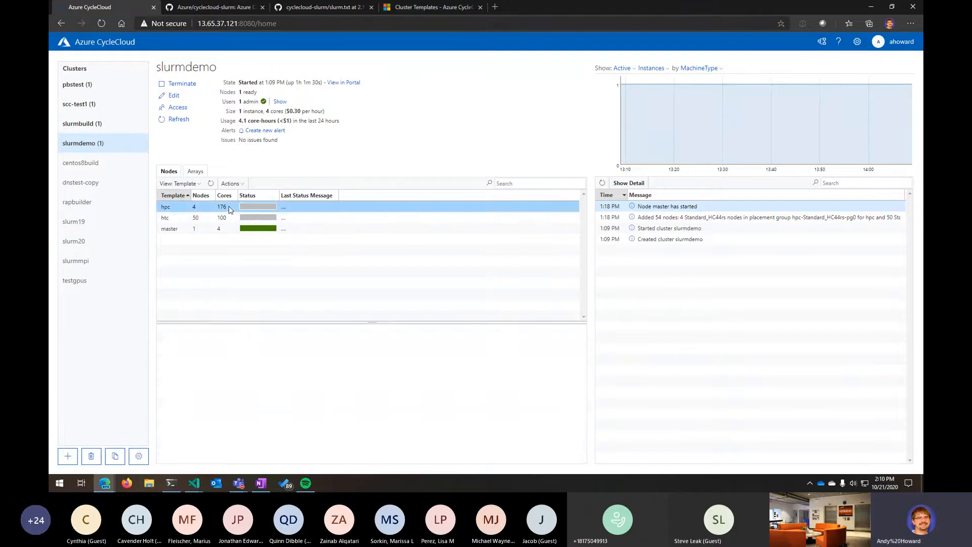
left_click(237, 227)
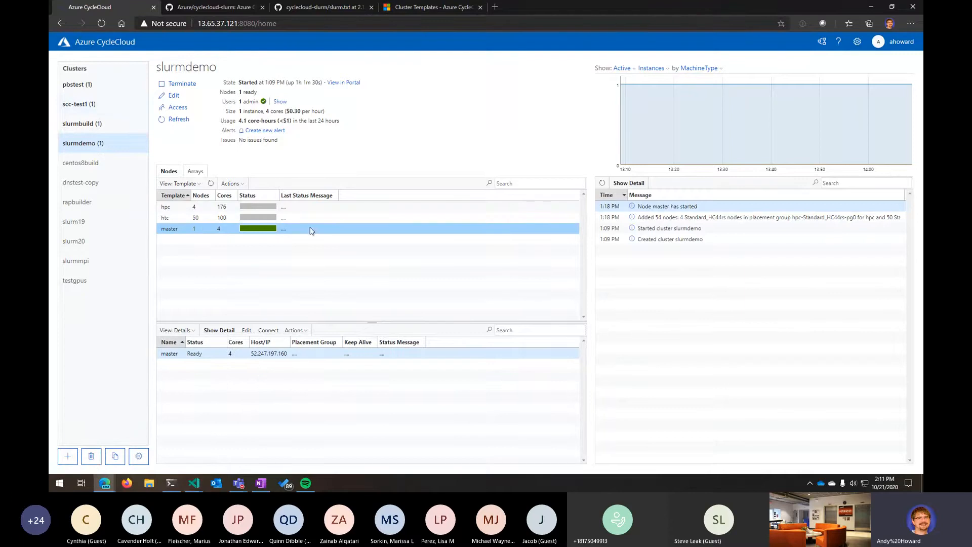
left_click(184, 208)
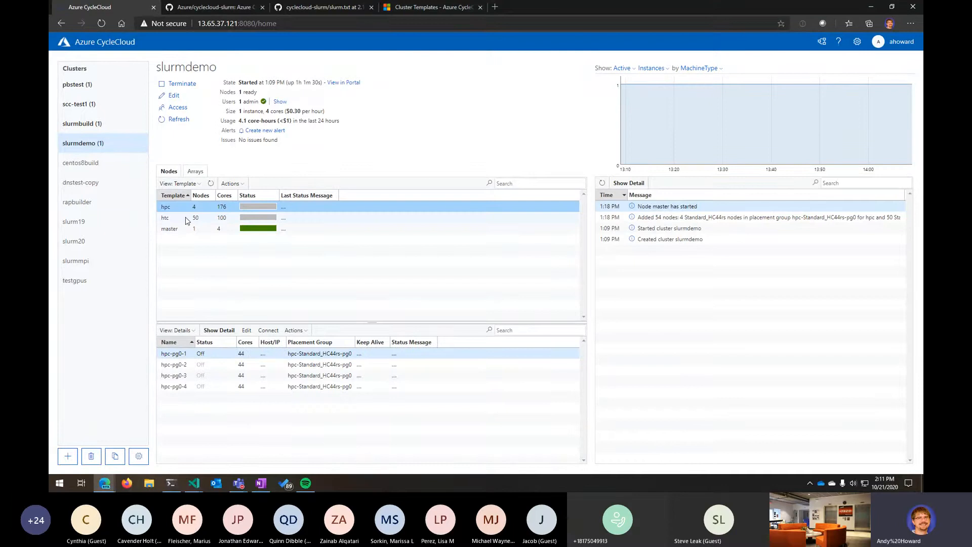
left_click(380, 219)
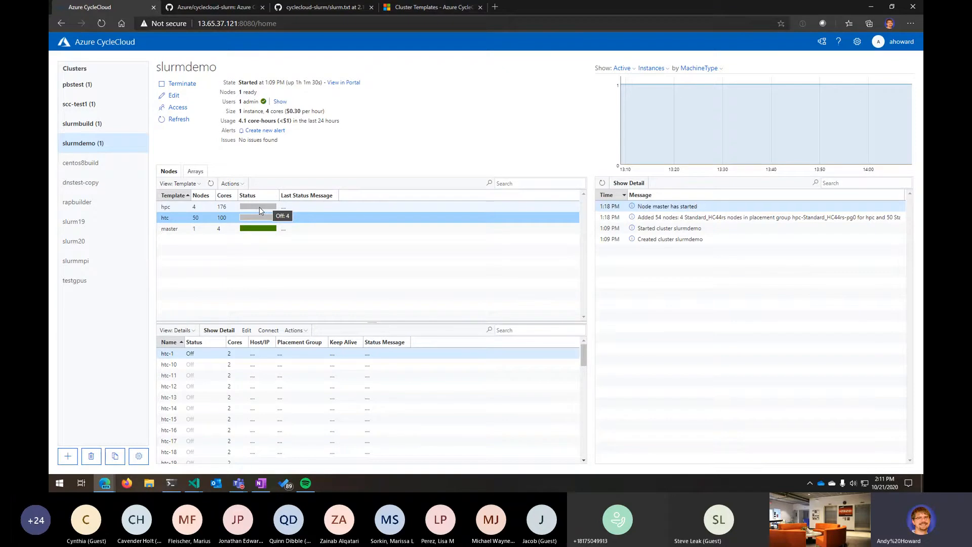
left_click(222, 206)
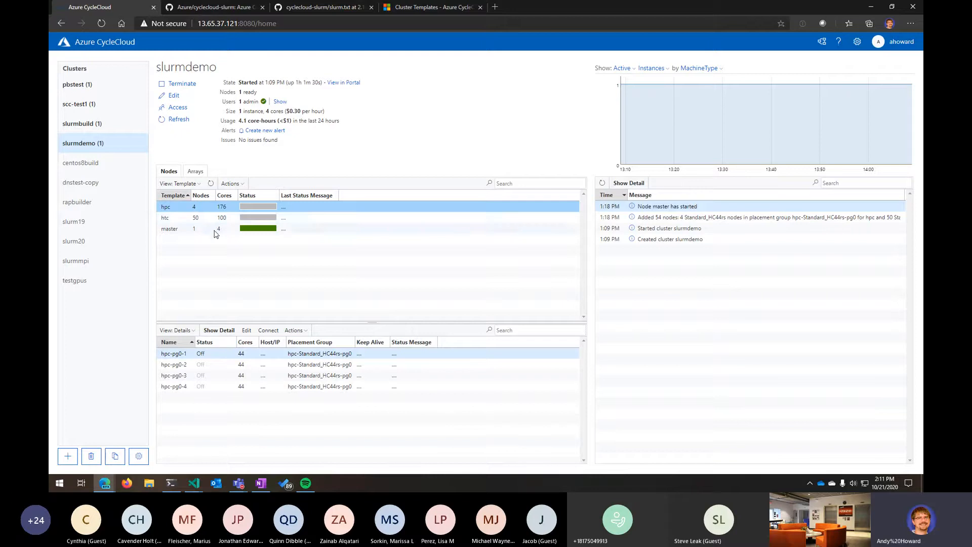
left_click(216, 227)
left_click(209, 219)
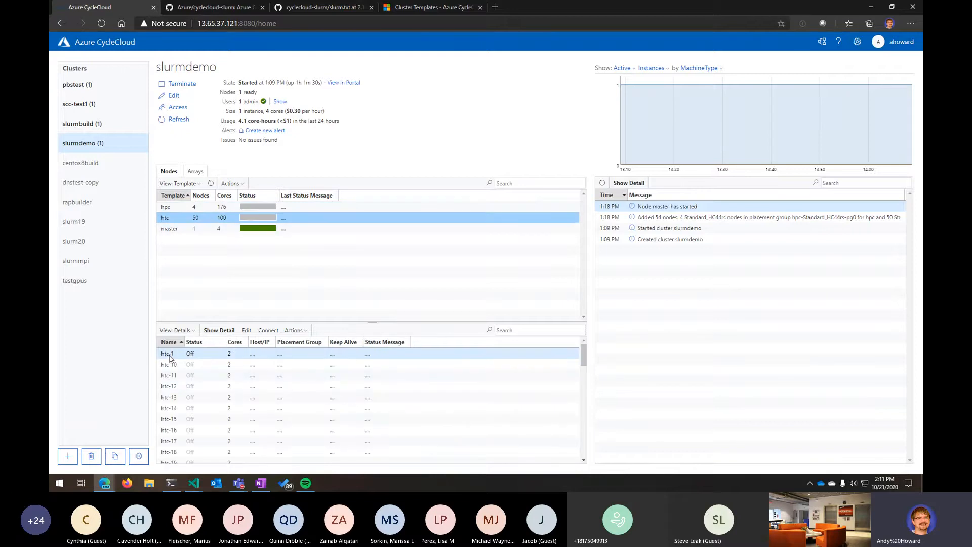
- Open the pbstest cluster's execute node array details and review them
left_click(103, 87)
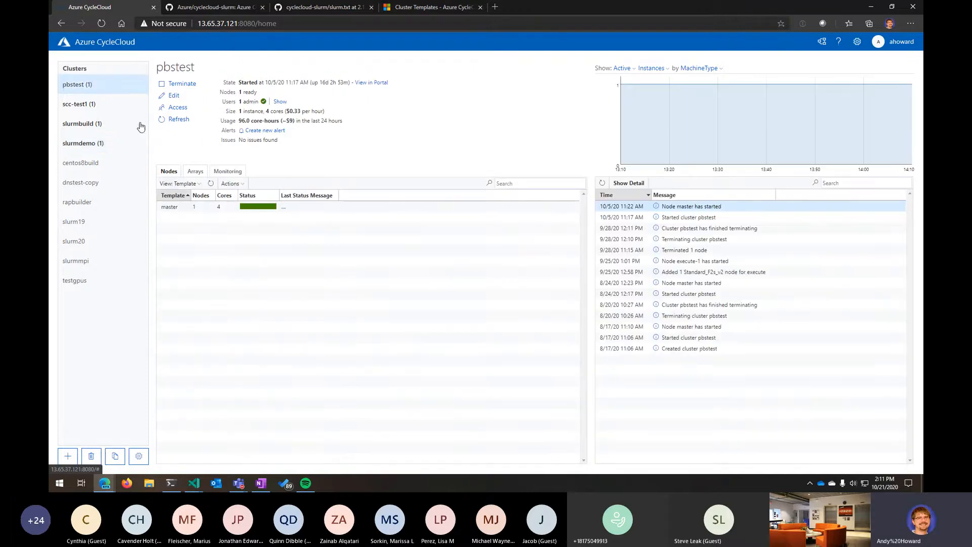
left_click(219, 207)
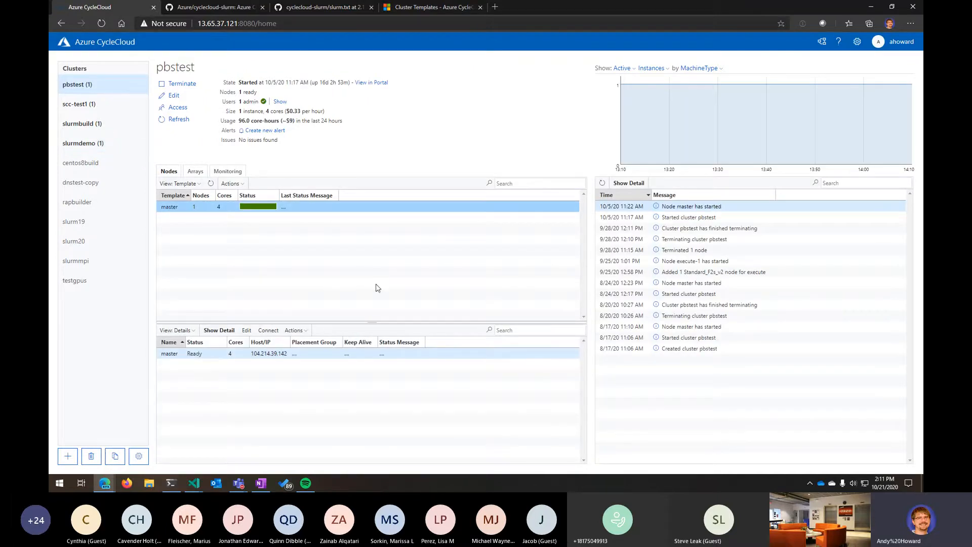
left_click(199, 172)
double_click(263, 207)
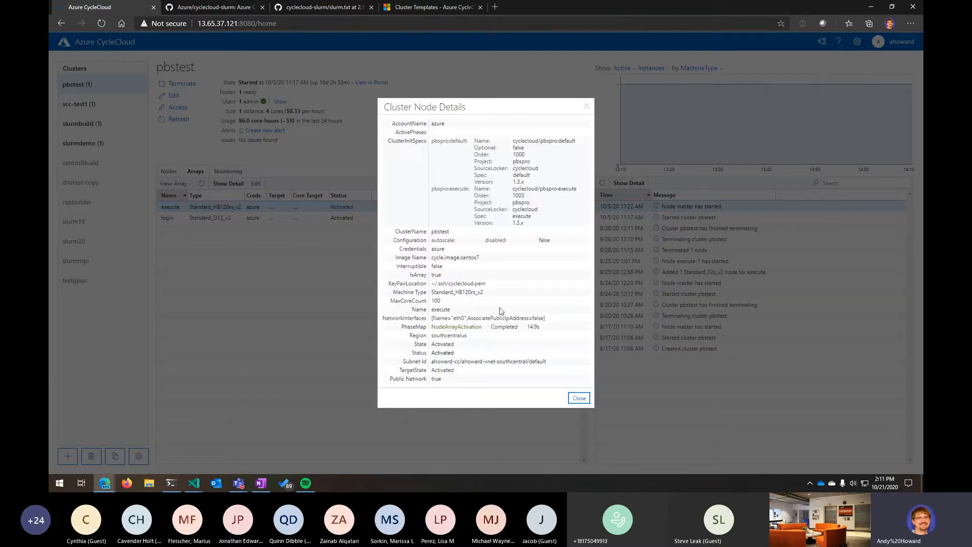
double_click(435, 300)
left_click(441, 303)
left_click(582, 398)
left_click(169, 172)
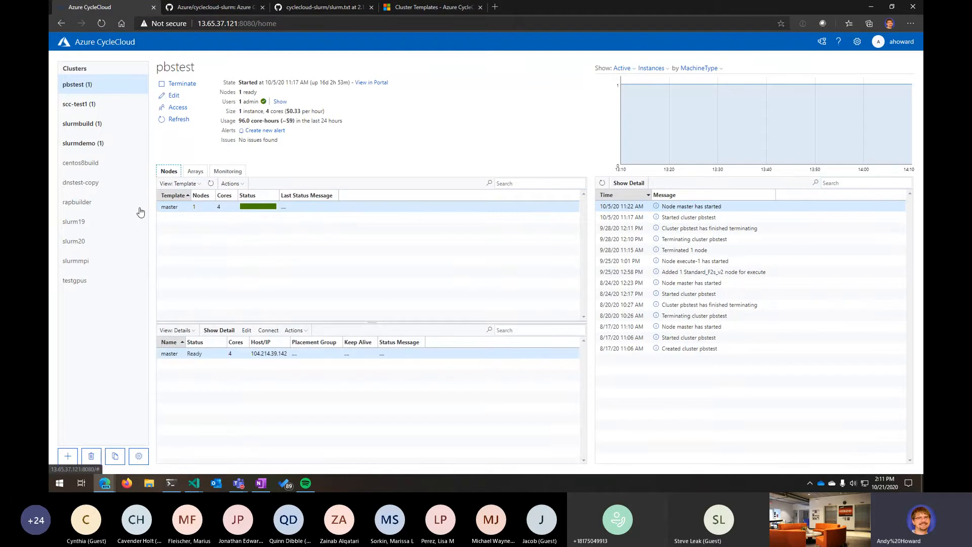
left_click(232, 184)
left_click(254, 202)
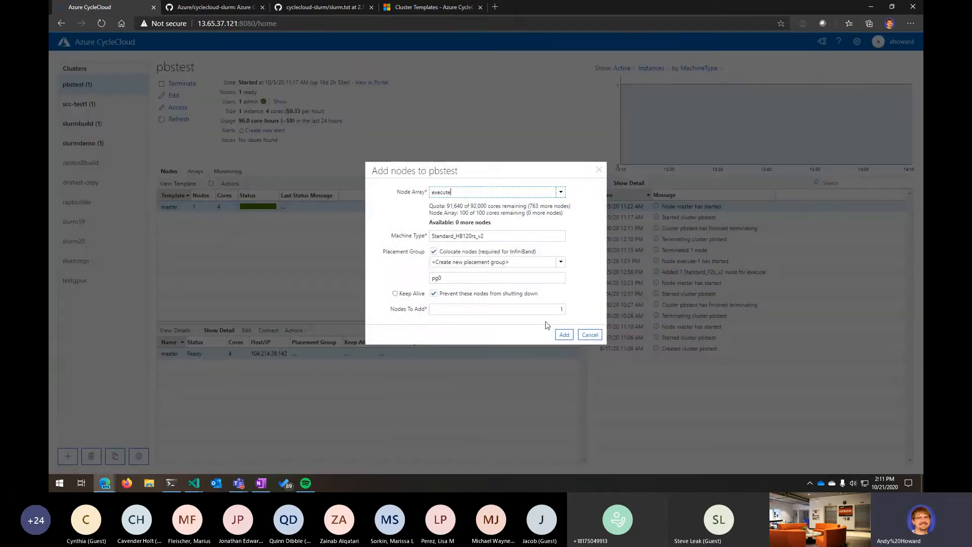
left_click(589, 335)
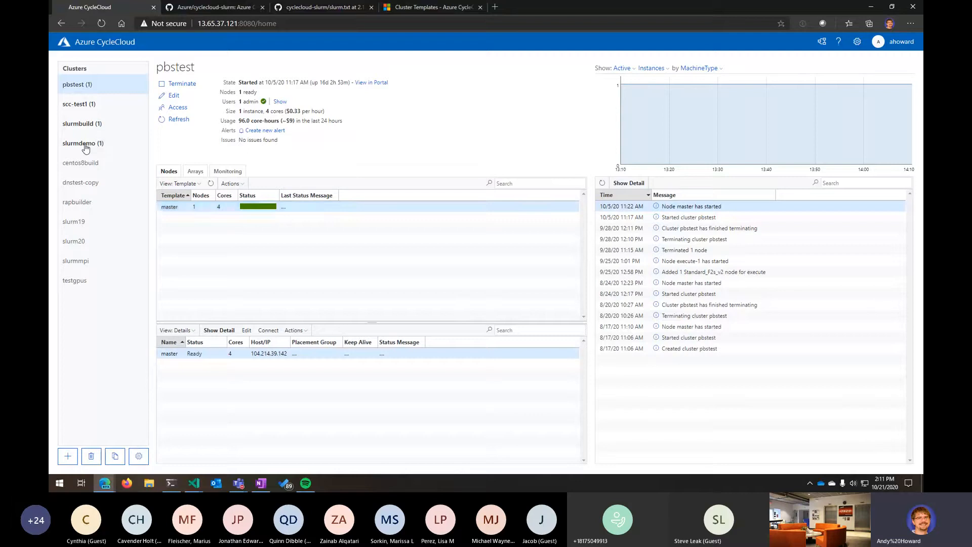
- Open the Add nodes dialog for the pbstest cluster, review it and cancel
left_click(84, 144)
left_click(77, 85)
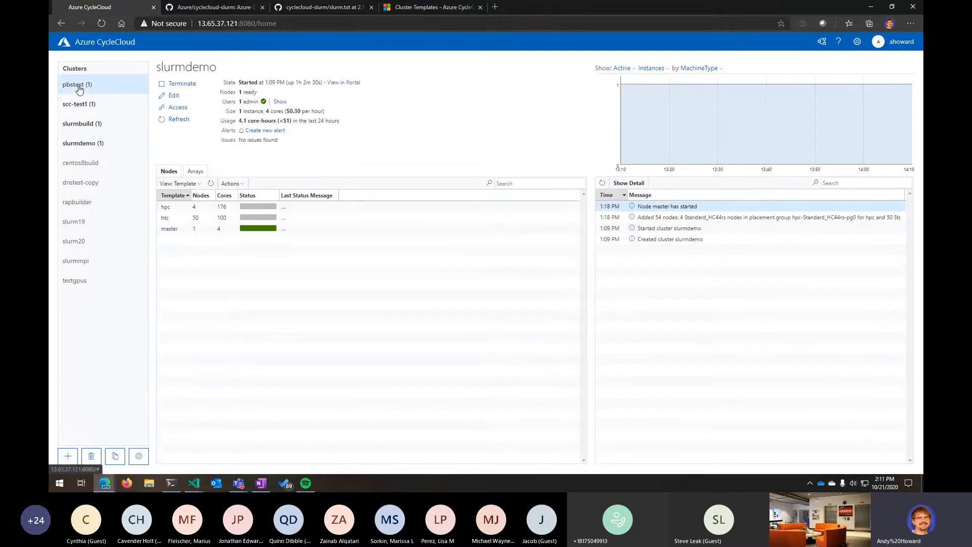
left_click(234, 185)
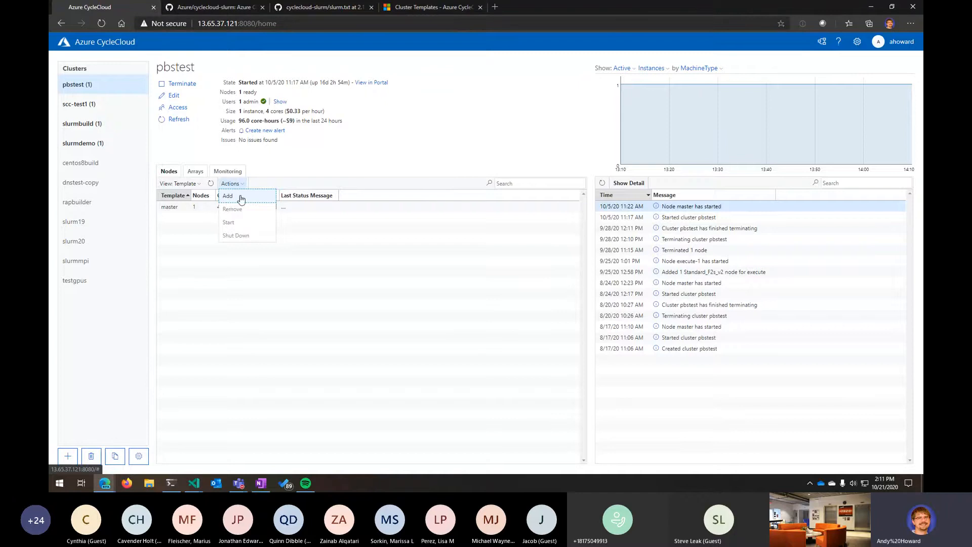
left_click(231, 199)
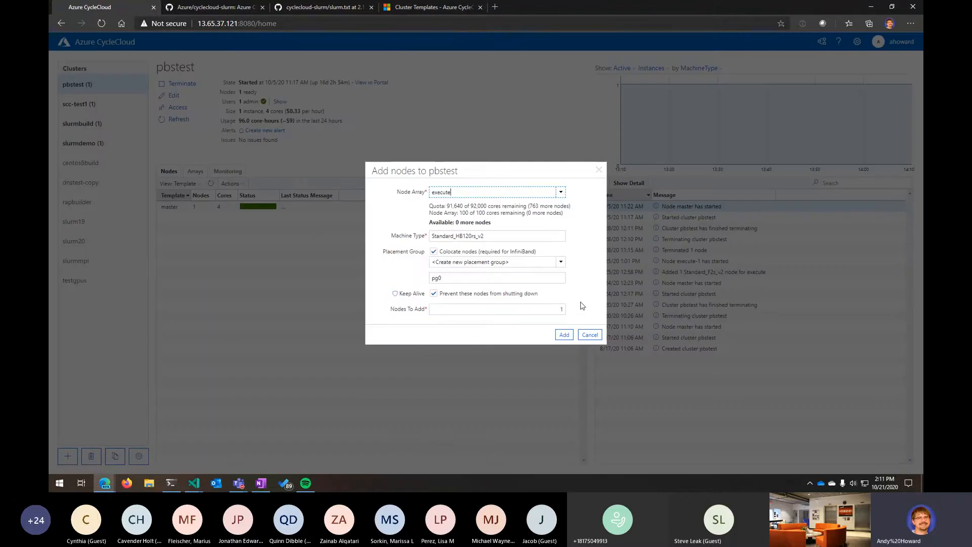
left_click(590, 336)
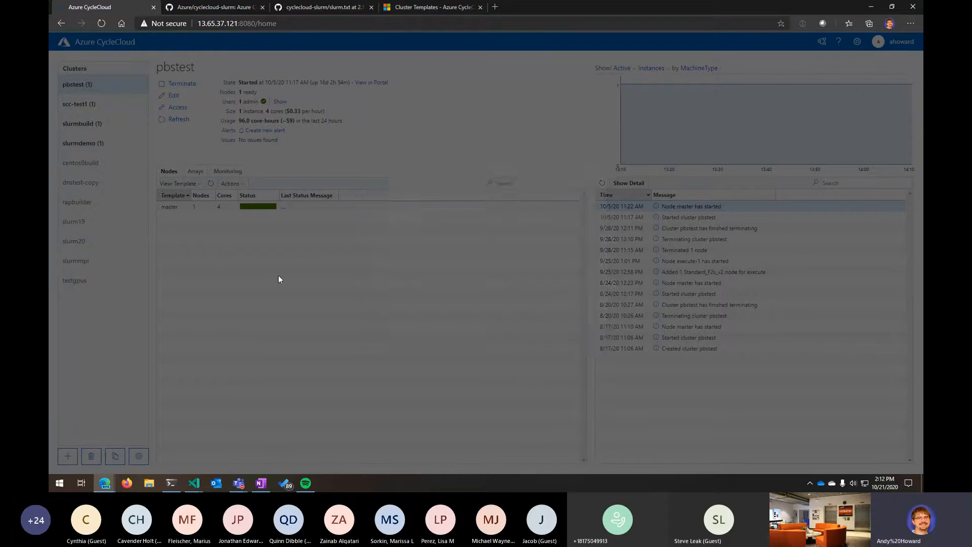
- Try to add one node to the slurmdemo cluster's hpc node array, then cancel the dialog
left_click(81, 125)
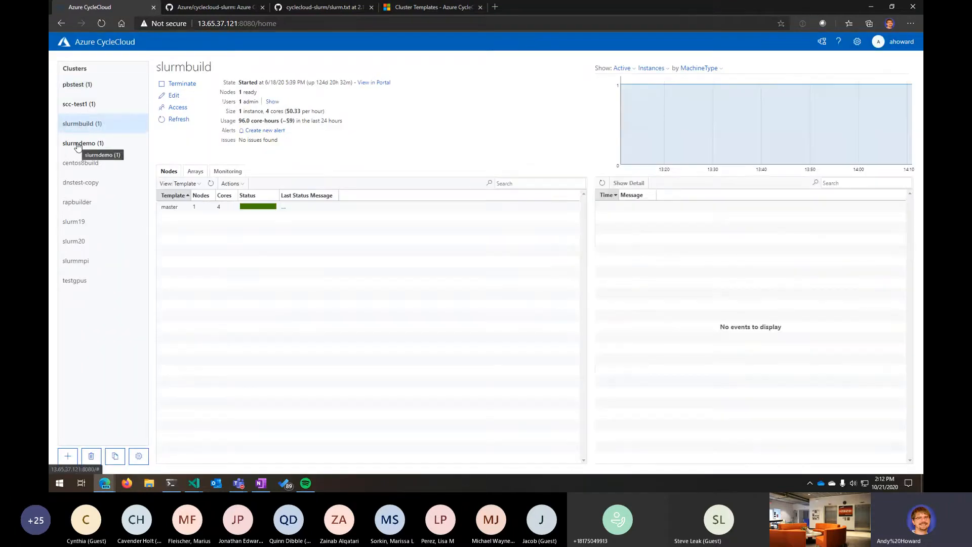
left_click(78, 144)
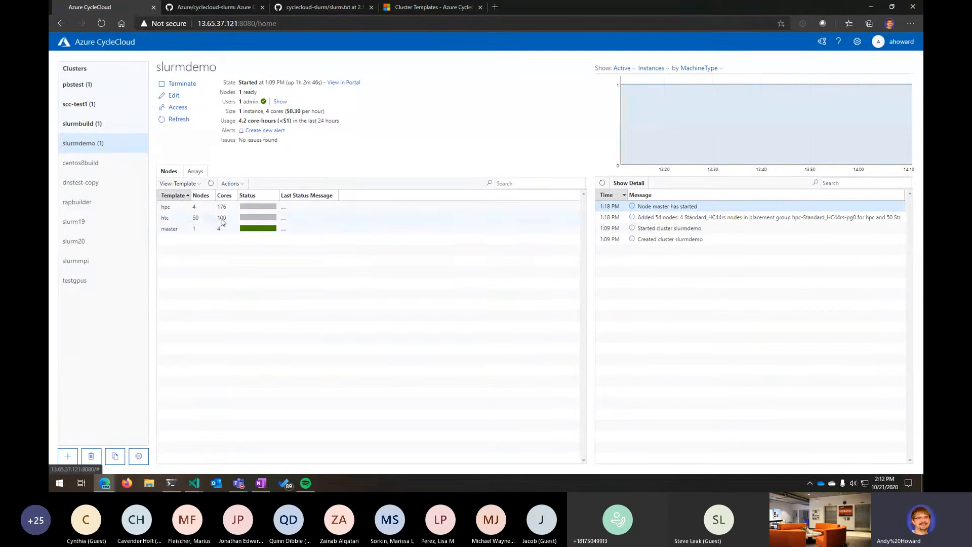
left_click(233, 186)
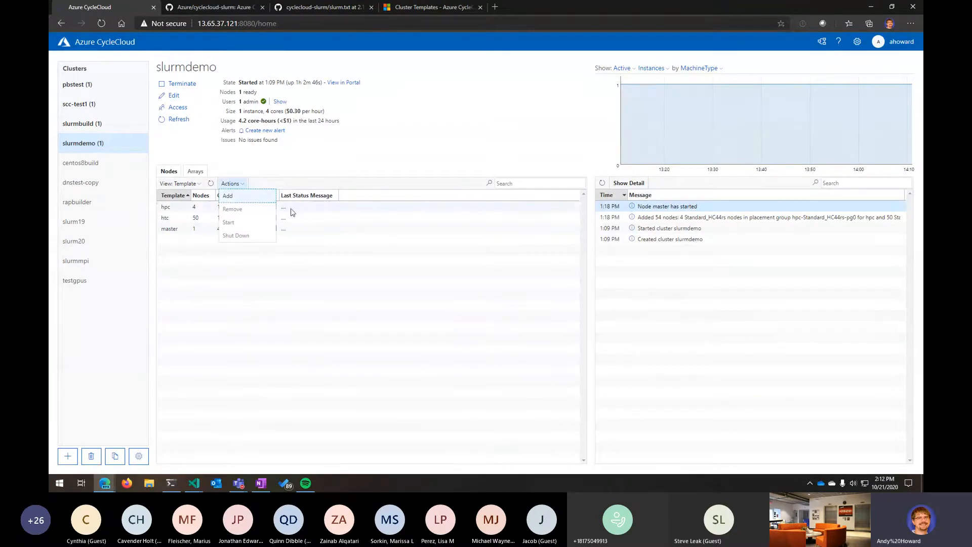
left_click(253, 197)
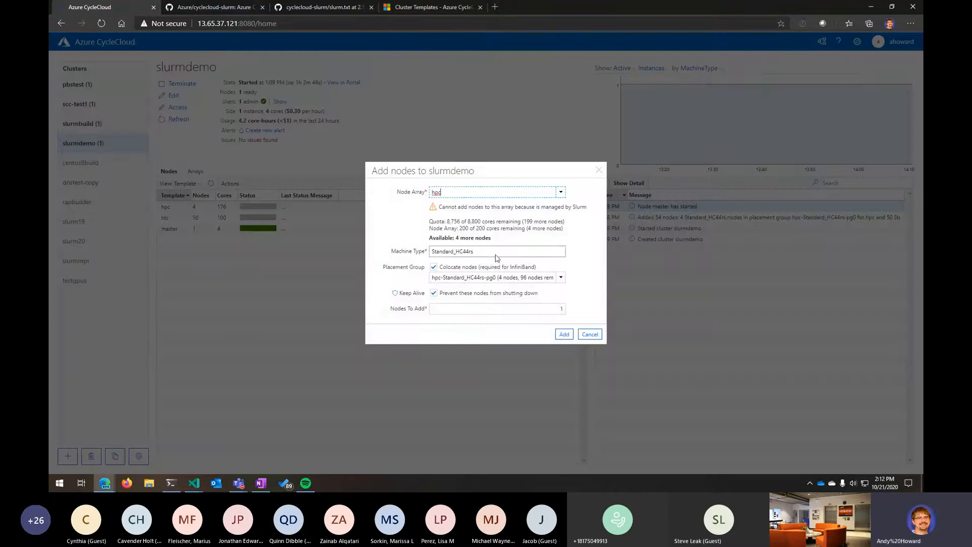
left_click_drag(448, 209, 544, 207)
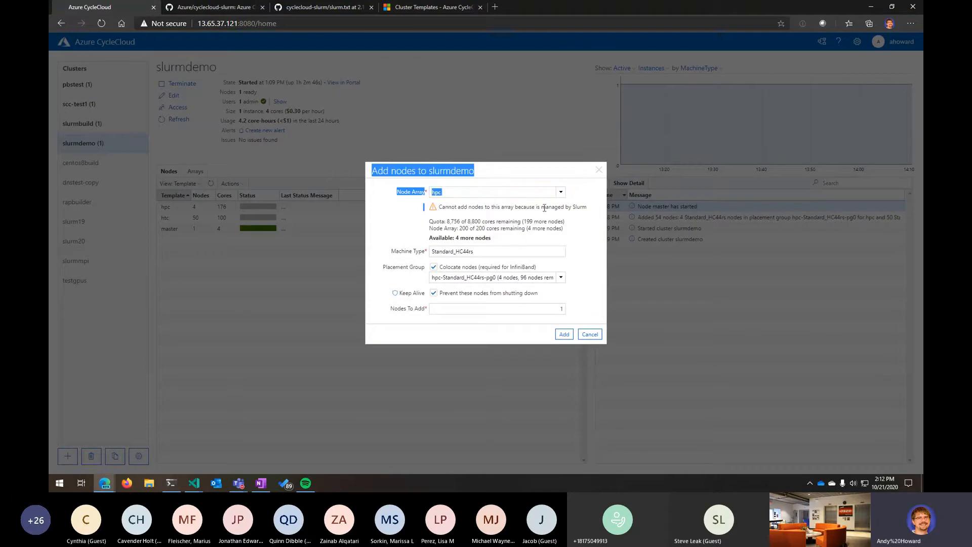
triple_click(497, 207)
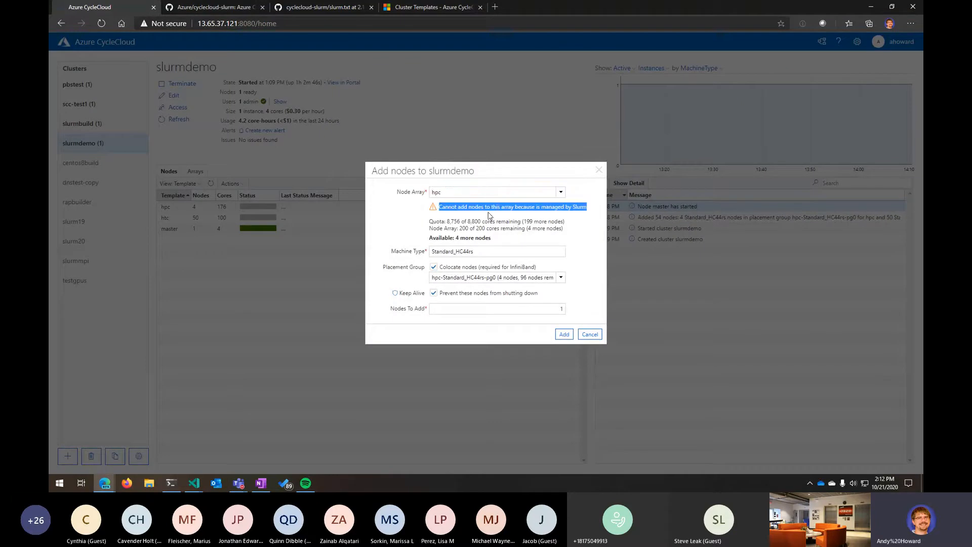
left_click(565, 335)
left_click(590, 344)
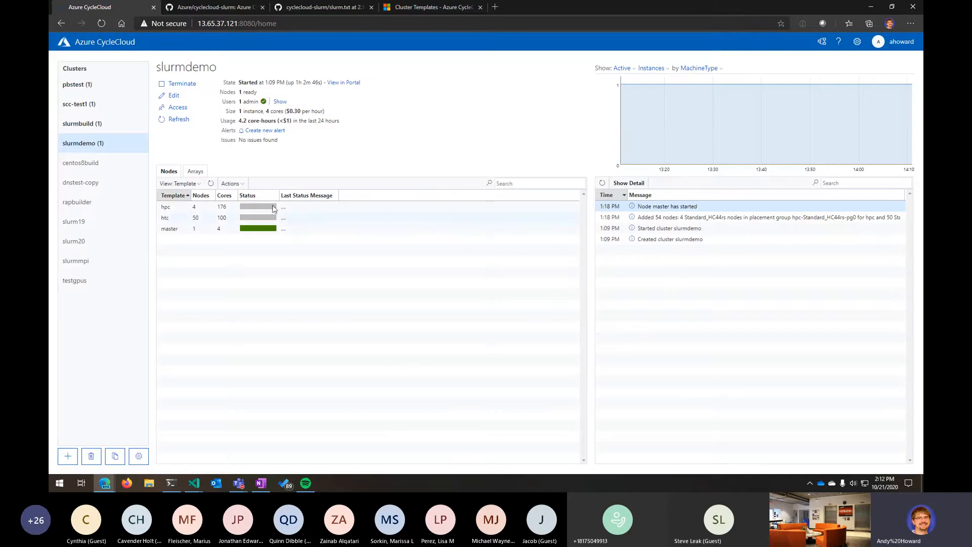
- Start nodes hpc-pg0-1 through hpc-pg0-3 in the slurmdemo cluster's hpc array and confirm
left_click(220, 208)
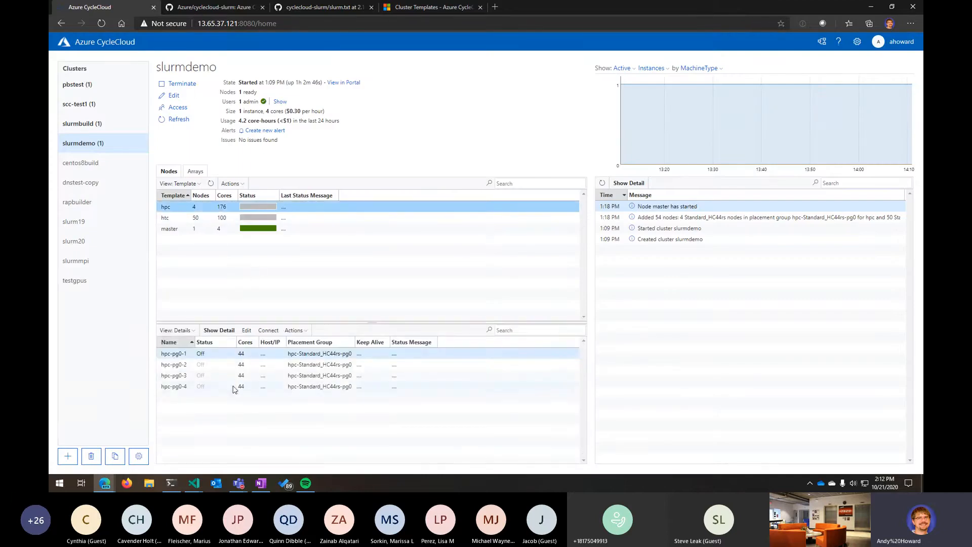
left_click(255, 357)
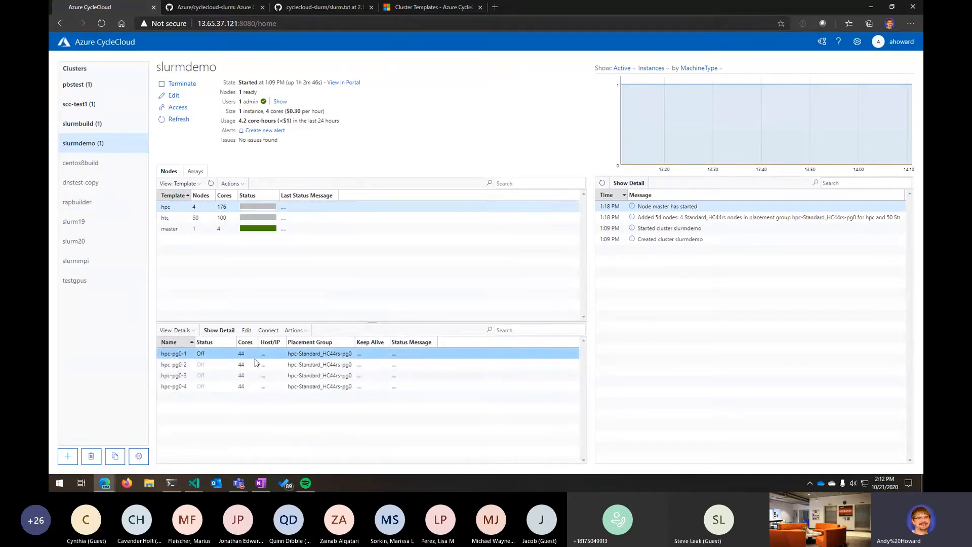
left_click(202, 206)
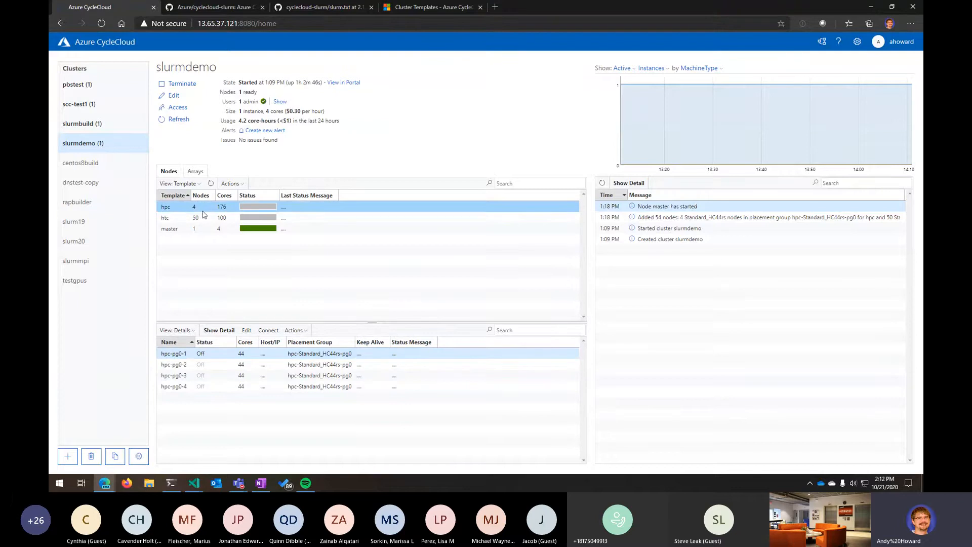
left_click(187, 357)
left_click(228, 375, "shift")
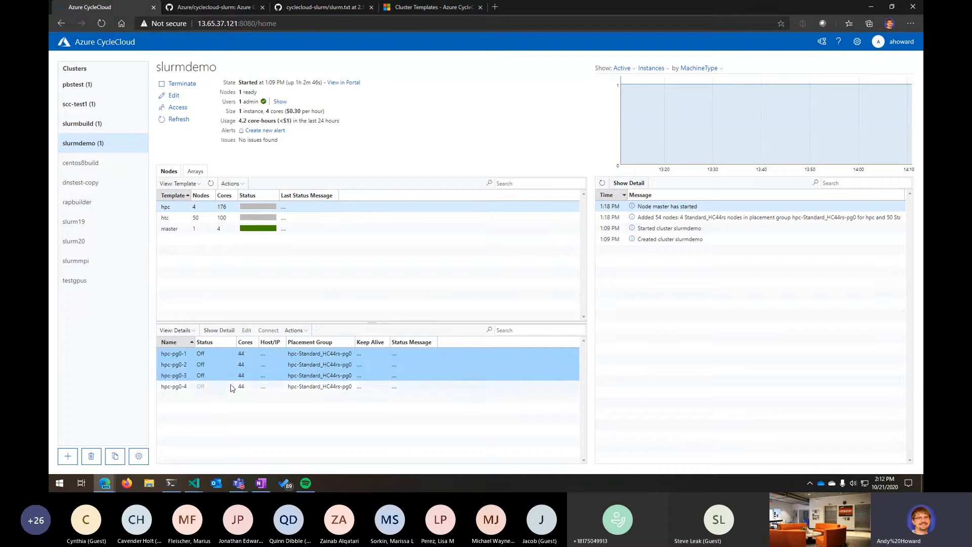
left_click(295, 330)
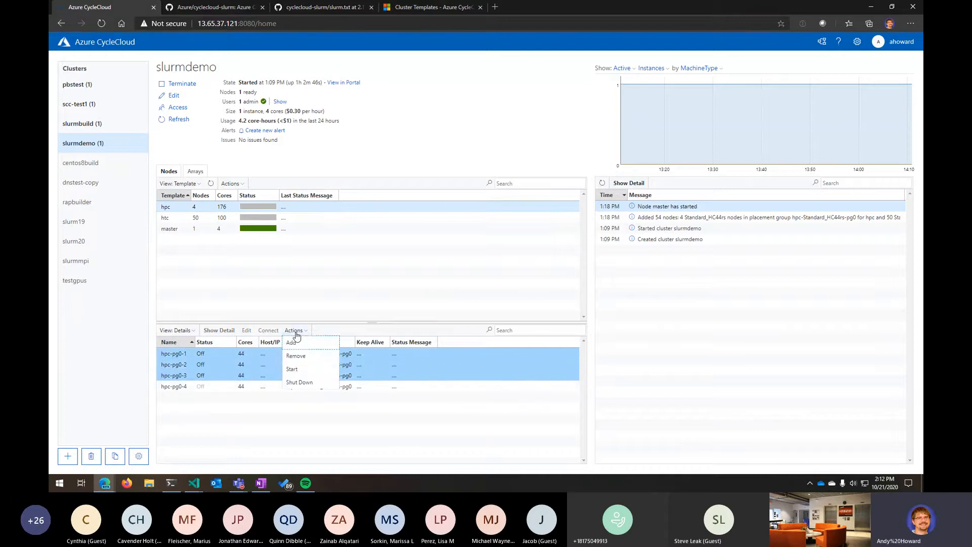
left_click(310, 370)
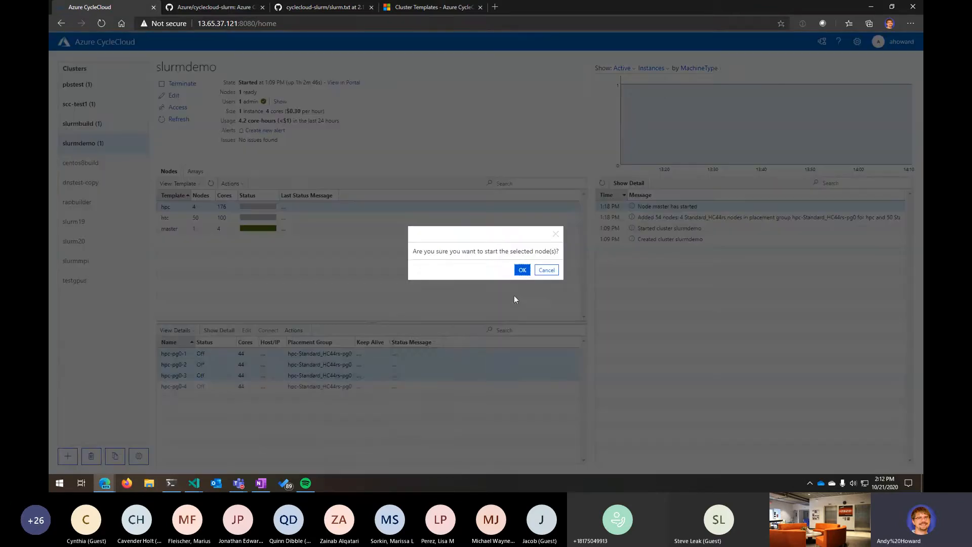
left_click(523, 269)
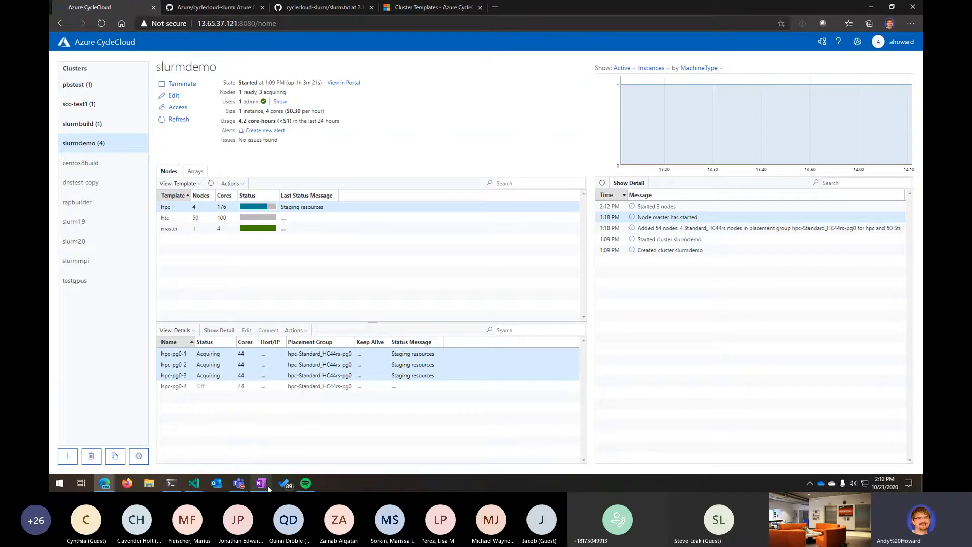
- Open the About page with the CLI tools and Python API downloads, then return to the clusters list
left_click(171, 484)
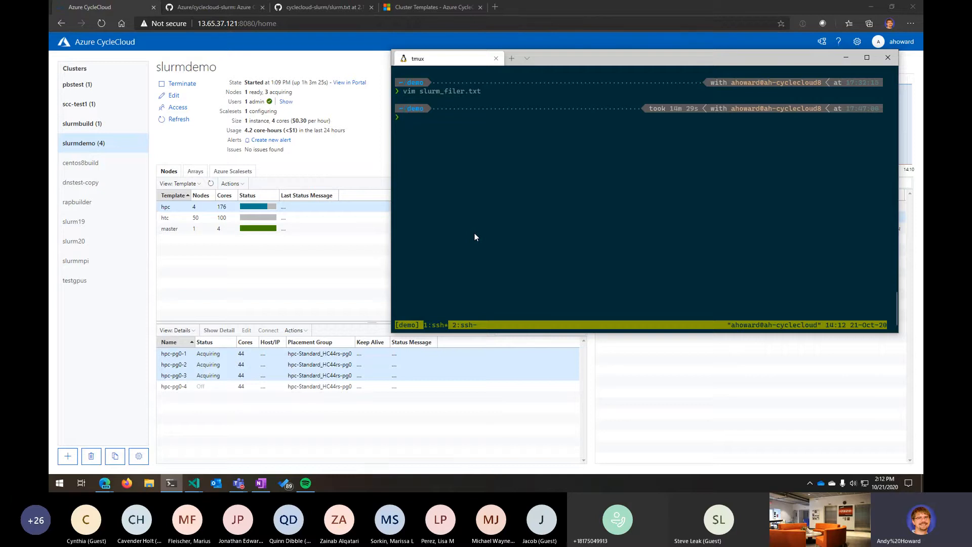
left_click_drag(622, 59, 626, 179)
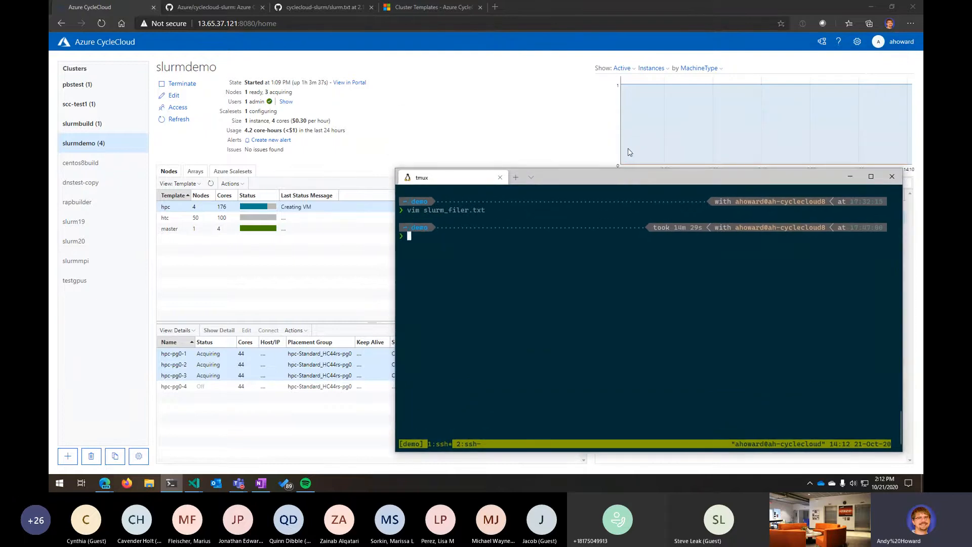
left_click(553, 39)
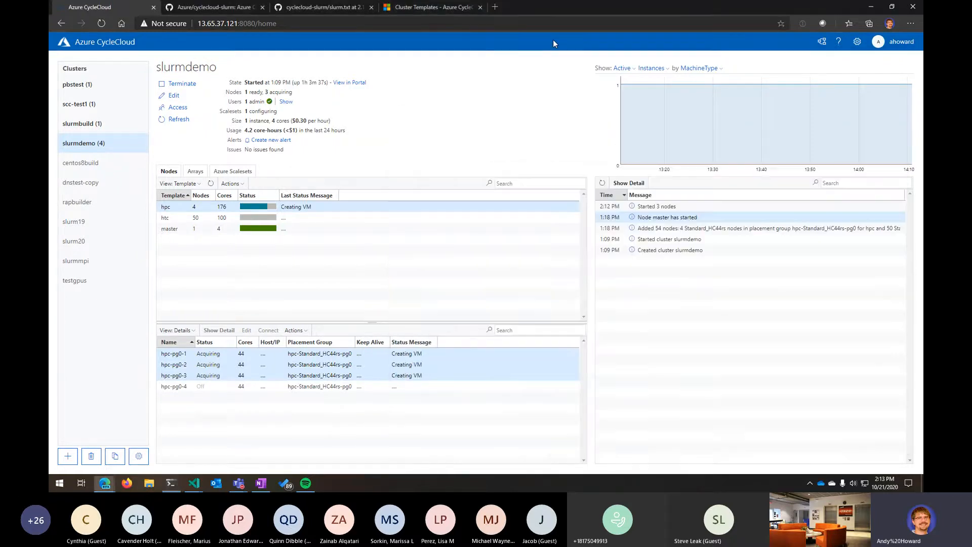
left_click(839, 43)
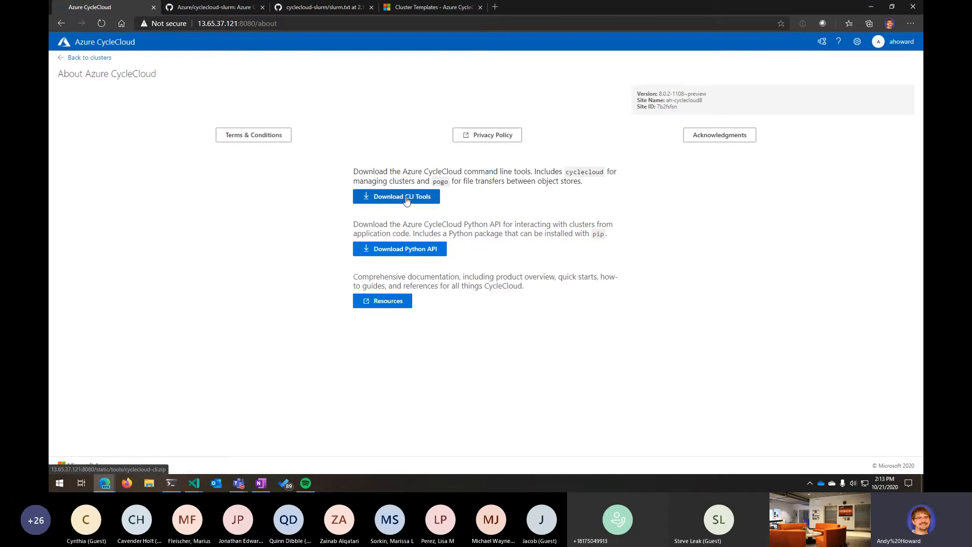
left_click(81, 59)
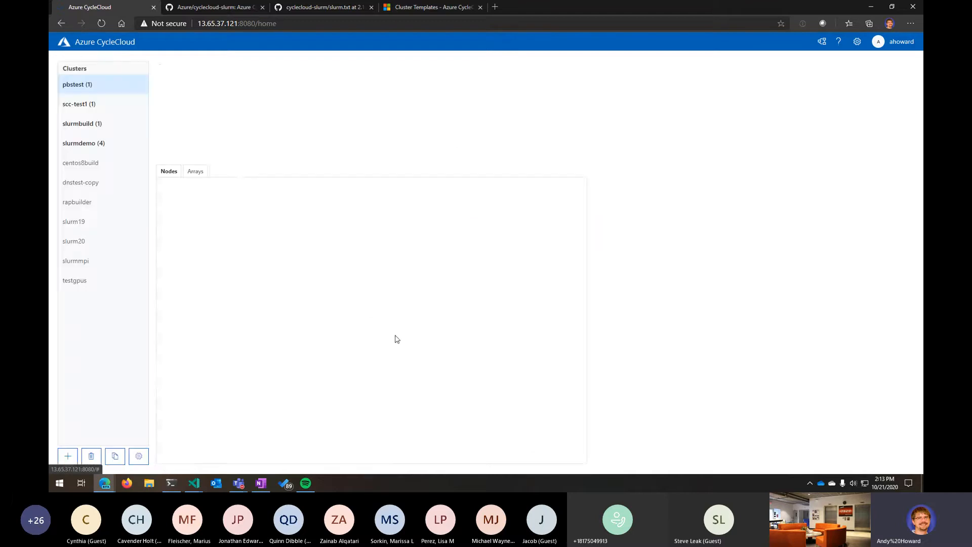
- In the terminal, locate the installed CLI with the command which cyclecloud
left_click(171, 484)
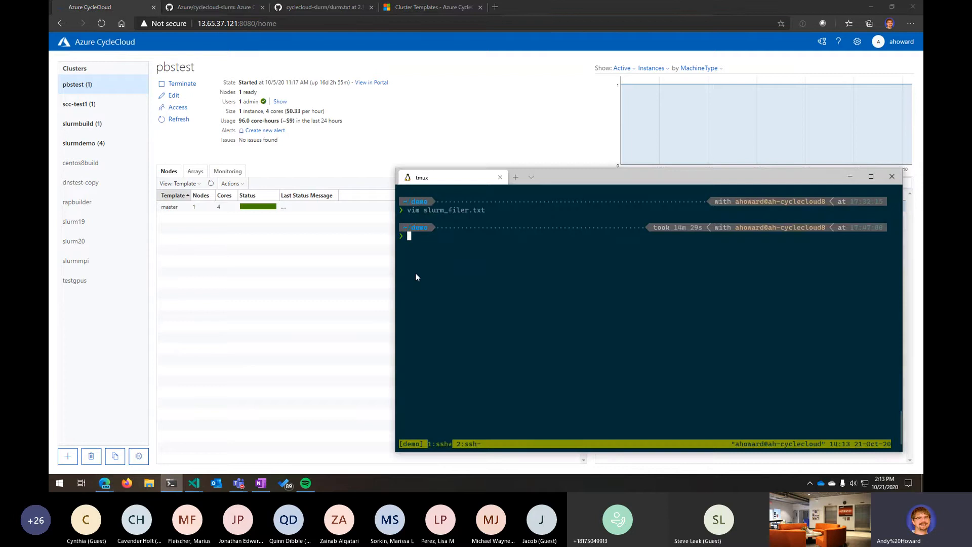
type("c")
type("hich cyclecloud")
key("Return")
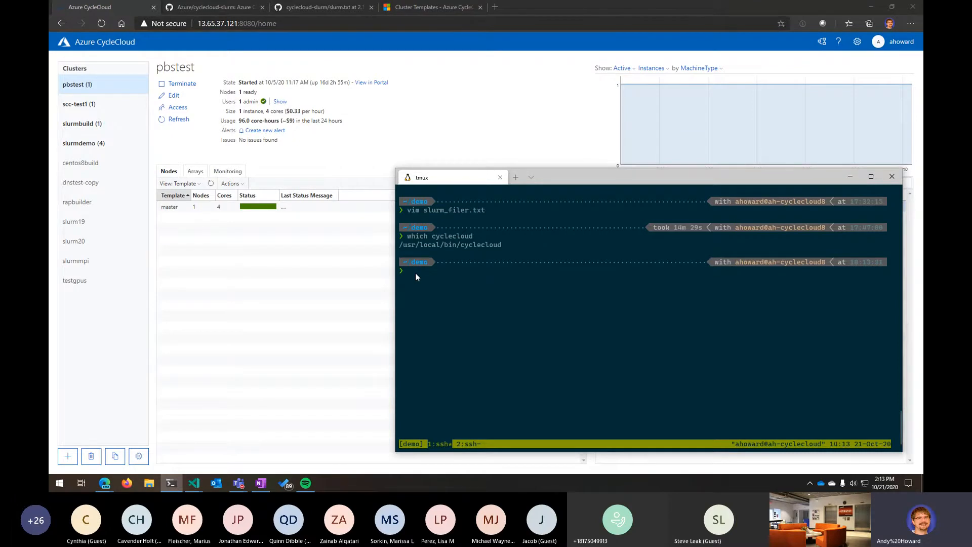
- Run cyclecloud without arguments to list its available commands
type("cyclecloud")
key("Return")
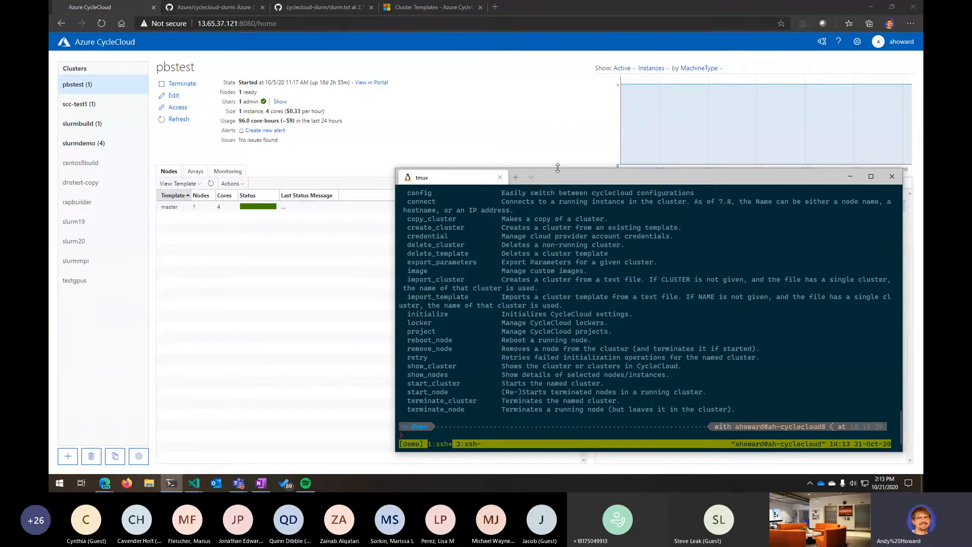
left_click_drag(560, 169, 559, 65)
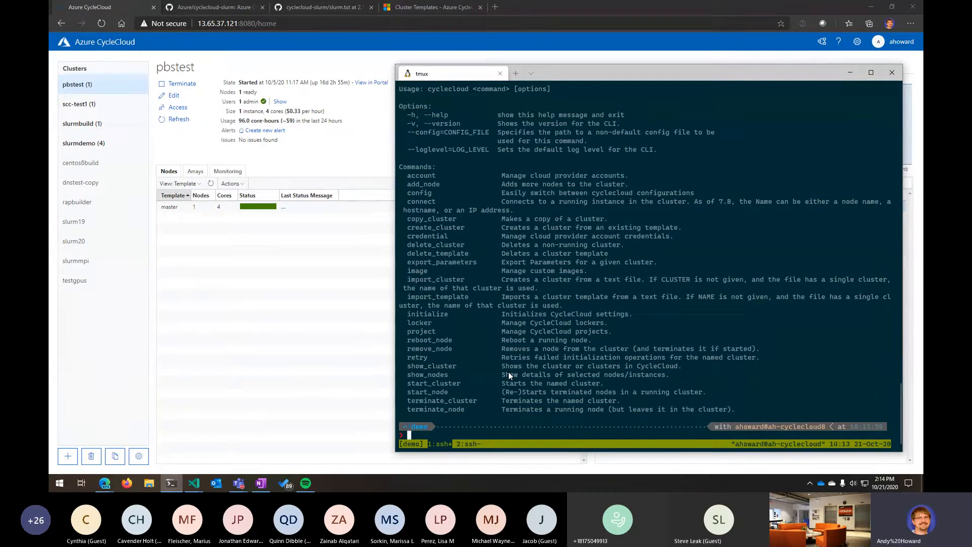
- Show the slurmdemo cluster's status with cyclecloud show_cluster slurmdemo
type("cyclecloud show_cluster slurmdemo")
key("Return")
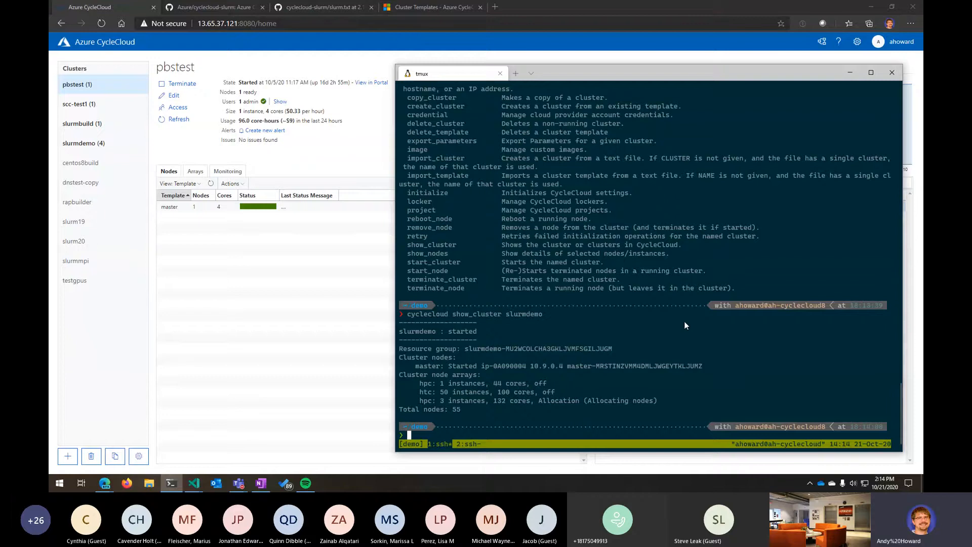
- Connect to the slurmdemo master node over SSH with cyclecloud connect master -c slurmdemo
type("cyclecloud connec")
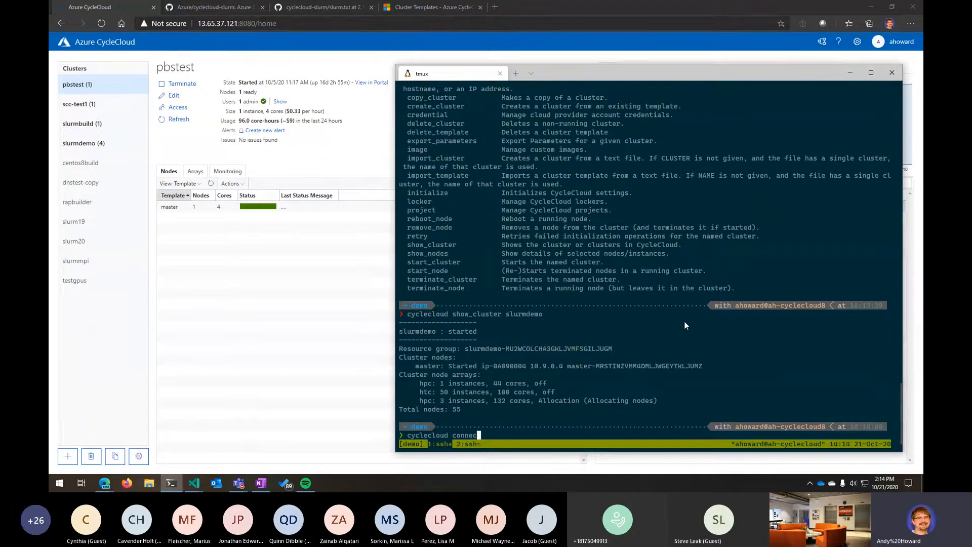
type("t master -c ")
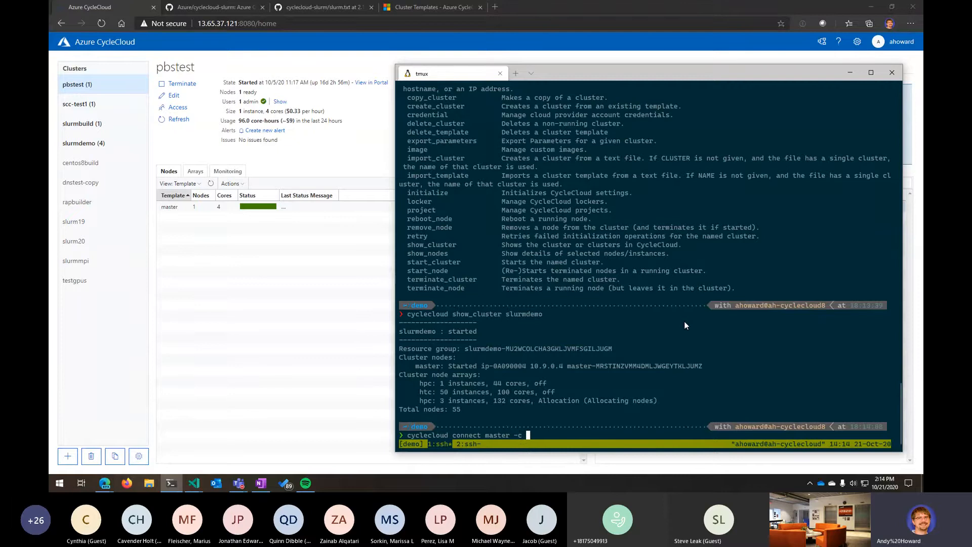
type("slurmdemo")
key("Return")
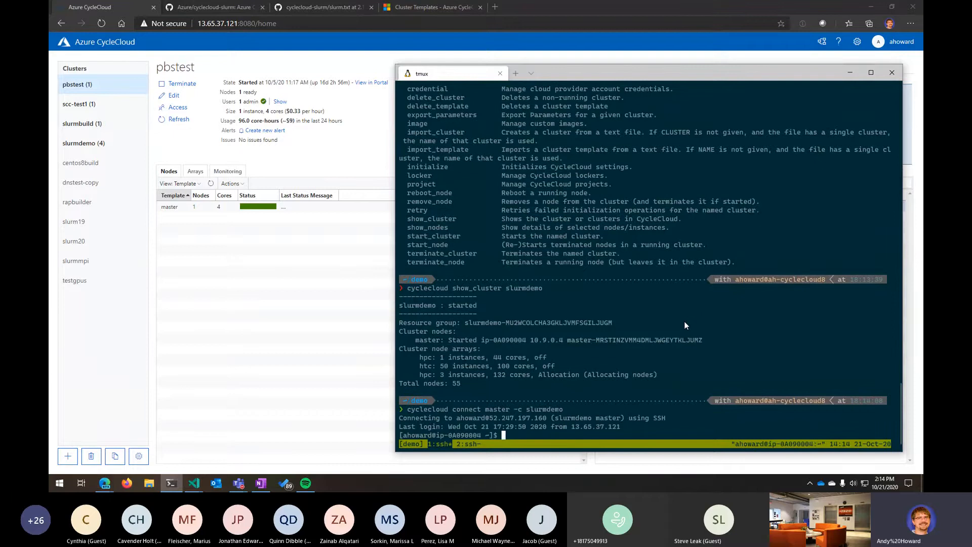
- Open the Connect dialog for the slurmdemo cluster's master node to view its SSH and CLI commands
left_click(89, 144)
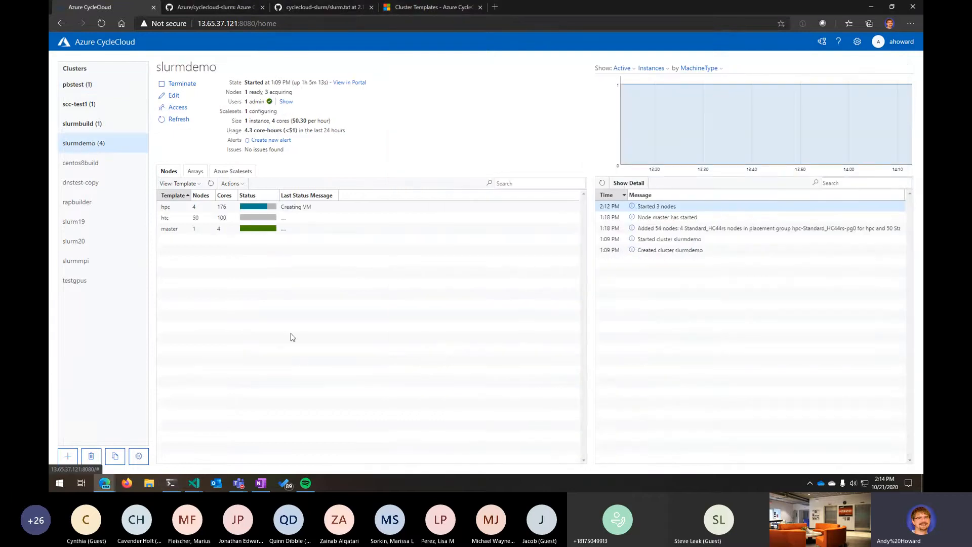
left_click(219, 231)
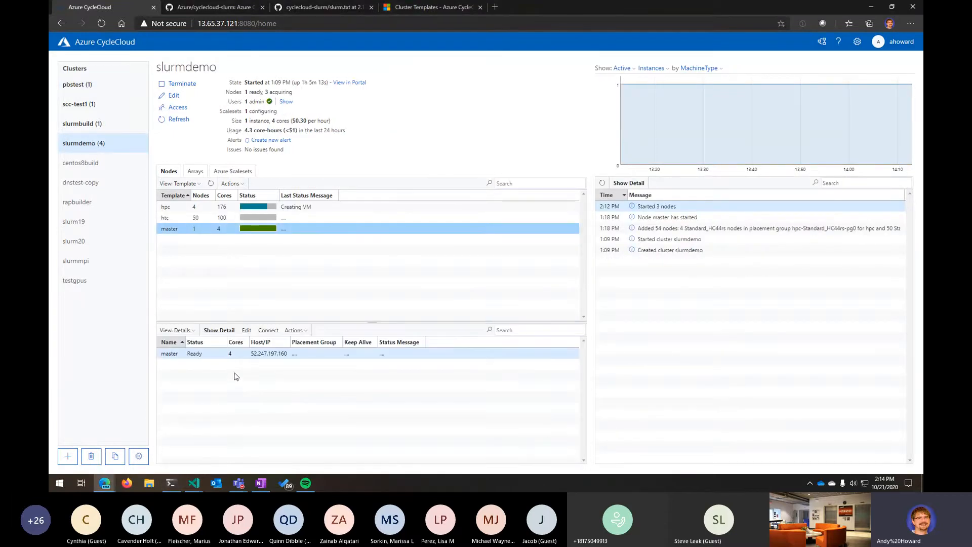
left_click(243, 357)
left_click(270, 331)
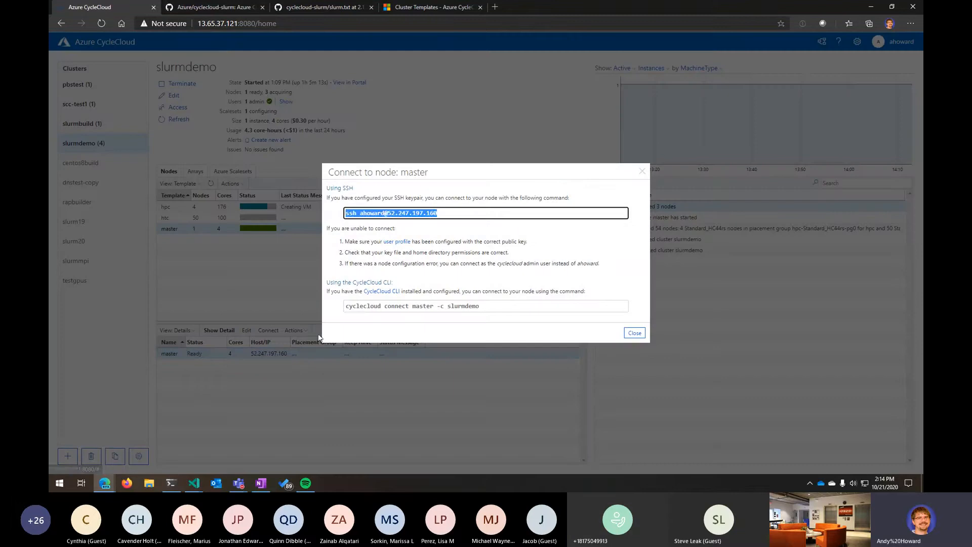
left_click(465, 223)
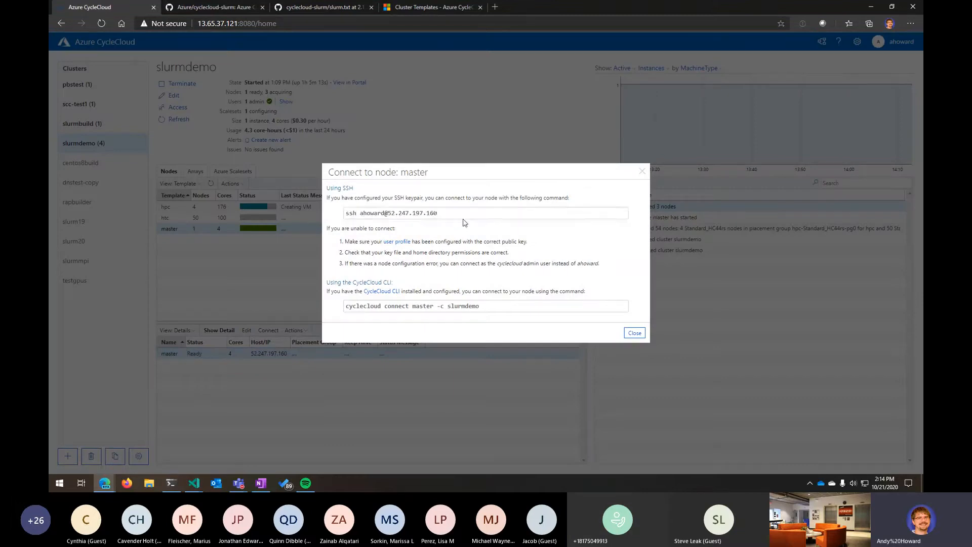
- Select the SSH and CycleCloud CLI connection commands in the master node's Connect dialog
left_click(465, 214)
left_click(476, 306)
left_click_drag(476, 306, 495, 323)
- Open the user profile to view the SSH public key, then return to the clusters list
left_click(403, 246)
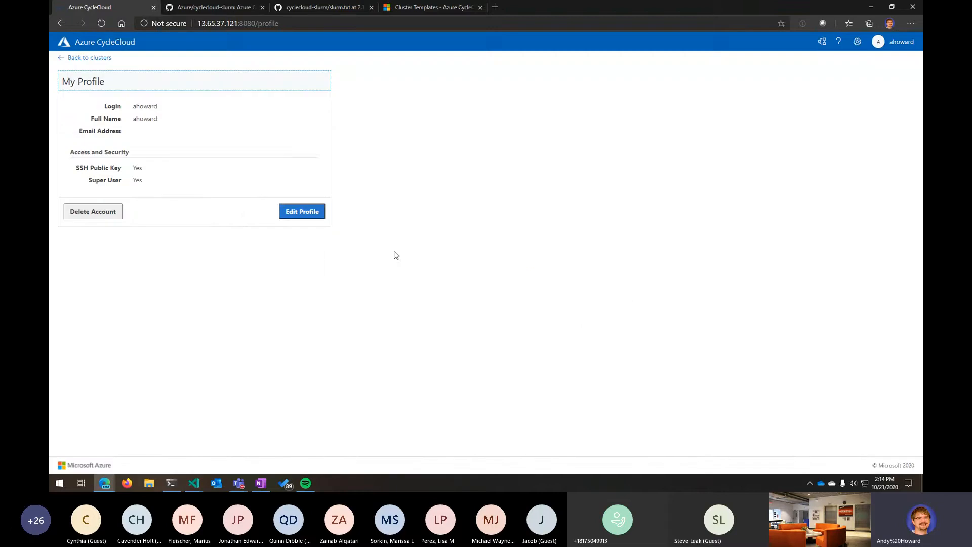
left_click(304, 213)
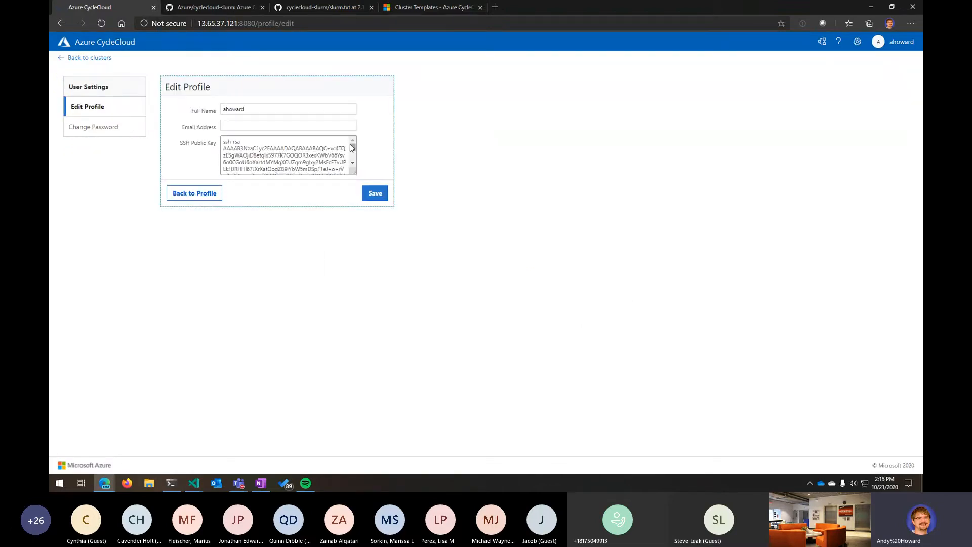
mouse_move(353, 148)
left_mouse_down()
mouse_move(347, 168)
mouse_move(353, 142)
left_mouse_up()
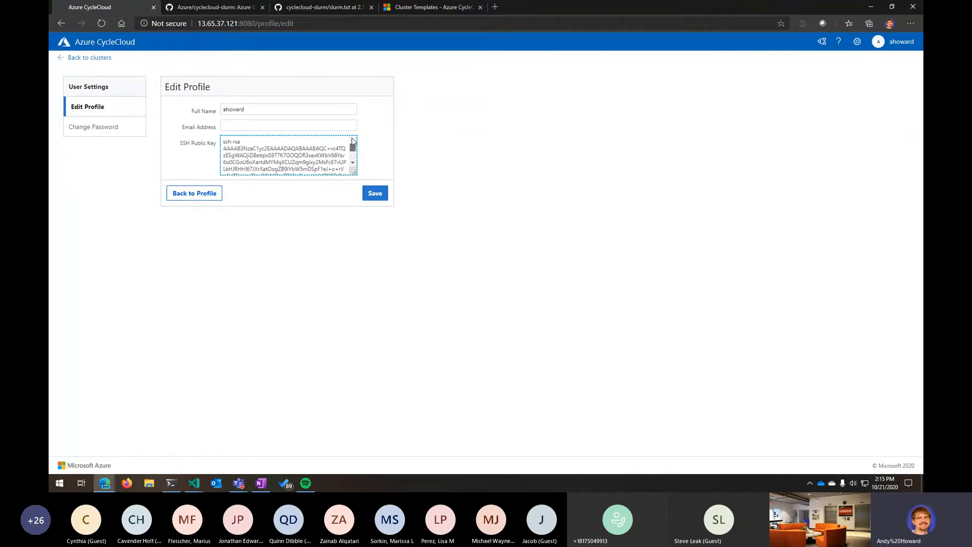
left_click(79, 58)
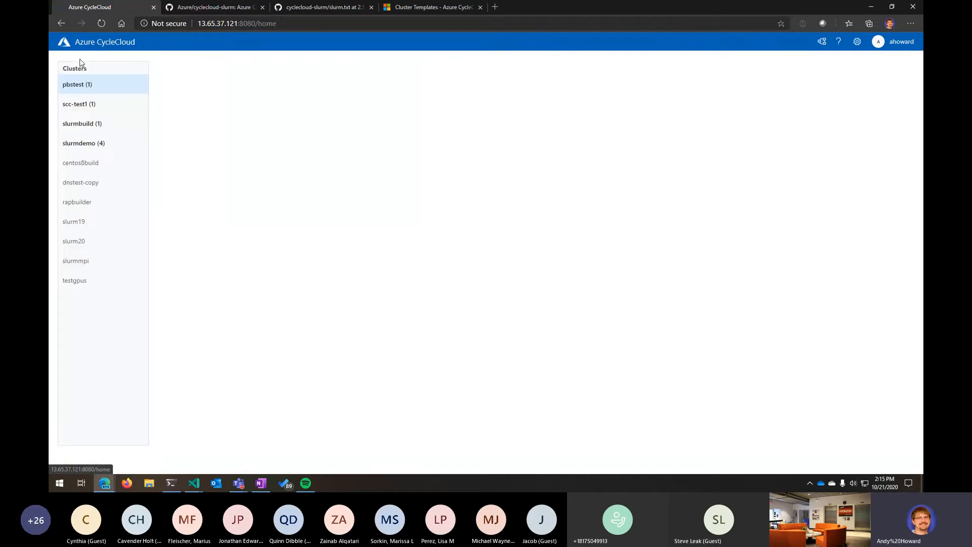
- Open the slurmdemo cluster, show the hpc array's nodes and switch to the terminal
left_click(85, 146)
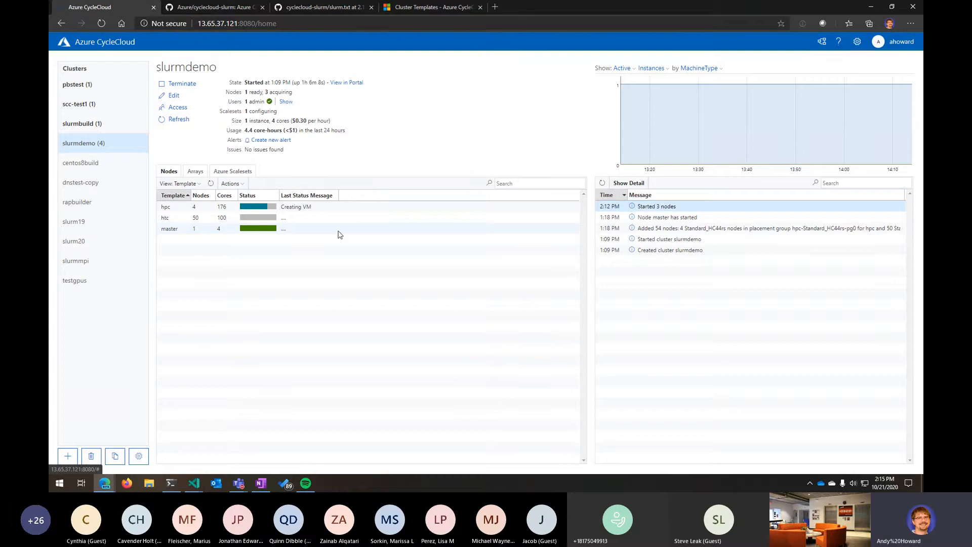
left_click(323, 211)
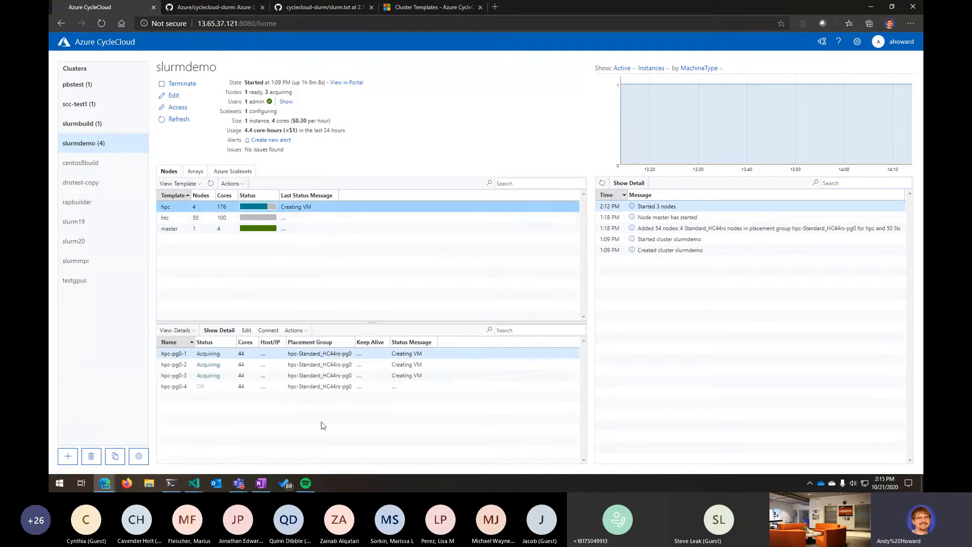
left_click(172, 484)
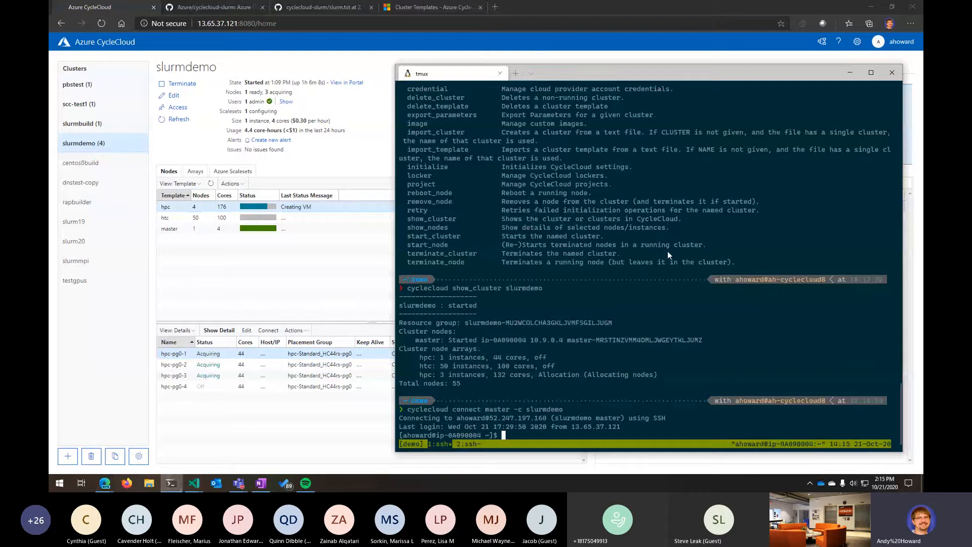
- Check the Slurm partitions and node states with sinfo on the master node, clearing the screen between runs
type("sinfo")
key("Return")
type("clear")
key("Return")
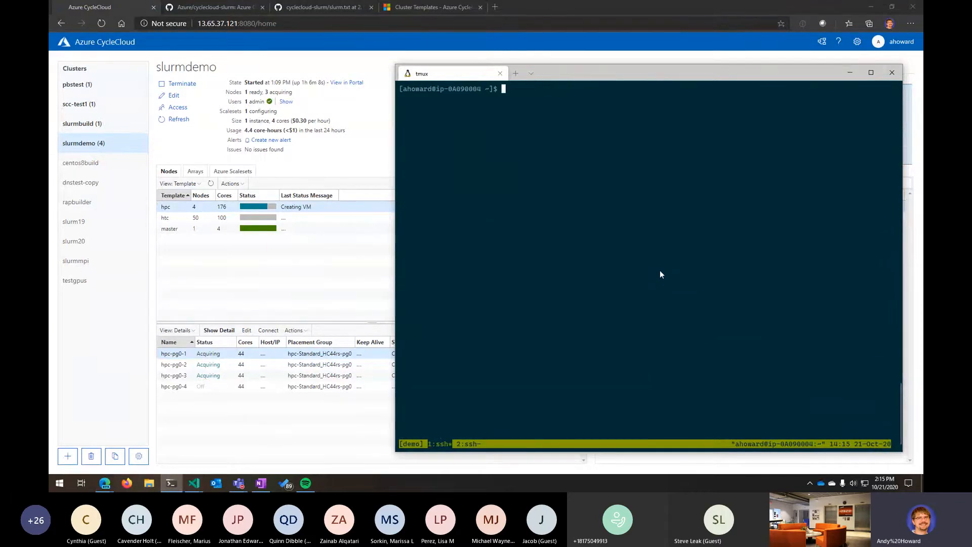
type("sinfo")
key("Return")
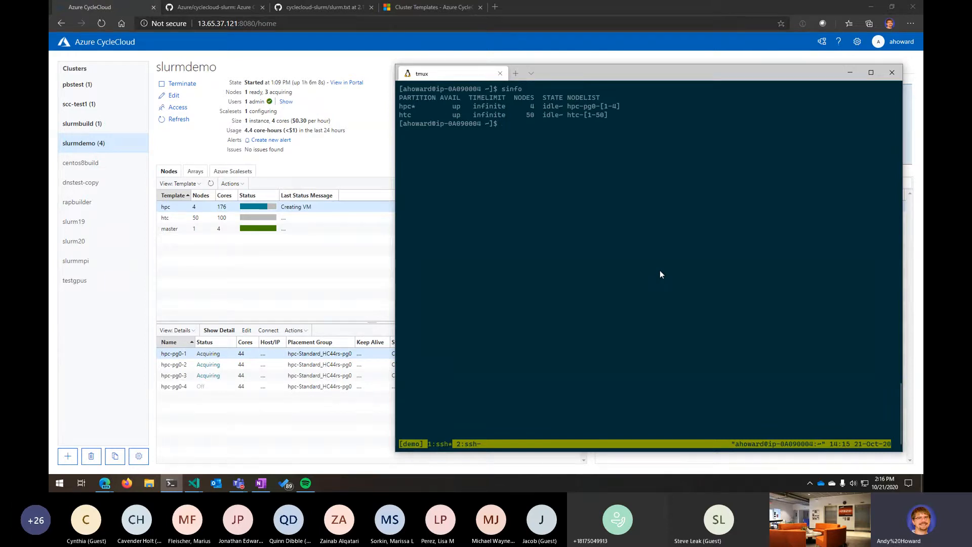
- Submit a one-node job with sbatch -N 1 --wrap="sleep 300" and check node states with sinfo
type("sbatch -")
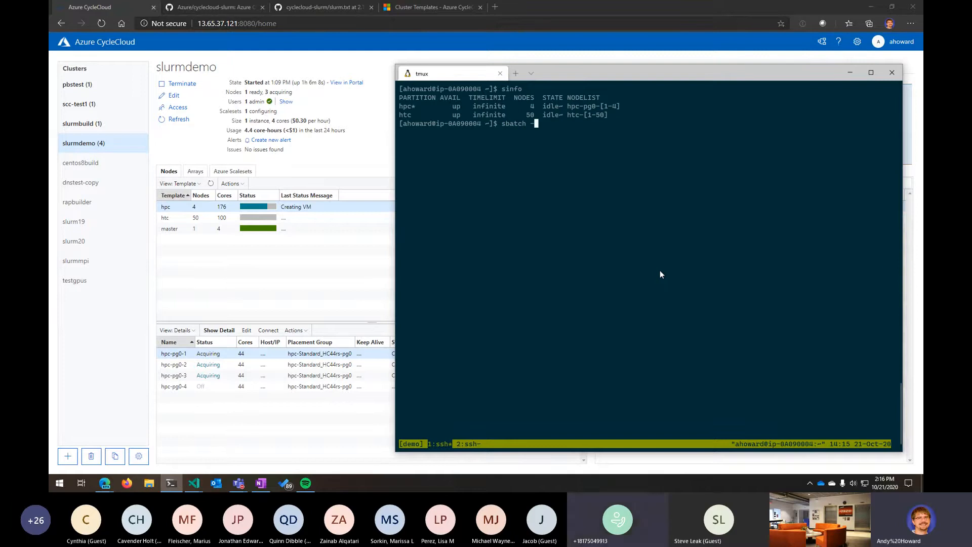
type("N 1 --wrap=\"")
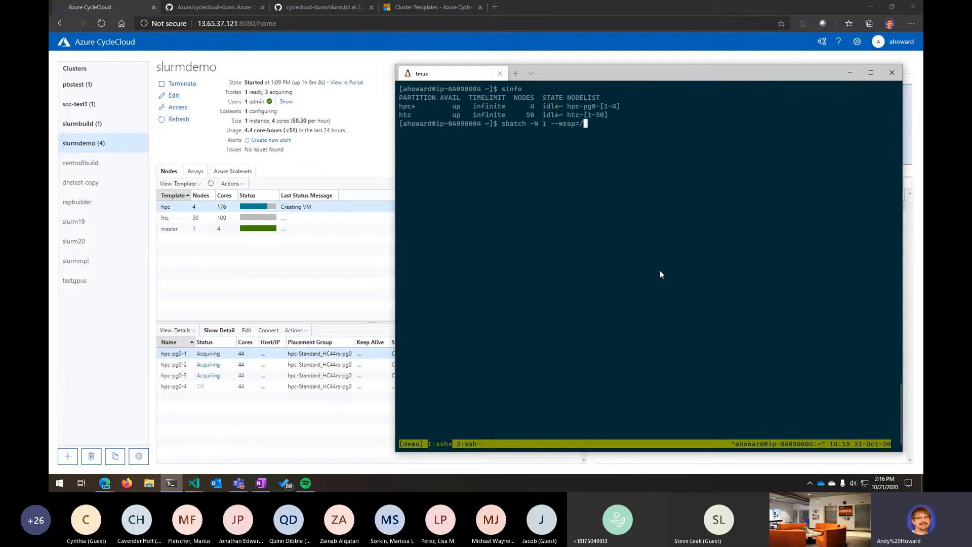
type("sleep 300\"")
key("Return")
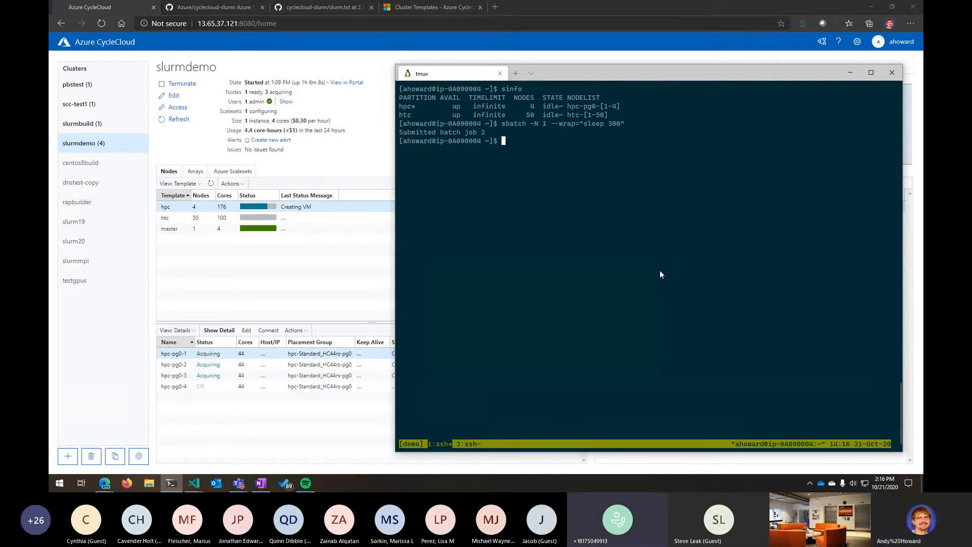
type("sinfo")
key("Return")
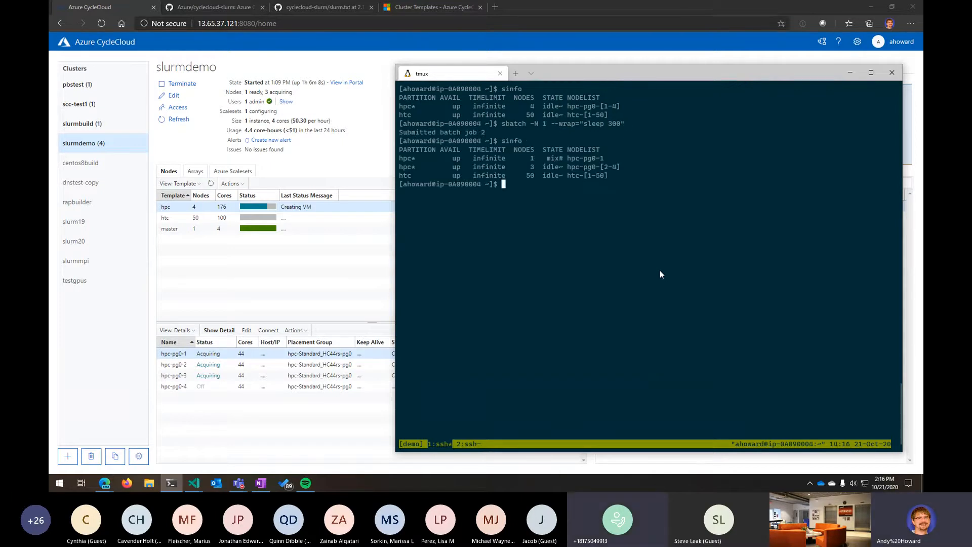
- Resubmit the sleep job to the htc partition as sbatch -N 1 -p htc --wrap="sleep 300" and run sinfo
left_click_drag(402, 156, 613, 156)
key("Up")
key("Up")
key("Left")
key("Left")
key("Left")
key("Left")
key("Left")
key("Left")
key("Left")
key("Left")
key("Left")
key("Left")
key("Left")
key("Left")
key("Left")
key("Left")
key("Left")
key("Left")
key("Left")
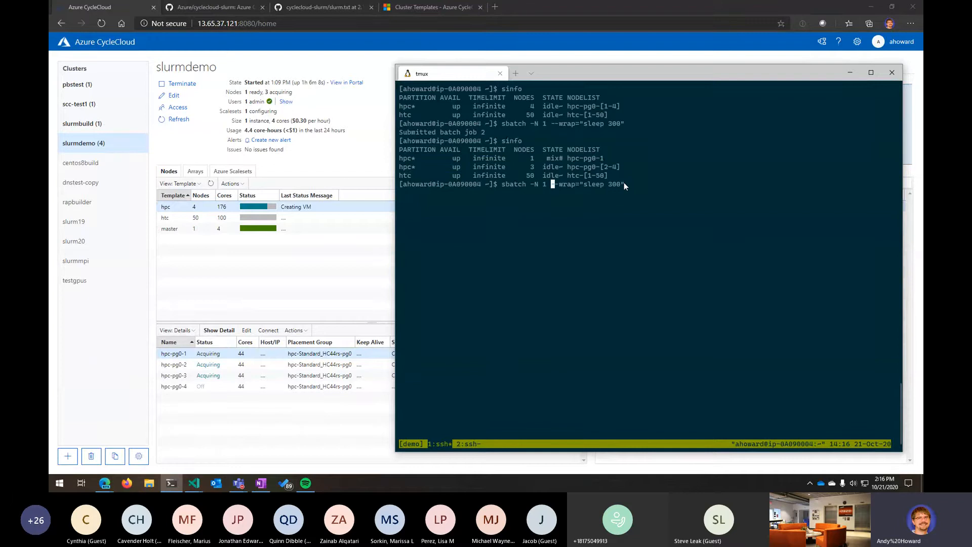
type("-p htc")
key("Return")
type("sinfo")
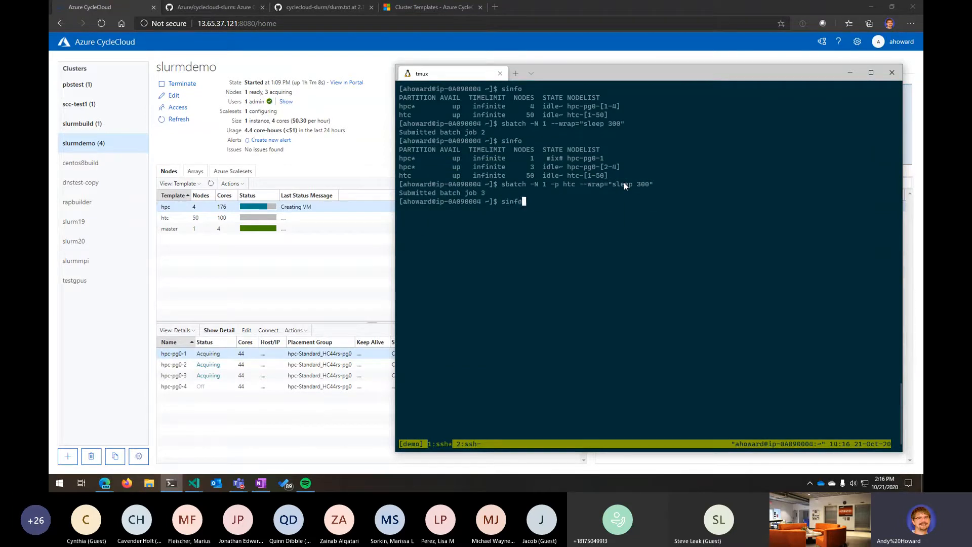
key("Return")
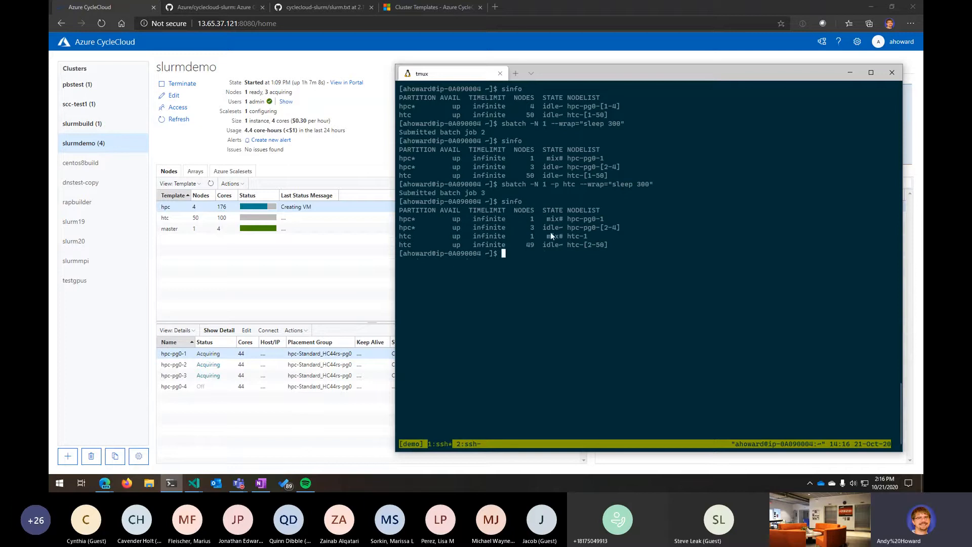
- Refresh the slurmdemo node list and show the htc array's nodes
left_click_drag(401, 238, 608, 225)
left_click(295, 302)
left_click(211, 183)
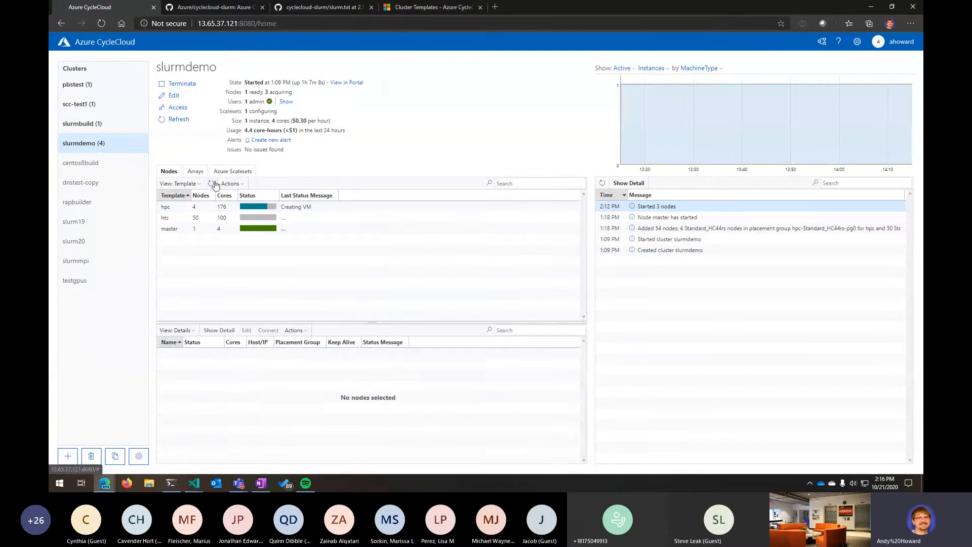
left_click(250, 217)
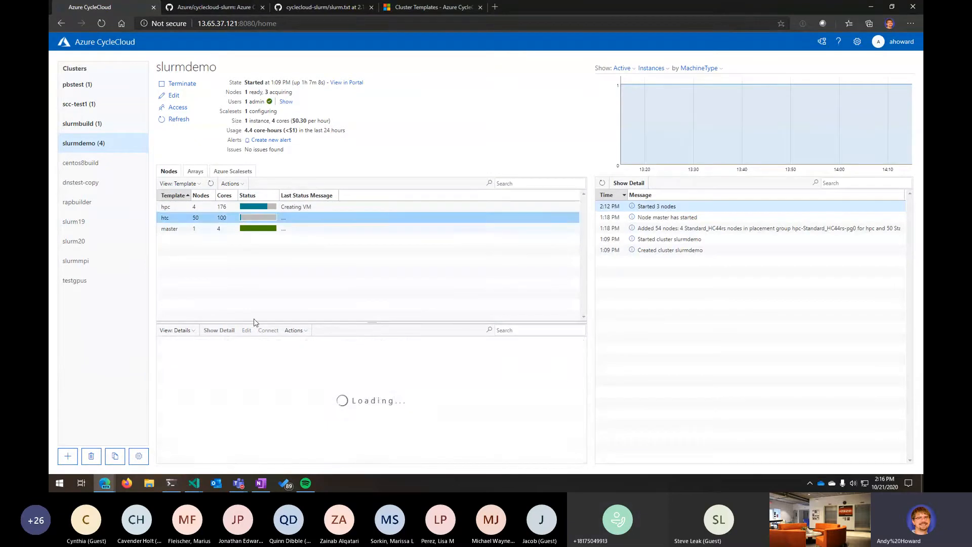
left_click(239, 354)
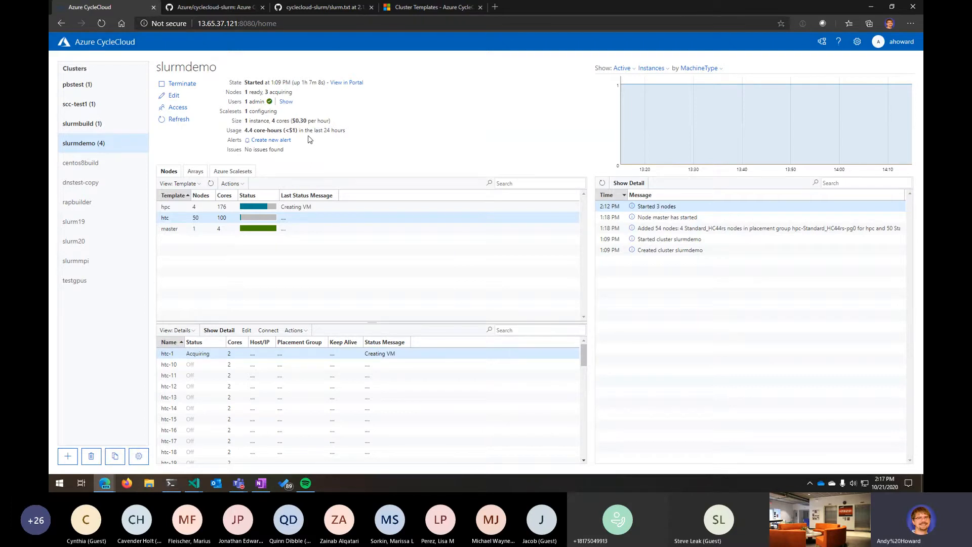
- Highlight the cluster's usage and issues summary lines
mouse_move(290, 130)
left_click_drag(246, 130, 369, 132)
mouse_move(293, 131)
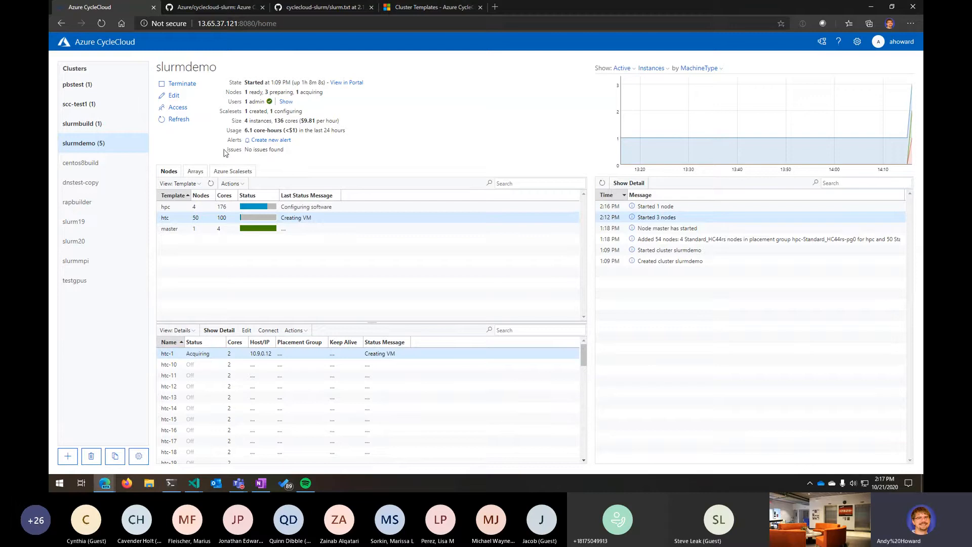
left_click_drag(228, 150, 304, 154)
left_click(299, 153)
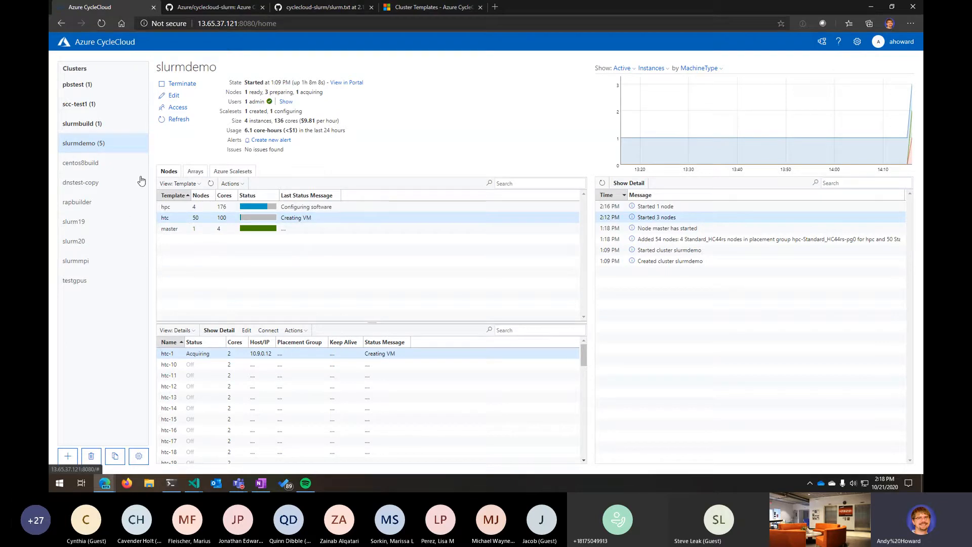
- Start copying the slurmdemo cluster, browse each settings page of the copy form, and cancel it
left_click(126, 456)
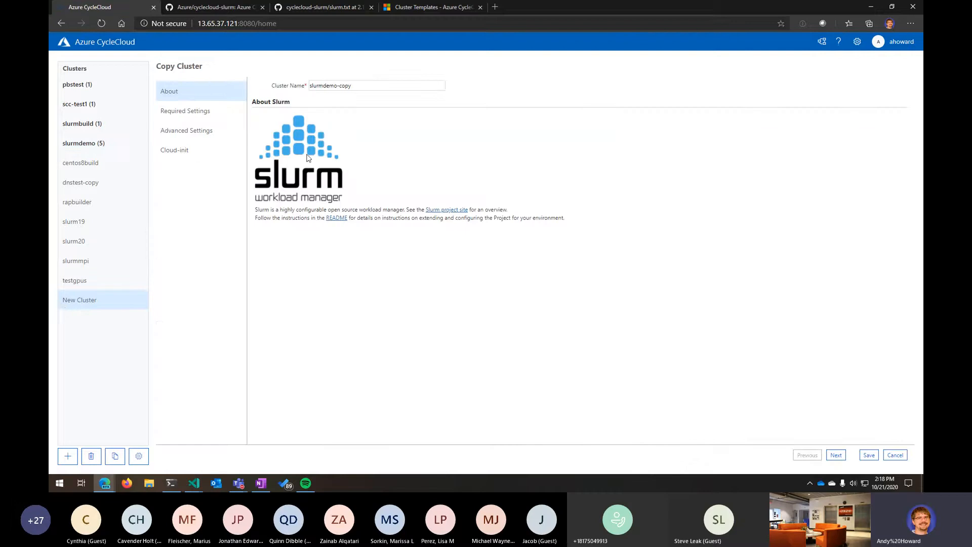
left_click(203, 117)
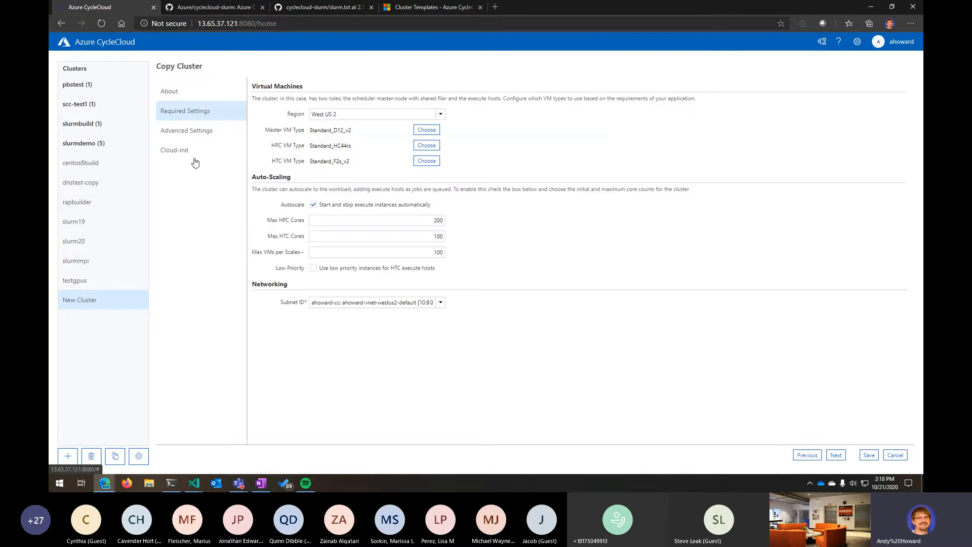
left_click(201, 131)
left_click(197, 152)
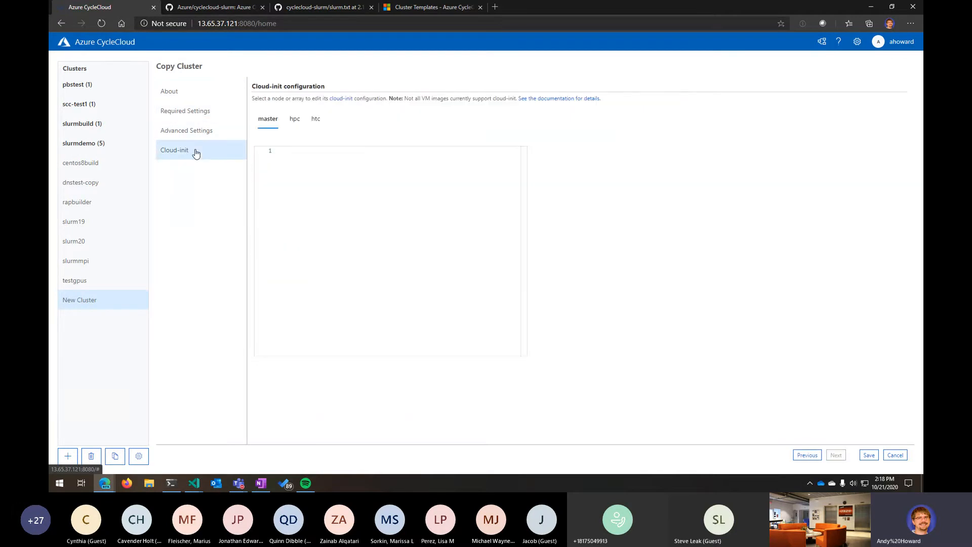
left_click(185, 94)
left_click(896, 455)
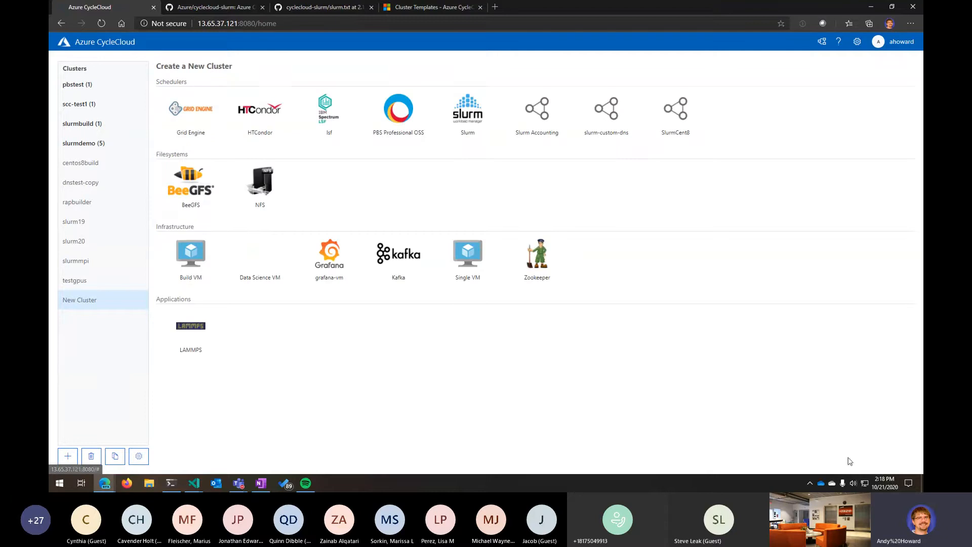
- Open the slurmdemo cluster's Edit dialog and browse its Advanced and Required Settings pages
left_click(87, 146)
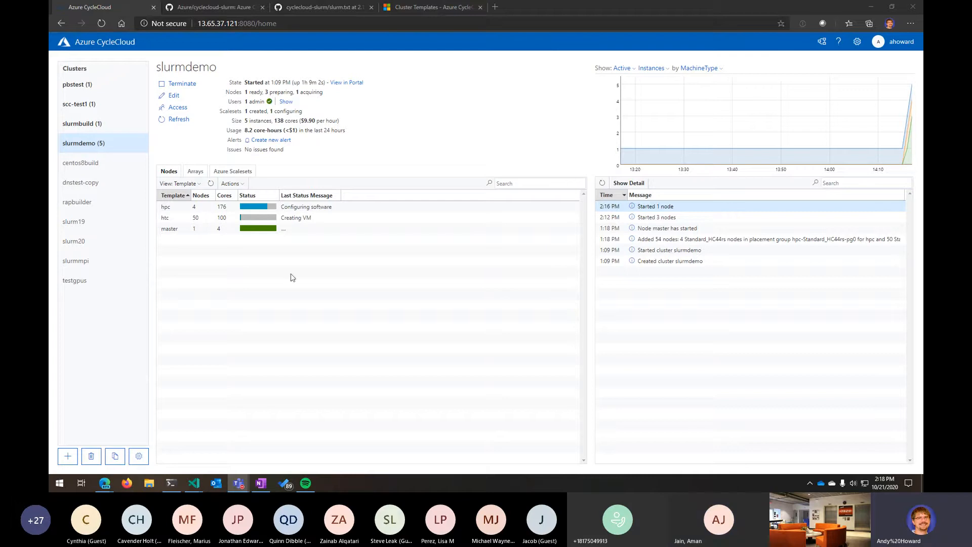
left_click(227, 268)
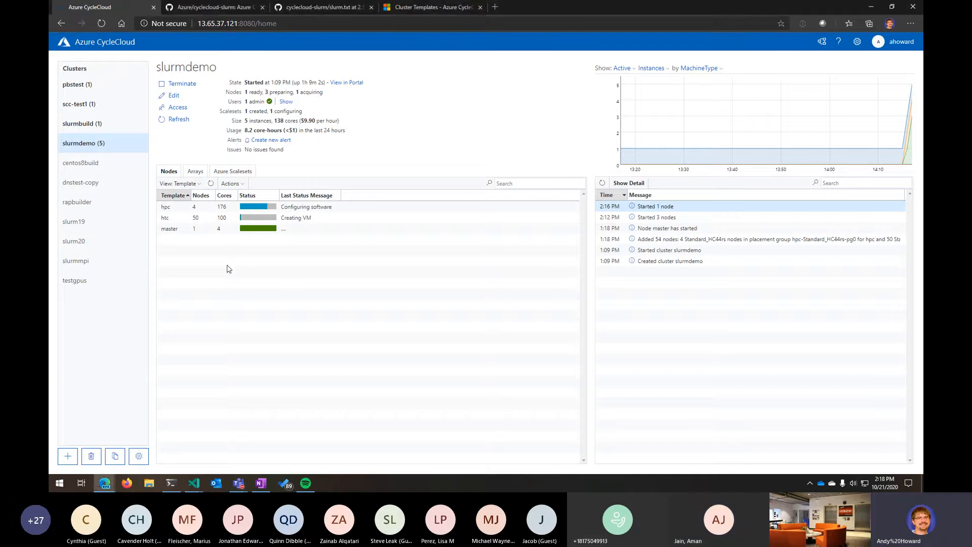
left_click(174, 96)
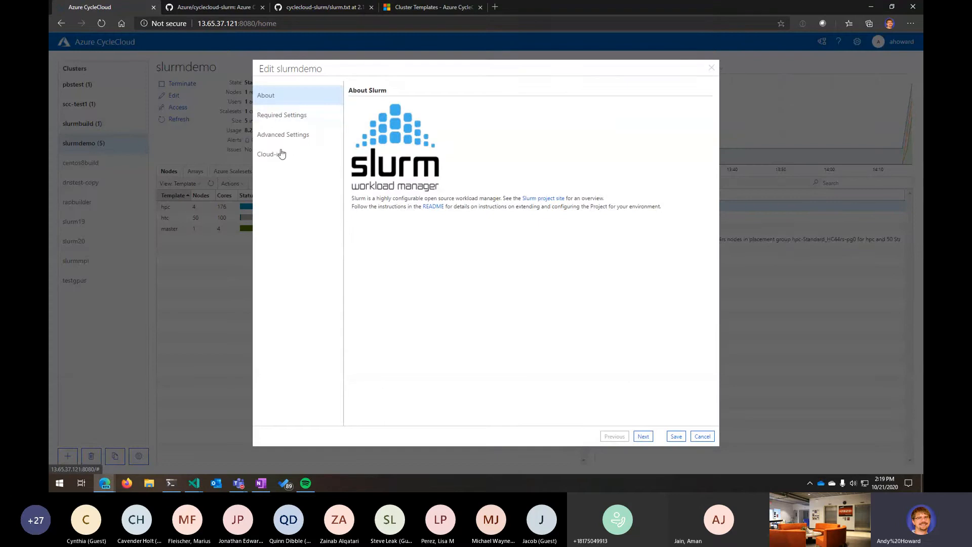
left_click(285, 137)
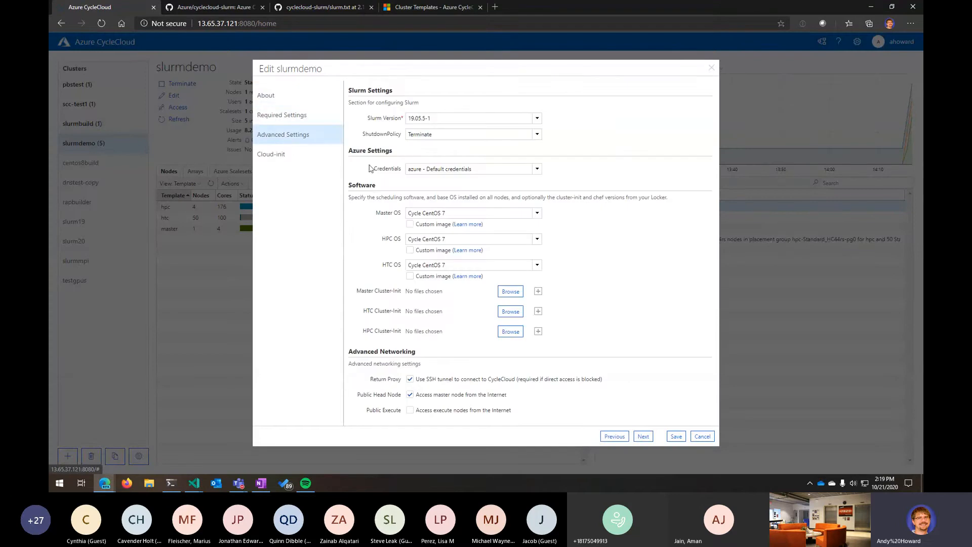
left_click(295, 118)
- Open the machine type chooser for the HPC VM type, browse the SKU list, then close it and the Edit dialog
left_click(525, 157)
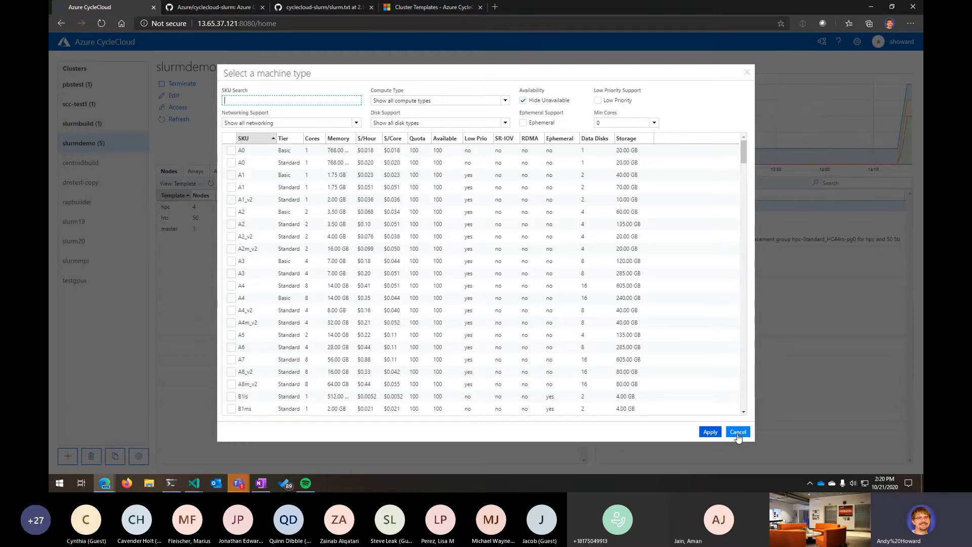
scroll(431, 253, "down", 15)
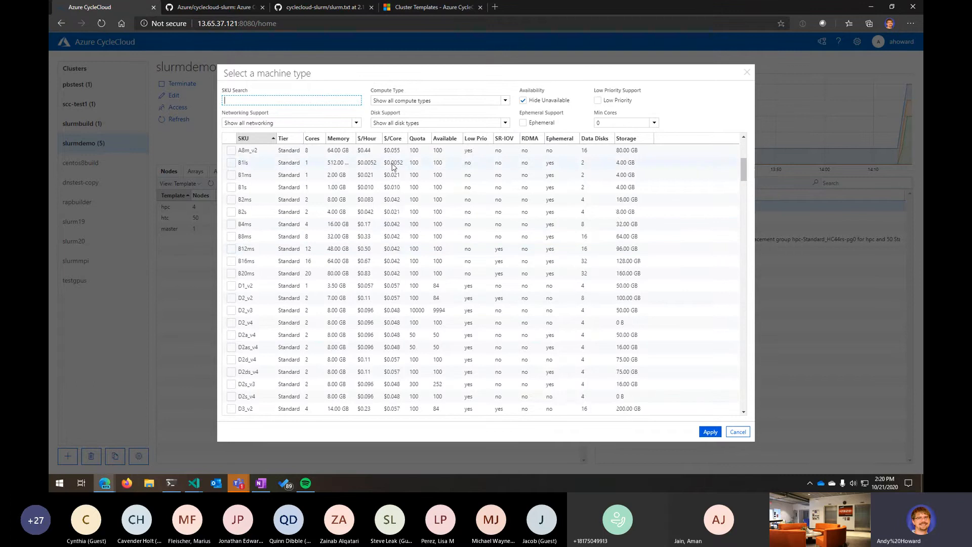
scroll(405, 253, "down", 15)
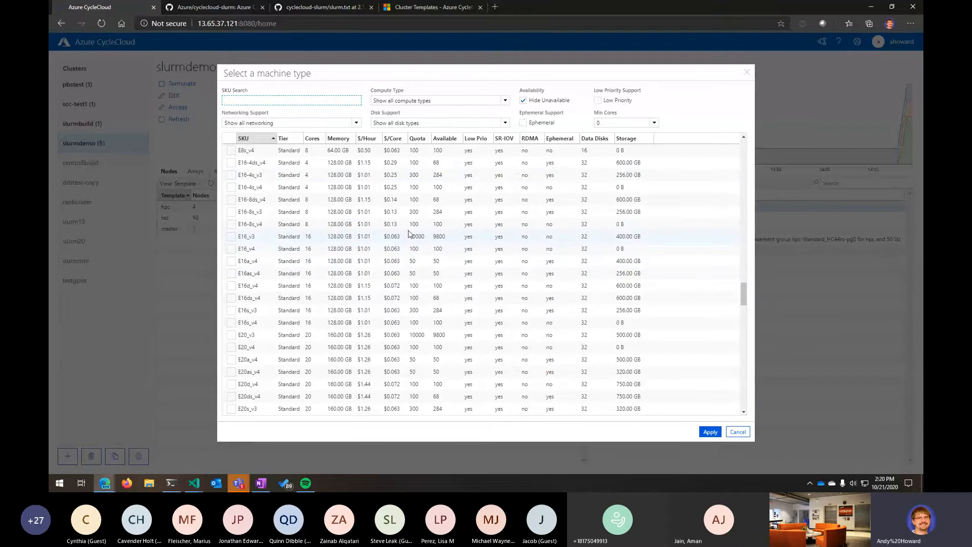
scroll(416, 245, "up", 4)
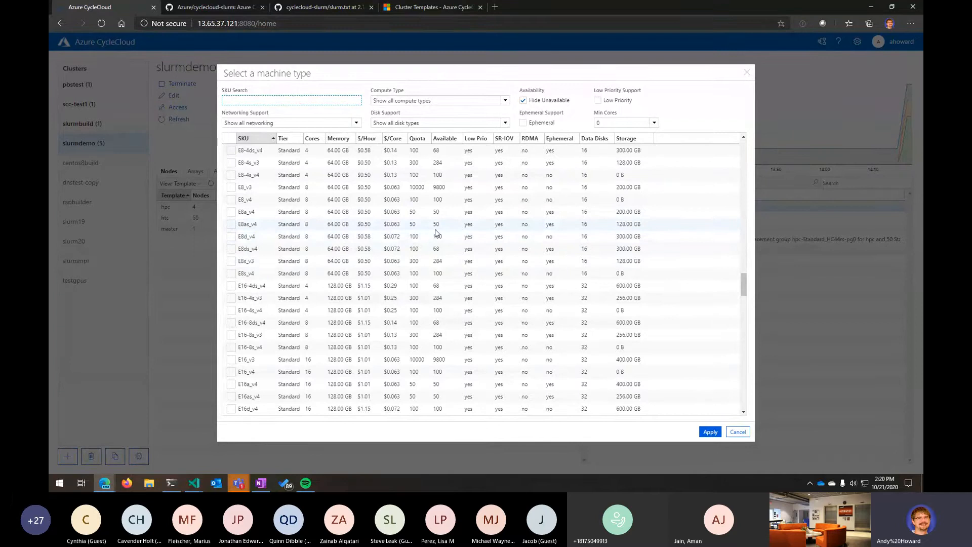
scroll(435, 233, "up", 4)
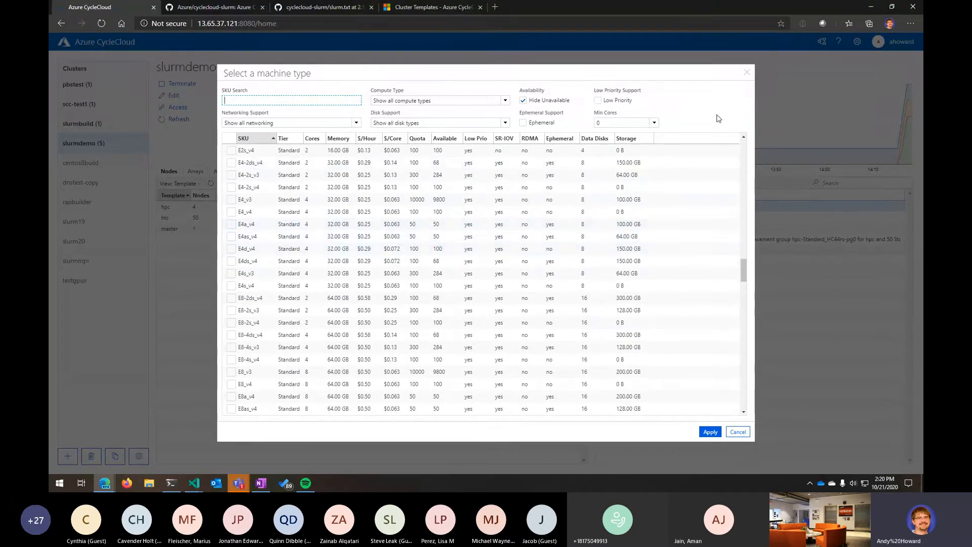
left_click_drag(743, 274, 765, 150)
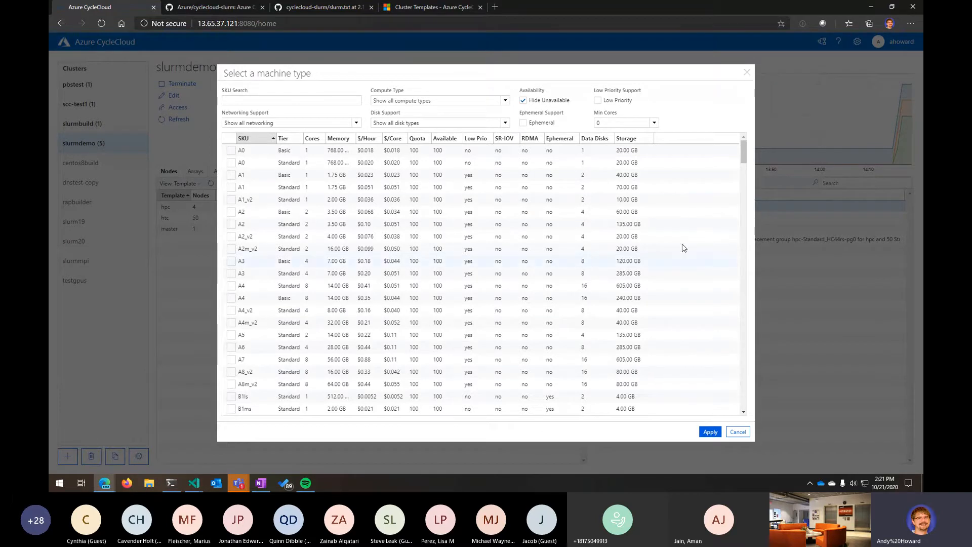
left_click(747, 73)
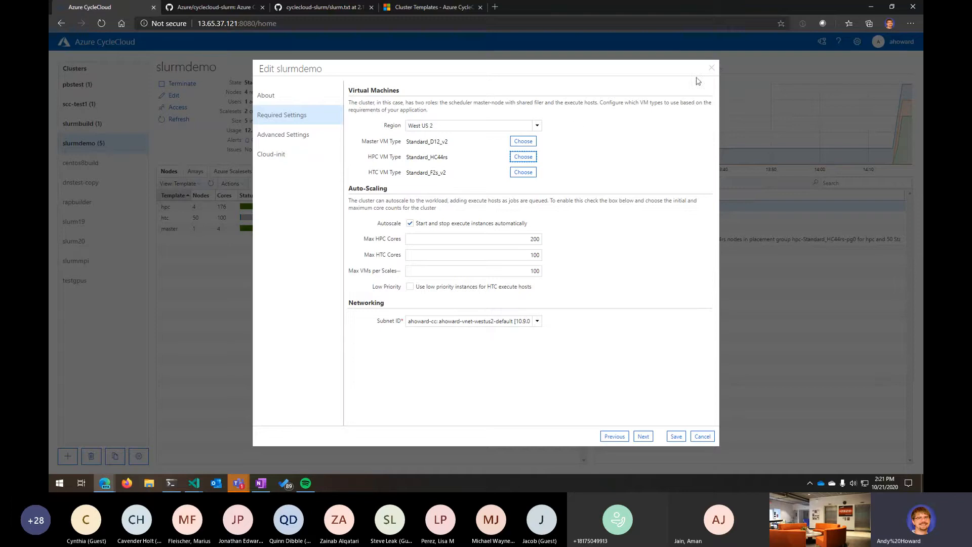
left_click(712, 68)
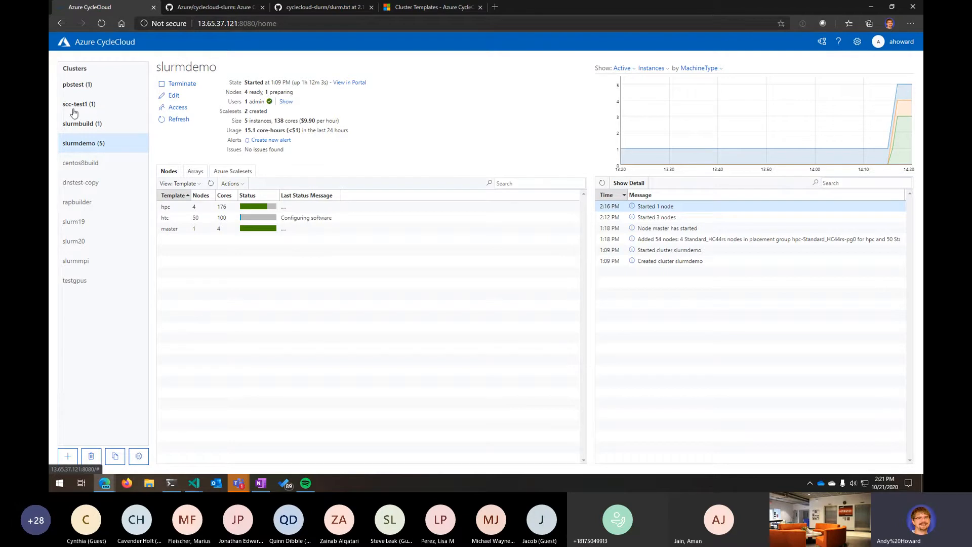
- Open the pbstest cluster page and run sinfo, squeue and qstat in the tmux terminal
left_click(79, 85)
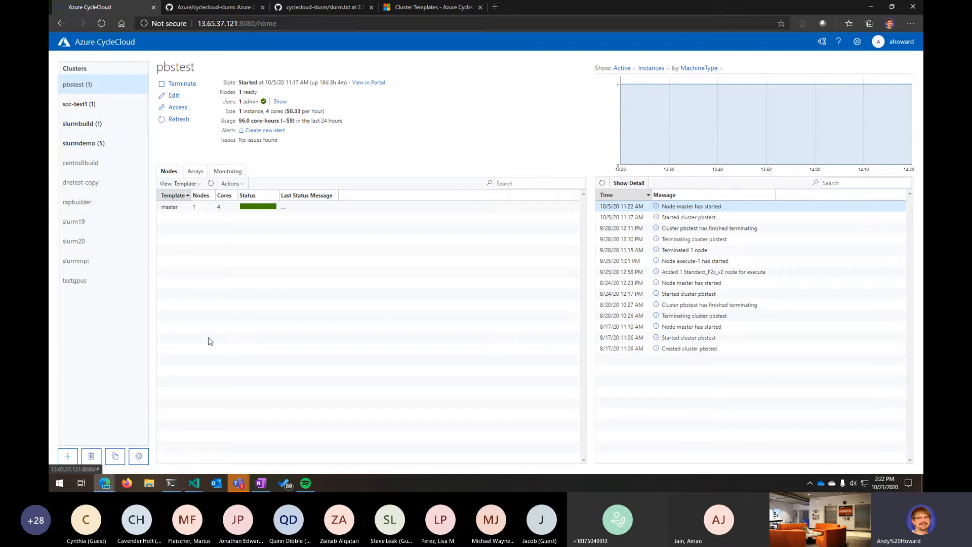
left_click(171, 484)
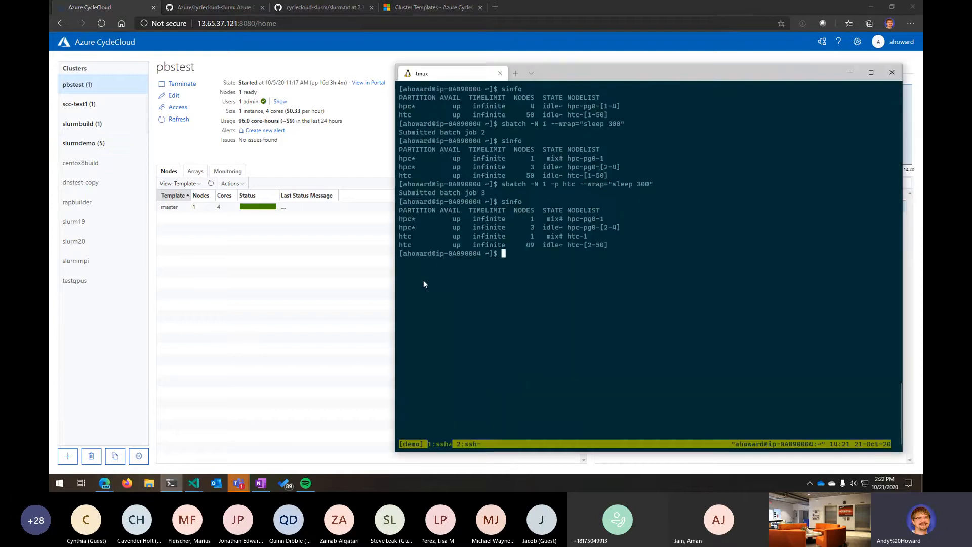
type("sinfo")
key("Return")
type("squeue")
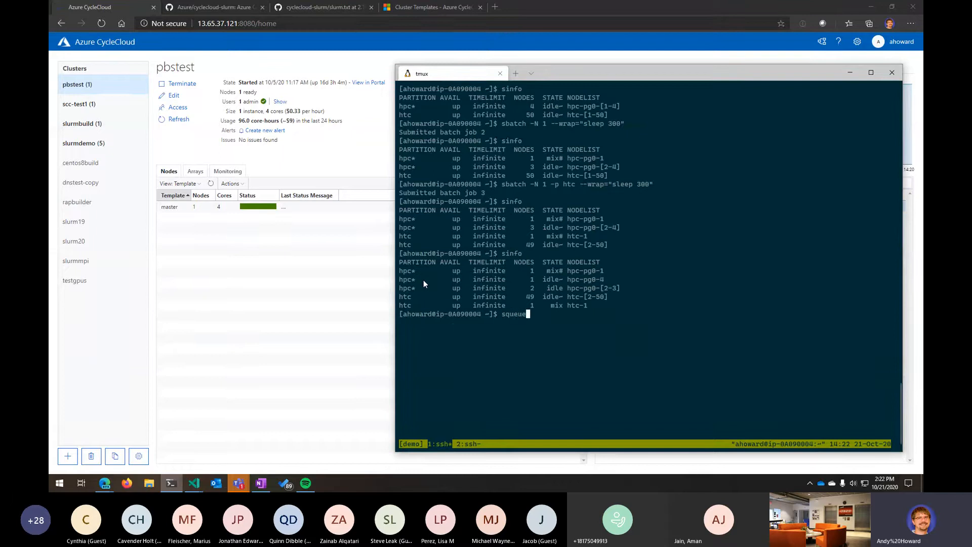
key("Return")
type("qstat")
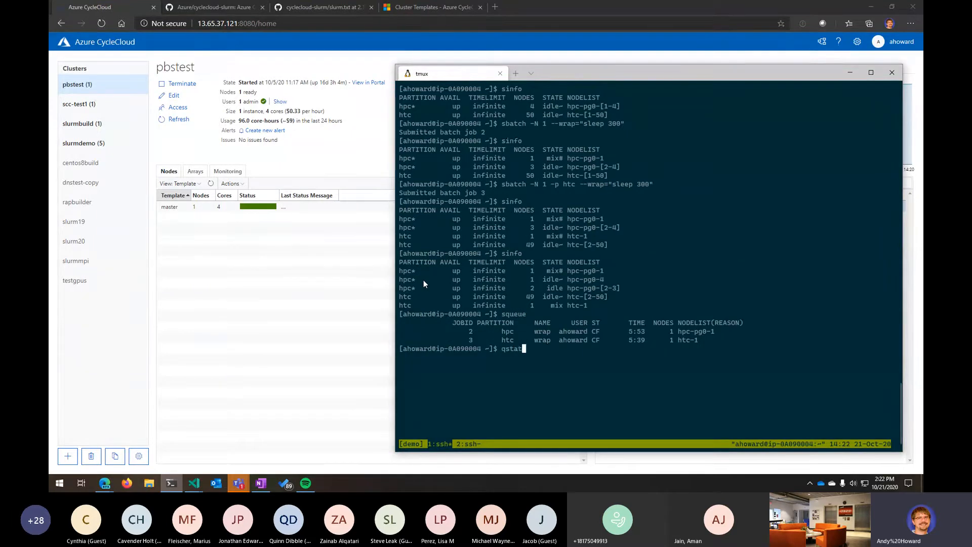
key("Return")
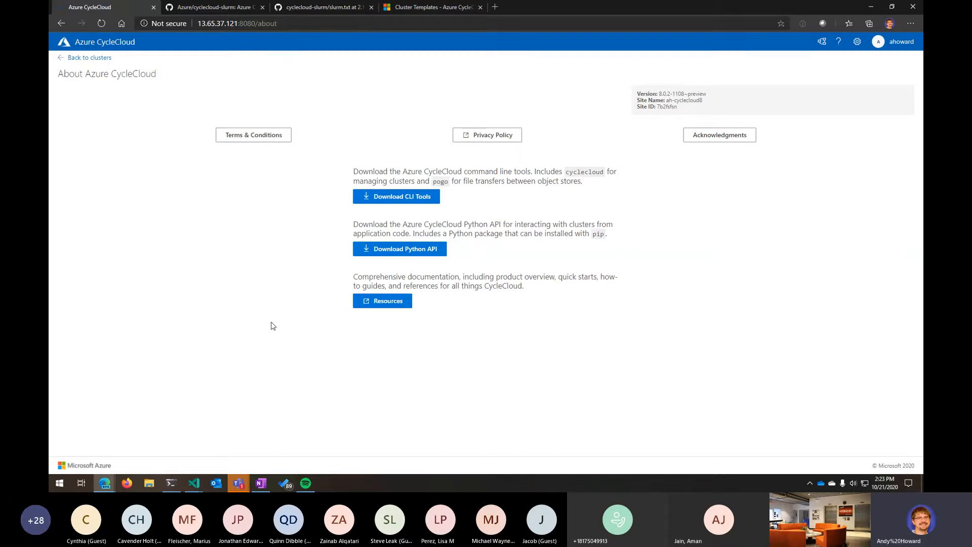
- Open the raw view of the slurm.txt cluster template from the GitHub cyclecloud-slurm repository
left_click(329, 6)
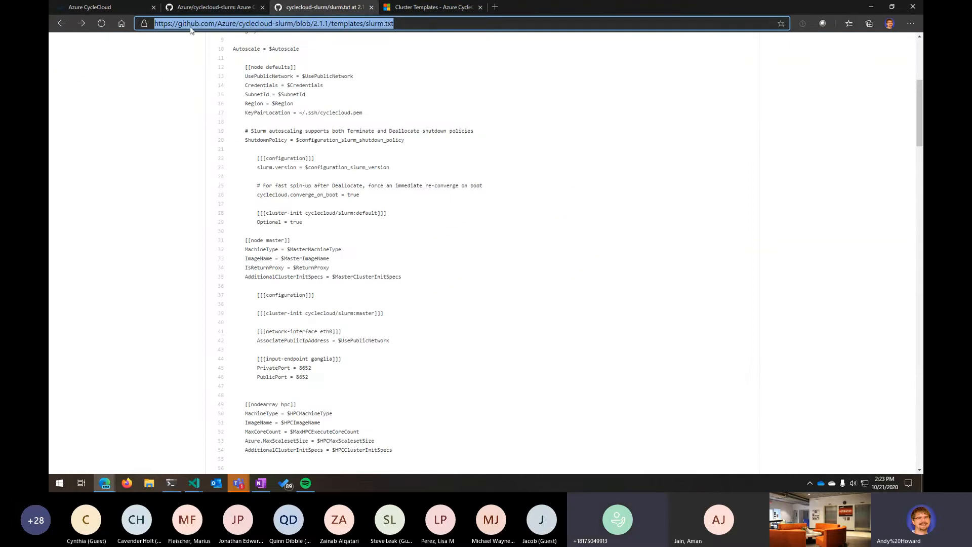
triple_click(211, 24)
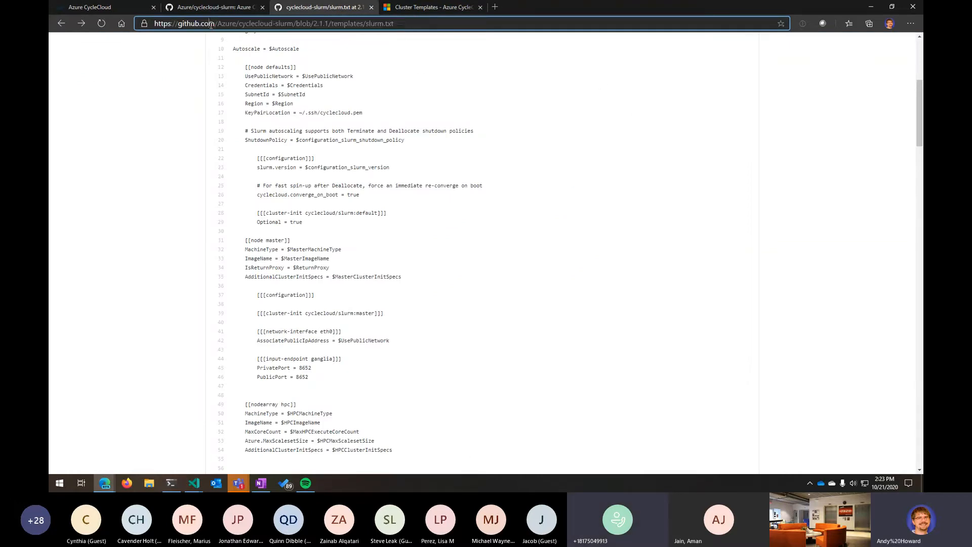
triple_click(212, 24)
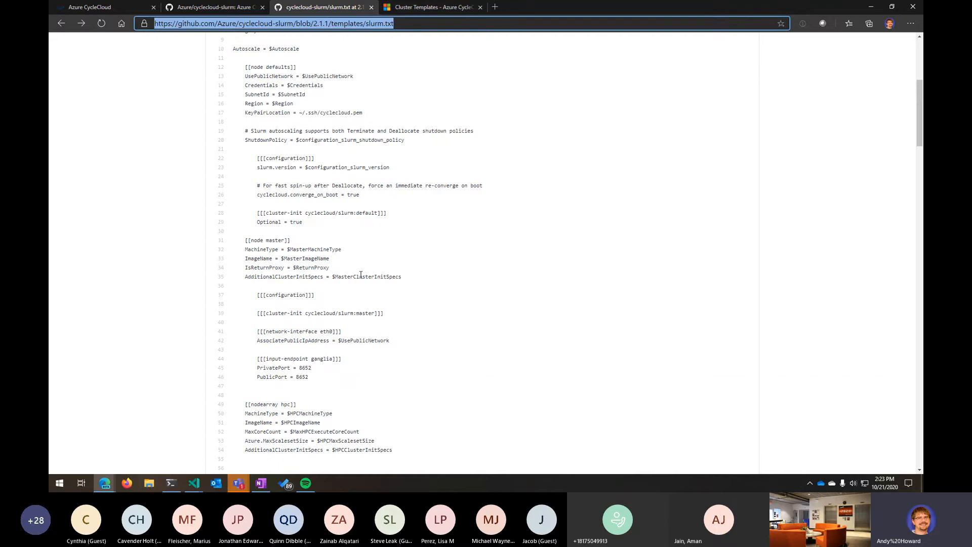
scroll(360, 276, "up", 5)
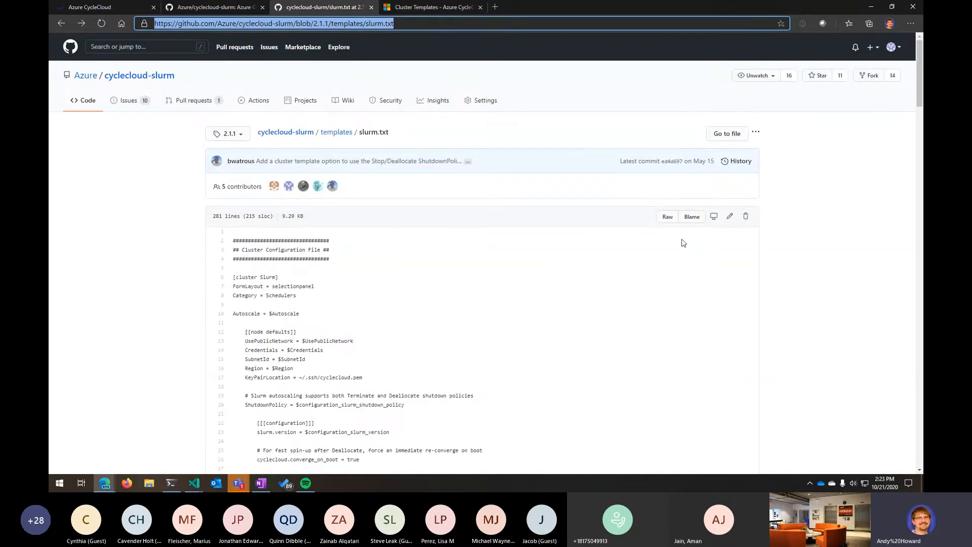
left_click(669, 217)
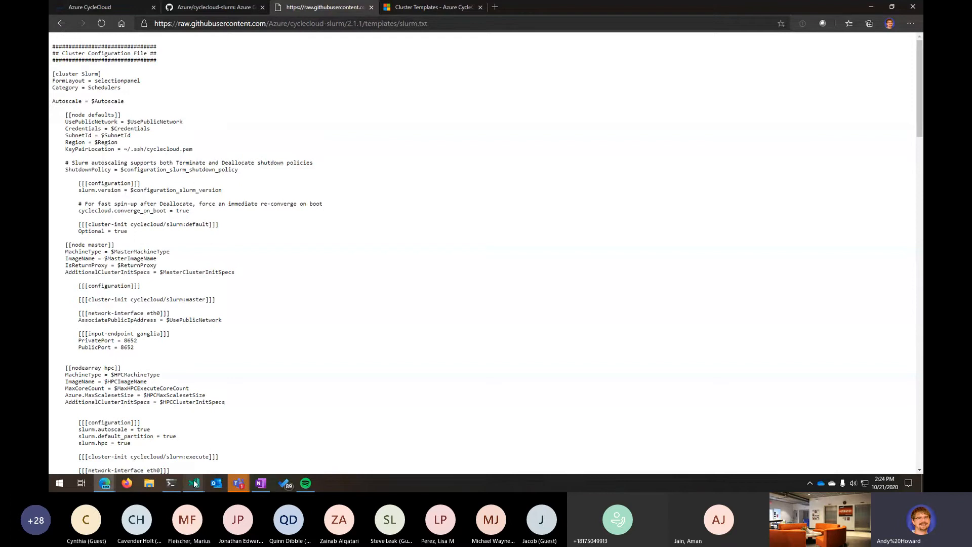
- Bring up slurm_filer.txt in VS Code maximized and highlight the [cluster Slurm] header and FormLayout value
mouse_move(194, 485)
left_click(226, 439)
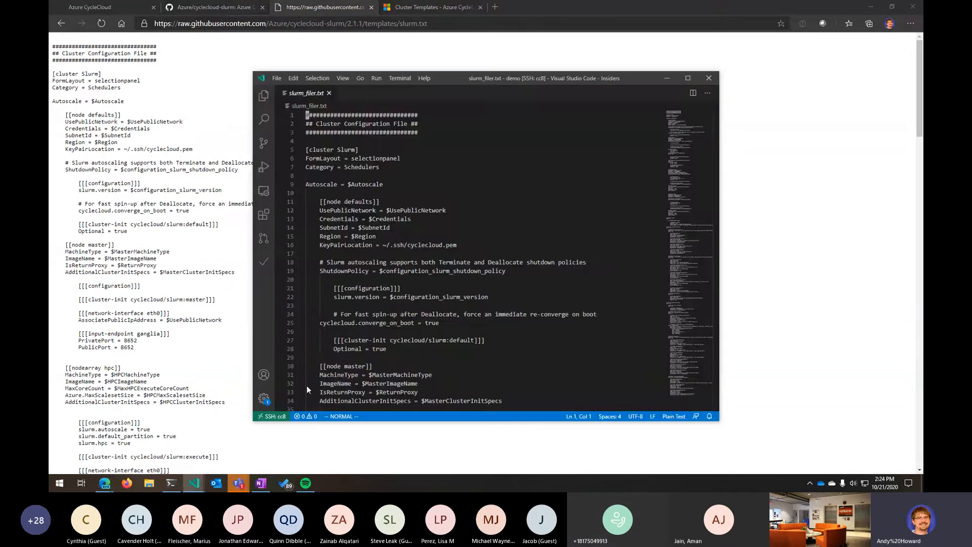
double_click(633, 74)
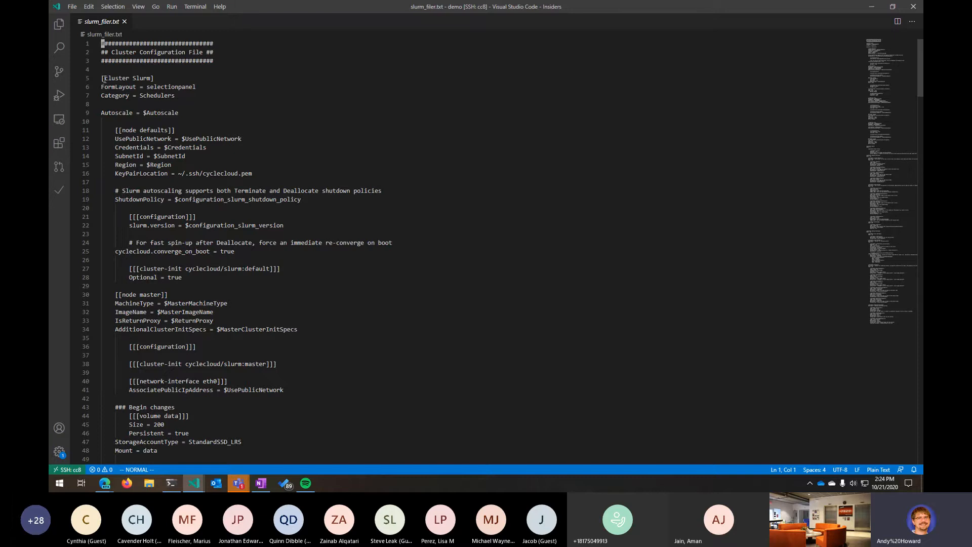
left_click_drag(105, 79, 192, 87)
left_click(194, 87)
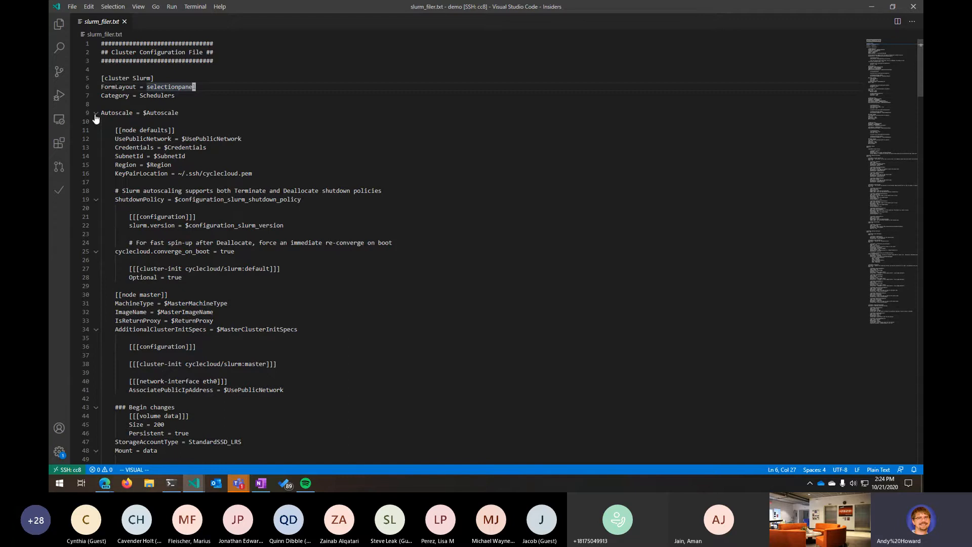
left_click_drag(103, 79, 162, 79)
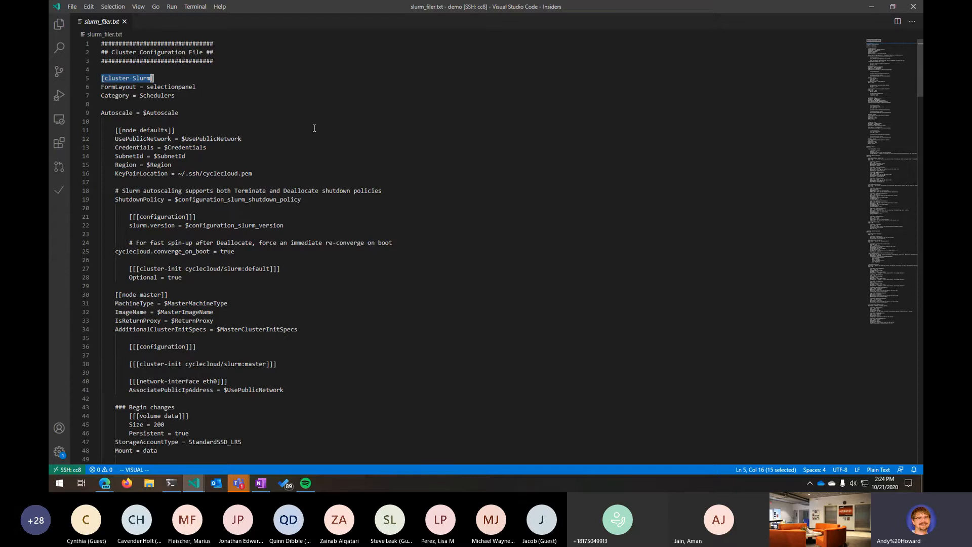
- Highlight the Autoscale line and the [[node defaults]] section and point out its variable references
left_click(71, 108)
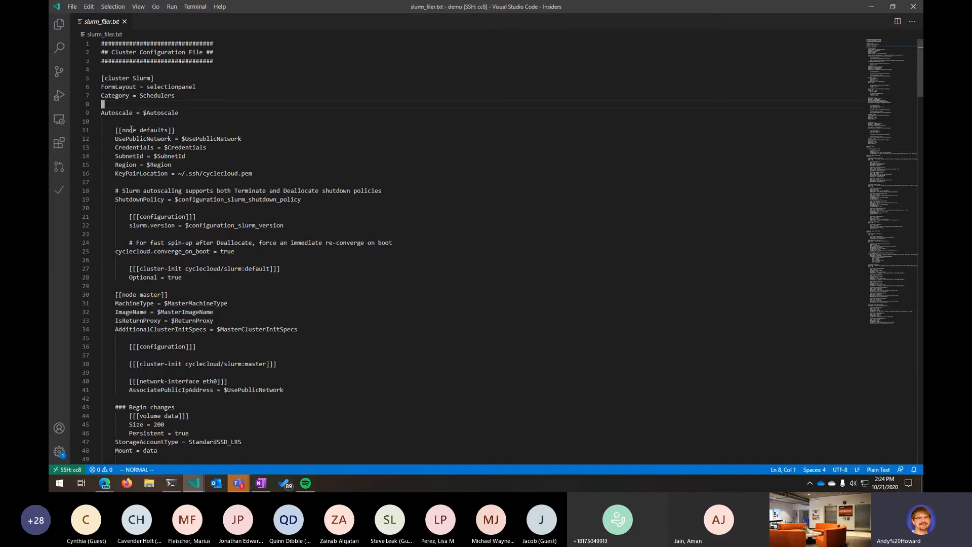
left_click_drag(126, 113, 193, 131)
key("j")
key("j")
key("j")
key("j")
key("j")
key("j")
key("j")
key("j")
key("j")
key("j")
key("j")
key("j")
key("j")
key("j")
key("j")
key("j")
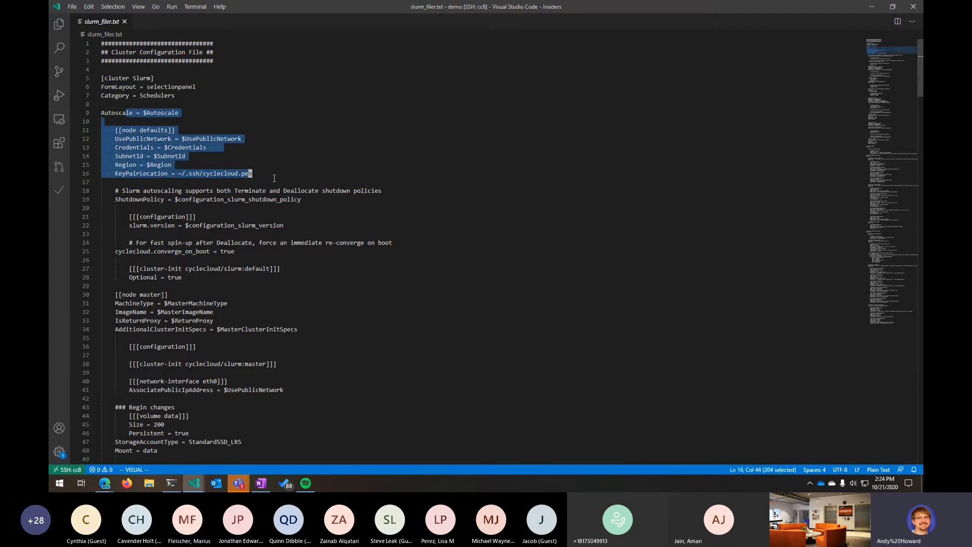
left_click(166, 137)
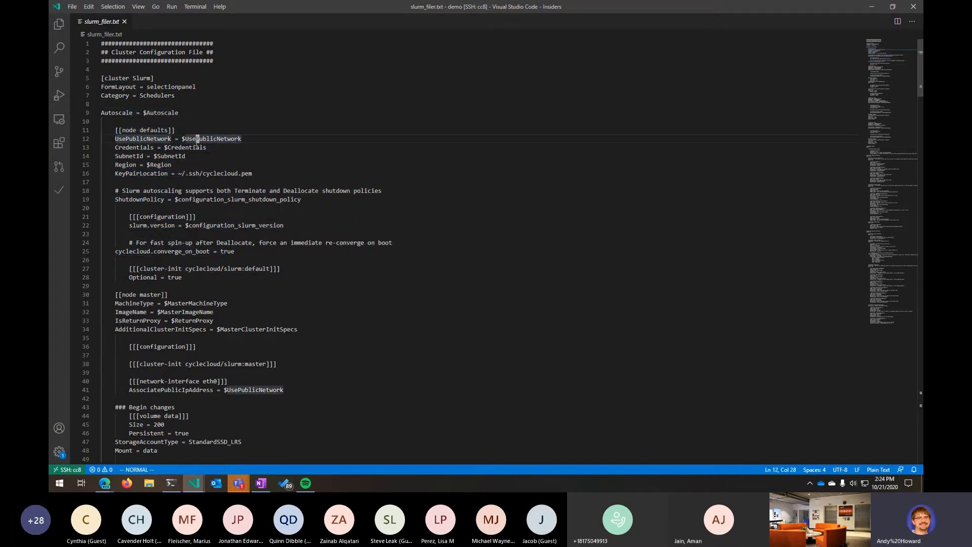
key("j")
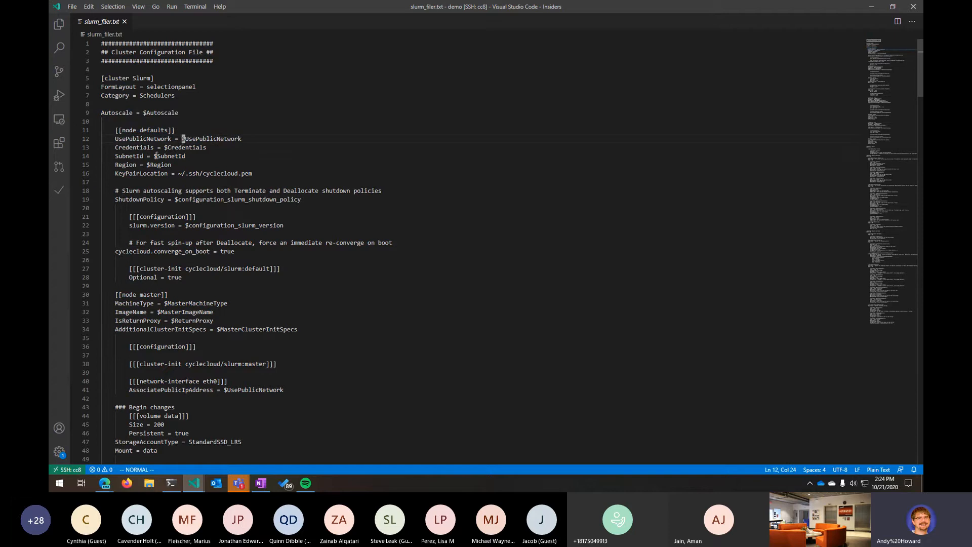
left_click(147, 164)
left_click(155, 156)
left_click(165, 147)
left_click(183, 138)
left_click(278, 205)
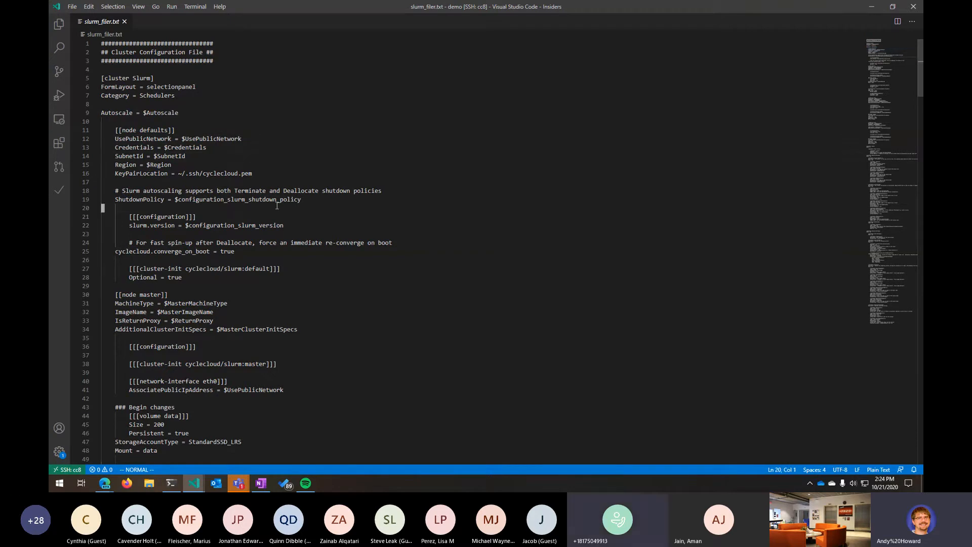
left_click(166, 147)
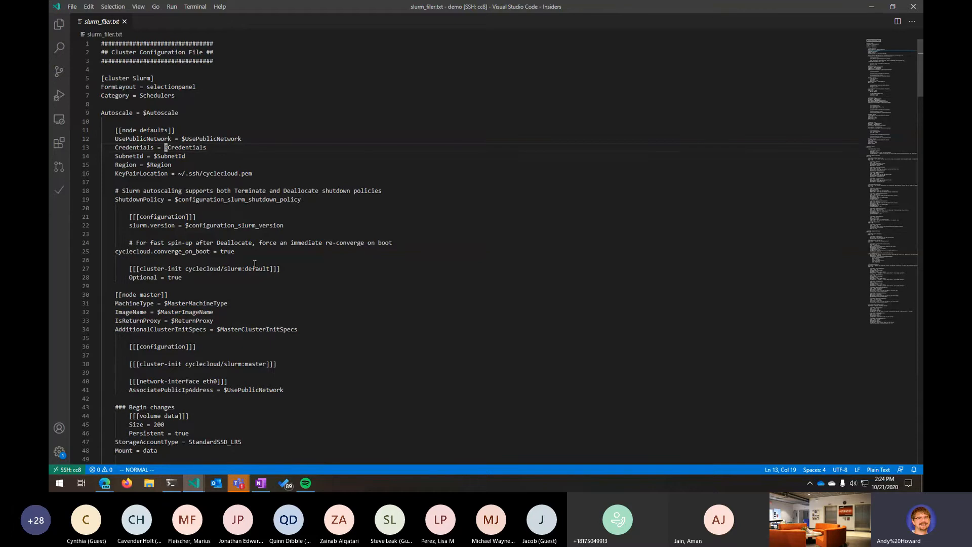
- Highlight the node defaults block, the [[node master]] section with its volume changes, and the $MasterMachineType variable
scroll(224, 262, "down", 1)
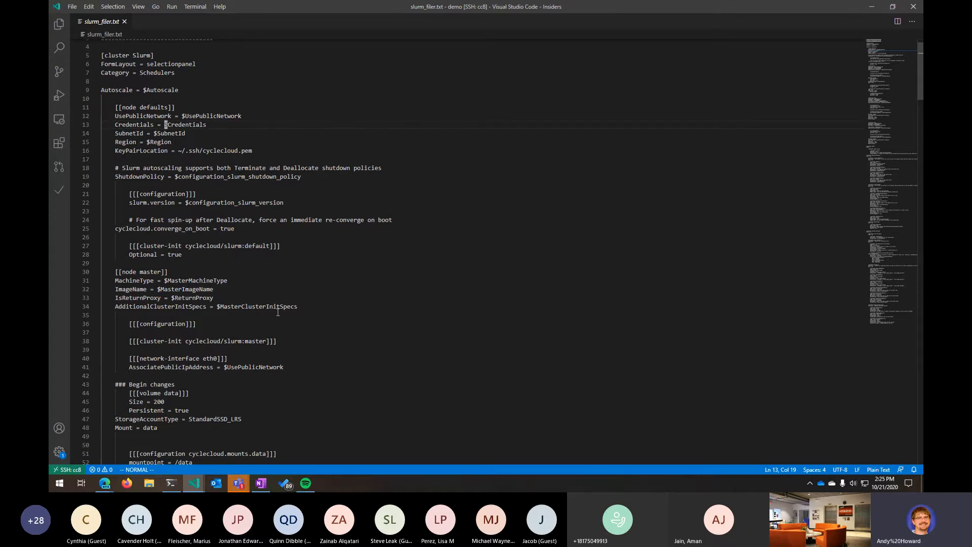
scroll(280, 311, "down", 3)
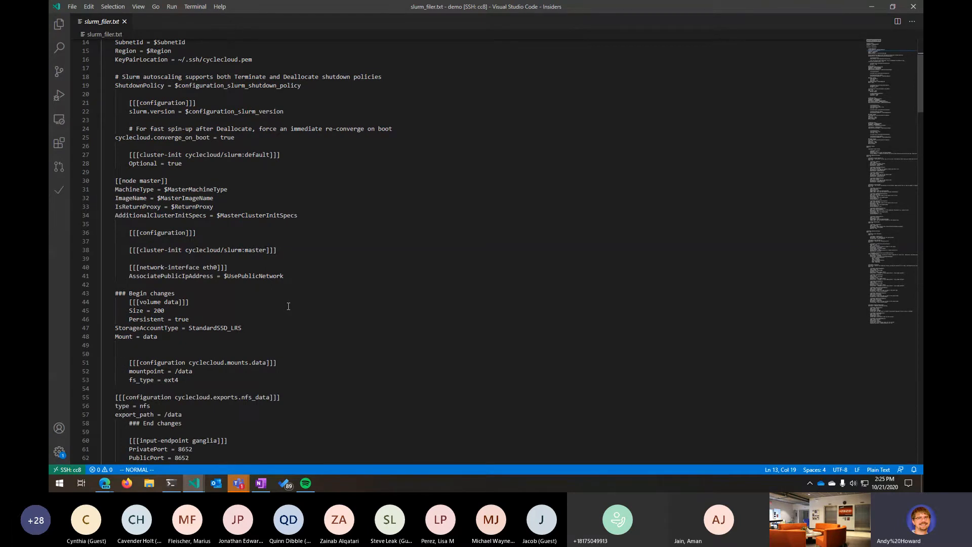
scroll(130, 193, "up", 3)
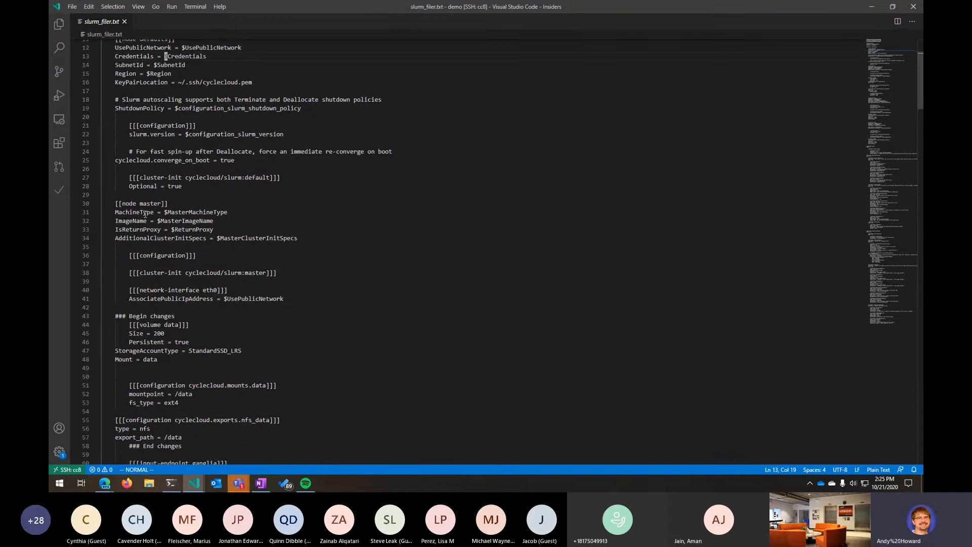
left_click_drag(116, 105, 284, 265)
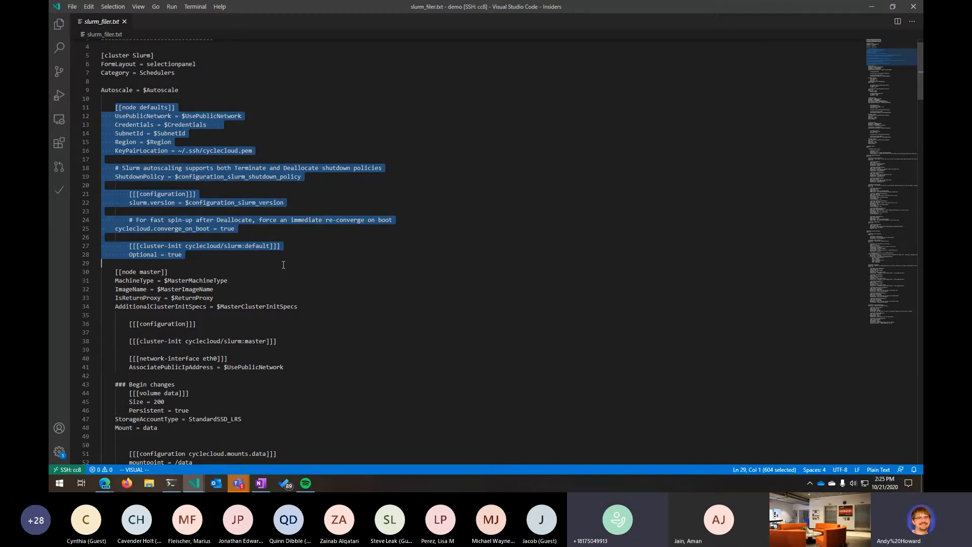
left_click_drag(115, 272, 335, 426)
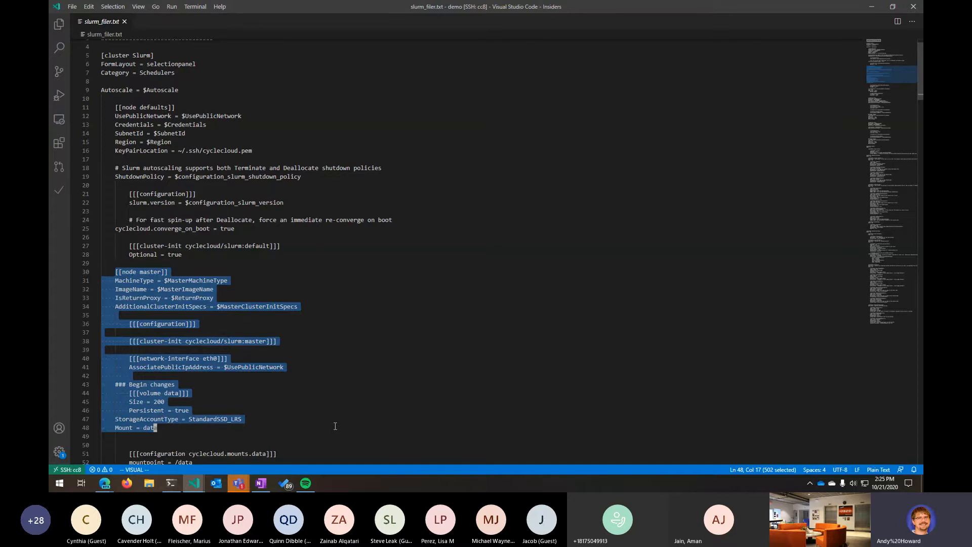
scroll(248, 353, "down", 2)
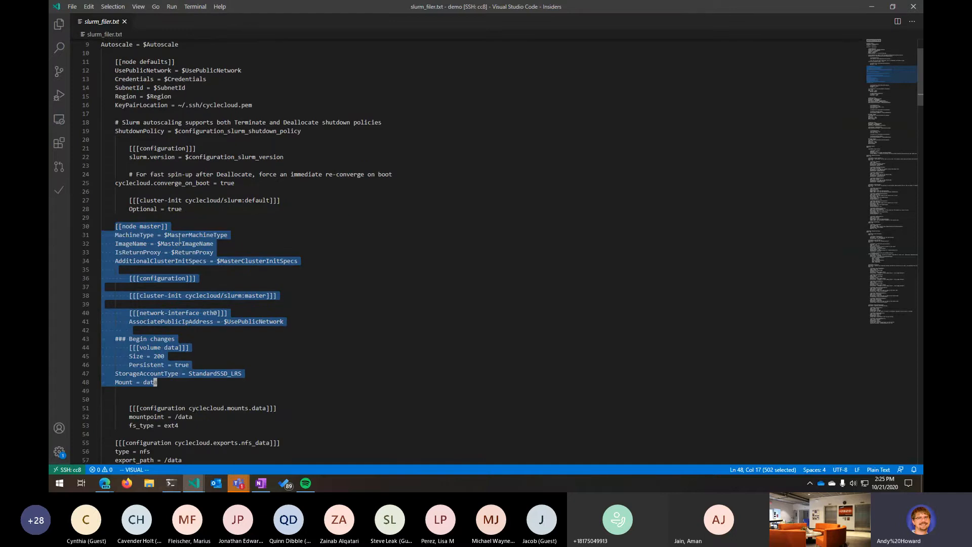
left_click_drag(165, 235, 229, 235)
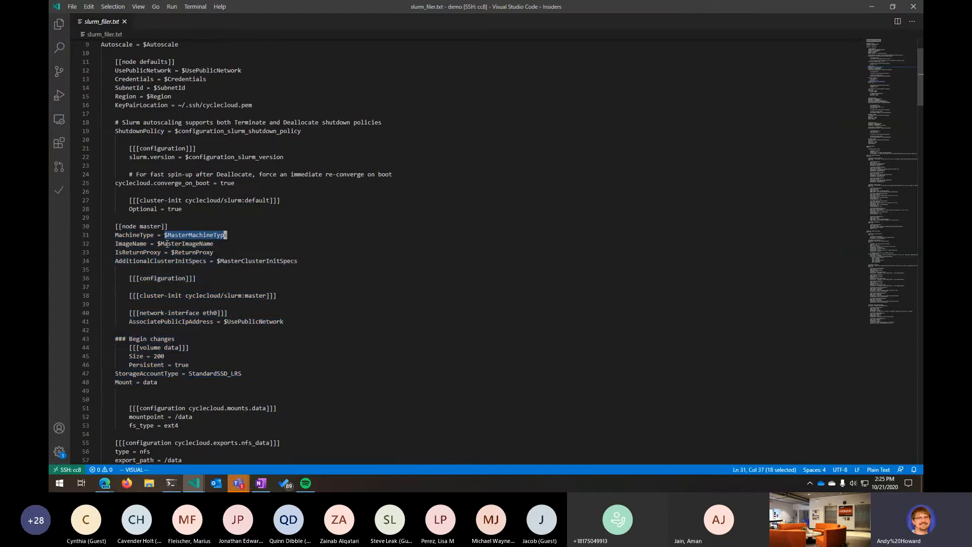
- Highlight the $MasterImageName variable and the ### Begin changes block defining the master's data volume
left_click_drag(158, 243, 218, 244)
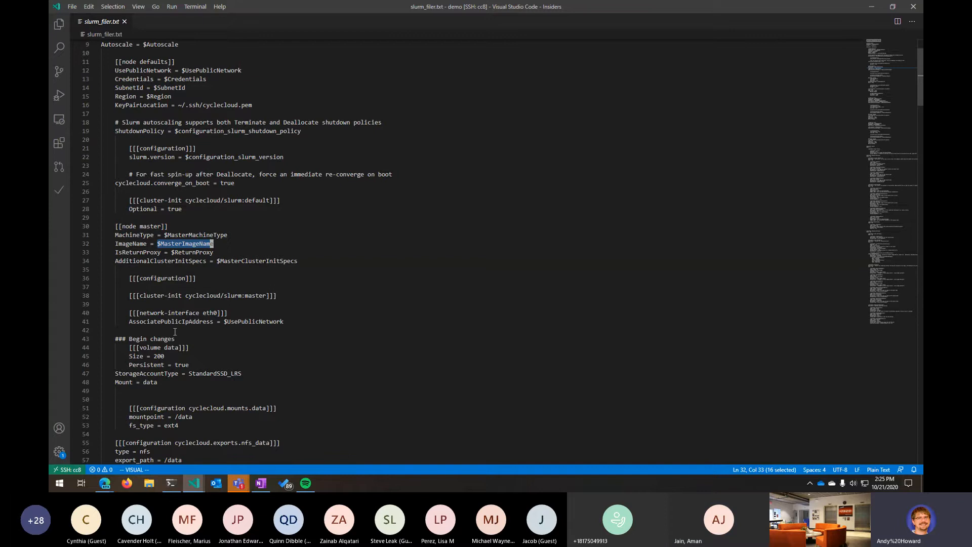
scroll(176, 333, "down", 3)
left_click(117, 271)
left_click_drag(117, 271, 235, 323)
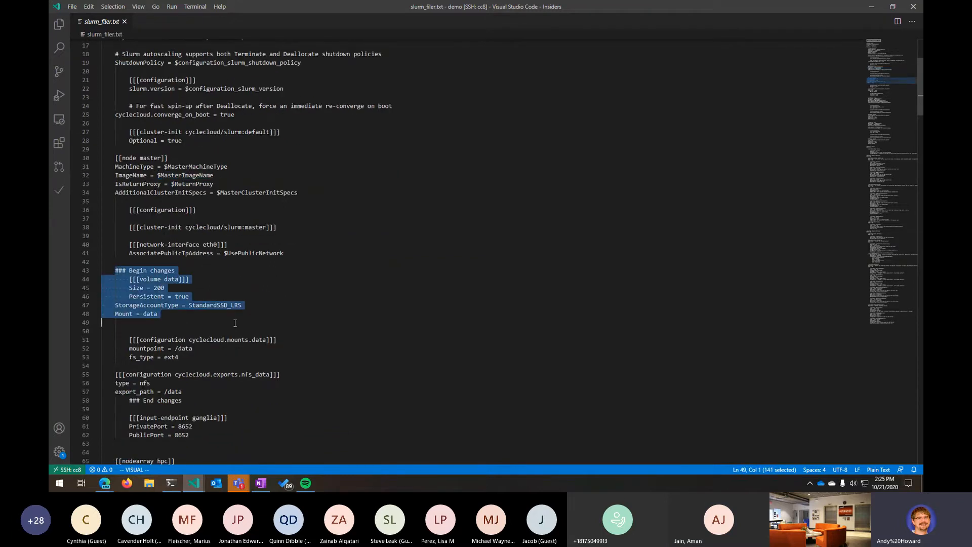
- Point out the Size, Persistent, StorageAccountType and Mount settings of the [[[volume data]]] section
scroll(235, 323, "down", 1)
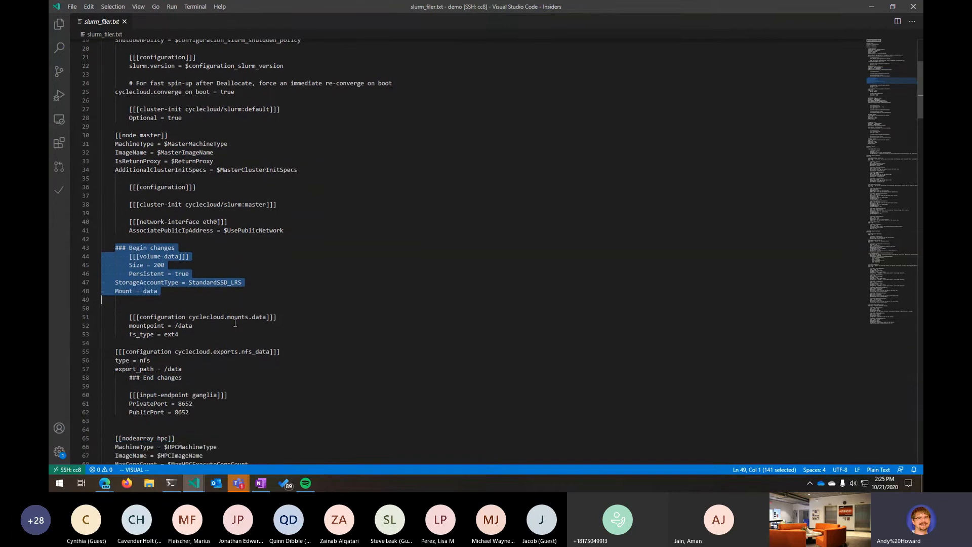
scroll(235, 323, "down", 2)
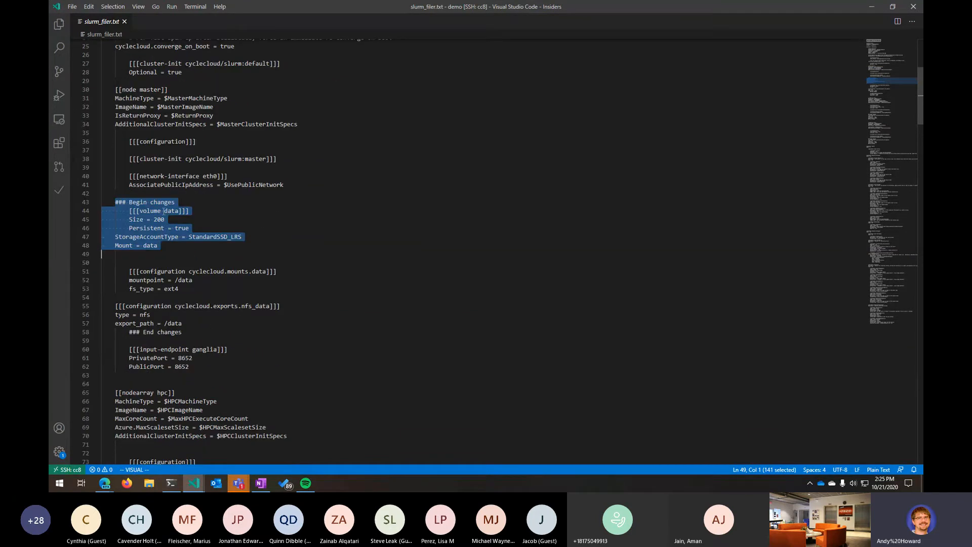
left_click(137, 223)
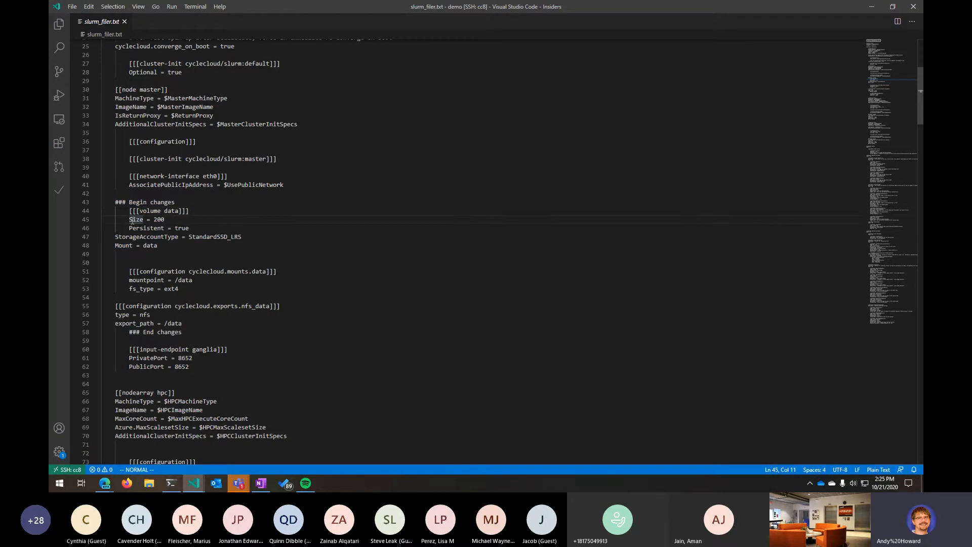
left_click_drag(130, 220, 194, 225)
key("k")
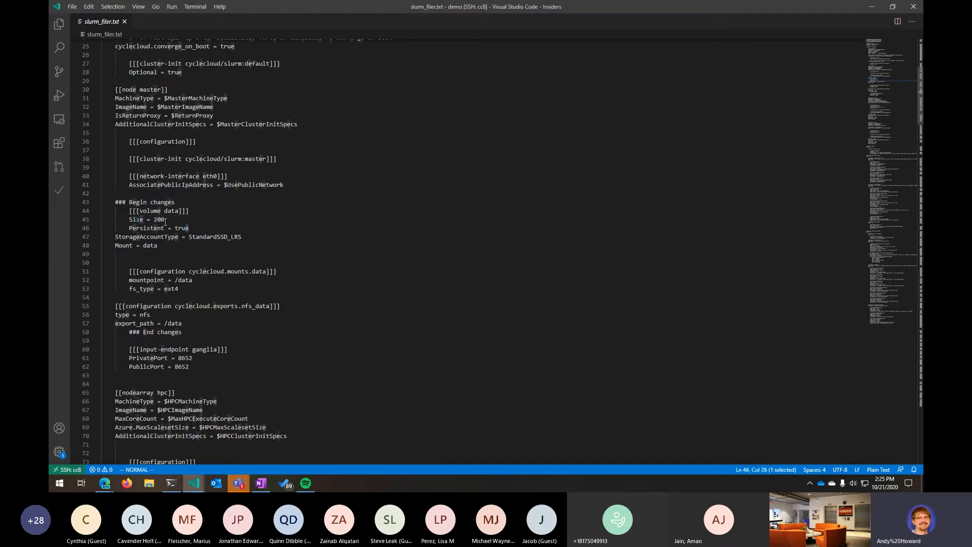
left_click(180, 228)
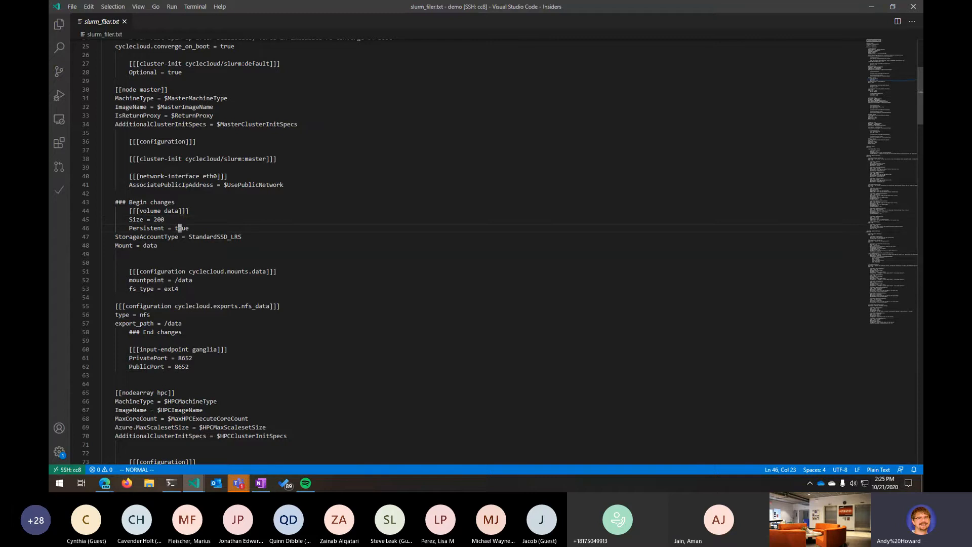
left_click(218, 237)
left_click(116, 246)
left_click(156, 246)
- Highlight the [[[configuration cyclecloud.mounts.data]]] section with its mountpoint and fs_type lines
left_click_drag(130, 272, 266, 273)
left_click(194, 273)
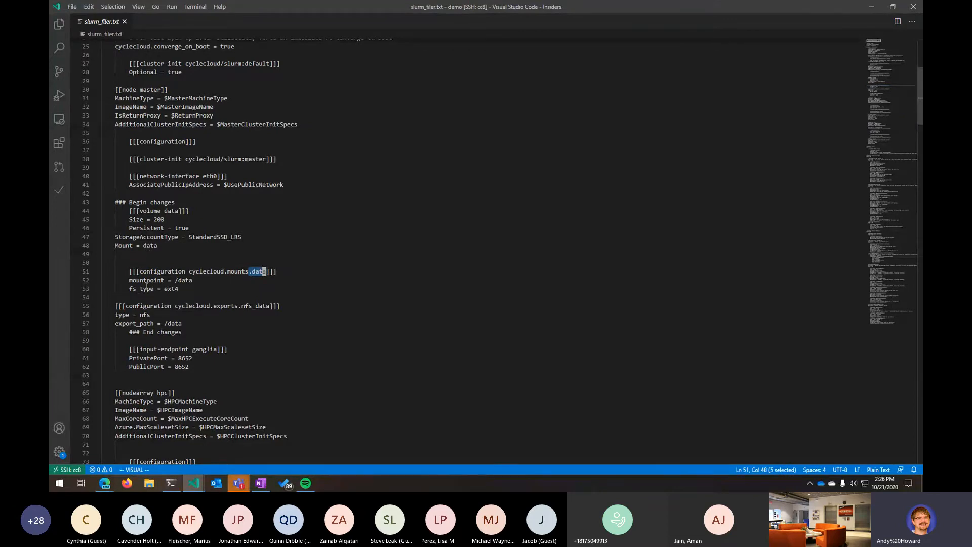
left_click_drag(126, 280, 191, 280)
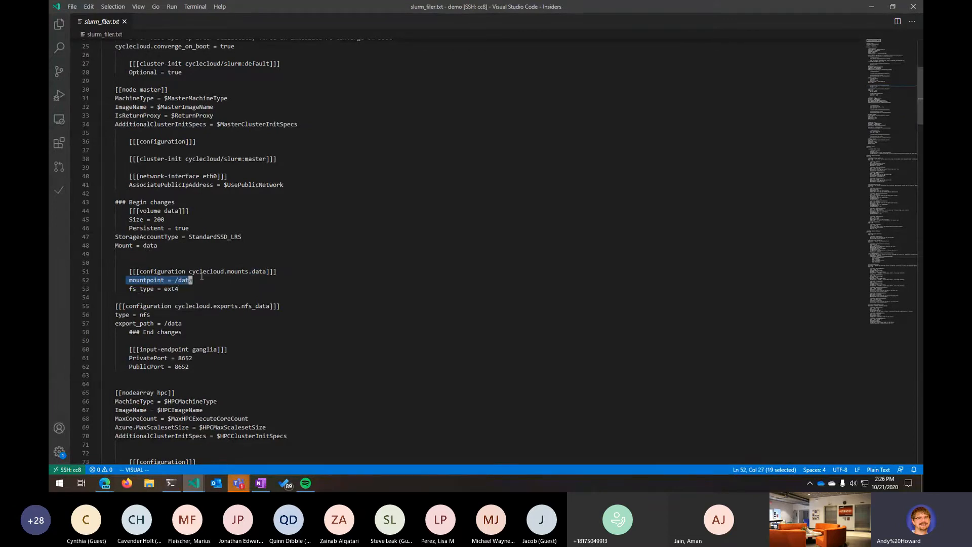
left_click(179, 289)
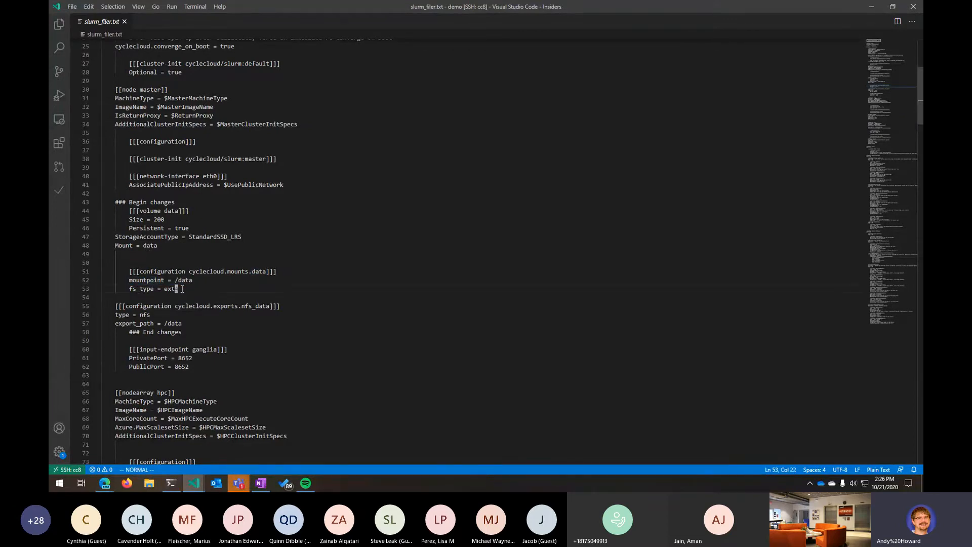
left_click(130, 289)
left_click_drag(130, 289, 192, 288)
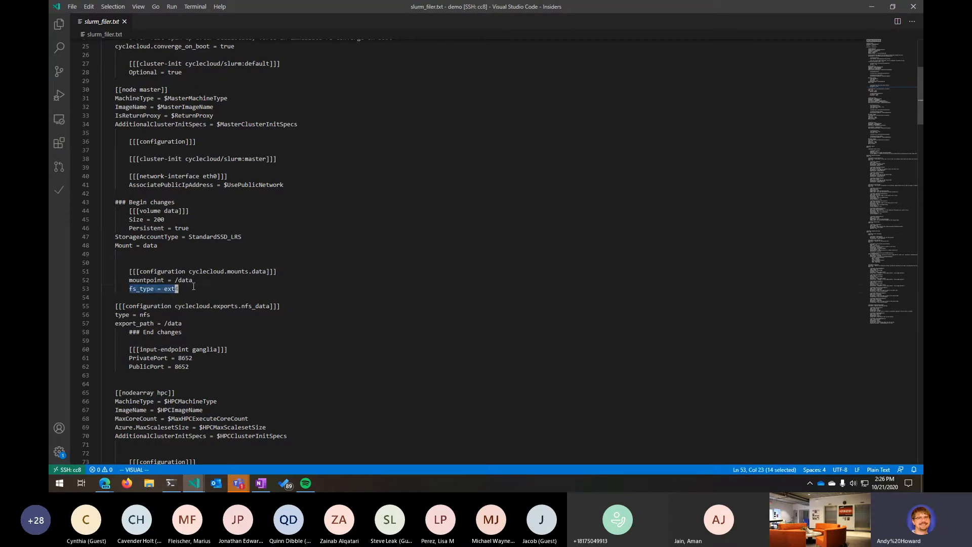
left_click(193, 288)
- Select the volume and mounts block, then highlight the [[[configuration cyclecloud.exports.nfs_data]]] section
scroll(248, 319, "down", 3)
left_click_drag(129, 221, 180, 222)
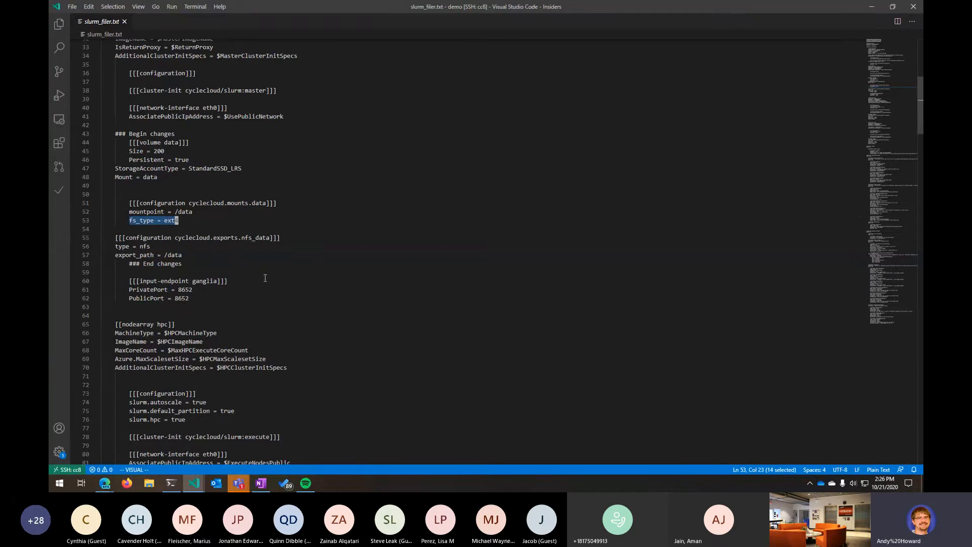
left_click(148, 246)
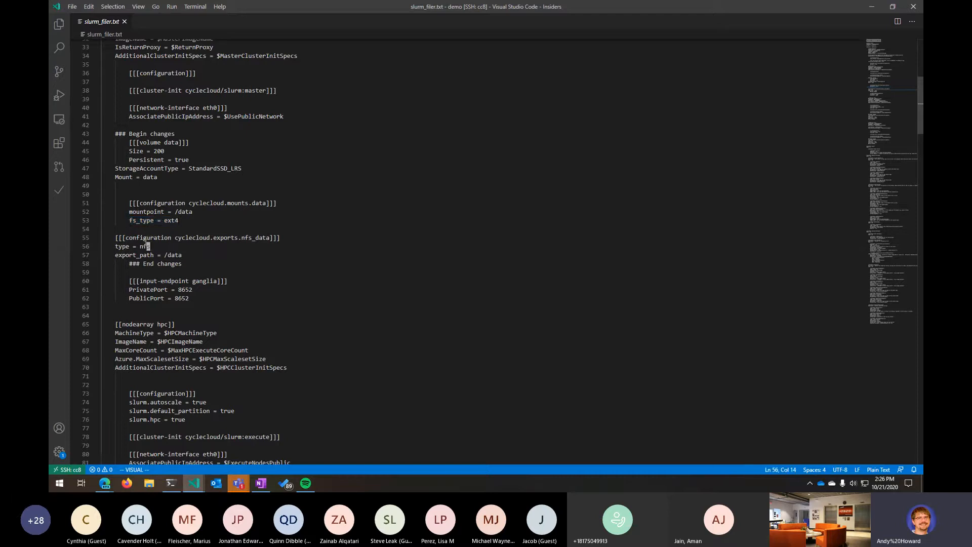
left_click_drag(116, 237, 92, 144)
left_click(167, 247)
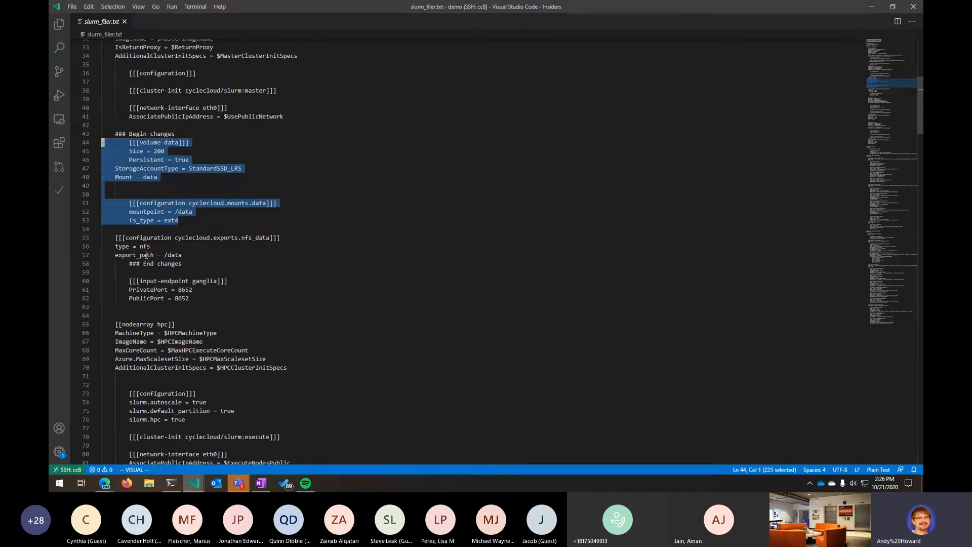
left_click_drag(113, 235, 208, 256)
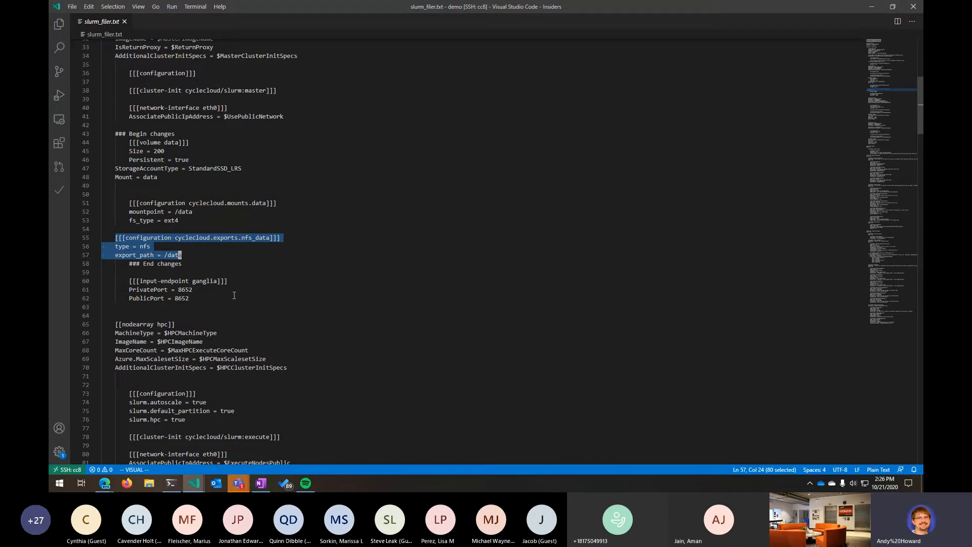
- Scroll through the template between the master node section and the [[nodearray hpc]] section
scroll(240, 294, "down", 4)
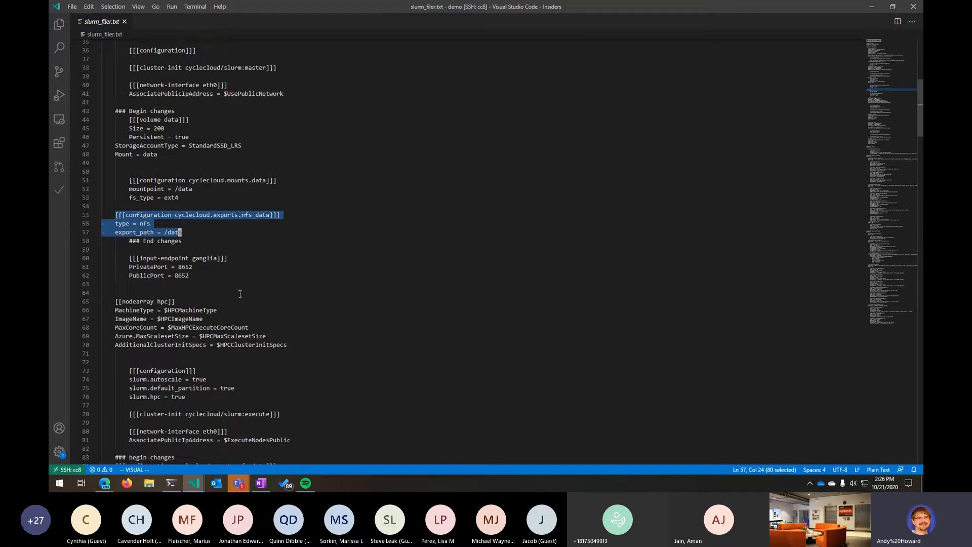
scroll(206, 175, "up", 6)
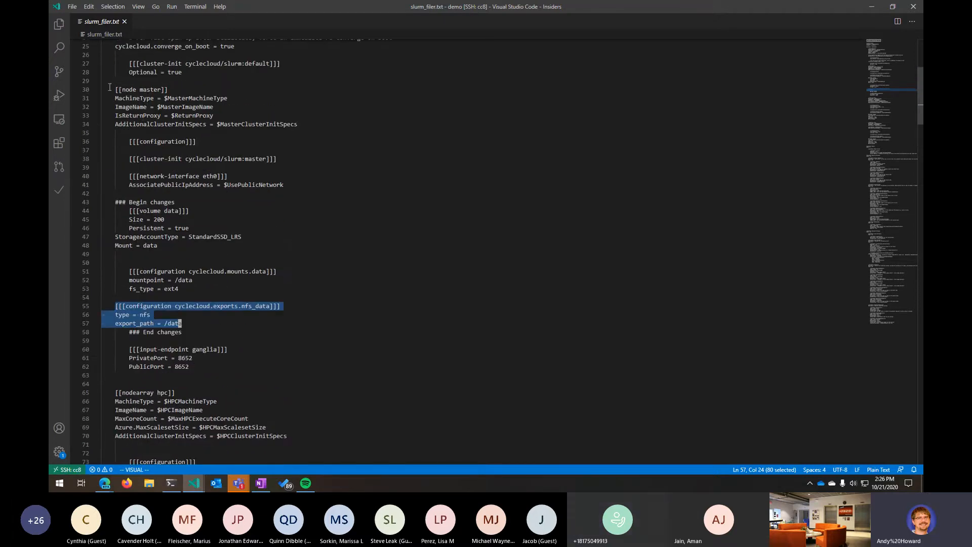
scroll(215, 333, "down", 3)
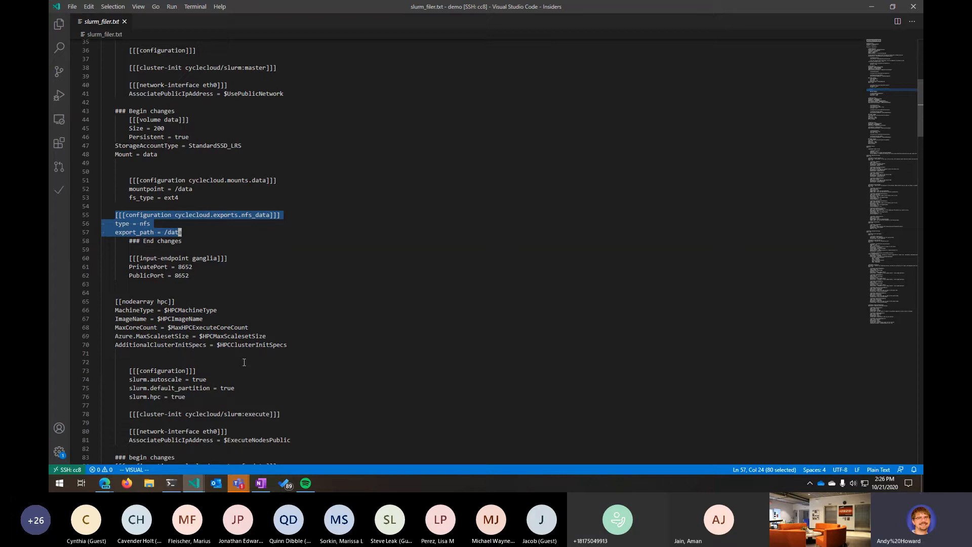
scroll(242, 367, "down", 3)
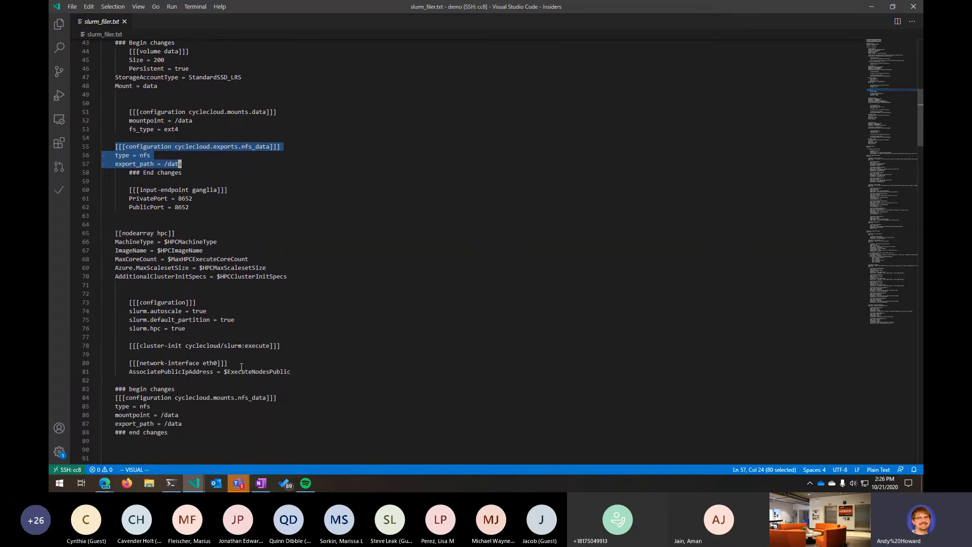
scroll(242, 367, "down", 2)
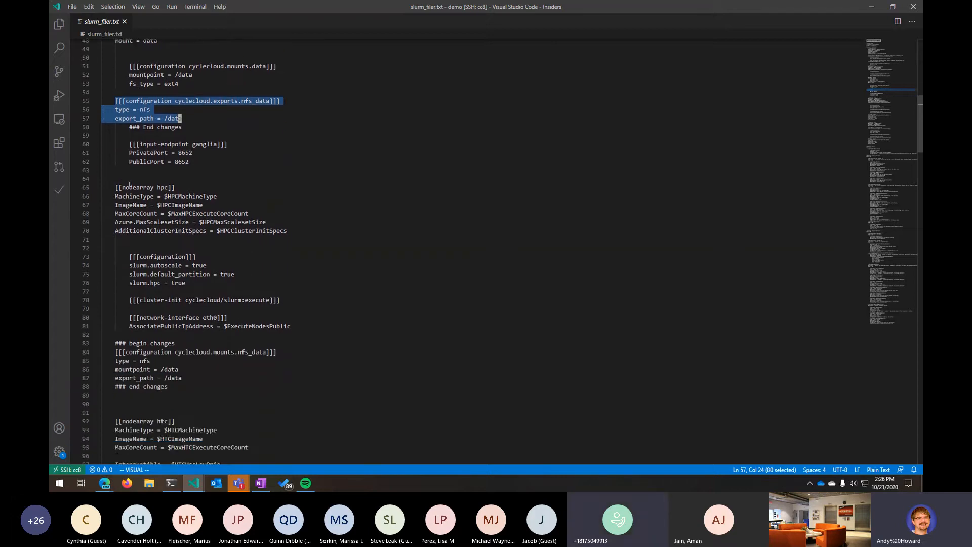
scroll(140, 215, "up", 3)
scroll(141, 221, "up", 3)
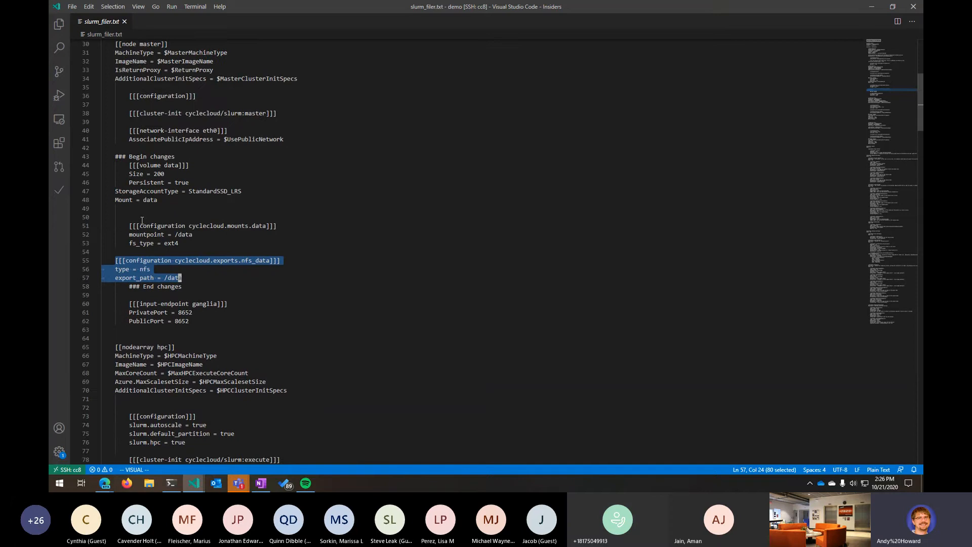
- Highlight the word node in [[node master]] and nodearray in [[nodearray hpc]] to contrast them
double_click(129, 44)
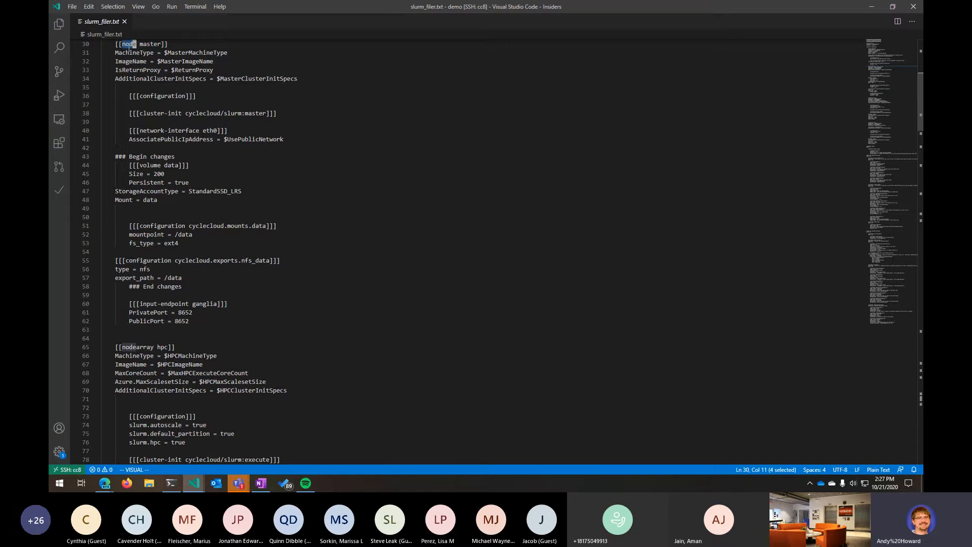
left_click_drag(122, 347, 154, 348)
scroll(141, 360, "down", 4)
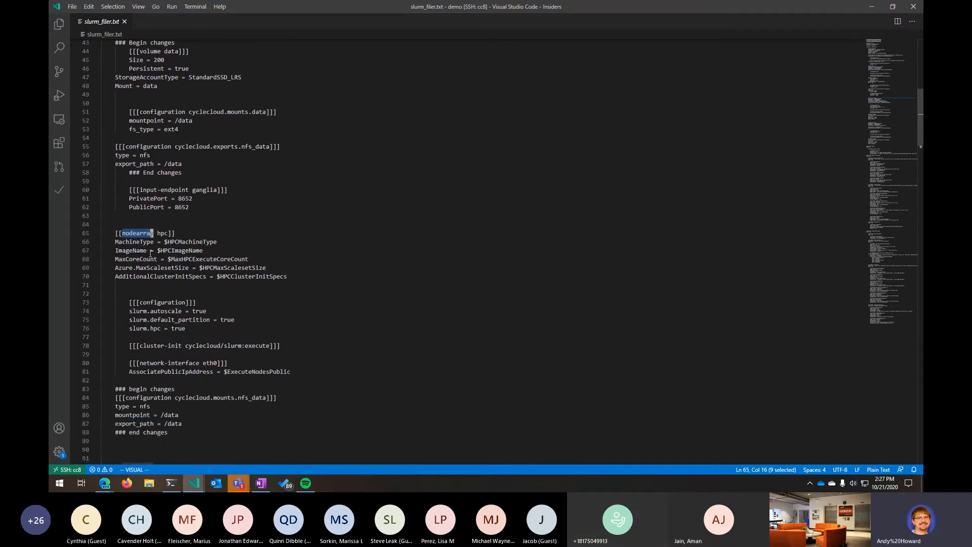
left_click(137, 238)
double_click(138, 234)
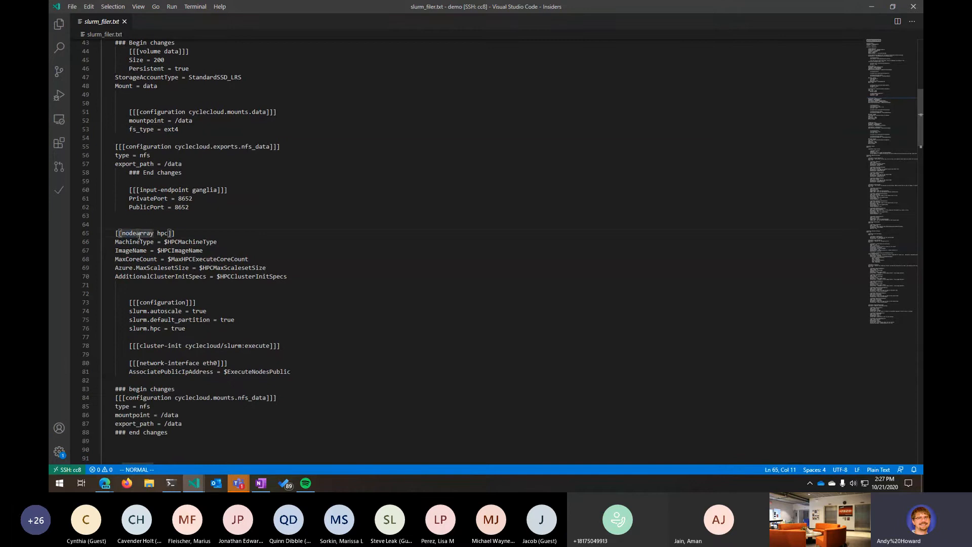
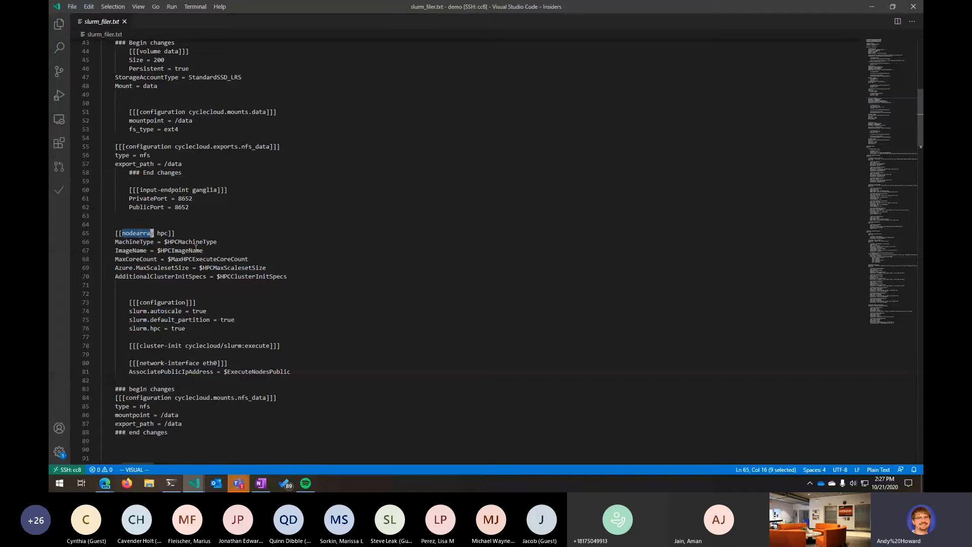
- Highlight the ImageName variable and the slurm.autoscale and slurm.default_partition settings in the hpc nodearray configuration
left_click_drag(167, 242, 197, 251)
scroll(158, 270, "down", 2)
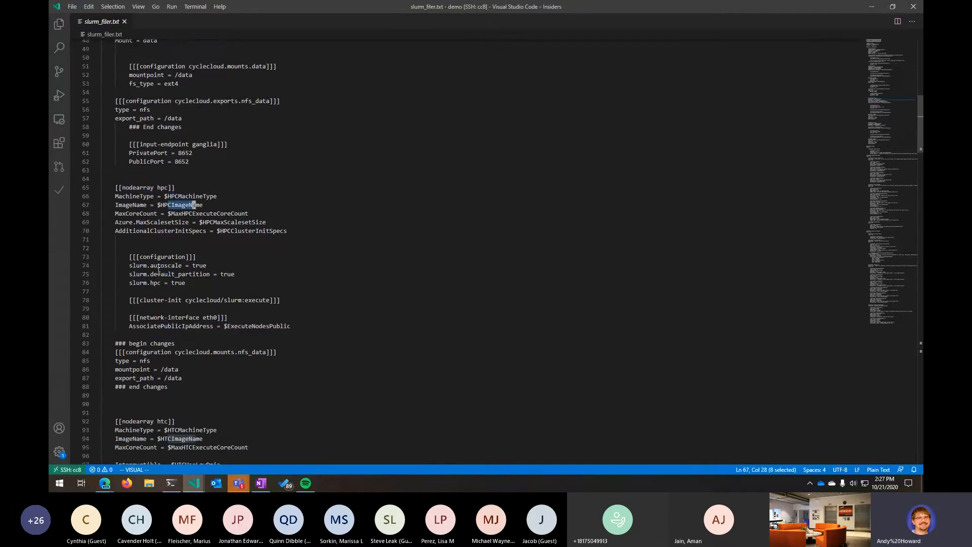
scroll(158, 270, "down", 1)
left_click(130, 243)
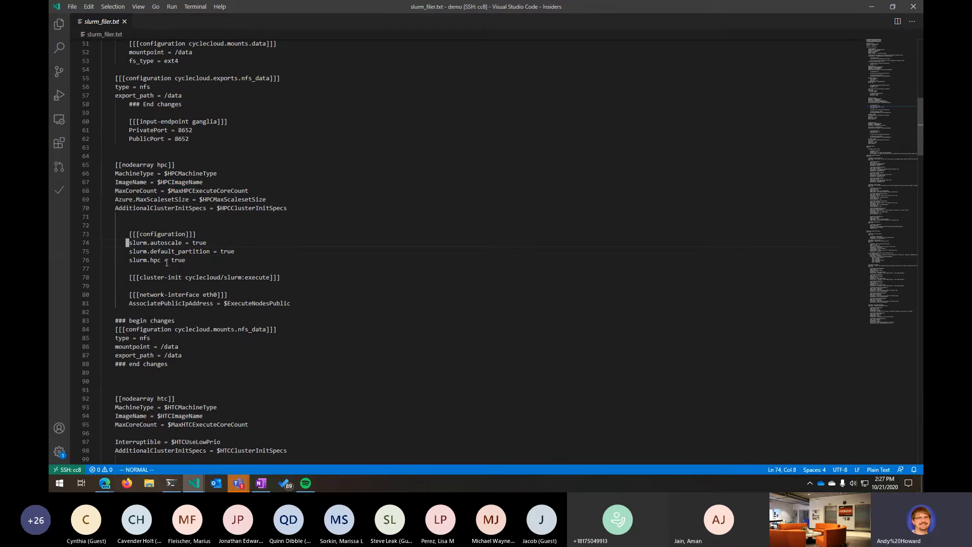
double_click(201, 243)
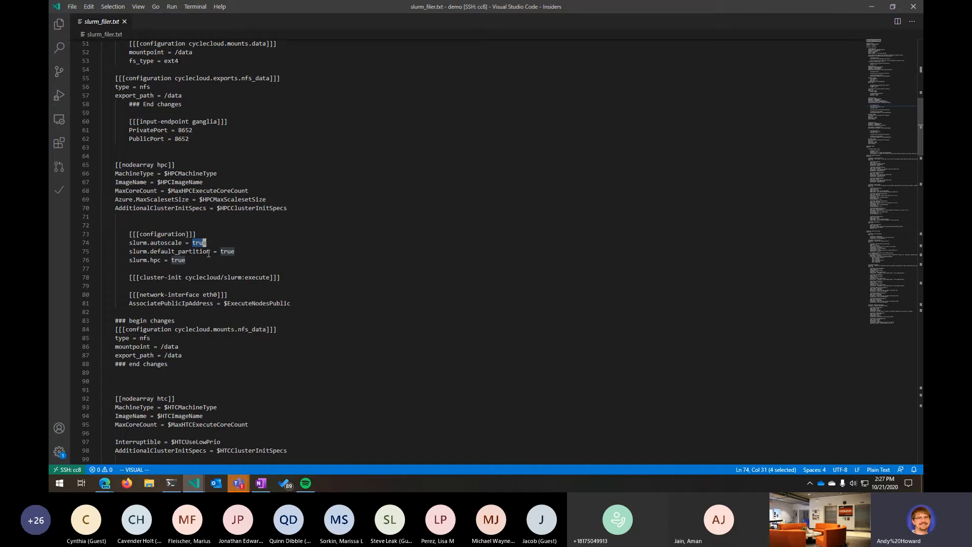
left_click(131, 252)
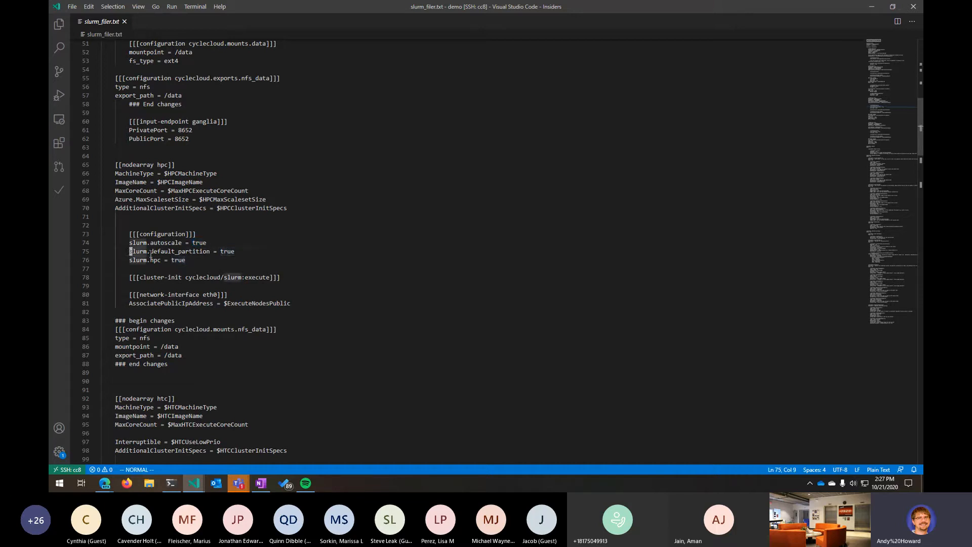
left_click(233, 252)
left_click_drag(233, 252, 123, 251)
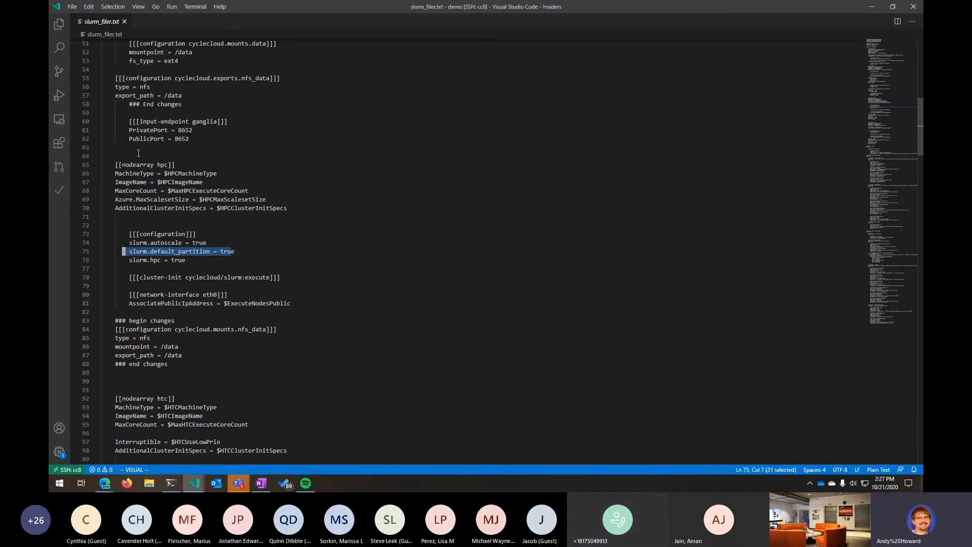
- Highlight the [[nodearray hpc]] header and the slurm.hpc = true line of its configuration
left_click_drag(146, 165, 168, 166)
left_click(193, 264)
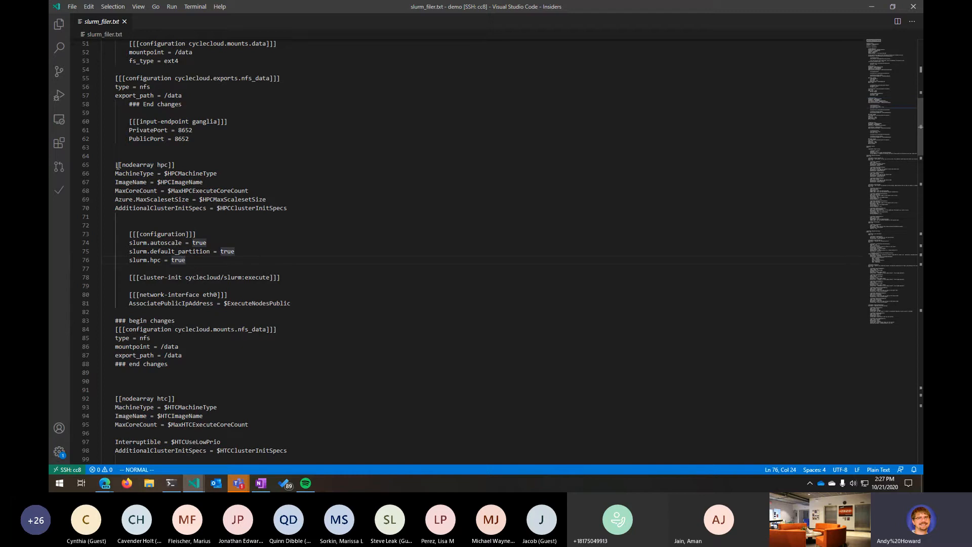
left_click_drag(117, 166, 173, 166)
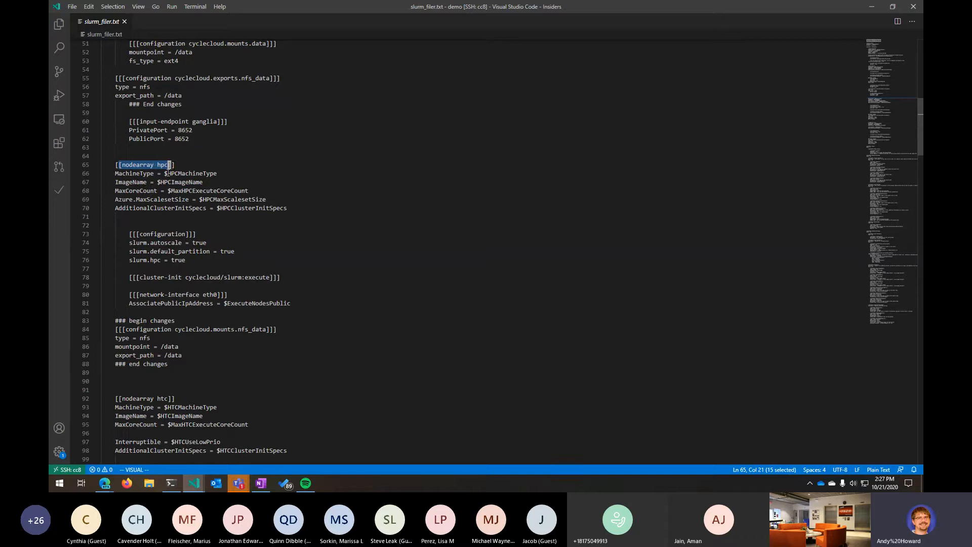
scroll(219, 298, "down", 1)
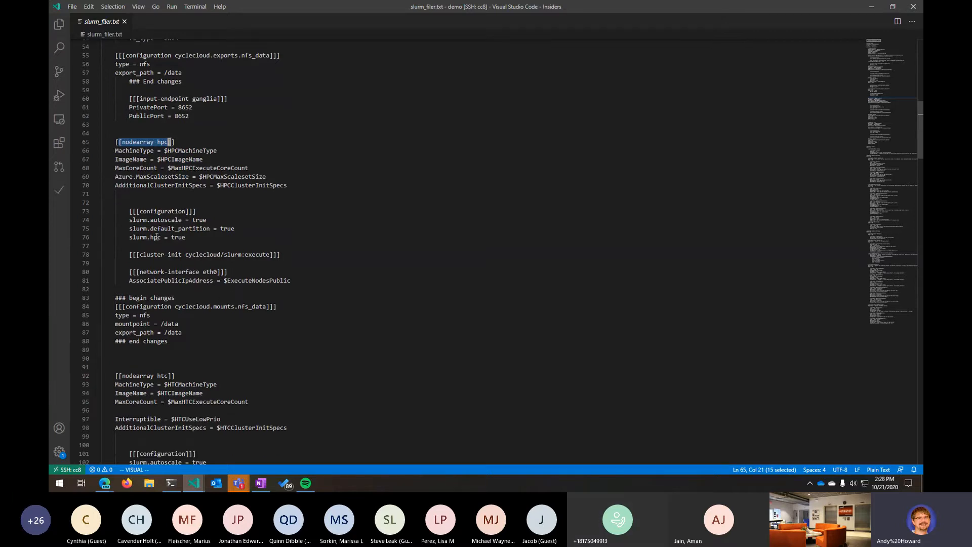
double_click(155, 237)
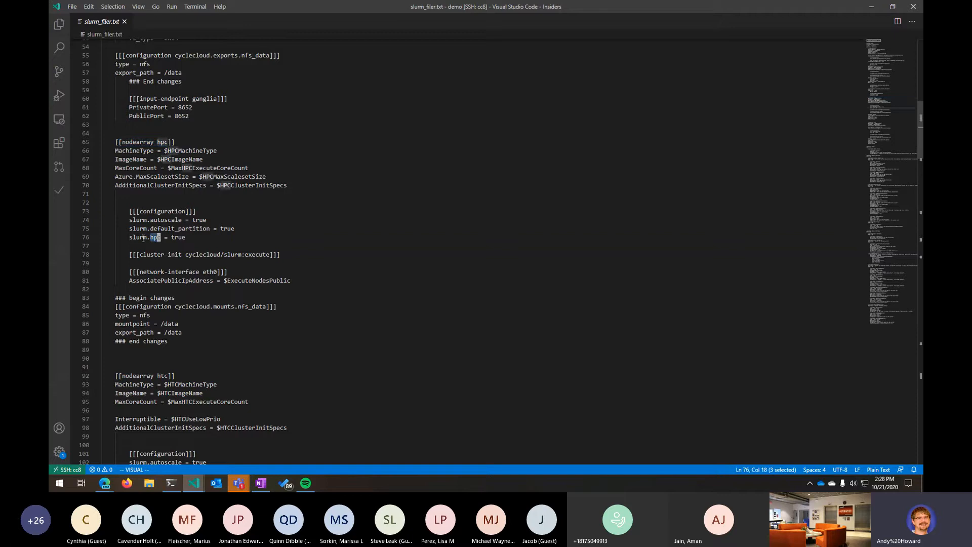
left_click_drag(130, 237, 187, 237)
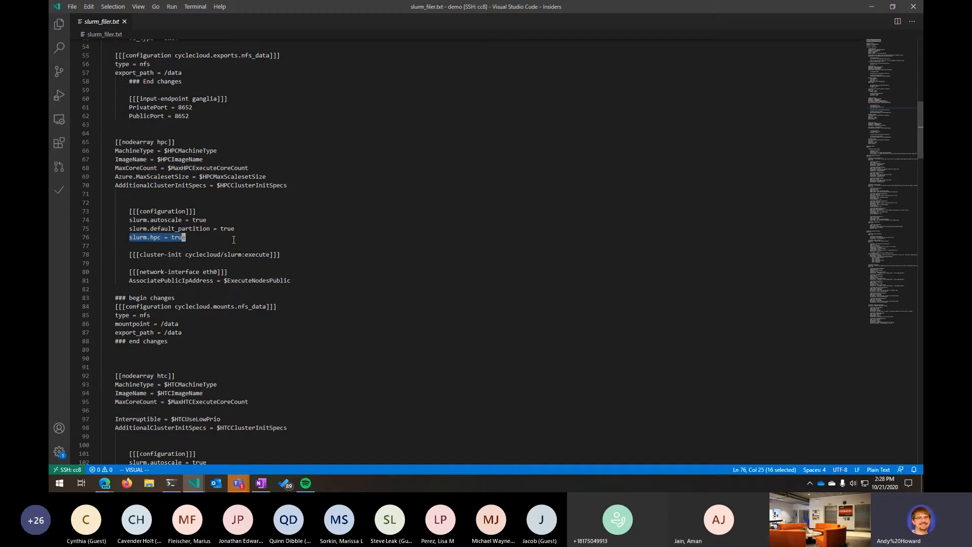
- Highlight the hpc nodearray's nfs_data mount block, including its name, mountpoint and export_path lines
scroll(190, 261, "down", 3)
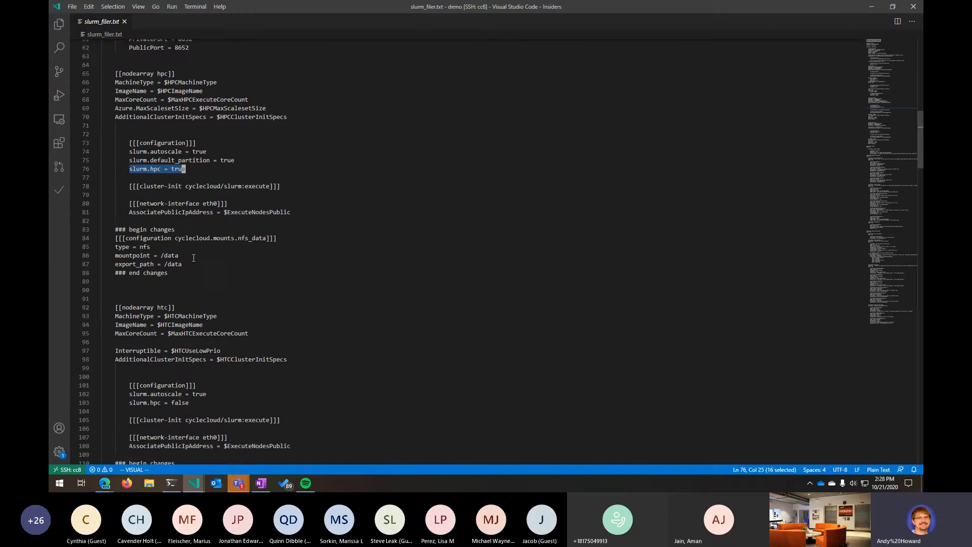
scroll(123, 279, "down", 1)
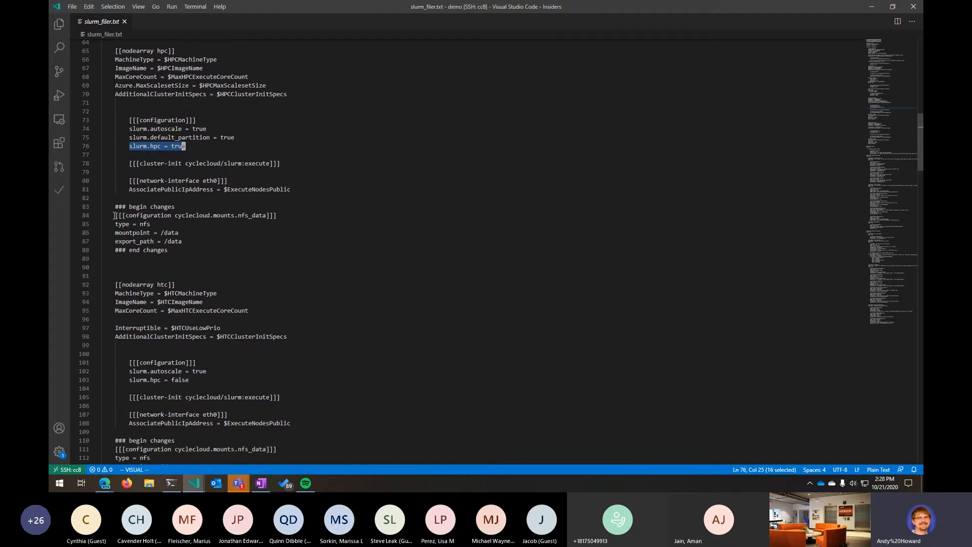
left_click_drag(114, 215, 217, 239)
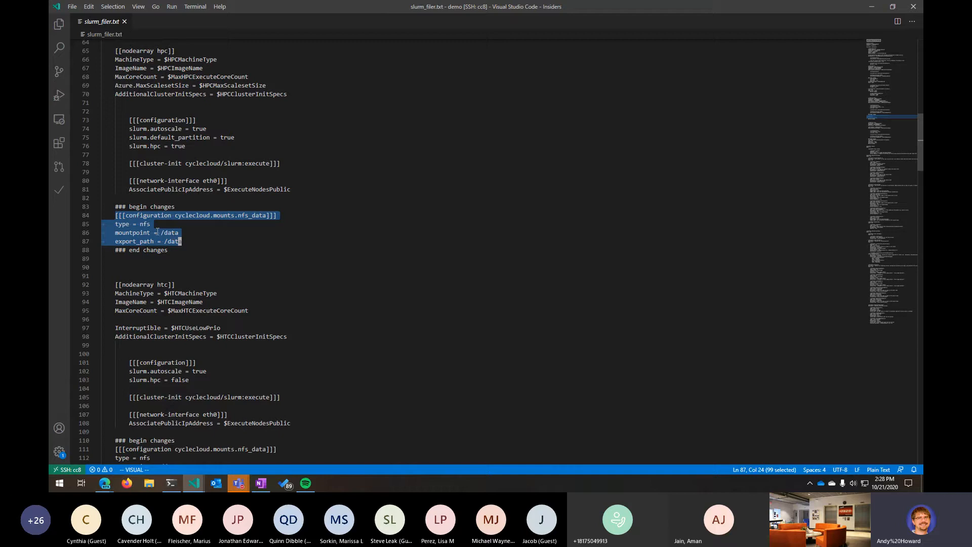
left_click(135, 223)
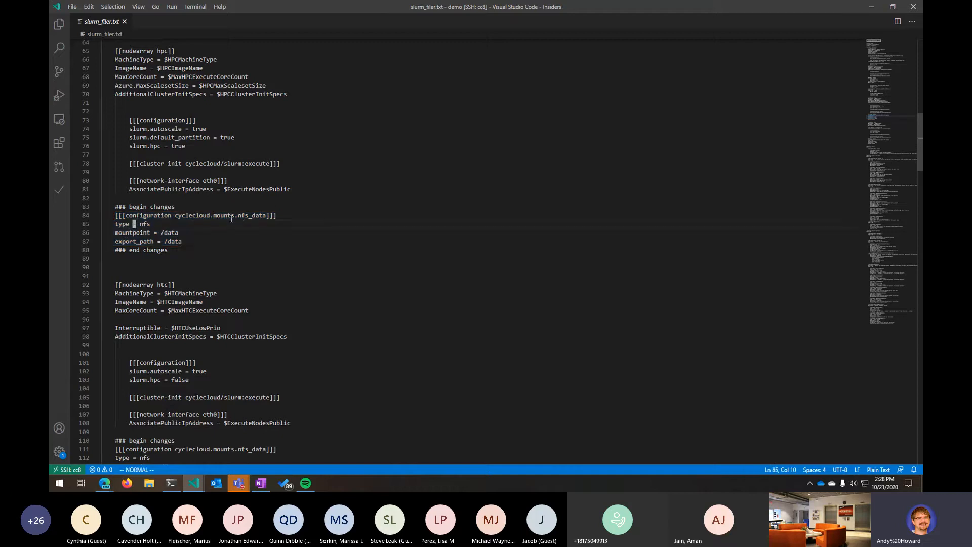
left_click_drag(240, 216, 264, 217)
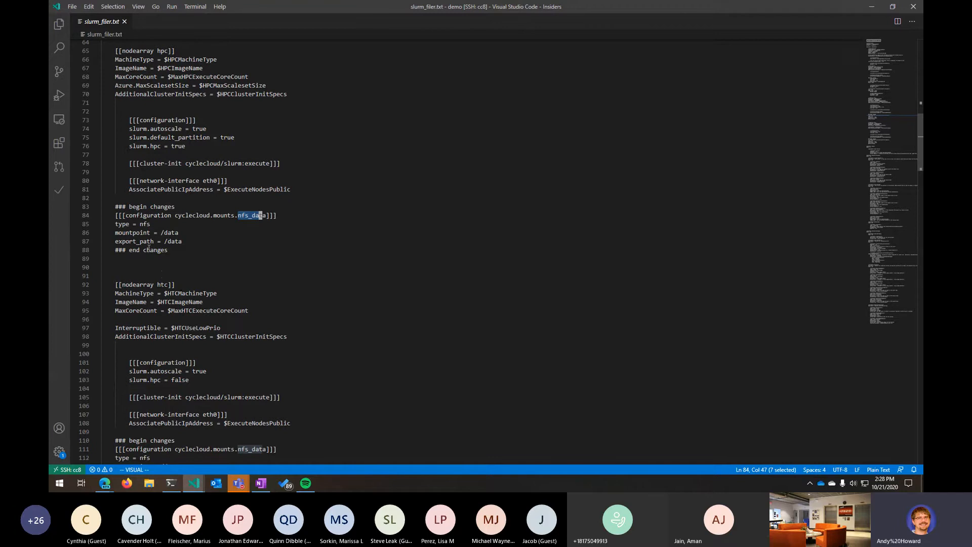
left_click_drag(116, 225, 186, 236)
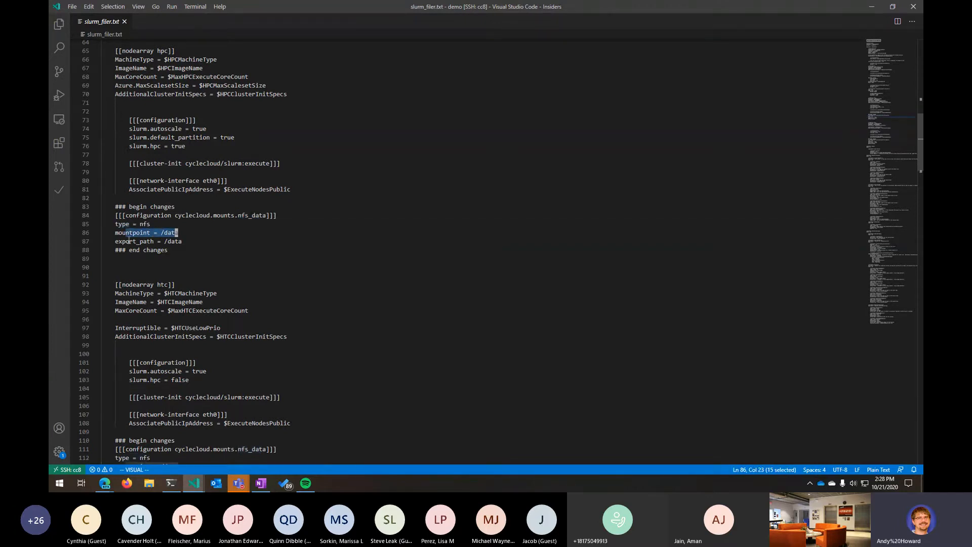
left_click_drag(115, 241, 186, 241)
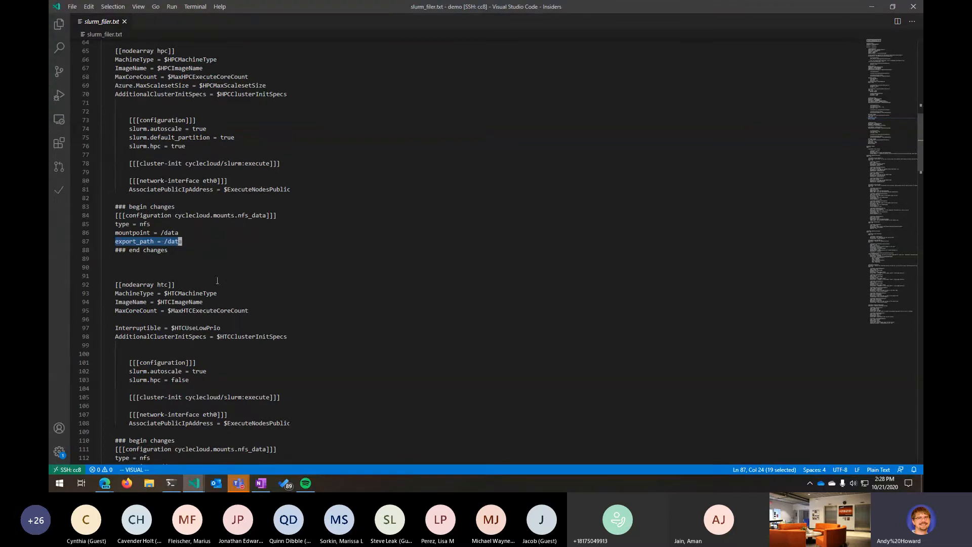
- Scroll through the [[nodearray htc]] section and its nfs_data mount block
scroll(218, 280, "down", 3)
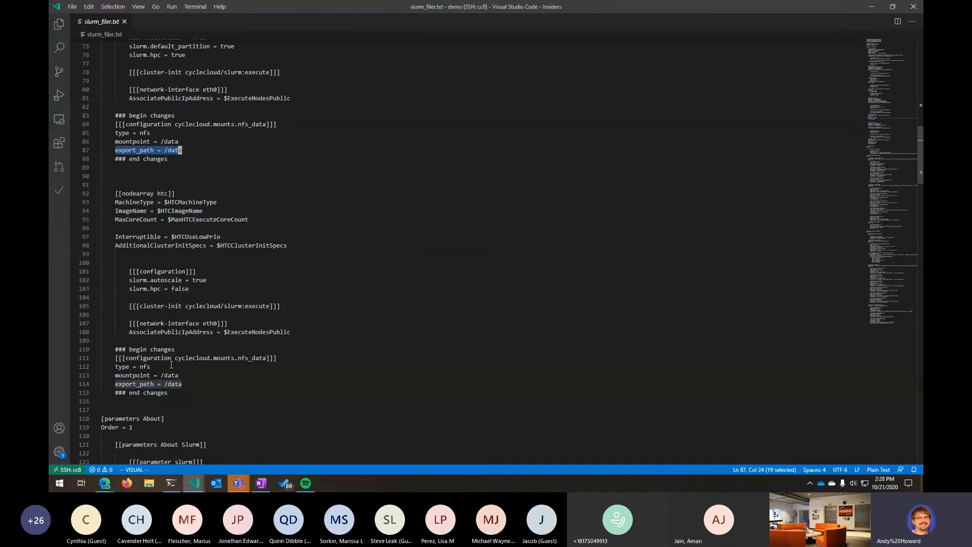
left_click(169, 384)
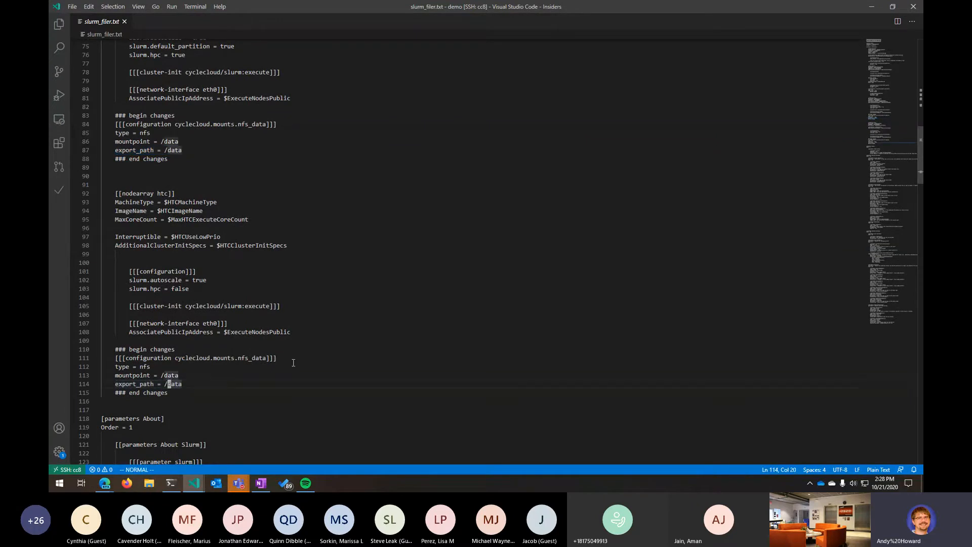
scroll(280, 352, "down", 2)
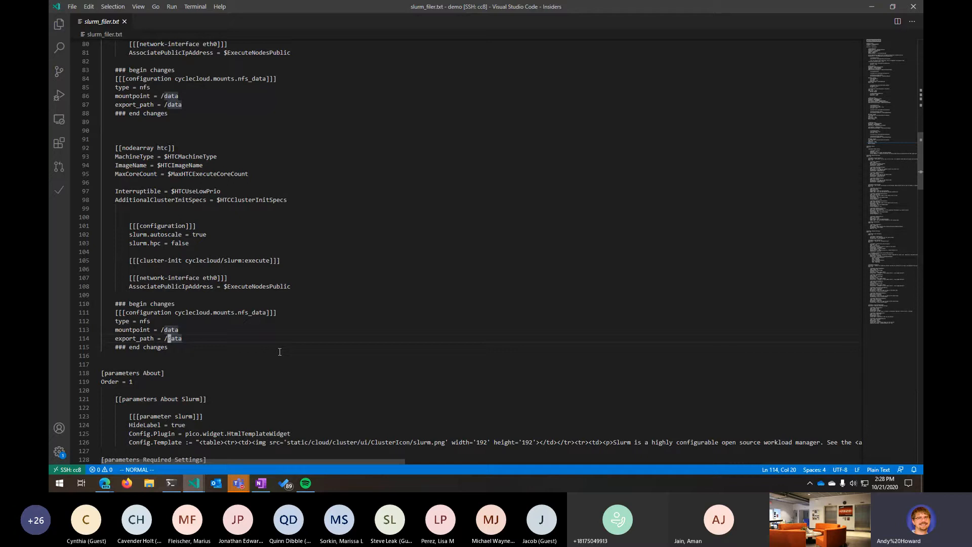
scroll(155, 256, "up", 2)
scroll(155, 256, "up", 6)
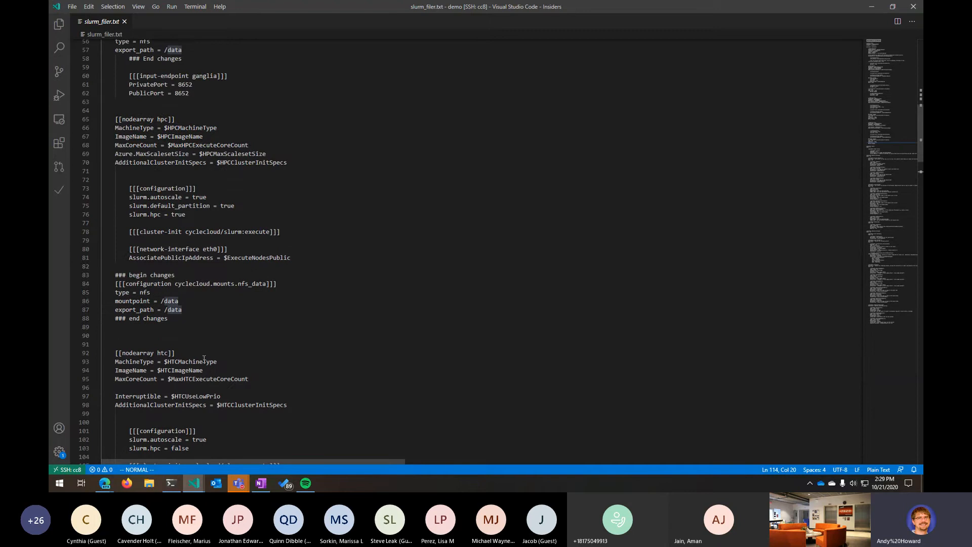
scroll(226, 354, "down", 6)
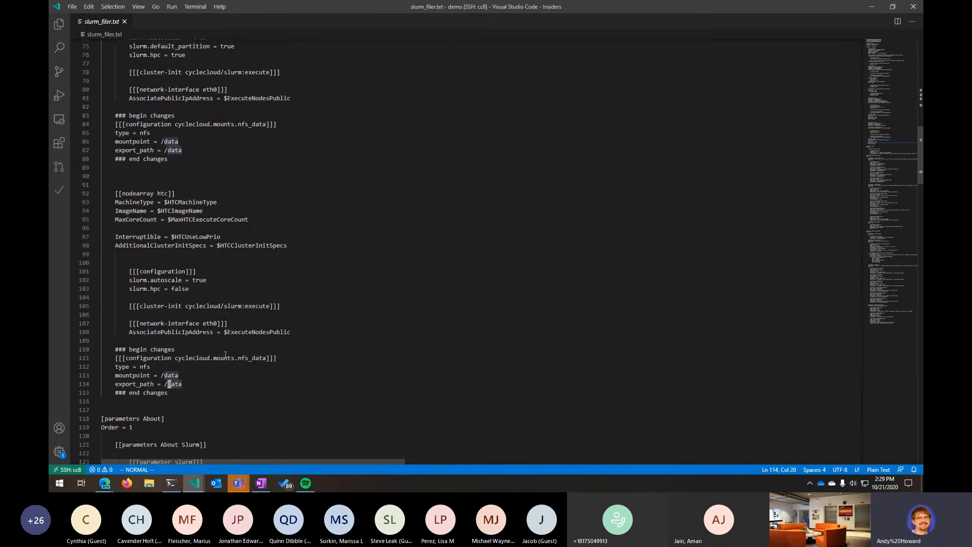
- Add a new [[nodearray gpu]] section header on a new line below the htc nodearray block
left_click(186, 395)
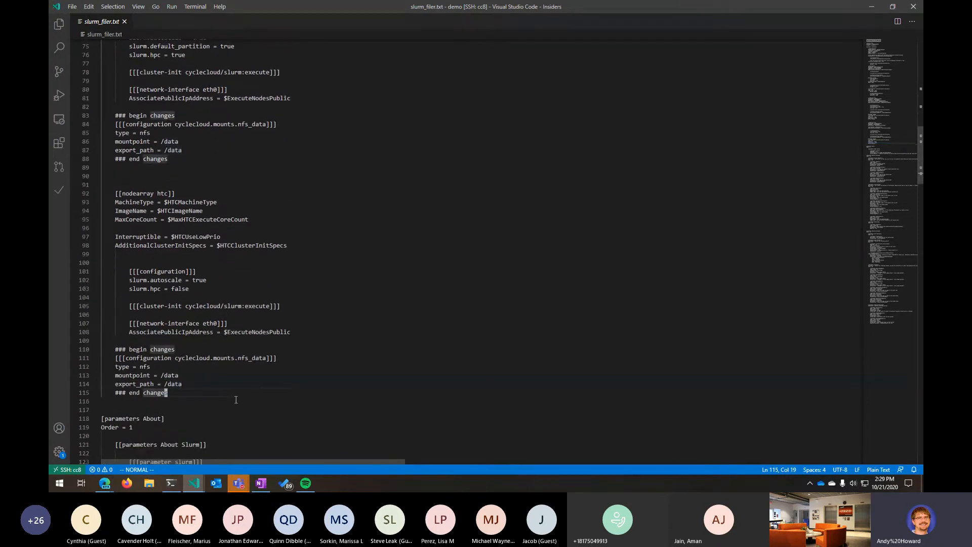
key("o")
key("Return")
key("Tab")
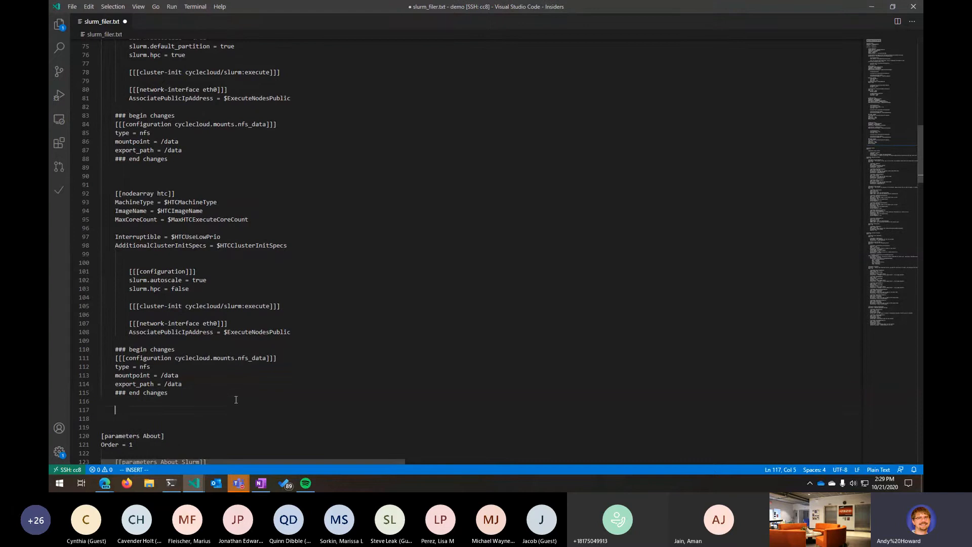
type("[[r")
type("odearray gpu")
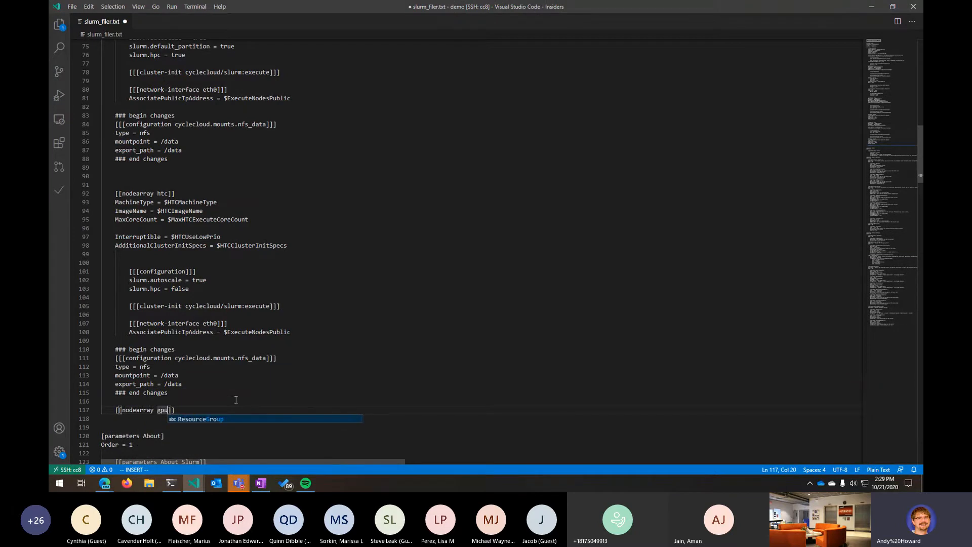
key("Escape")
- Add the line Extends = hpc under the [[nodearray gpu]] header
key("o")
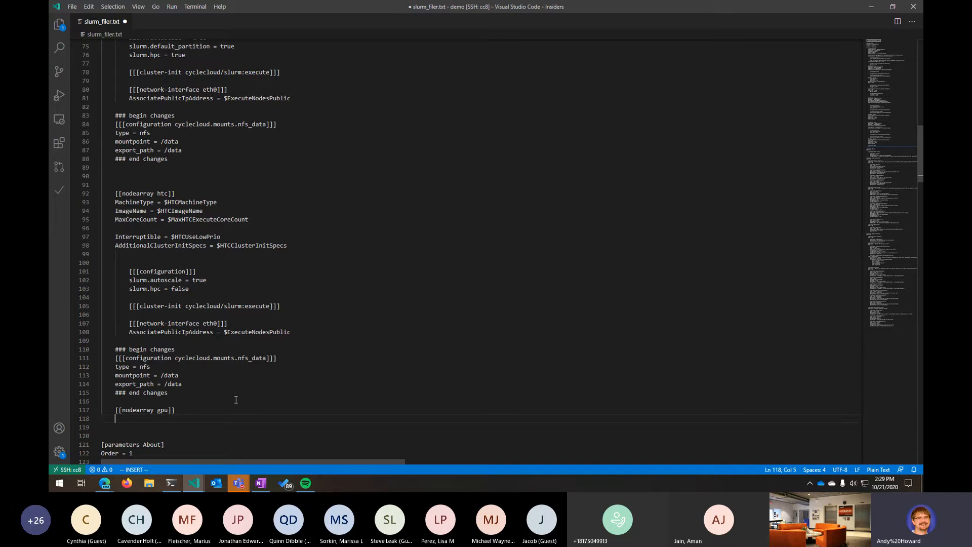
type("Extends = hp")
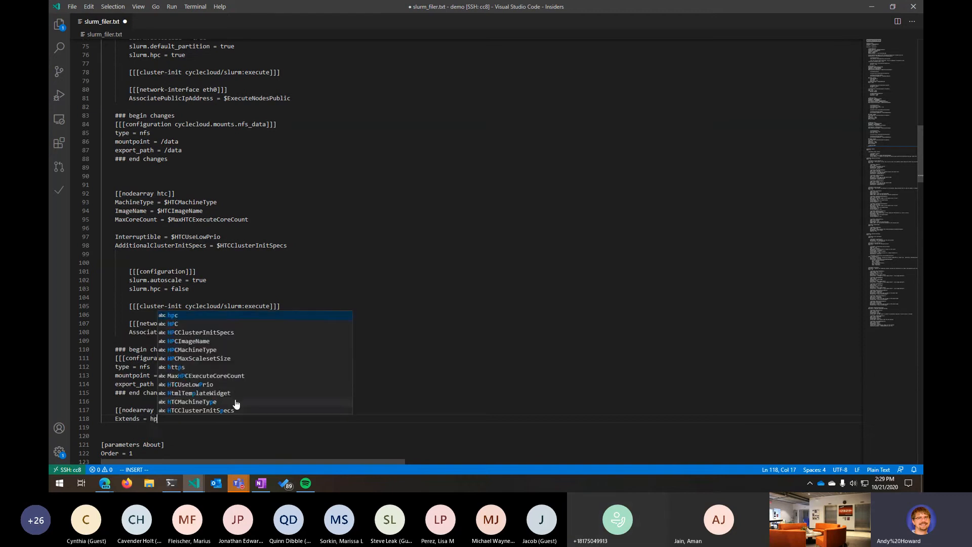
type("c")
left_click(148, 437)
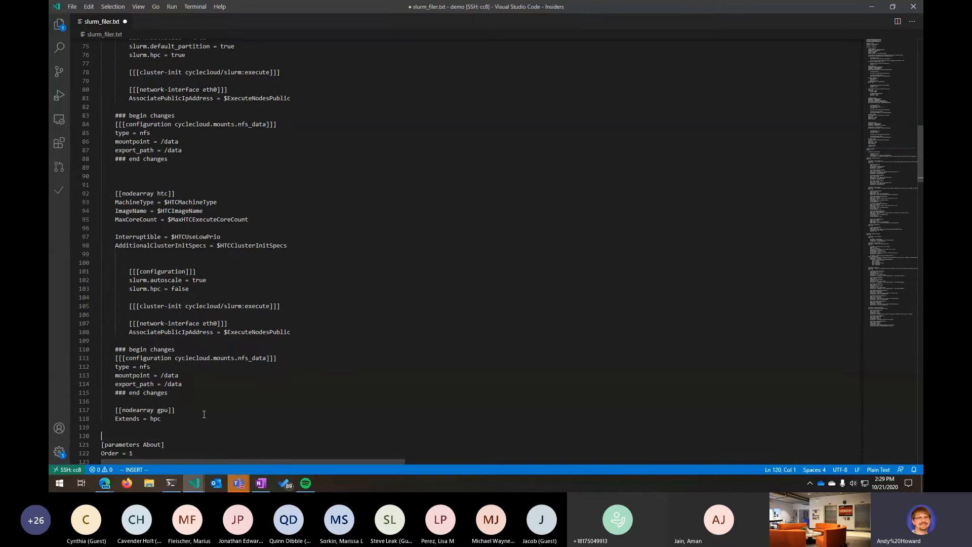
- Highlight the gpu nodearray name and compare it with the hpc nodearray section above
double_click(163, 410)
scroll(233, 419, "up", 3)
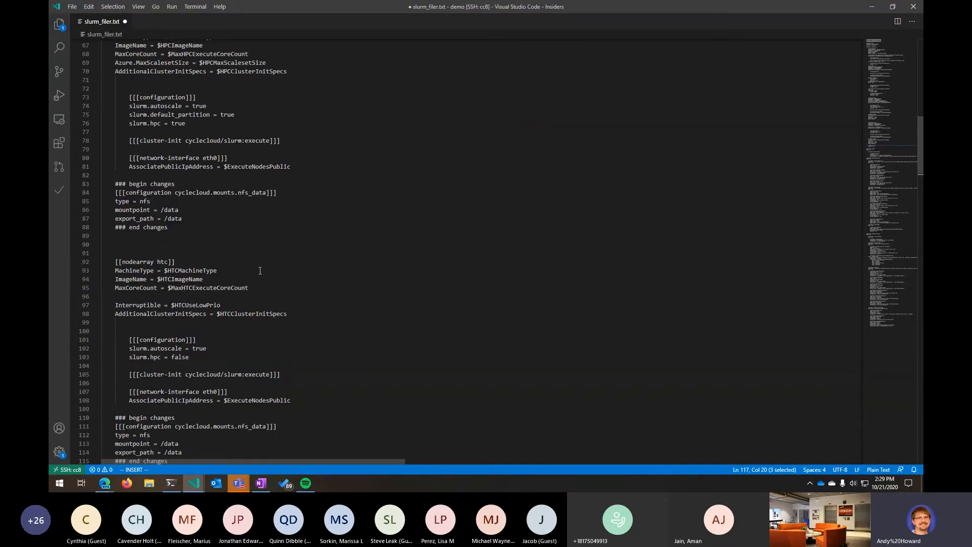
scroll(260, 271, "up", 3)
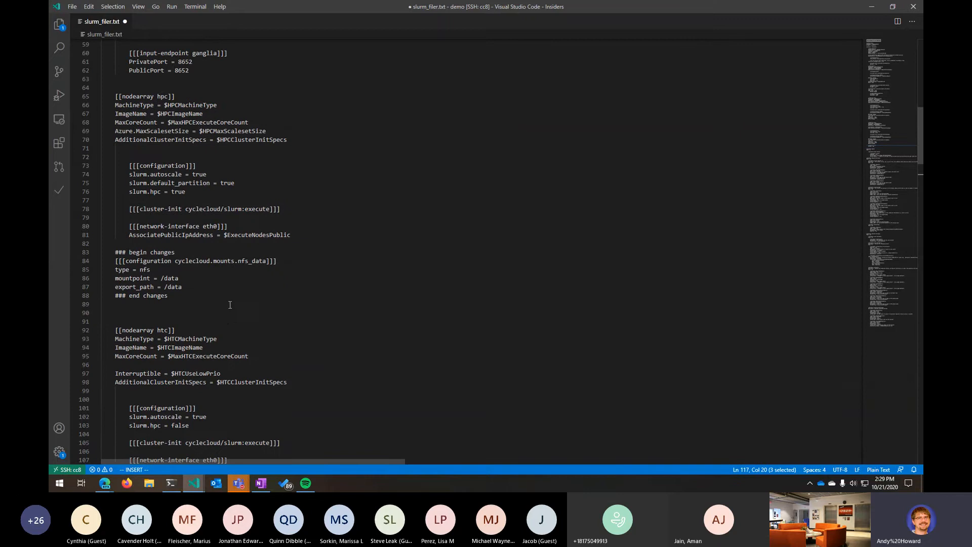
scroll(230, 305, "down", 9)
scroll(181, 324, "up", 1)
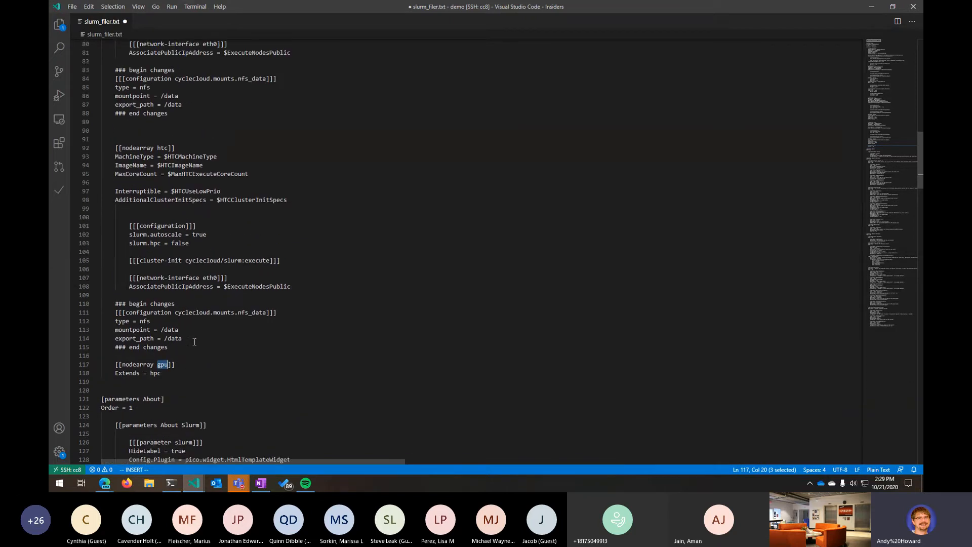
- Add the line Machinetype = Standard_NC24 under Extends = hpc in the gpu nodearray section
left_click(185, 372)
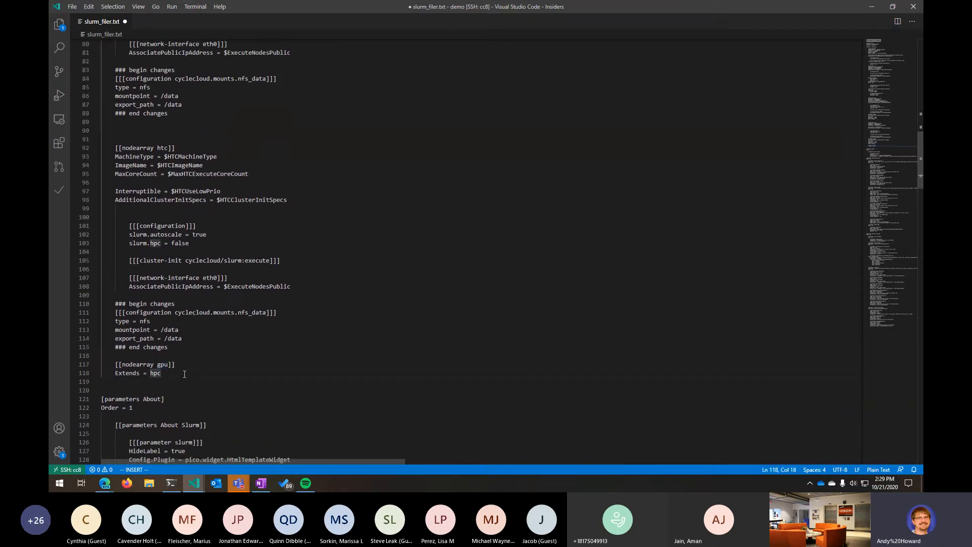
key("Return")
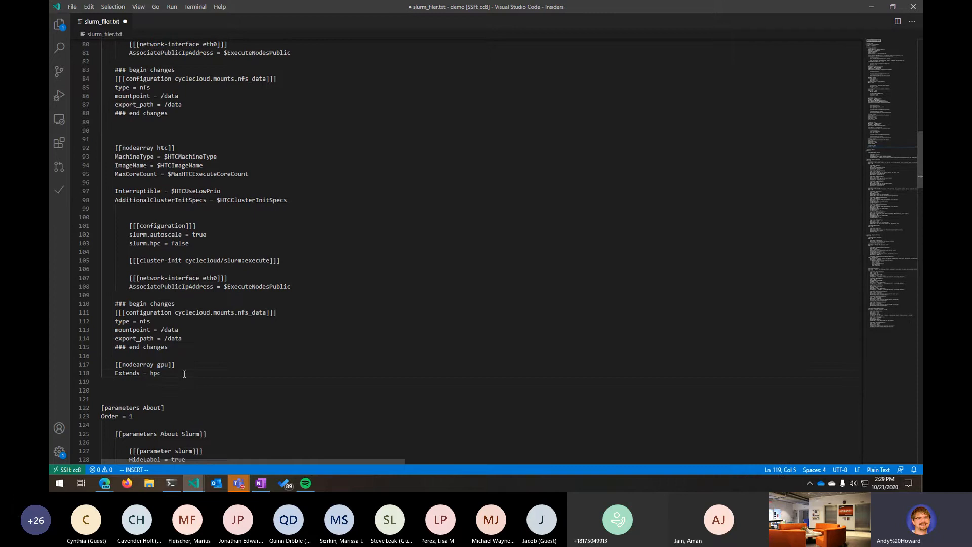
type("Machinte")
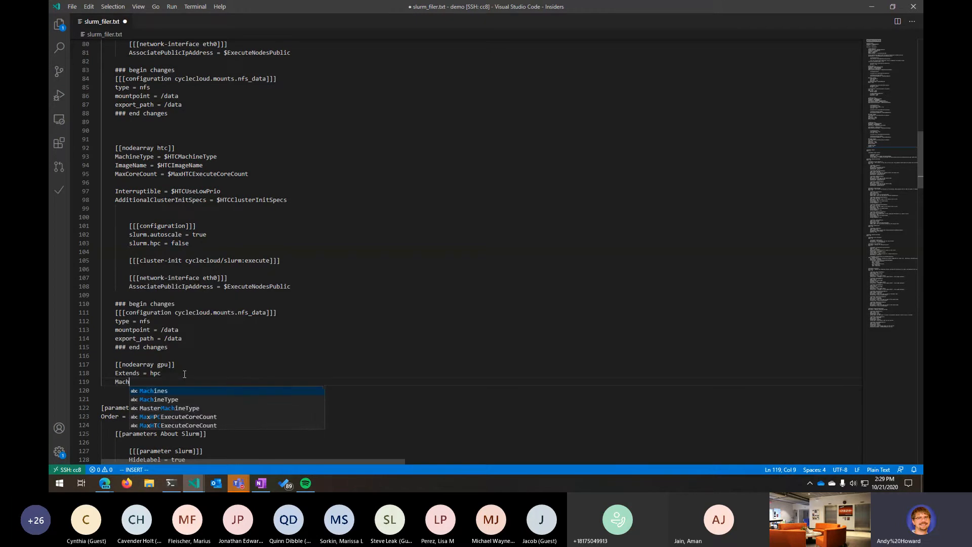
key("BackSpace")
key("BackSpace")
type("etype")
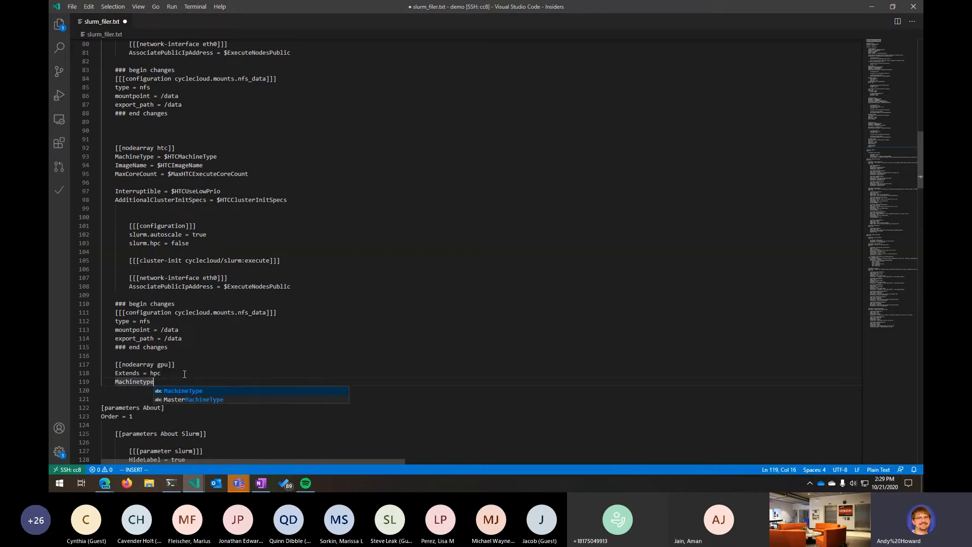
type(" = ")
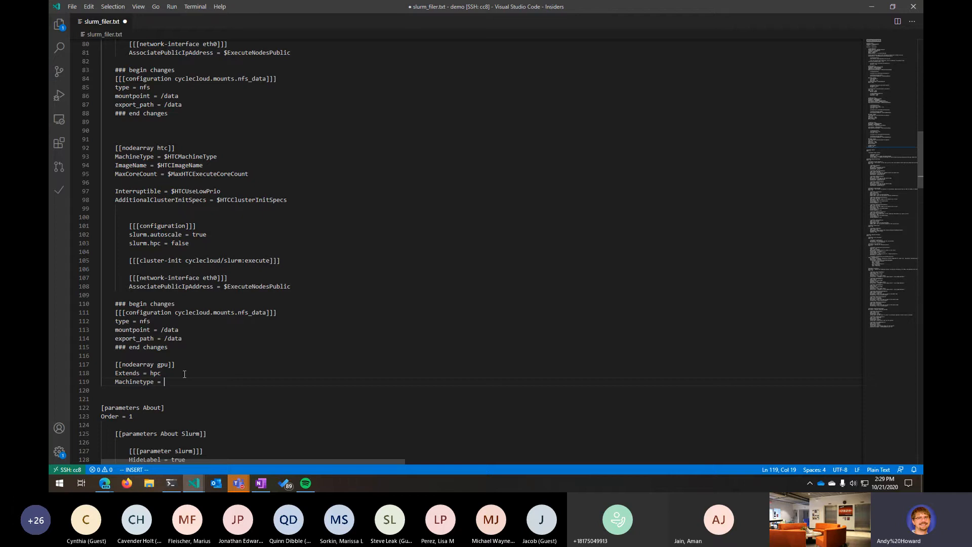
type("Standard_")
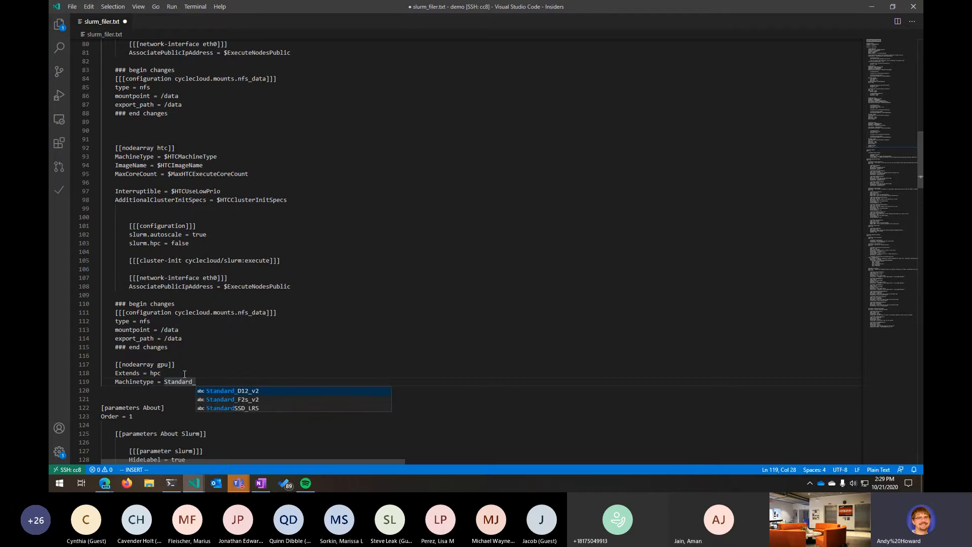
type("NC24")
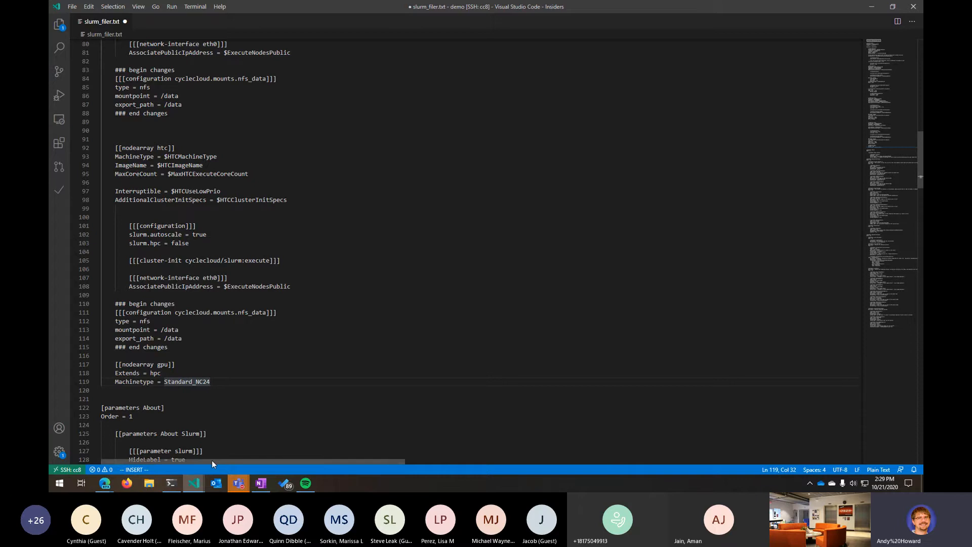
scroll(182, 373, "down", 4)
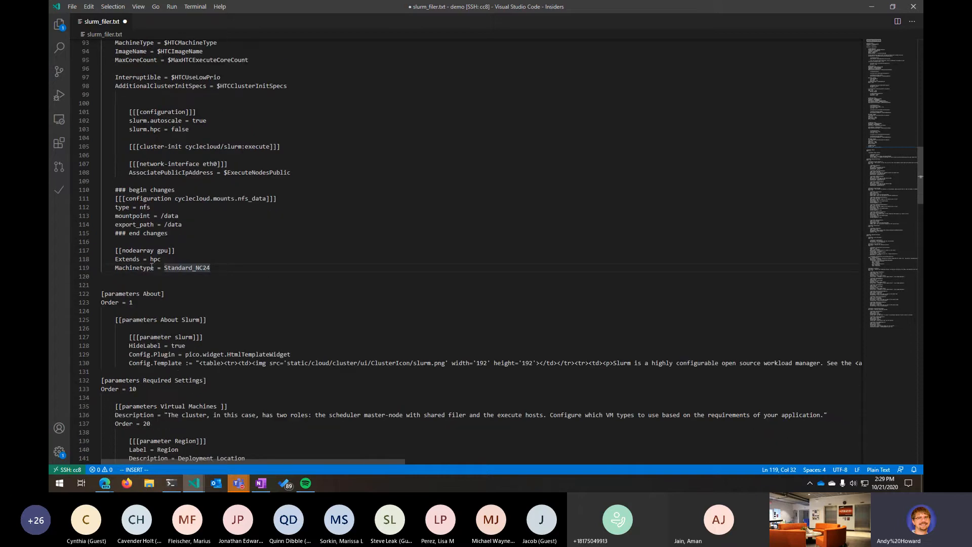
left_click_drag(164, 268, 203, 266)
left_click(169, 272)
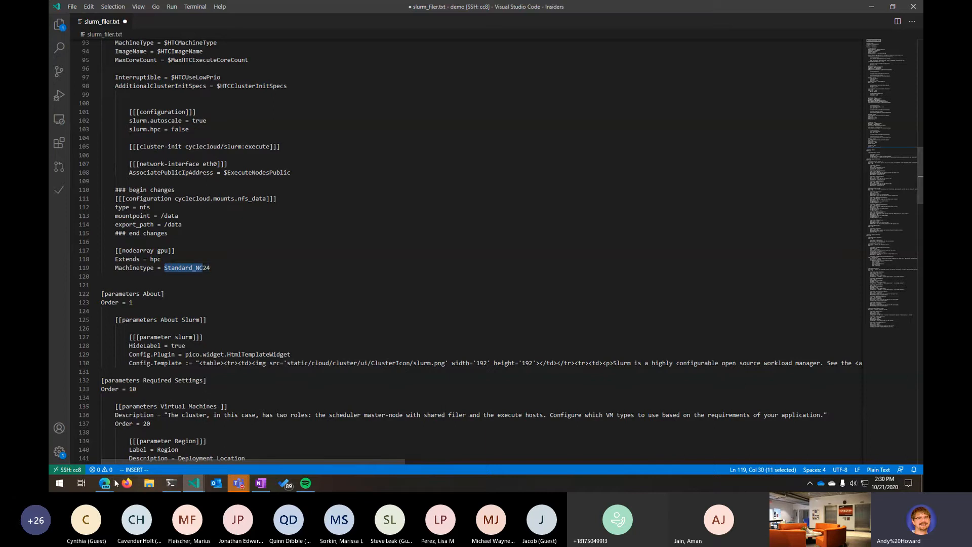
- In the CycleCloud browser tab, open the slurmdemo cluster's edit dialog and choose Standard_A2m_v2 as the HPC VM type
mouse_move(111, 481)
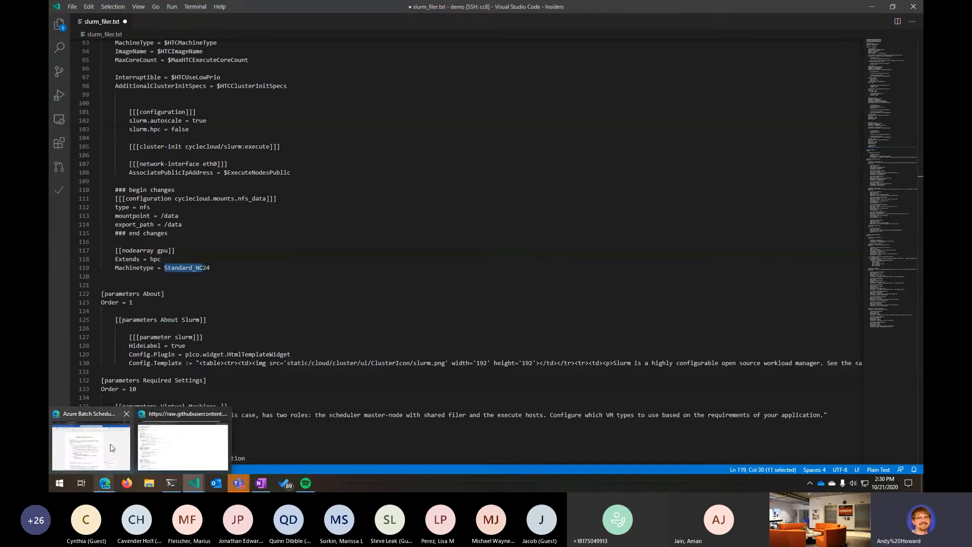
mouse_move(116, 446)
left_click(182, 445)
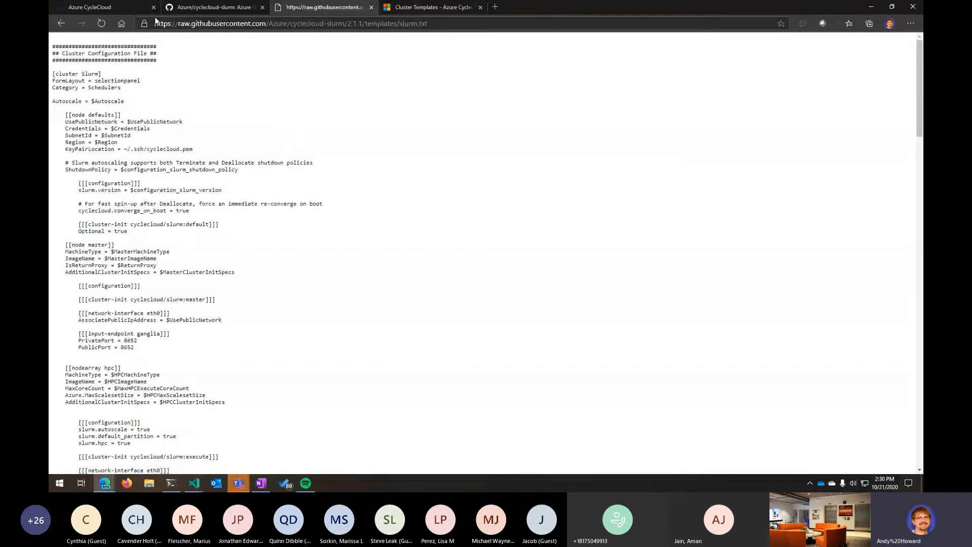
left_click(101, 8)
left_click(74, 58)
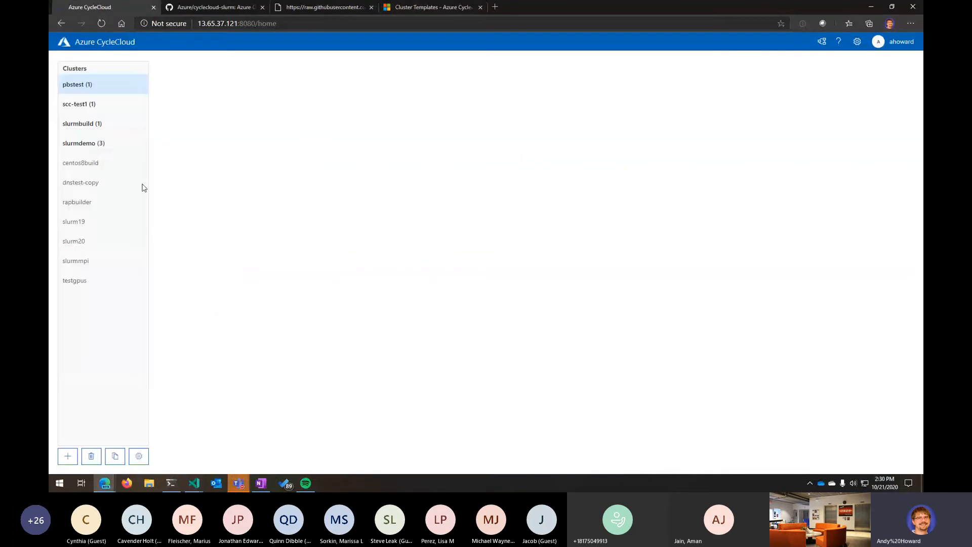
left_click(96, 143)
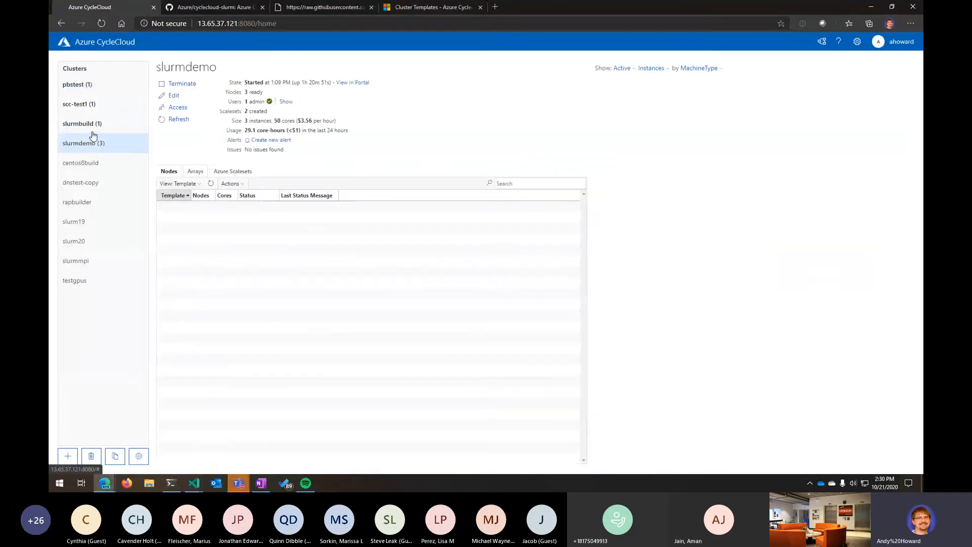
left_click(174, 97)
left_click(281, 135)
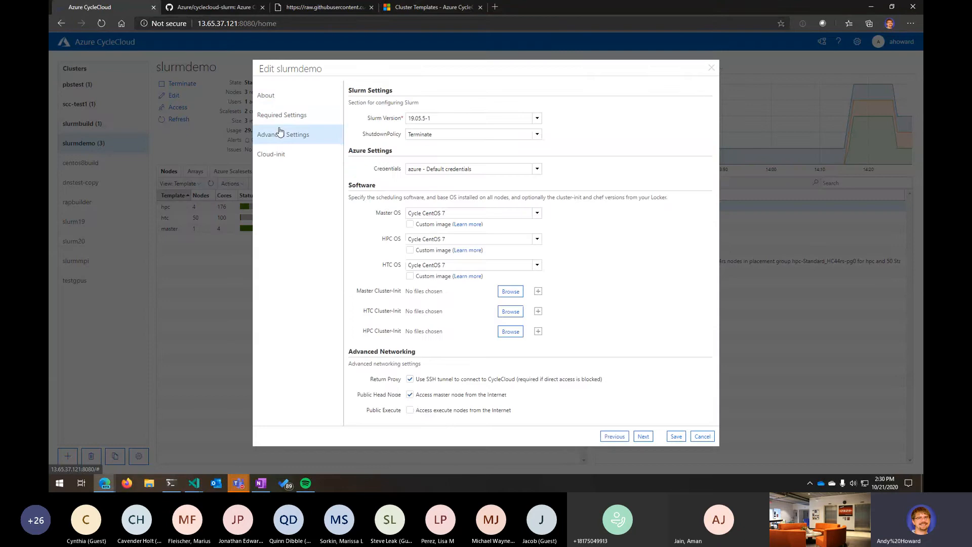
left_click(286, 119)
left_click(526, 160)
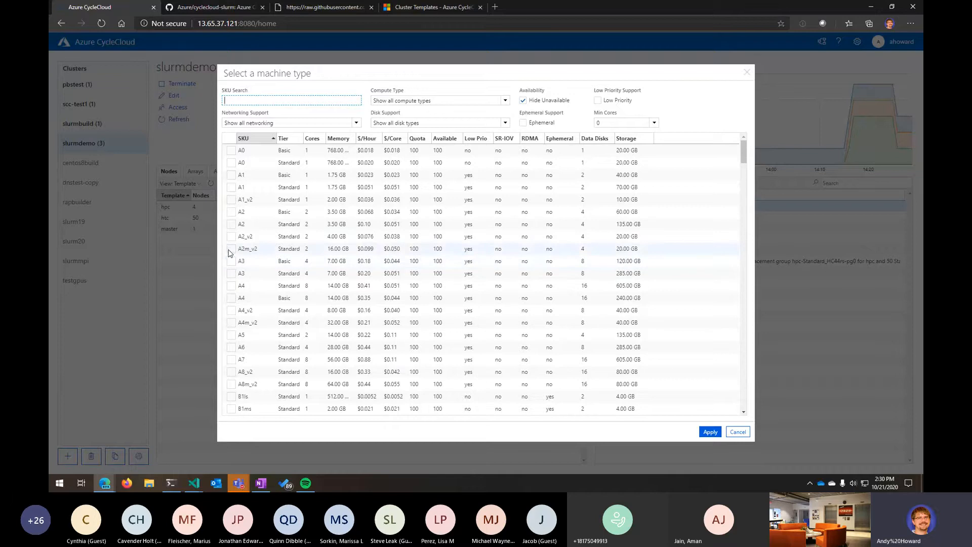
left_click(231, 248)
left_click(710, 431)
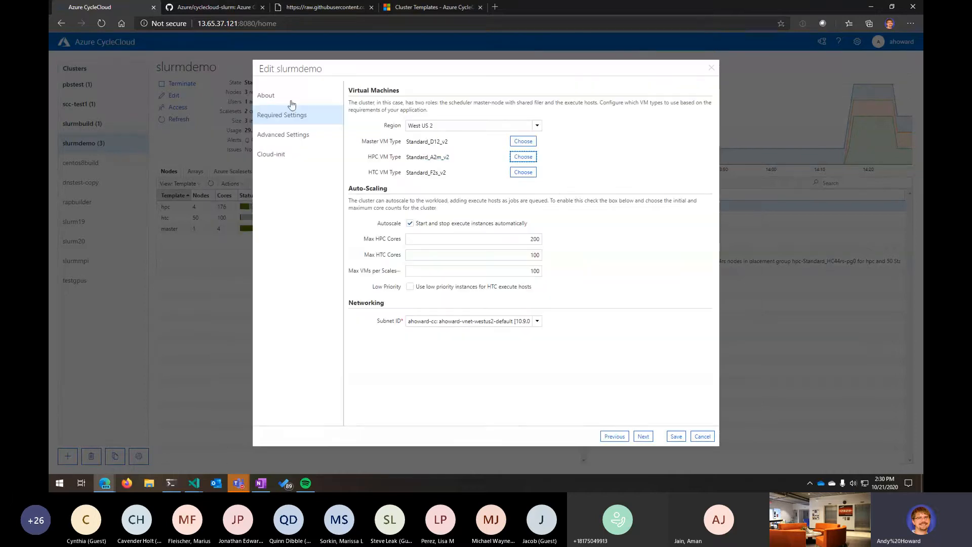
- Switch back to the template file and examine the parameters sections, including the Virtual Machines machine type parameters
left_click_drag(461, 158, 407, 162)
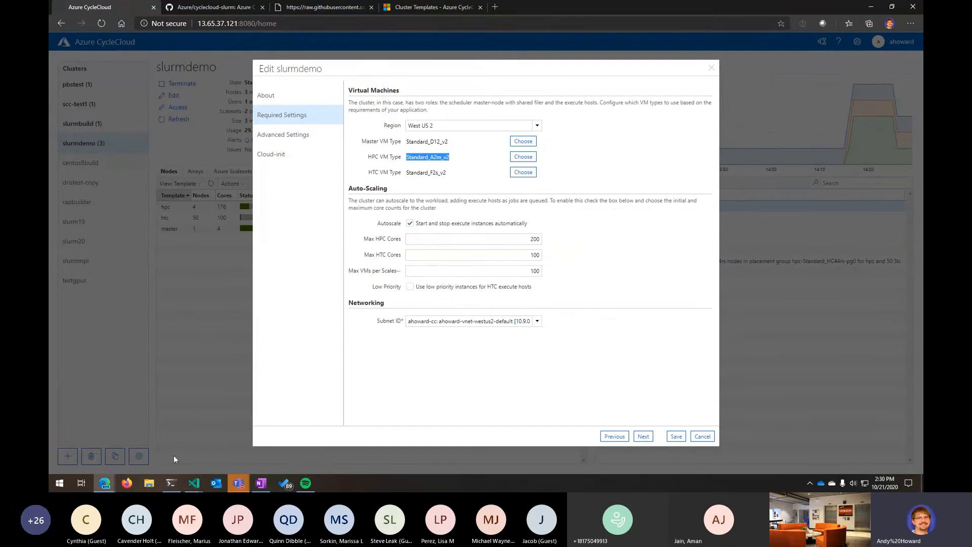
left_click(171, 483)
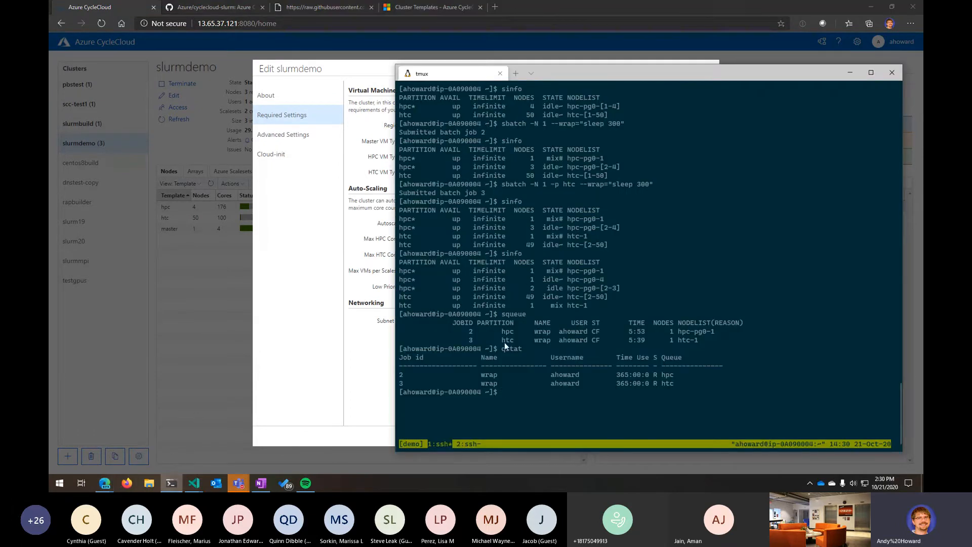
mouse_move(208, 468)
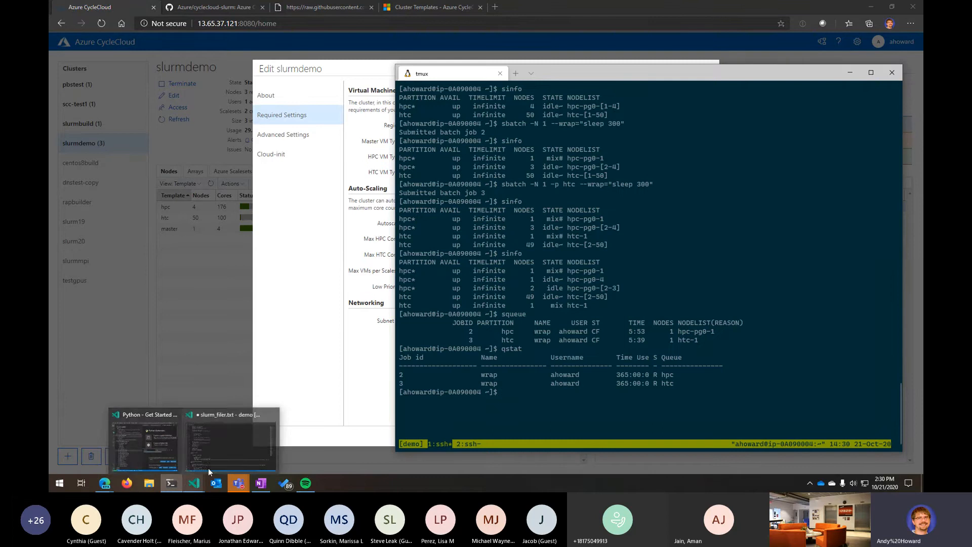
left_click(254, 430)
left_click(287, 296)
scroll(173, 298, "down", 4)
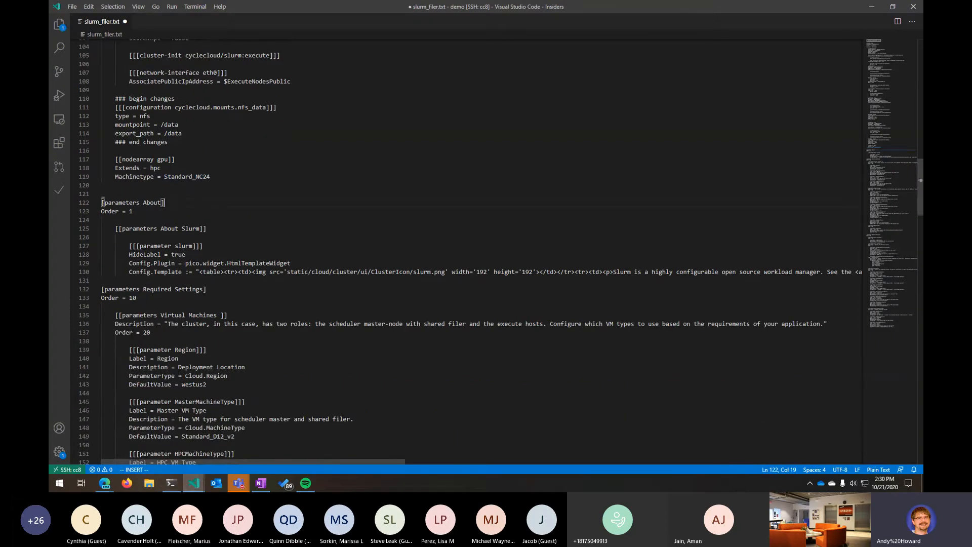
left_click_drag(103, 202, 280, 389)
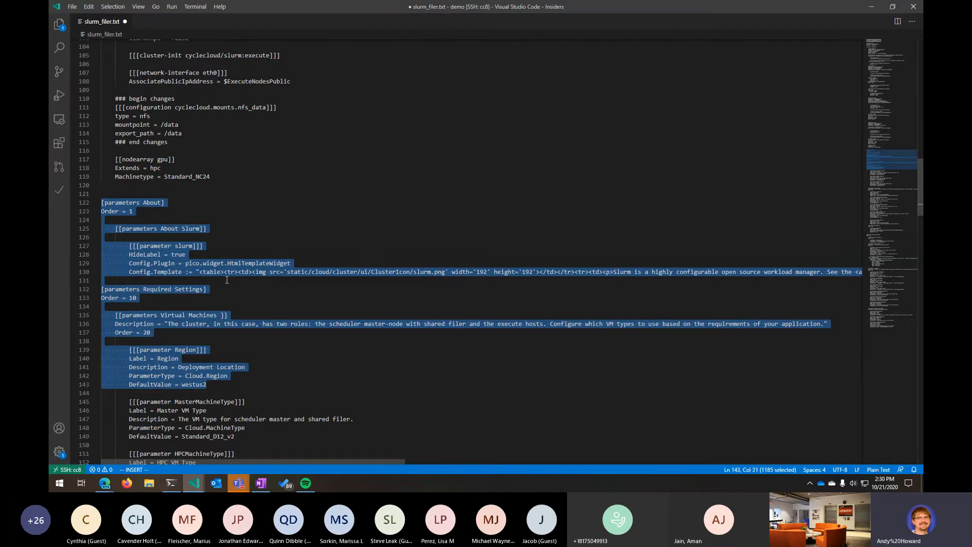
scroll(268, 260, "down", 6)
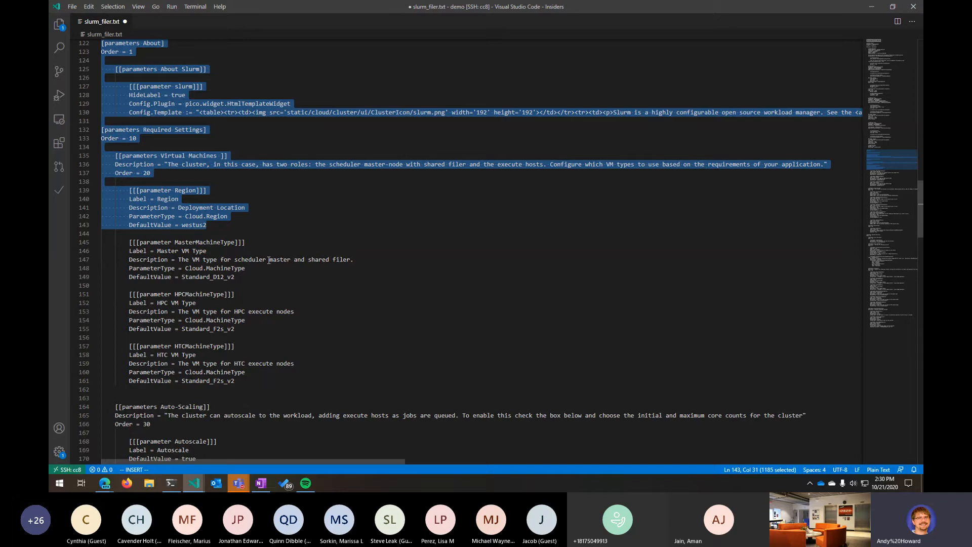
scroll(268, 260, "down", 7)
scroll(263, 272, "up", 6)
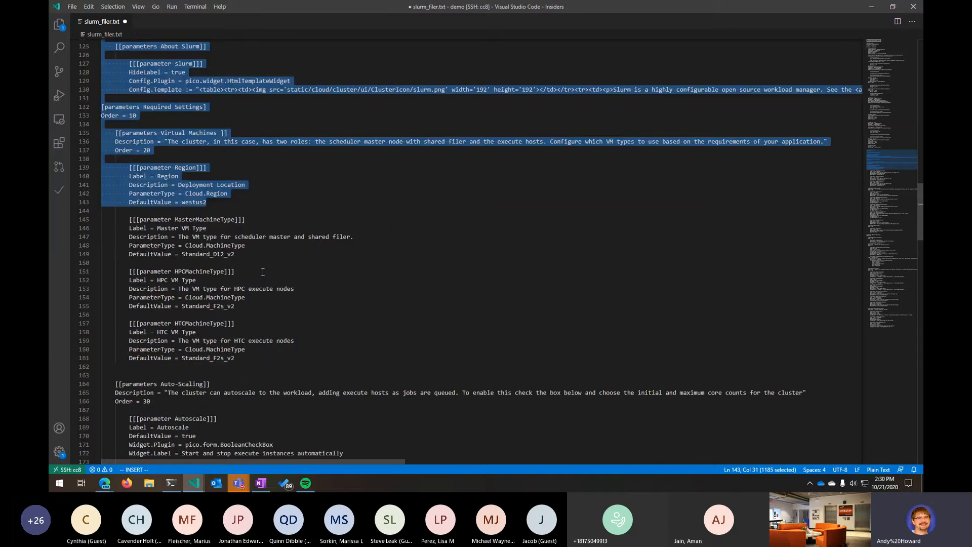
scroll(263, 272, "up", 6)
left_click(144, 158)
scroll(235, 296, "down", 5)
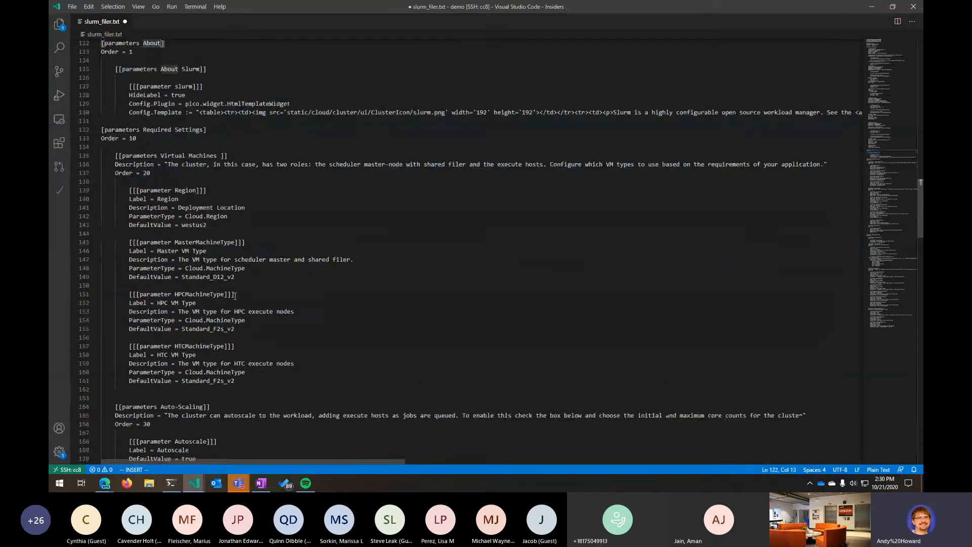
scroll(235, 296, "down", 20)
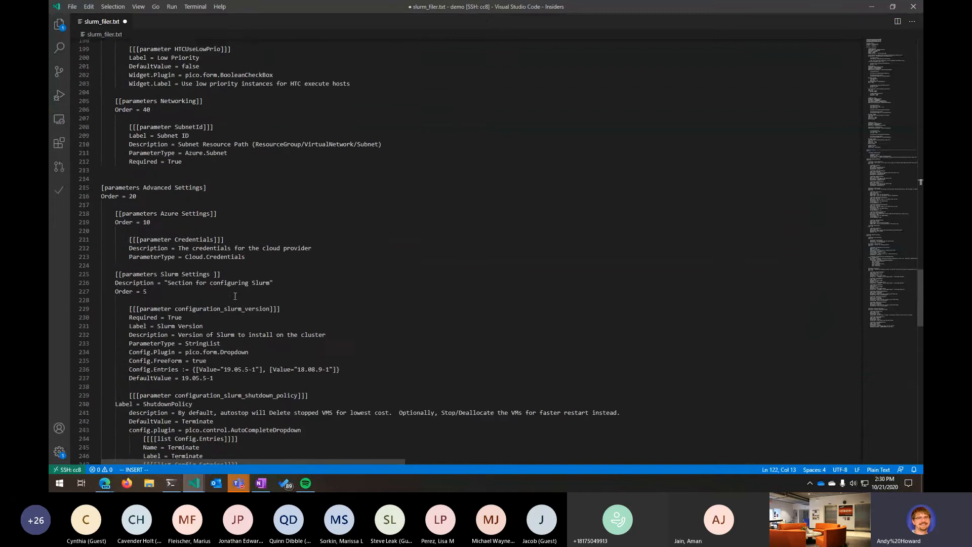
scroll(235, 296, "down", 3)
left_click(235, 297)
scroll(235, 296, "down", 2)
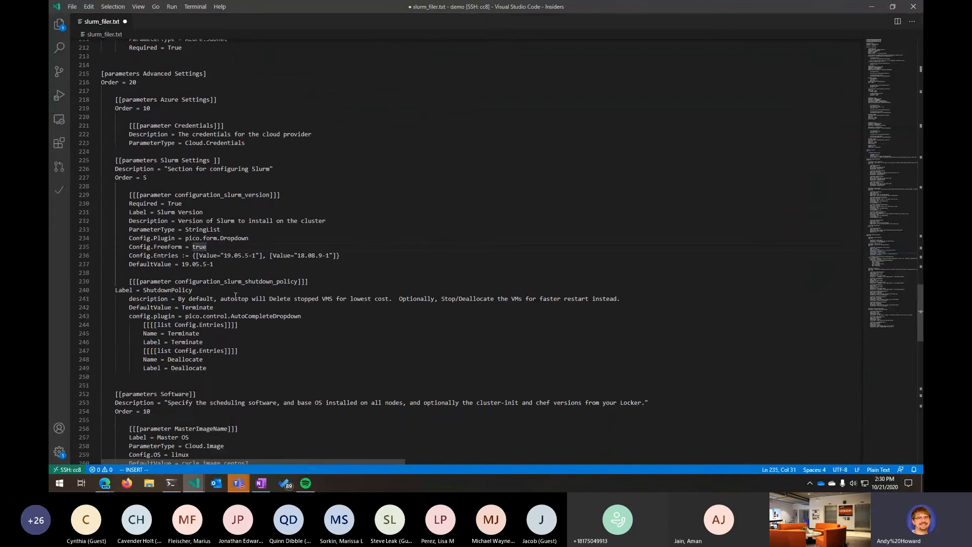
- Search the template for Machine and step through the matches
key("ctrl+f")
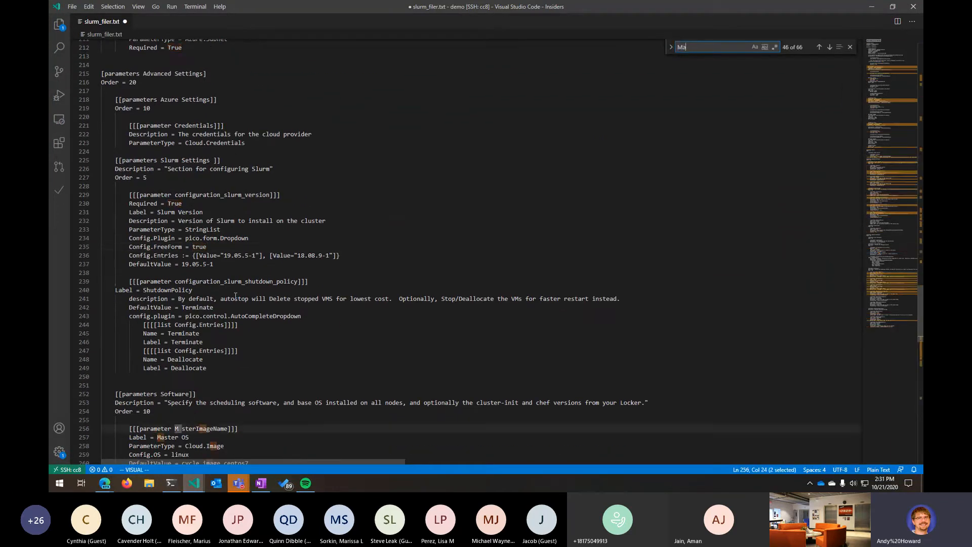
key("Return")
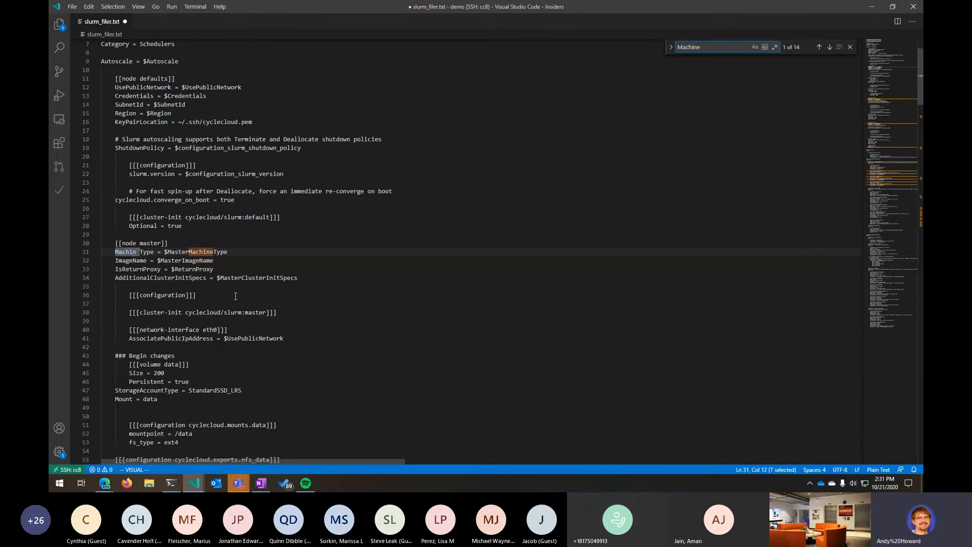
key("Return")
key("Return")
key("Return")
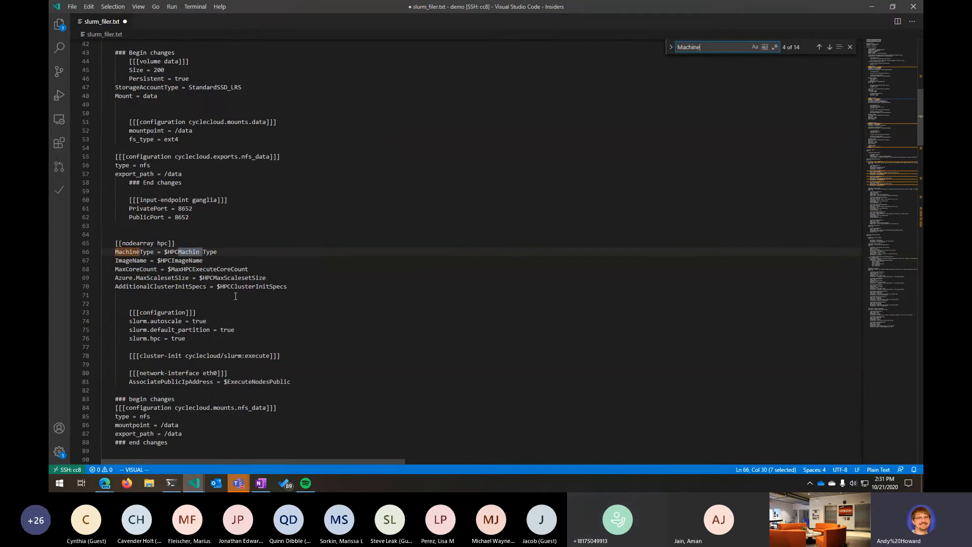
key("Return")
key("Return")
key("Return")
key("Return")
key("Return")
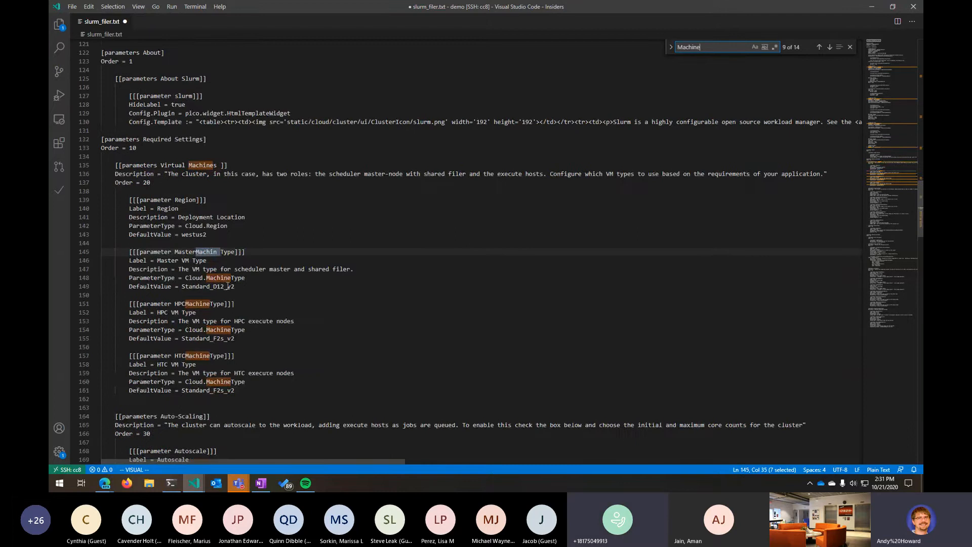
- Duplicate the HTCMachineType parameter block directly below itself
scroll(228, 291, "down", 3)
left_click_drag(229, 326, 102, 287)
key("ctrl+c")
left_click(275, 330)
left_click(272, 324)
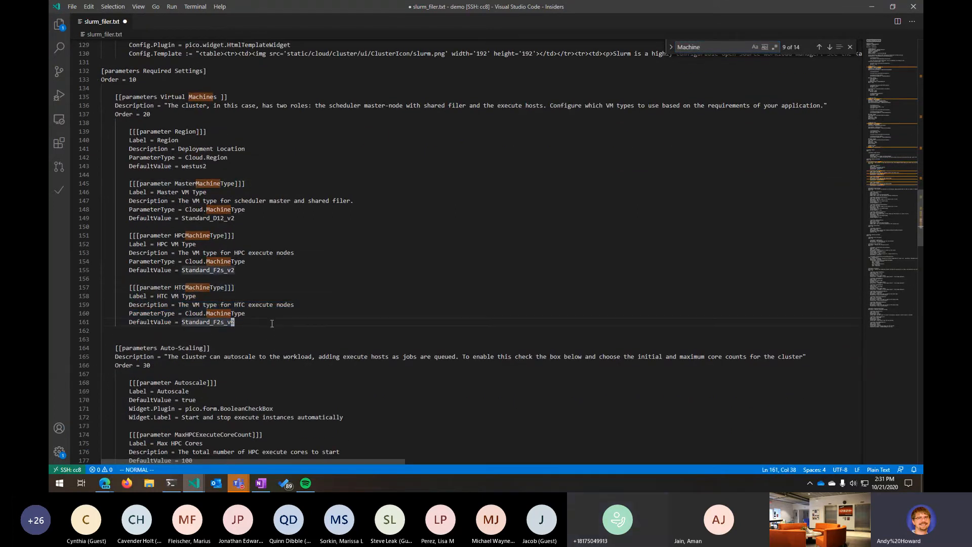
key("j")
key("o")
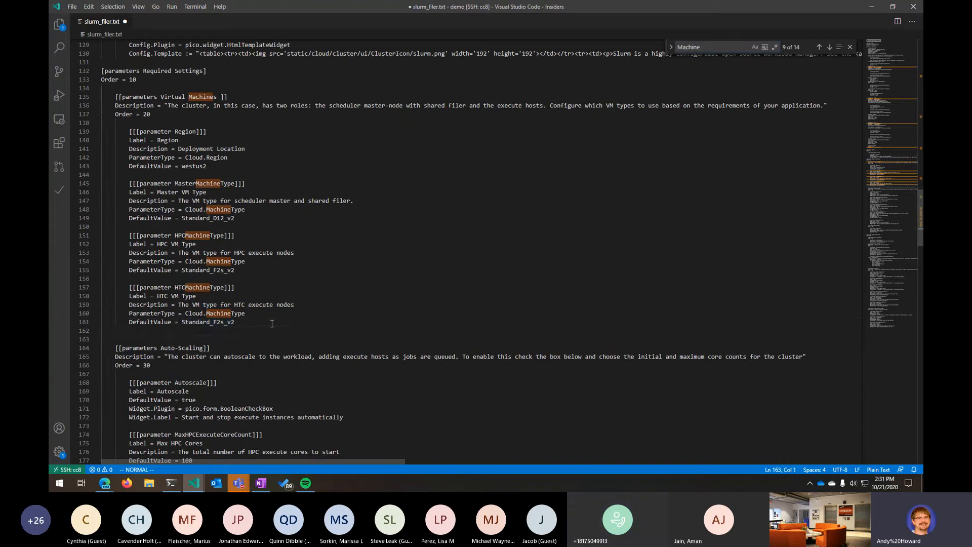
key("ctrl+v")
key("Escape")
- Rename the duplicated parameter to GPUMachineType
key("k")
key("k")
key("k")
key("k")
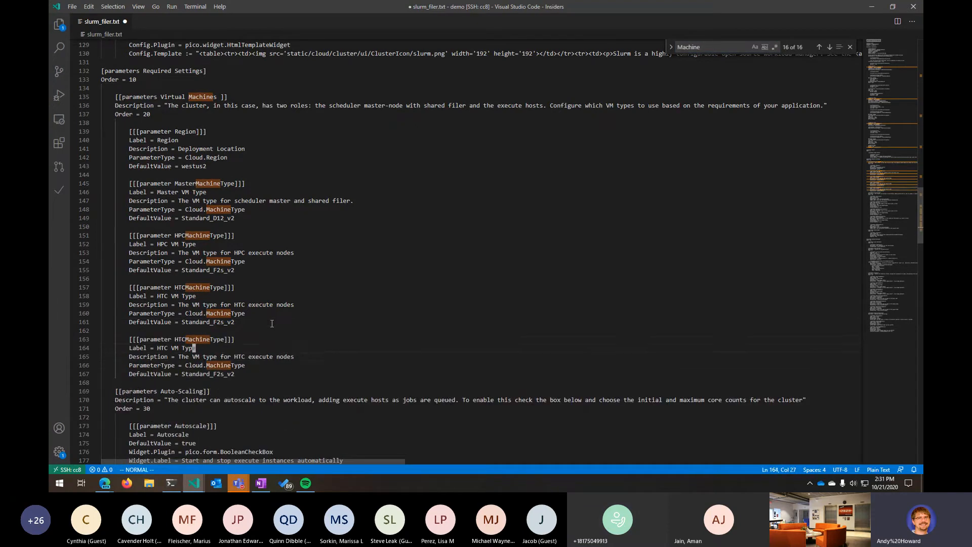
key("h")
- Change the duplicated parameter's label to GPU VM Type
key("h")
key("h")
key("h")
key("h")
key("h")
key("h")
key("h")
key("h")
key("h")
key("h")
key("h")
key("h")
key("h")
key("h")
key("h")
key("x")
key("x")
key("x")
type("iGPU")
key("Escape")
key("j")
key("h")
key("h")
key("h")
key("h")
key("h")
key("h")
key("h")
type("cwGPU")
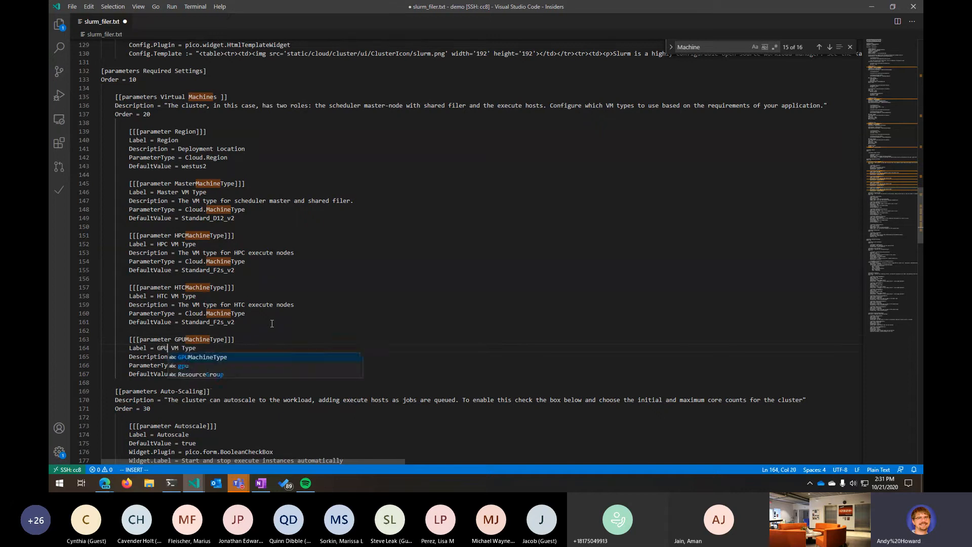
key("Escape")
- Change the GPU parameter's description to "The VM type for GPU execute nodes"
key("j")
key("l")
key("l")
key("w")
key("w")
key("w")
key("w")
key("w")
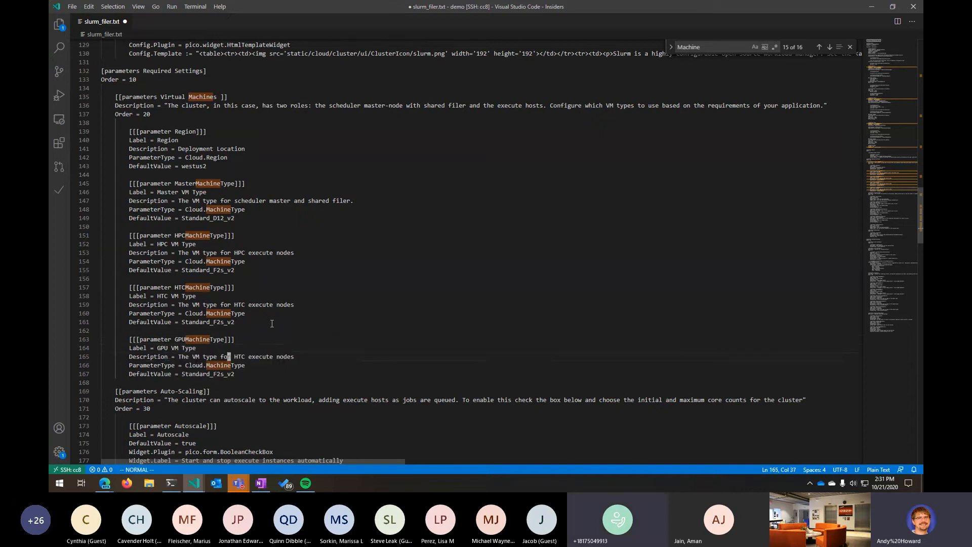
type("cwGPU")
key("Escape")
- Set the gpu nodearray's Machinetype to $GPUMachineType instead of the fixed size, and save the file
key("j")
key("j")
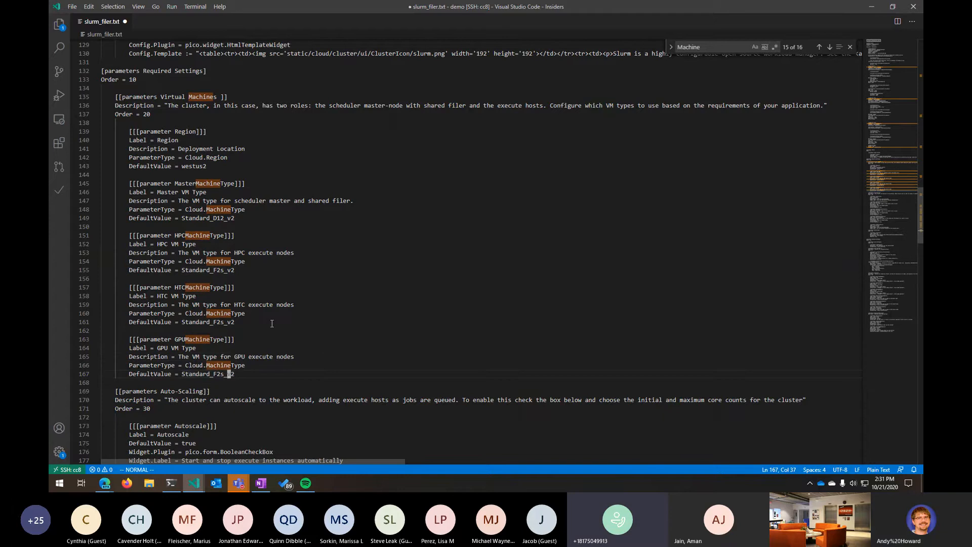
key("h")
key("h")
key("h")
key("h")
key("h")
key("h")
key("h")
key("h")
key("h")
key("h")
key("h")
key("b")
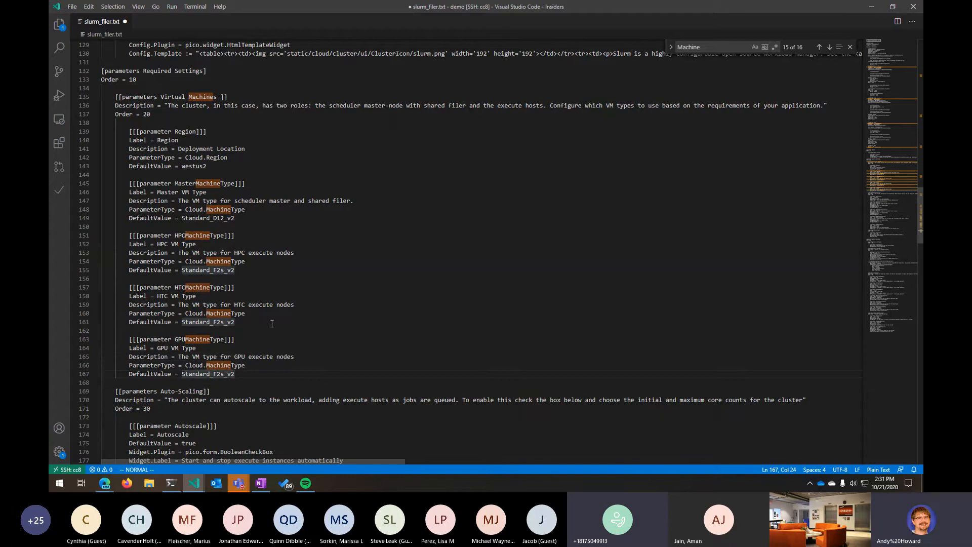
key("k")
key("l")
key("l")
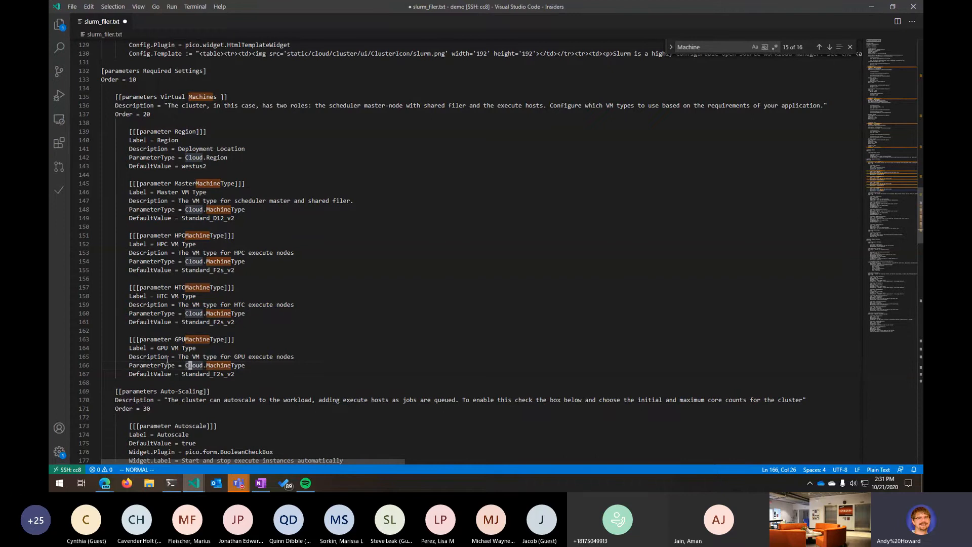
scroll(522, 359, "up", 13)
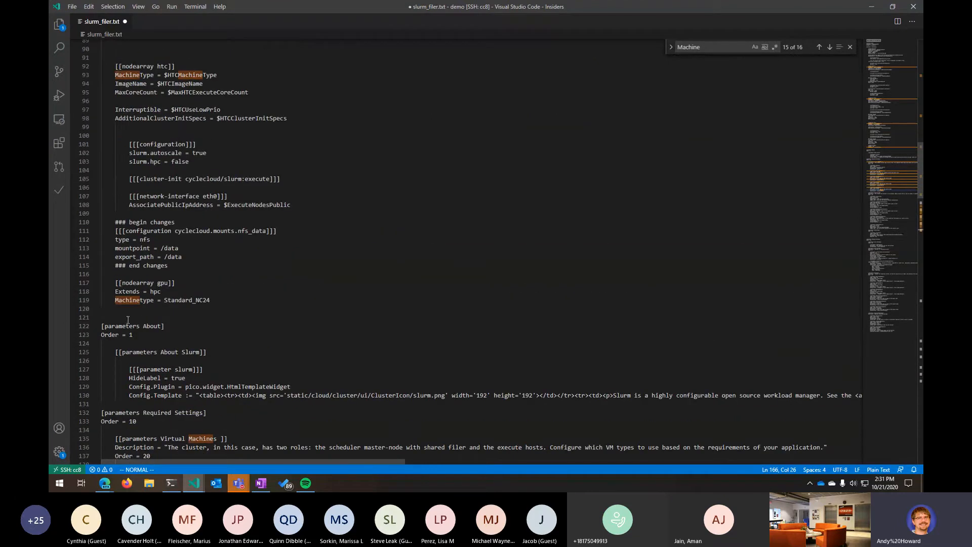
left_click_drag(165, 300, 217, 301)
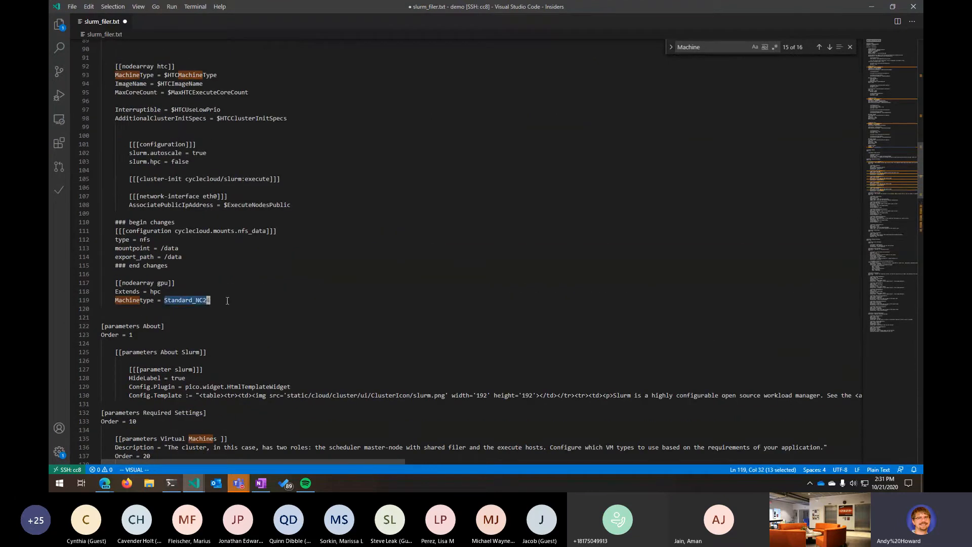
key("Escape")
key("k")
key("h")
key("j")
key("l")
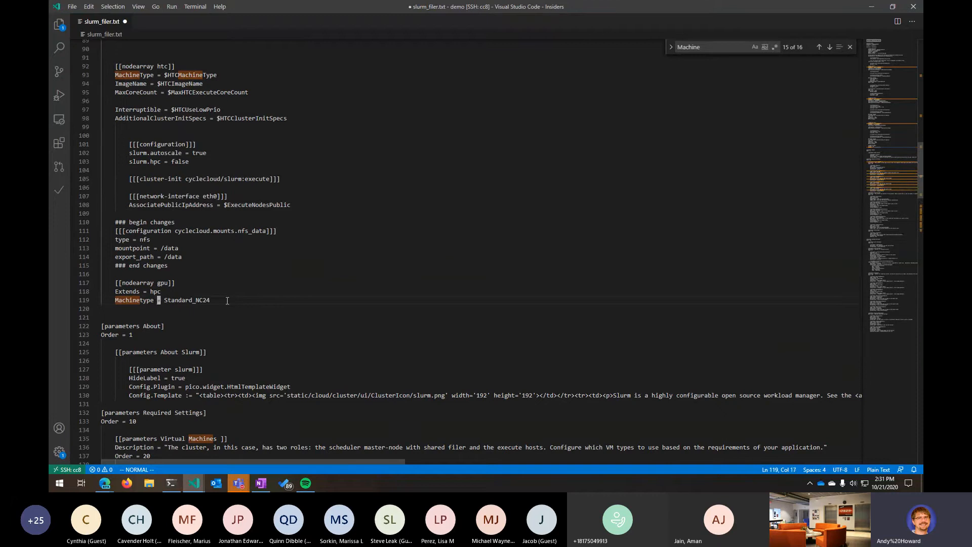
type("w")
type("cw$GPUMachineType")
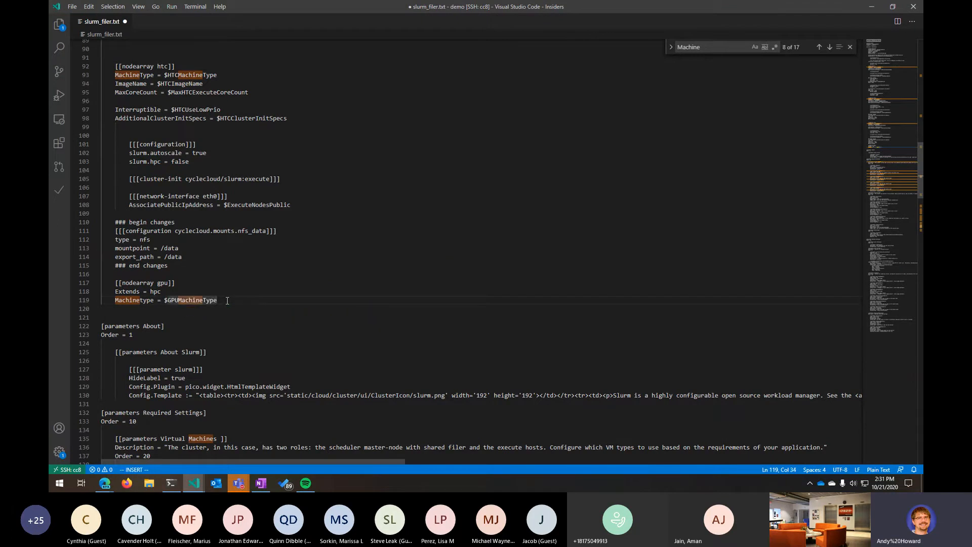
key("ctrl+s")
- Open the integrated terminal, enlarge it, and list the working directory's files
key("ctrl+grave")
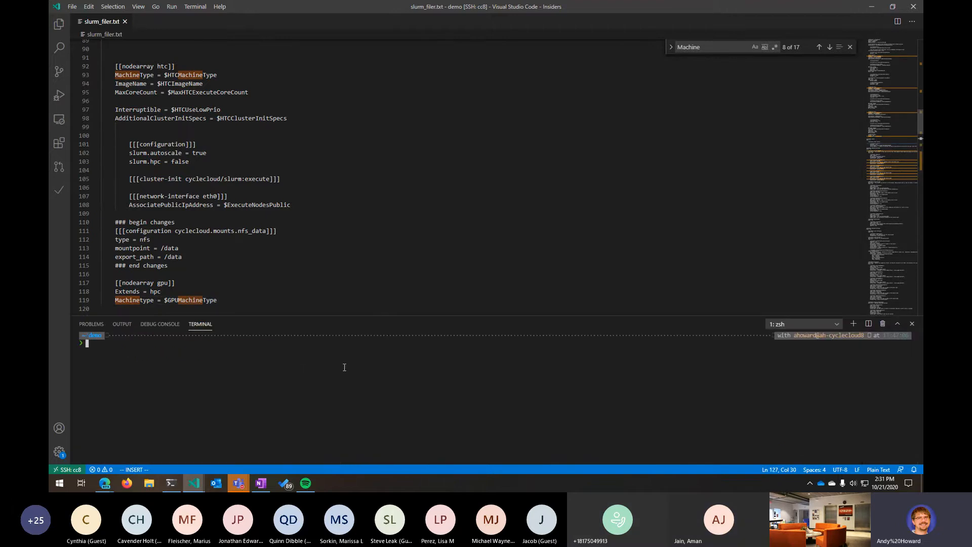
left_click_drag(385, 316, 419, 128)
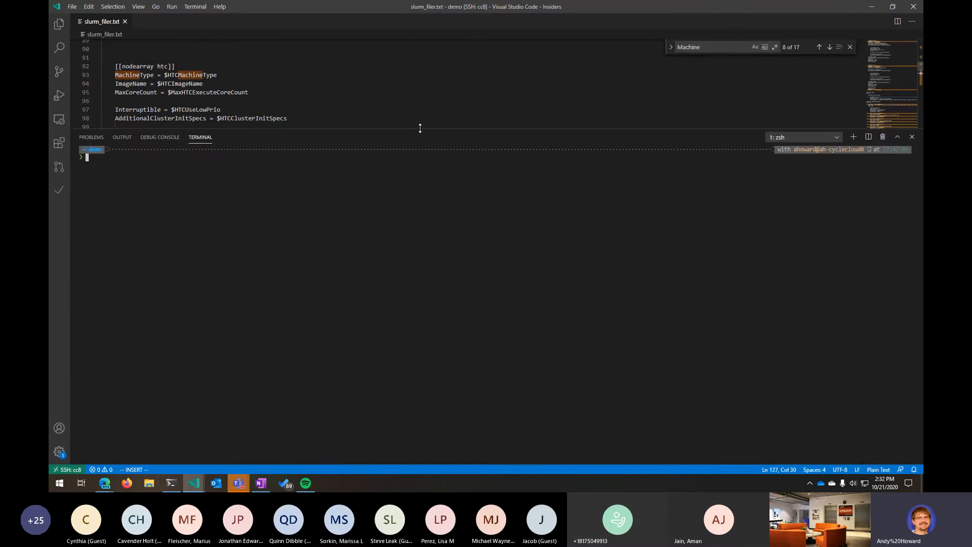
type("ls")
key("Return")
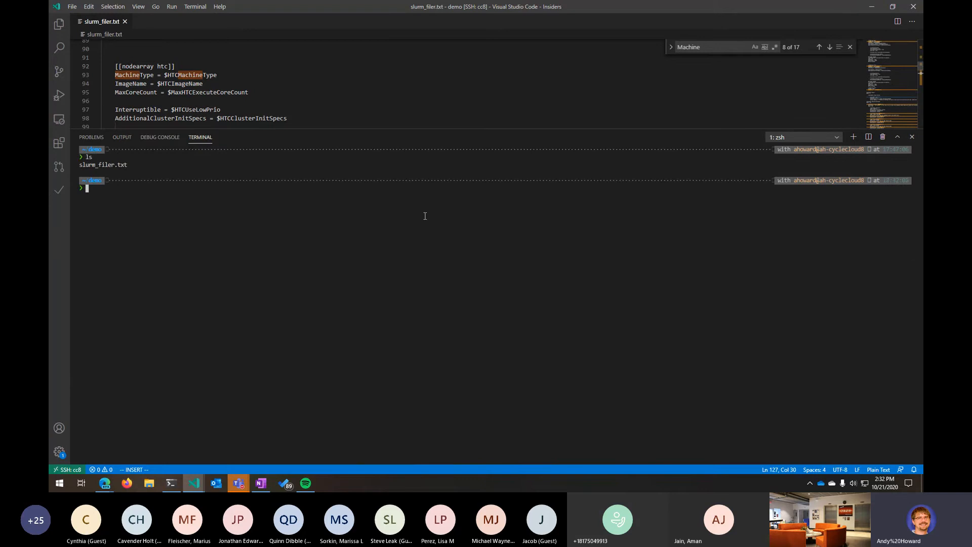
- Run cyclecloud show_cluster to list the existing clusters
type("cyclecloud show_clusters")
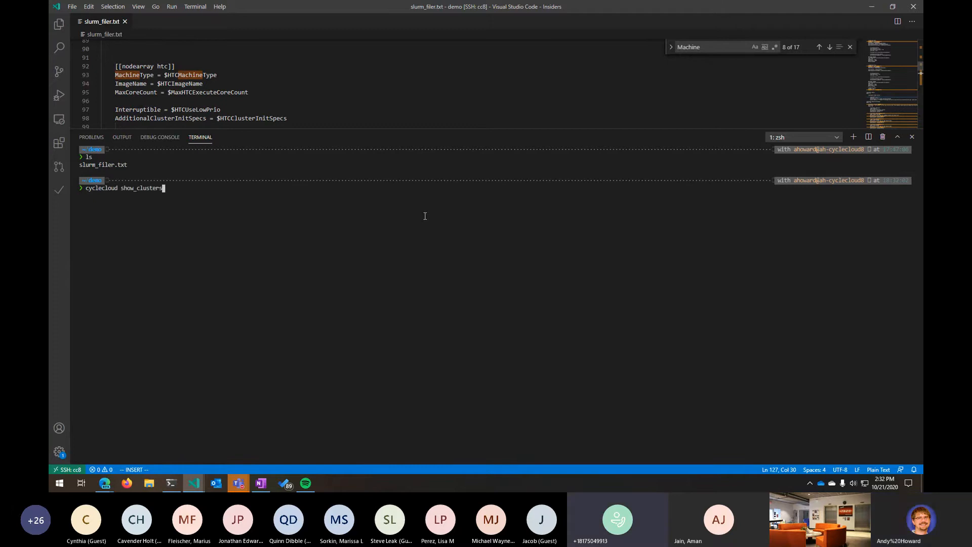
key("Return")
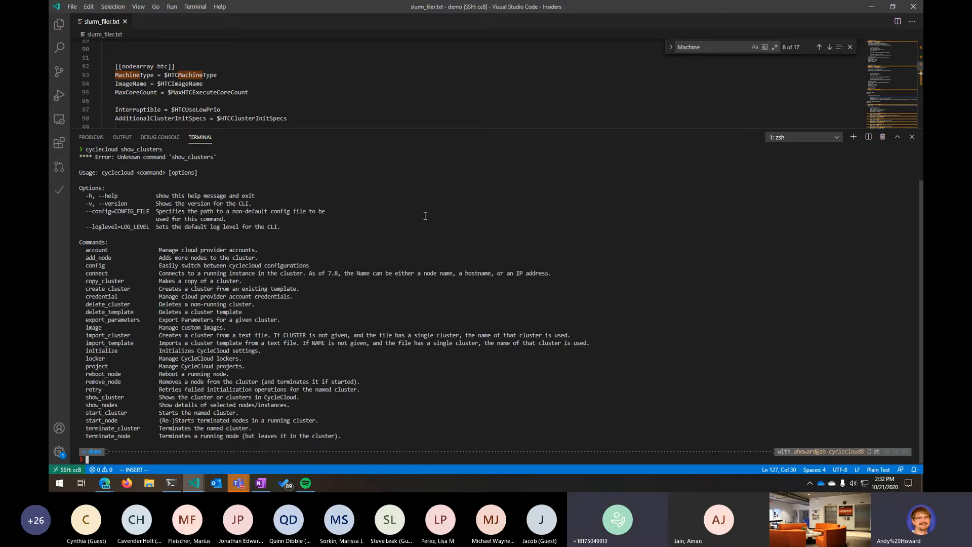
key("Up")
key("BackSpace")
key("Return")
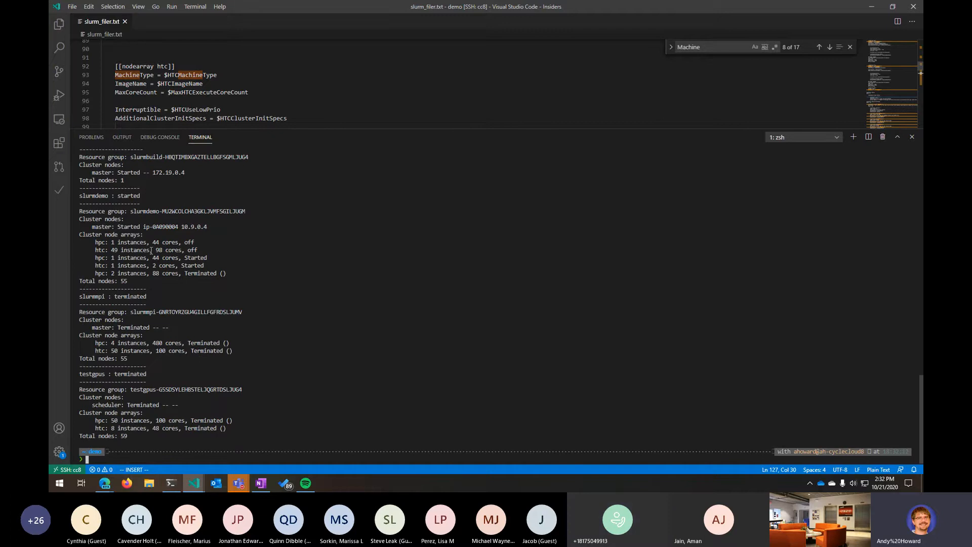
- List the directory again and clear the terminal
type("ls")
key("Return")
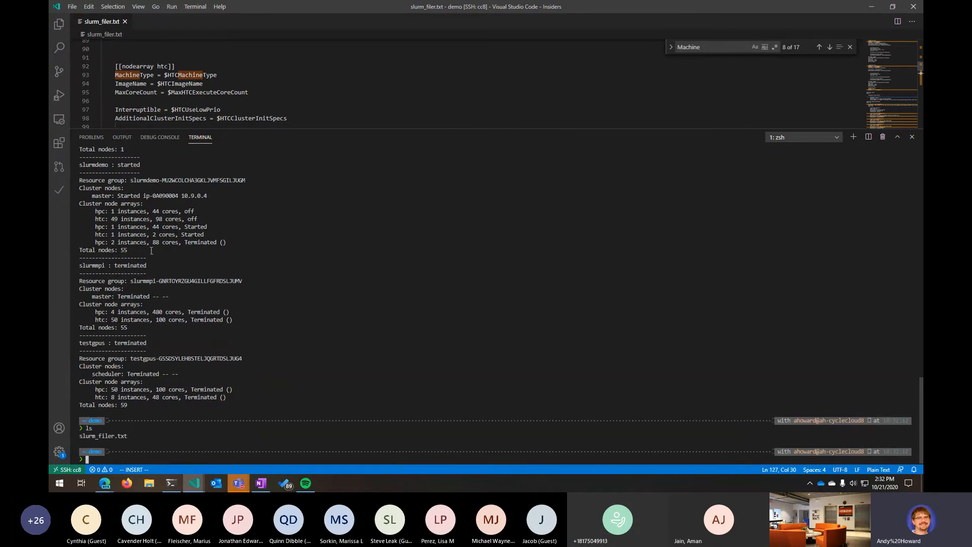
type("clear")
key("Return")
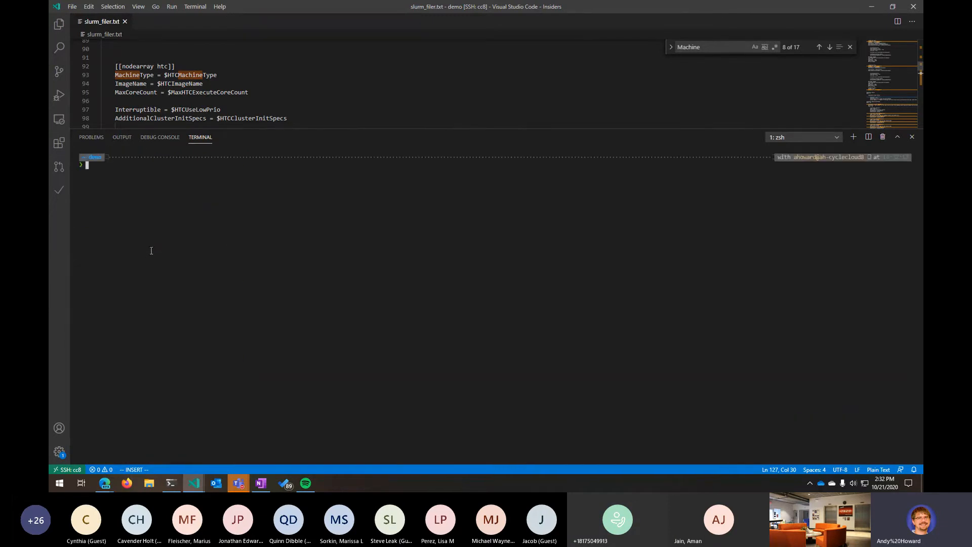
- Run cyclecloud import_template MySlurmTemplate -f ./slurm_filer.txt -c slurm to import the edited template
type("cyclecloud import_template")
type("MySlurmTemplate -f ")
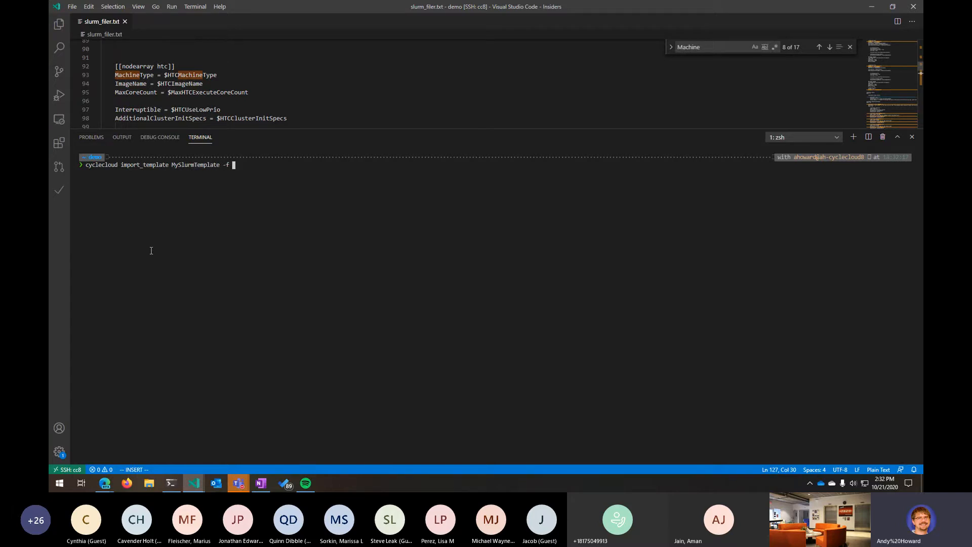
type("./slurm_filer.txt")
scroll(273, 104, "up", 20)
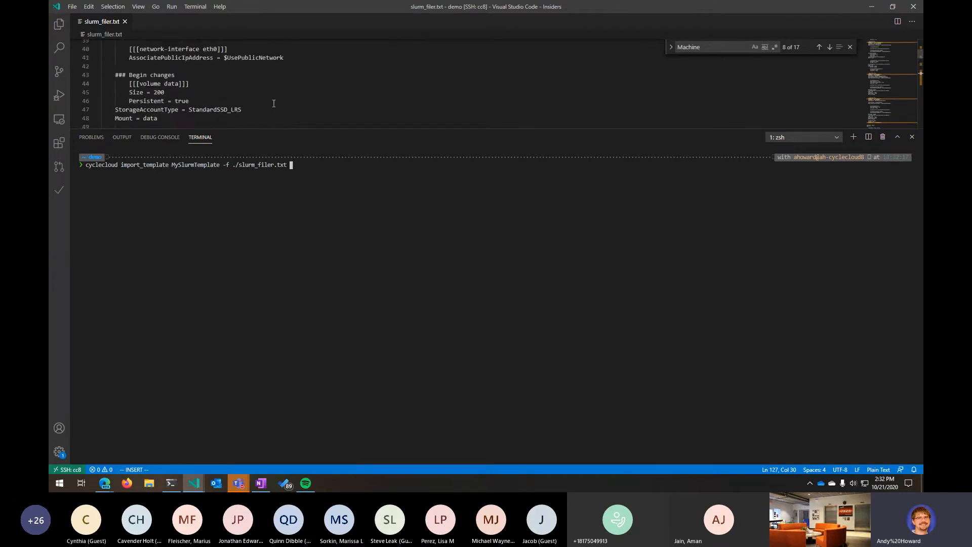
scroll(273, 103, "up", 3)
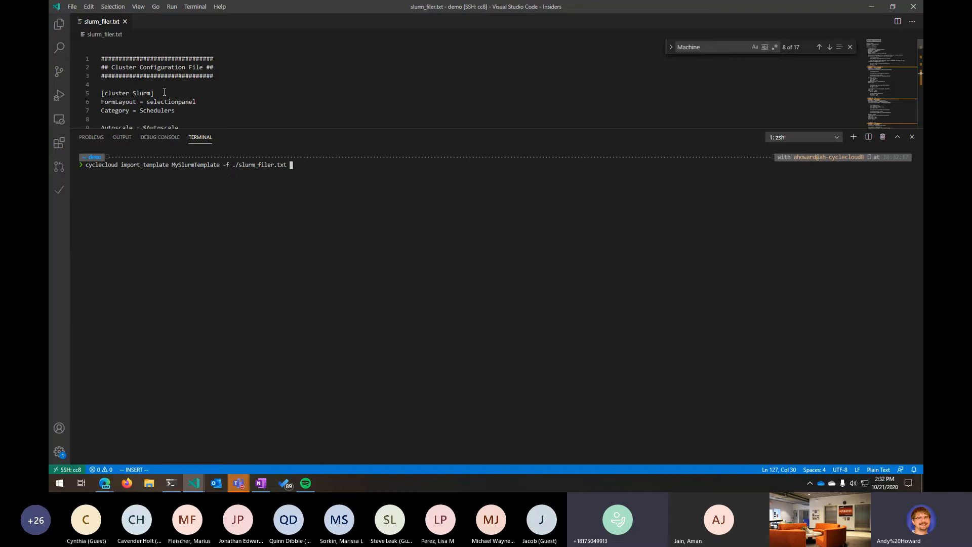
type("-c slurm")
key("Return")
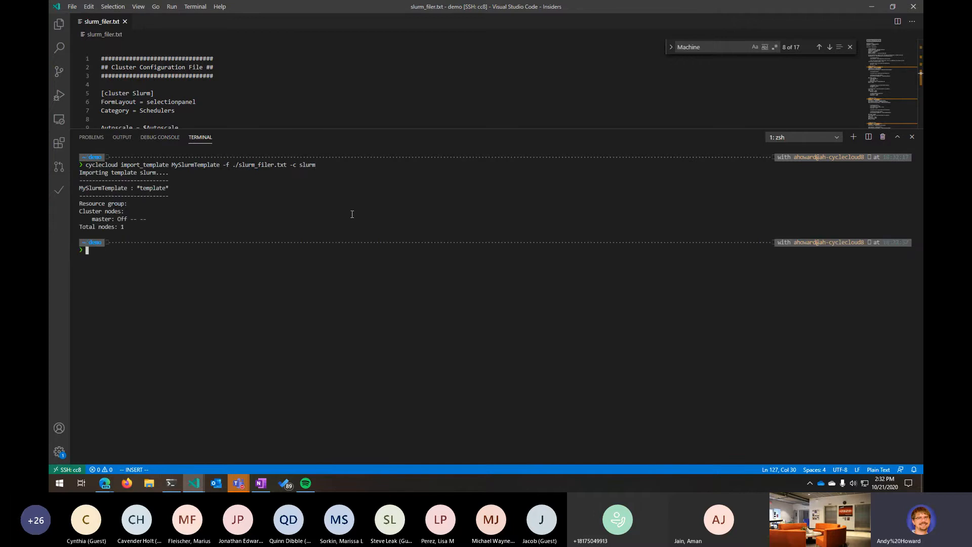
- Switch to the CycleCloud browser page, close the edit dialog, and start a new MySlurmTemplate cluster named asdf
mouse_move(104, 483)
left_click(169, 443)
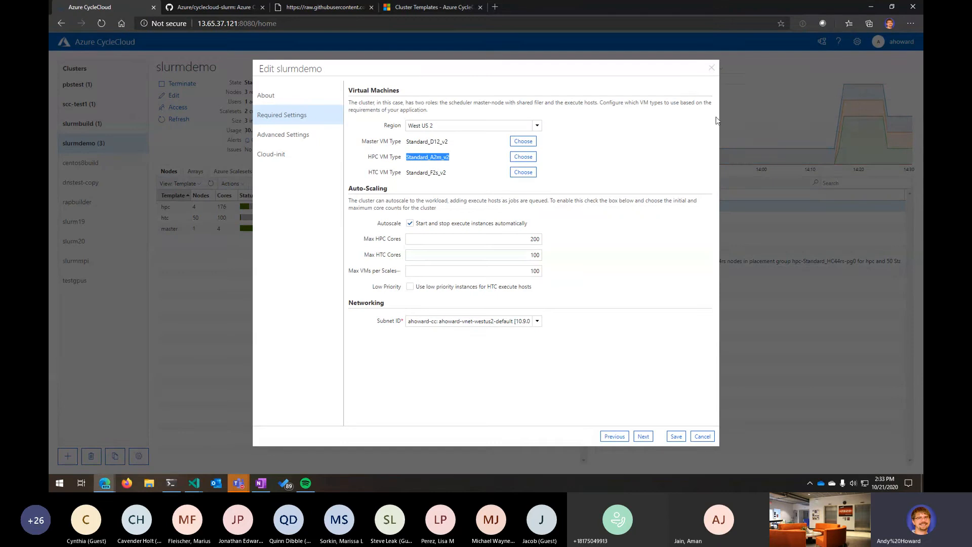
left_click(713, 70)
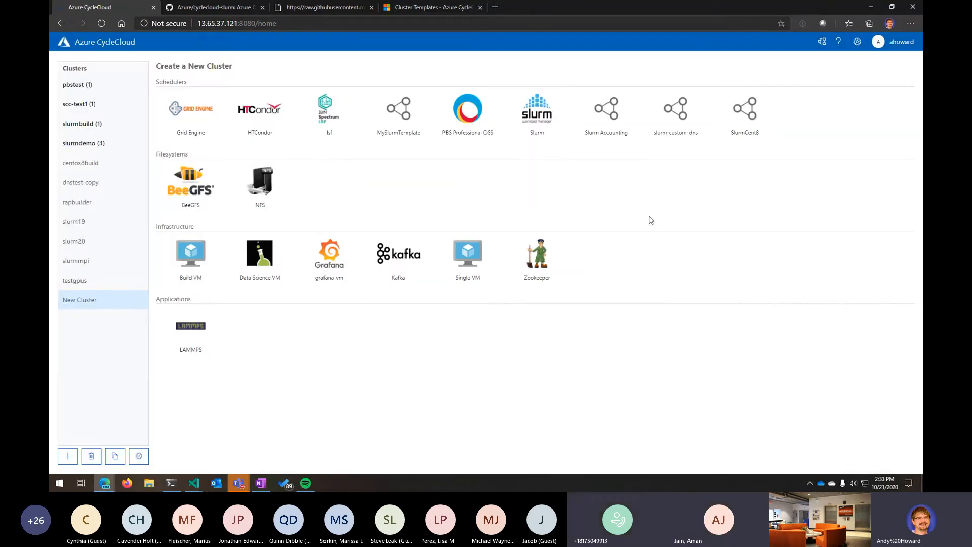
left_click(407, 113)
type("asdf")
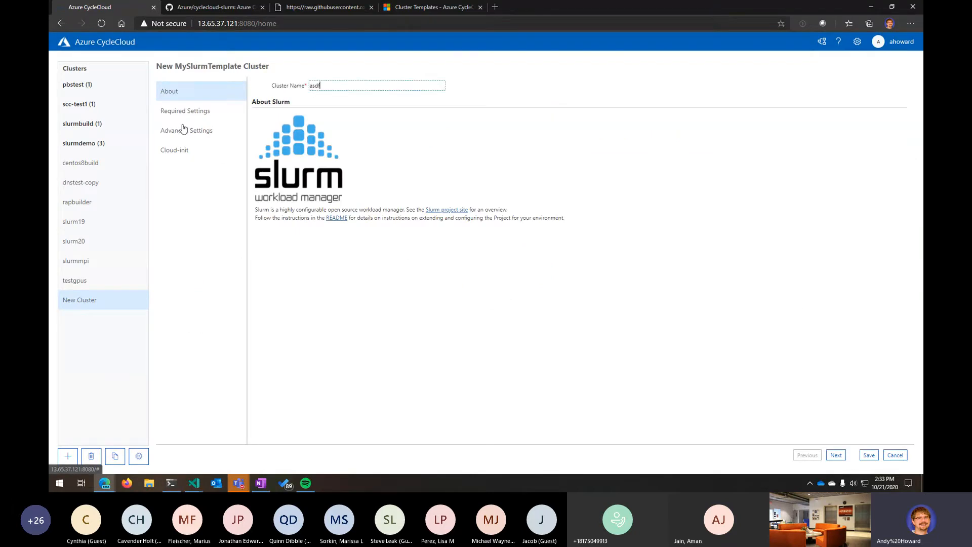
- Choose a subnet in the new cluster's required settings and save the cluster
left_click(185, 112)
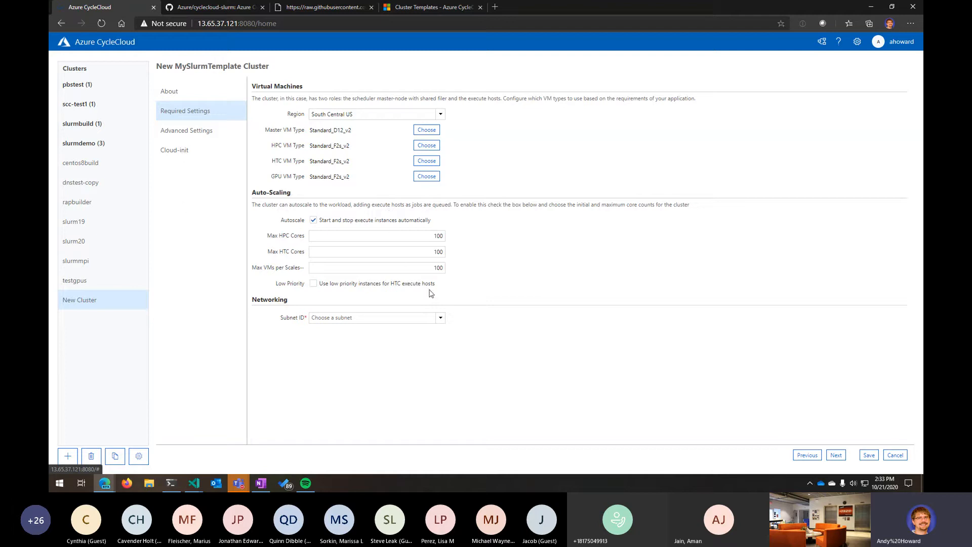
left_click(442, 319)
left_click(396, 87)
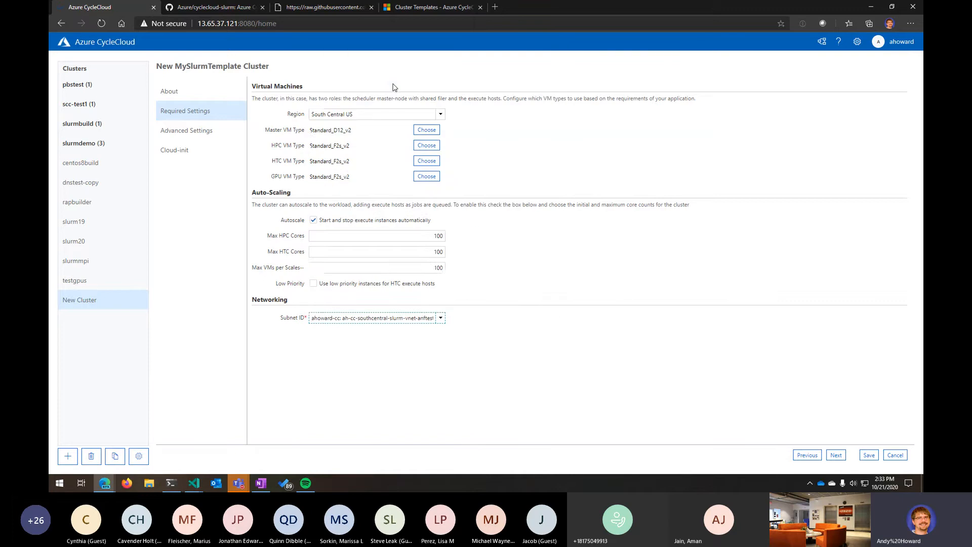
left_click(870, 456)
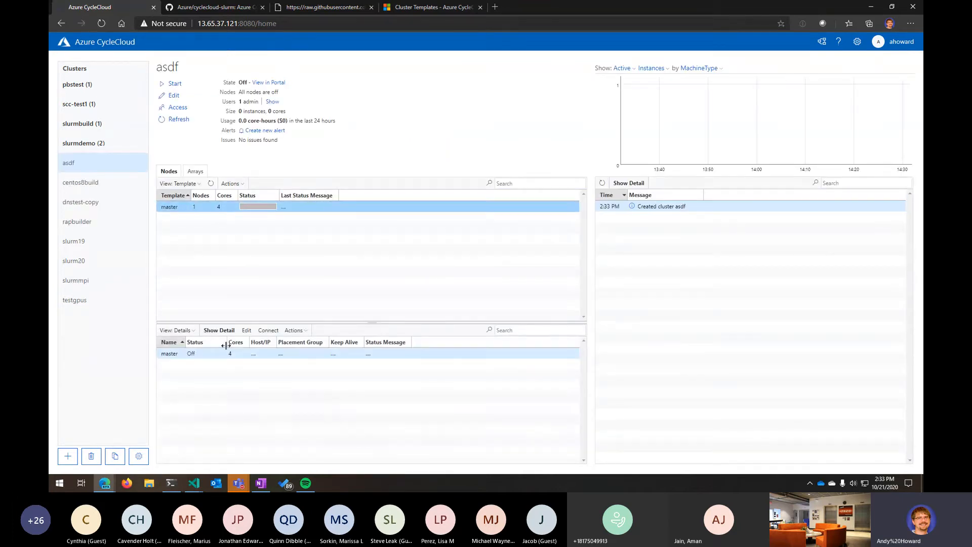
- Inspect the asdf cluster's master node details and node attributes
left_click(224, 355)
left_click(219, 331)
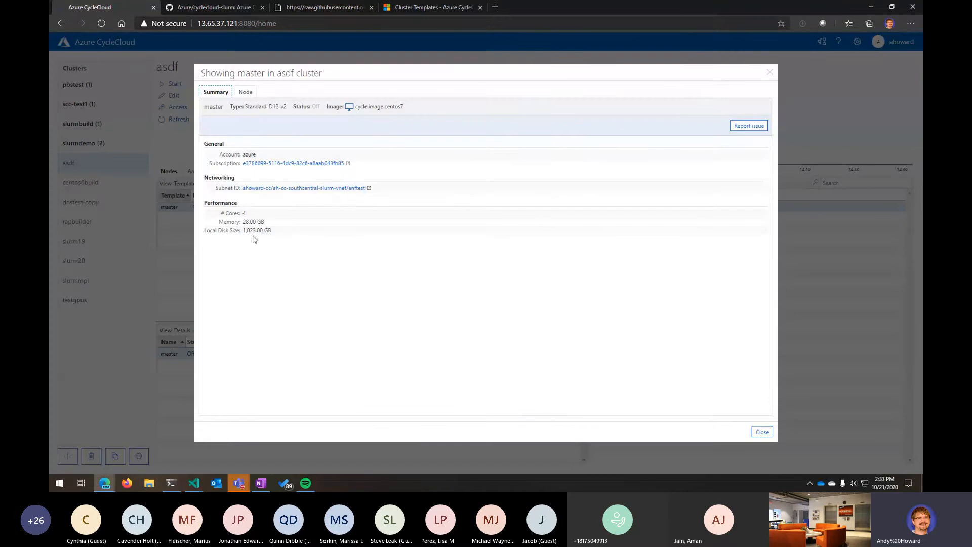
left_click(246, 93)
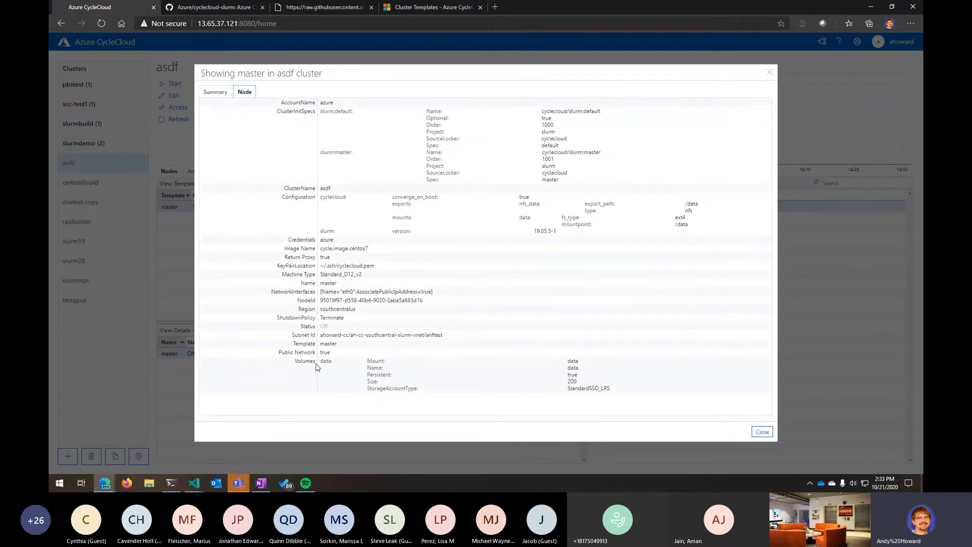
left_click_drag(318, 375, 371, 368)
left_click(403, 370)
- Open the Use Cluster Templates page of the CycleCloud documentation
left_click(446, 7)
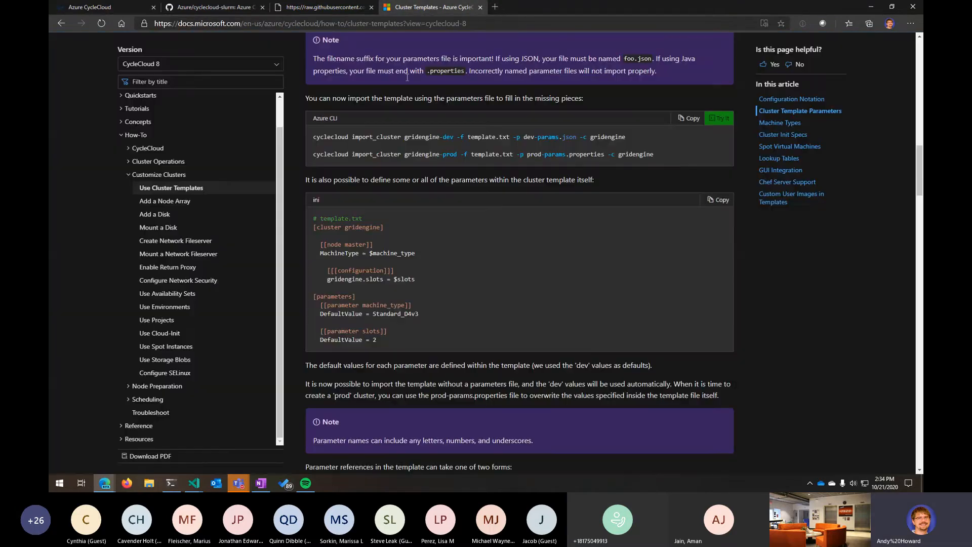
left_click(182, 188)
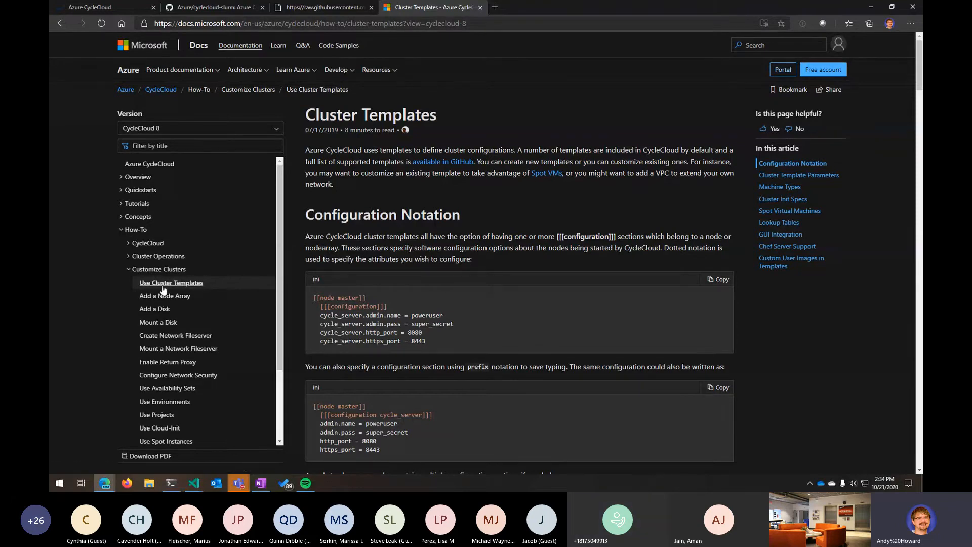
- Browse the Azure GitHub repositories matching cyclecloud
left_click(440, 163)
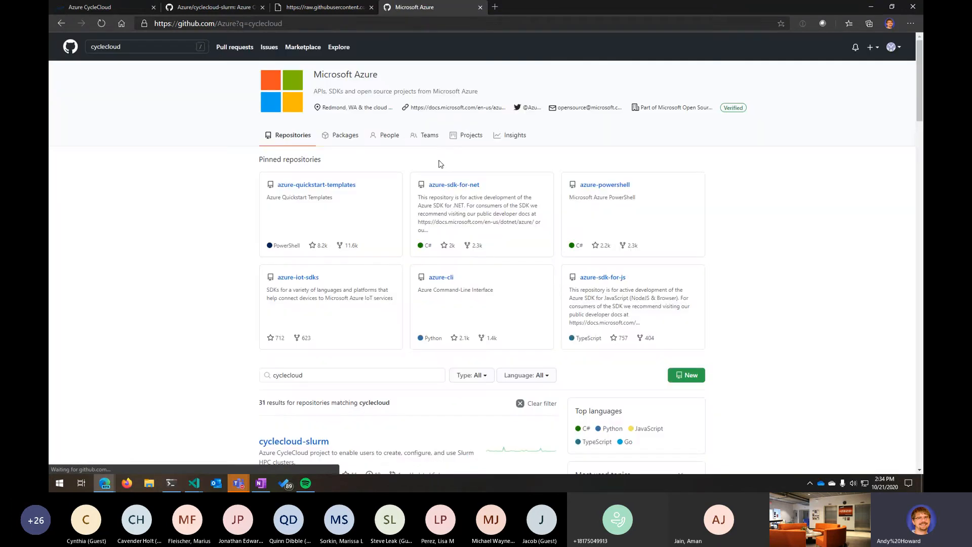
left_click(329, 378)
scroll(331, 380, "down", 10)
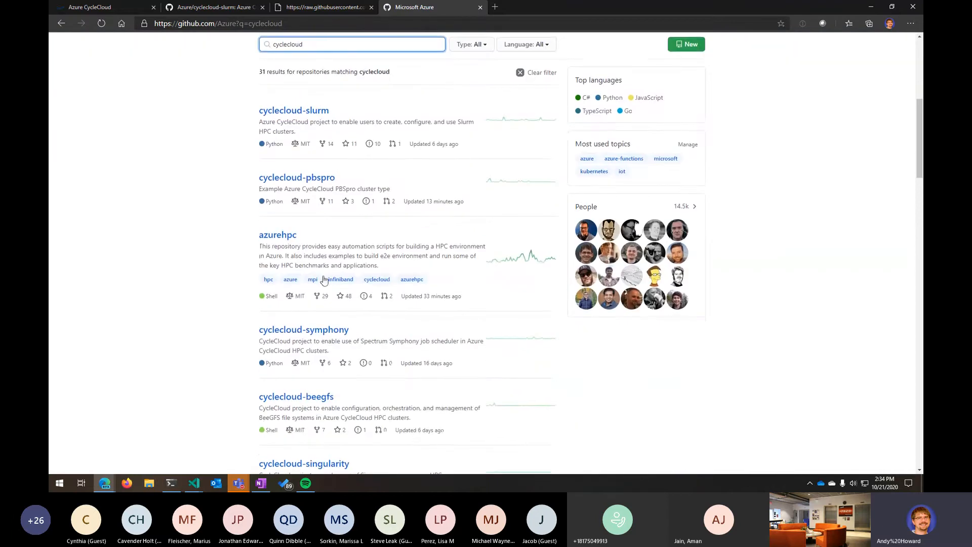
scroll(372, 334, "up", 5)
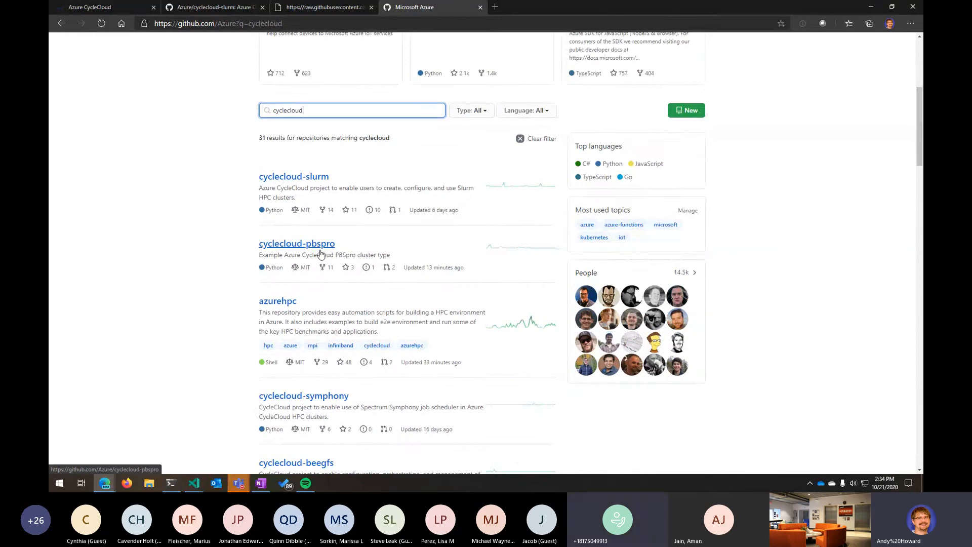
scroll(363, 301, "down", 7)
scroll(382, 339, "down", 4)
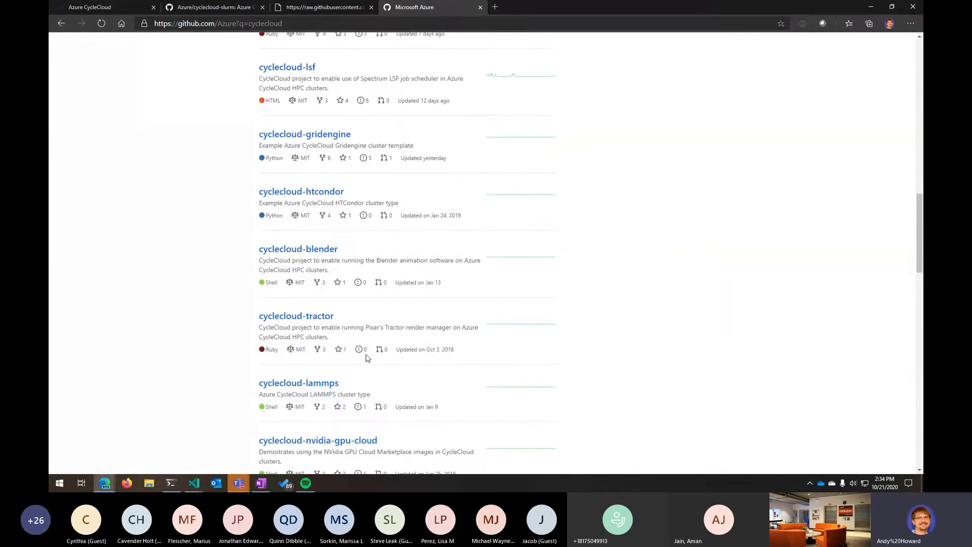
scroll(365, 359, "down", 3)
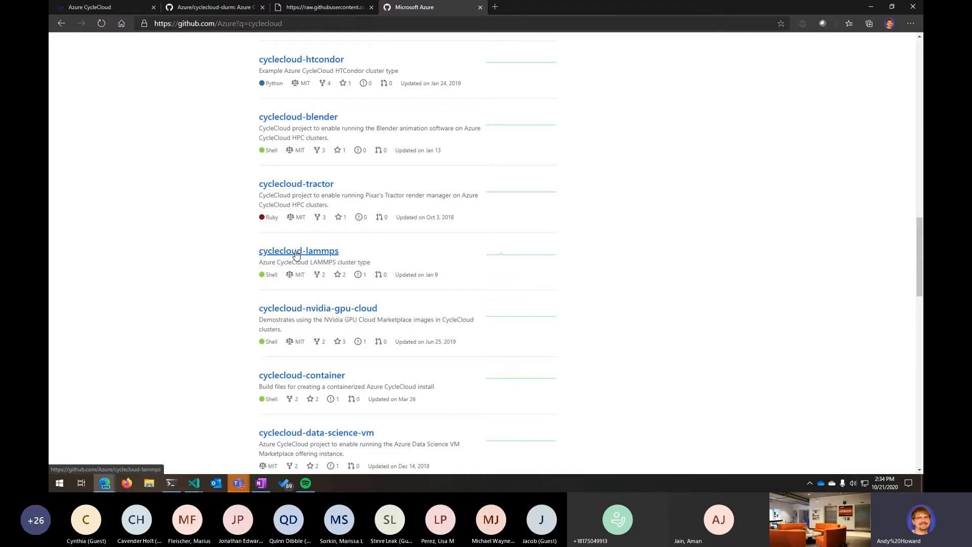
- Scroll through the Azure repositories matching cyclecloud
scroll(297, 254, "up", 6)
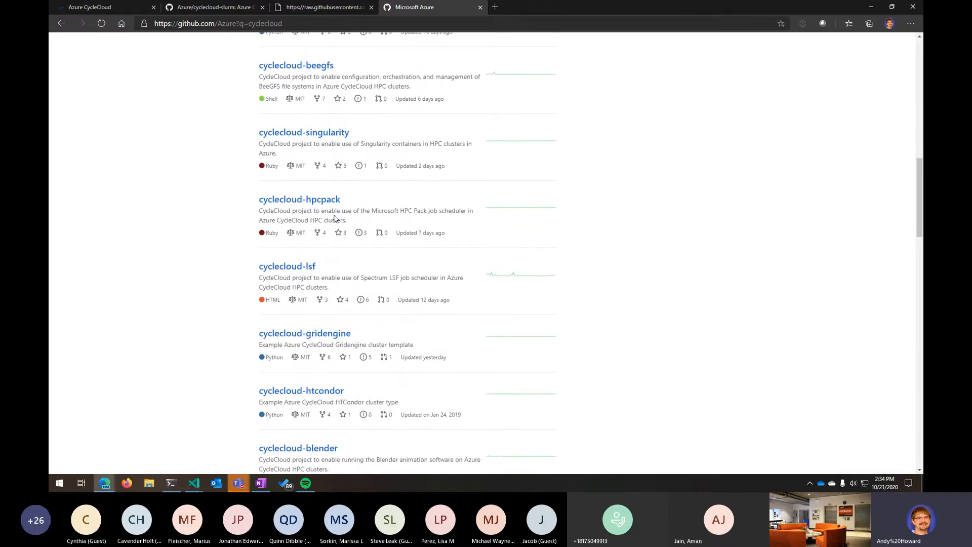
scroll(331, 212, "up", 4)
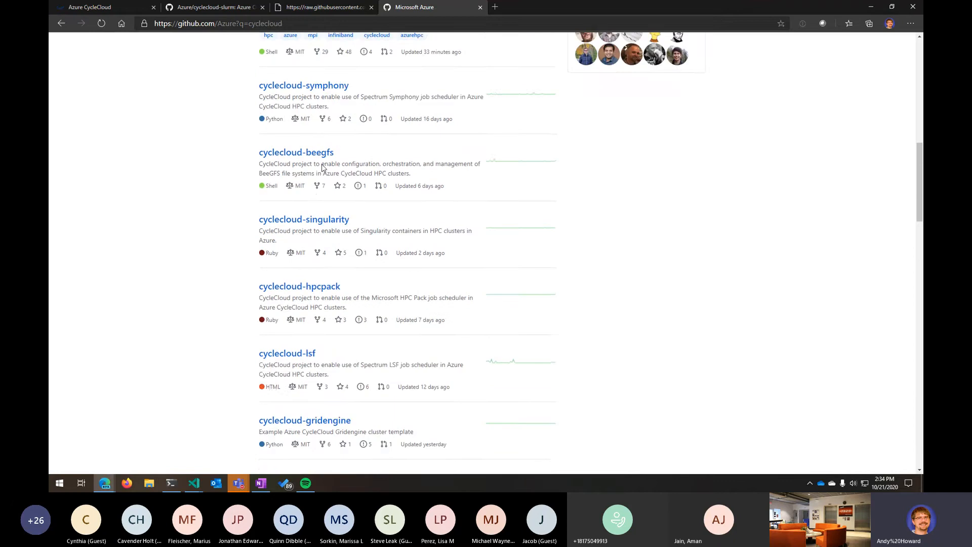
scroll(326, 353, "down", 4)
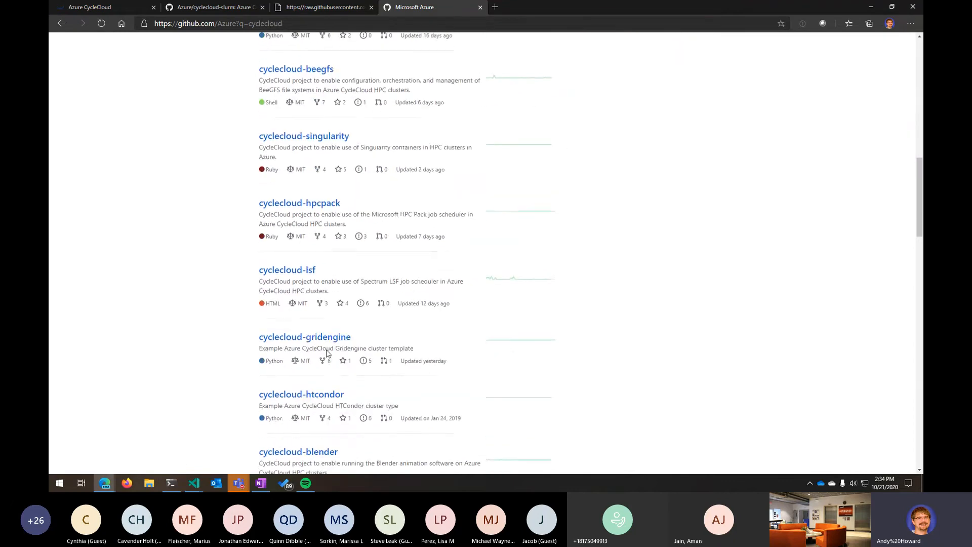
scroll(326, 353, "up", 3)
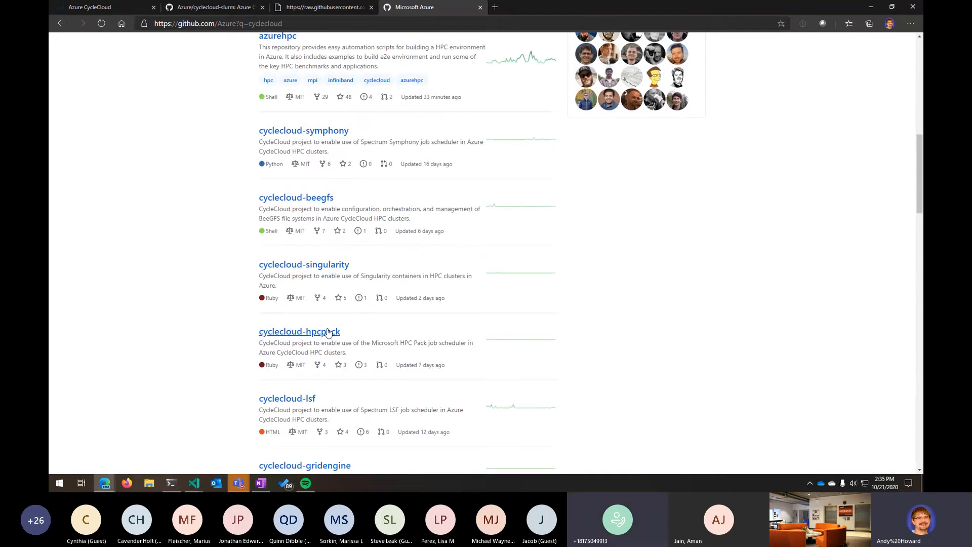
scroll(335, 212, "up", 6)
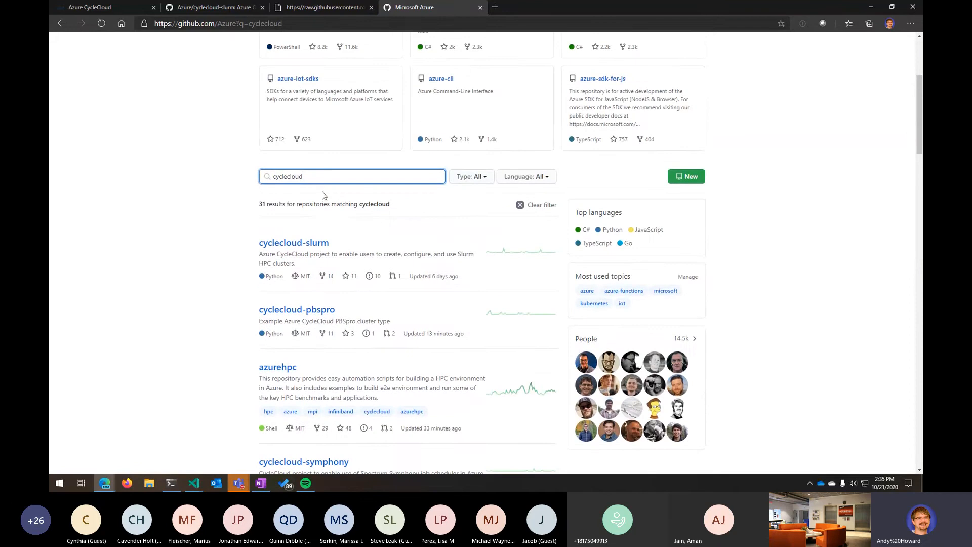
- Filter the repository search to cyclecloud-pbspro and open the pbspro.txt template in its templates folder
type("-pbspro")
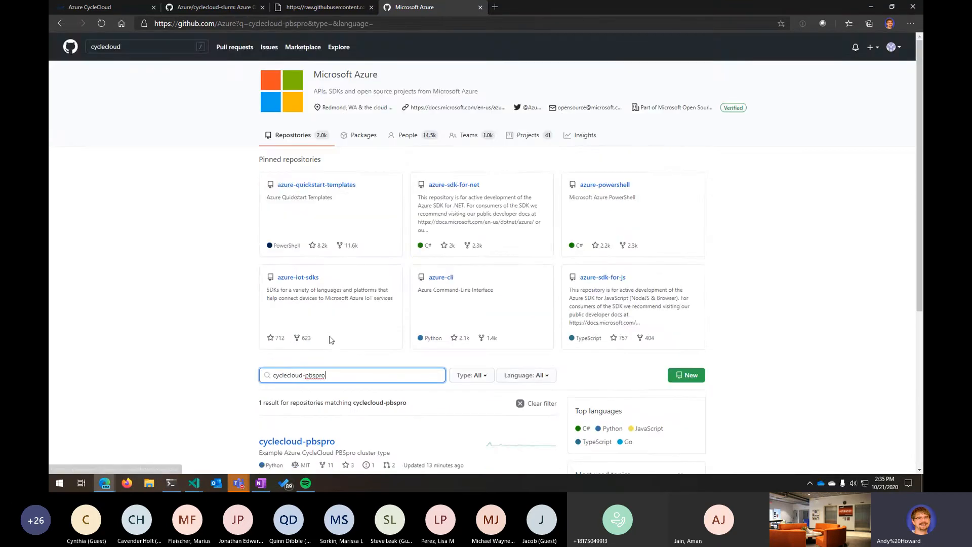
scroll(365, 399, "down", 4)
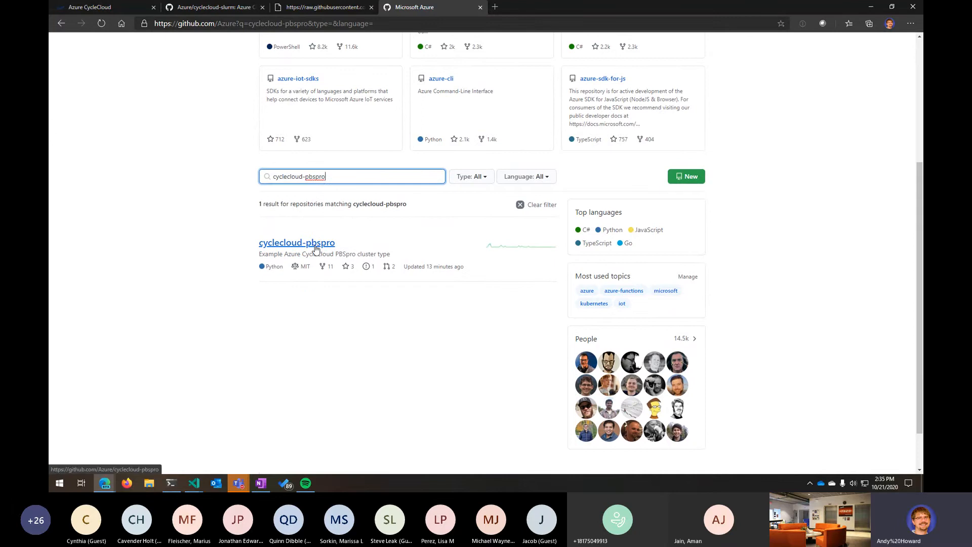
left_click(315, 246)
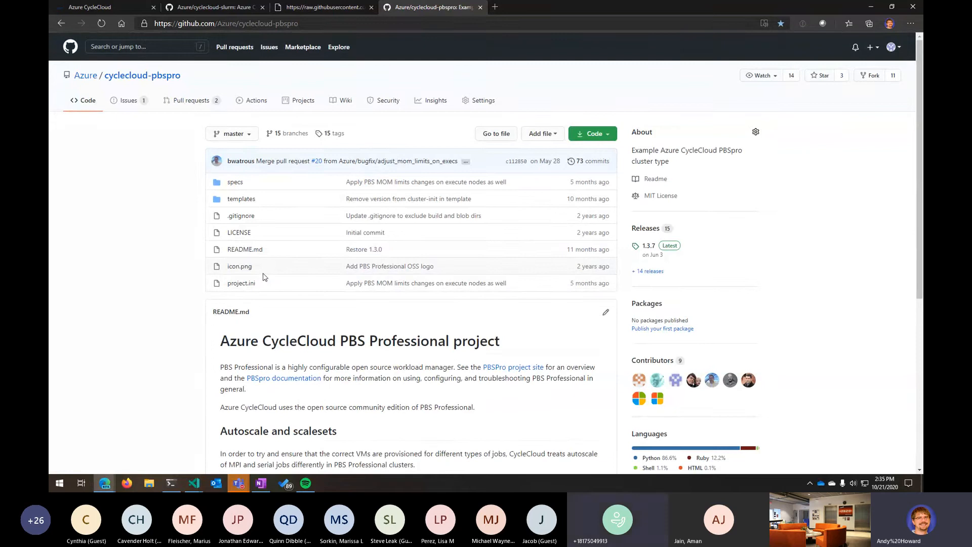
left_click(246, 203)
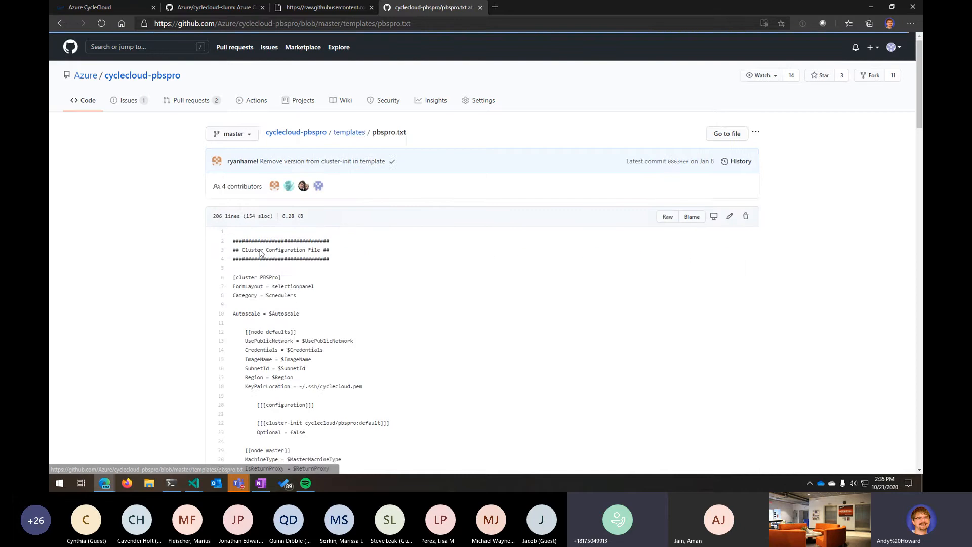
- Highlight the cluster-init cyclecloud/pbspro:default section of the PBSPro template
scroll(445, 349, "down", 3)
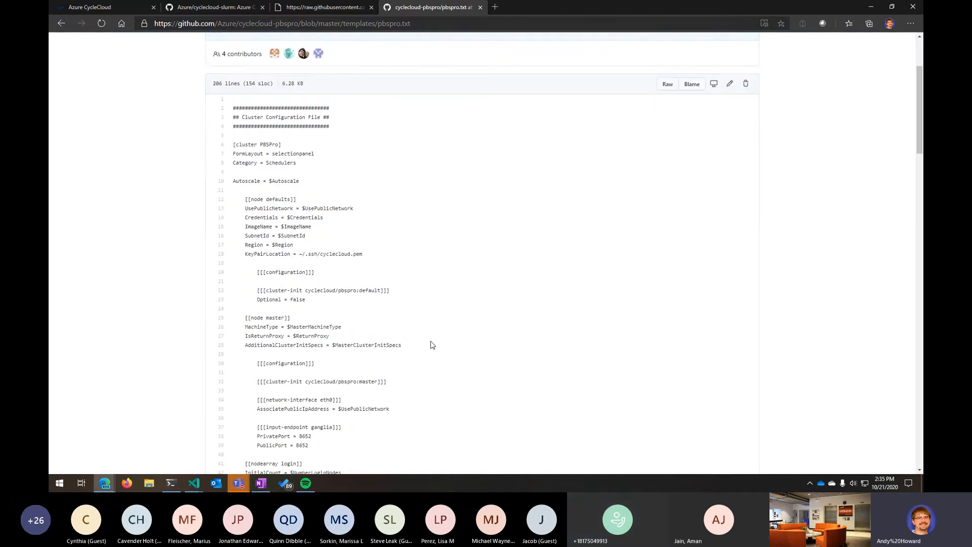
left_click_drag(257, 290, 314, 299)
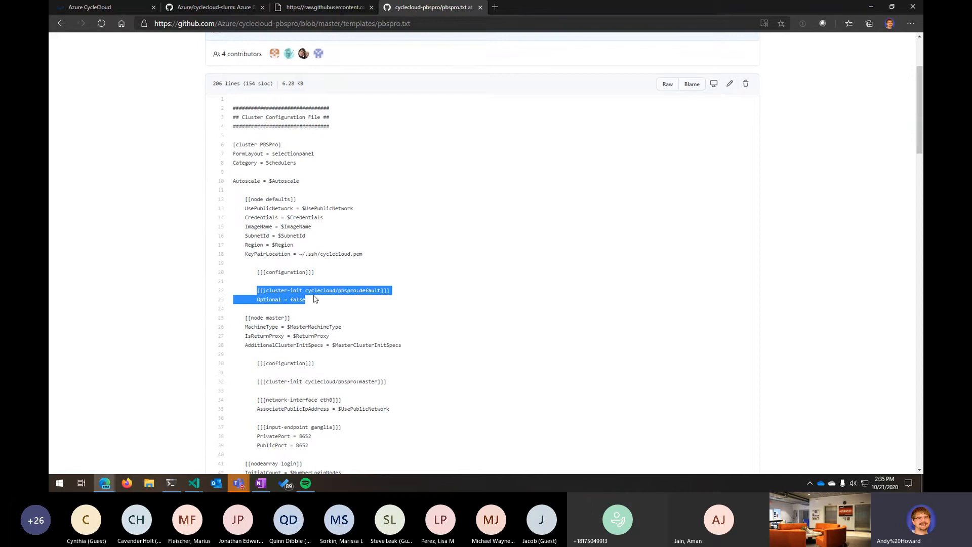
left_click(314, 299)
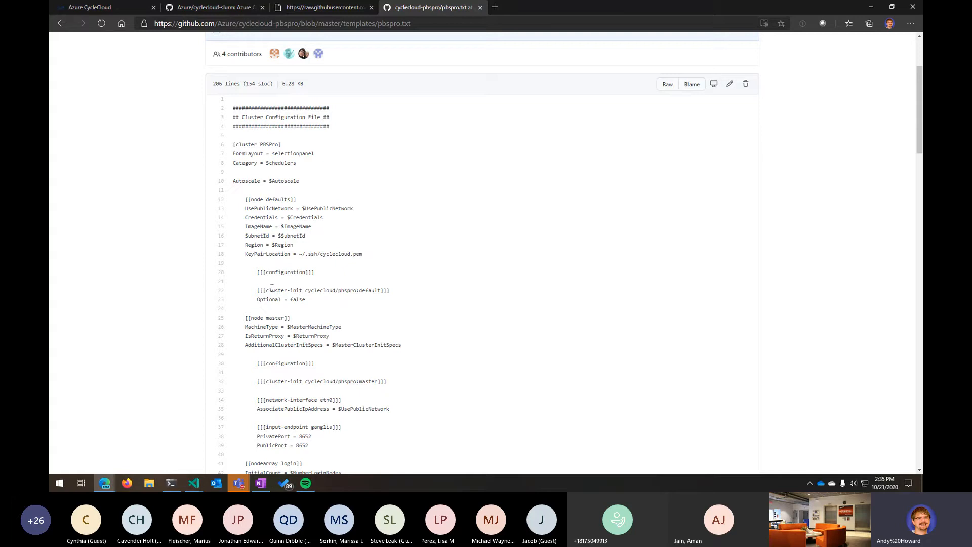
left_click_drag(260, 290, 396, 291)
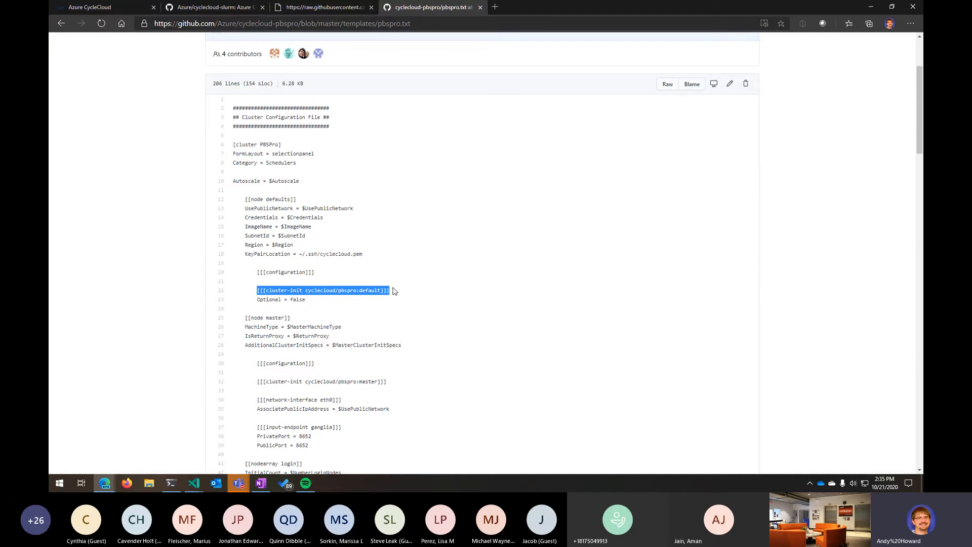
left_click(313, 290)
left_click_drag(307, 290, 339, 293)
left_click(307, 288)
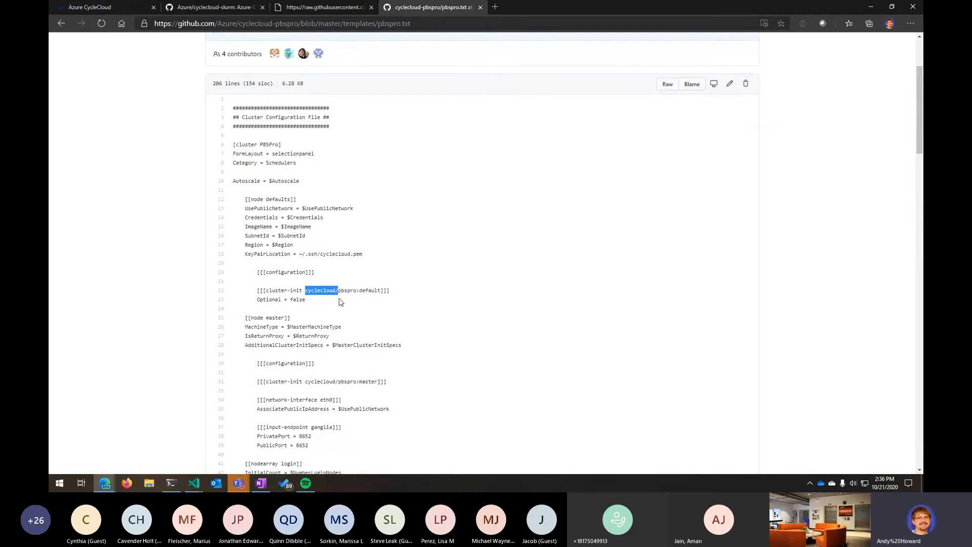
- Return to CycleCloud, close the master node details and open the slurmdemo cluster
left_click(105, 11)
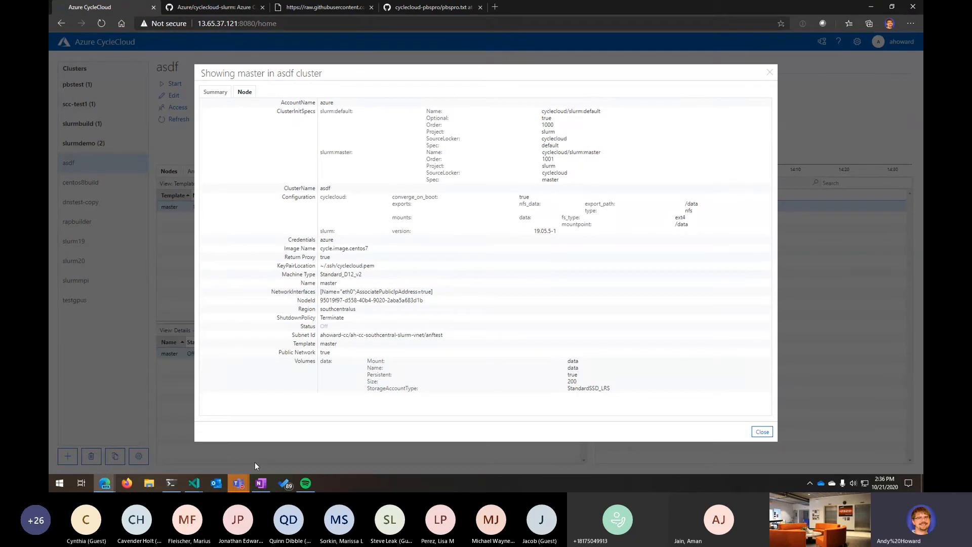
left_click(769, 73)
left_click(85, 144)
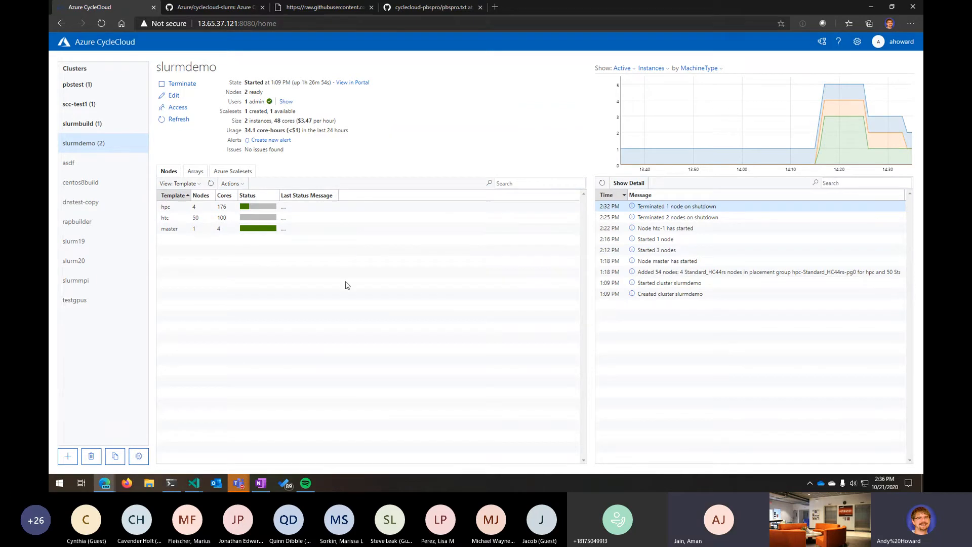
- In the terminal, switch to the next tmux window, change into the demo directory and list its files
left_click(170, 484)
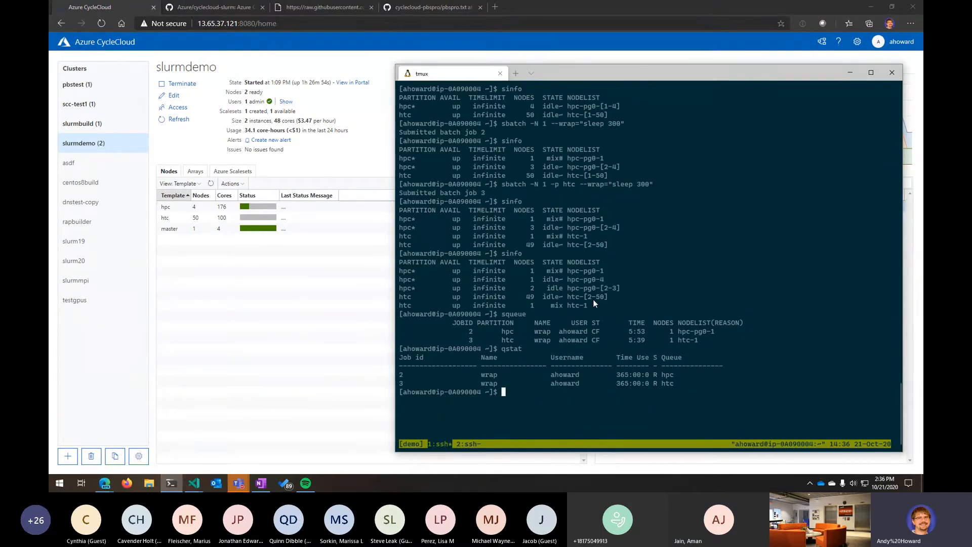
key("ctrl+b")
key("n")
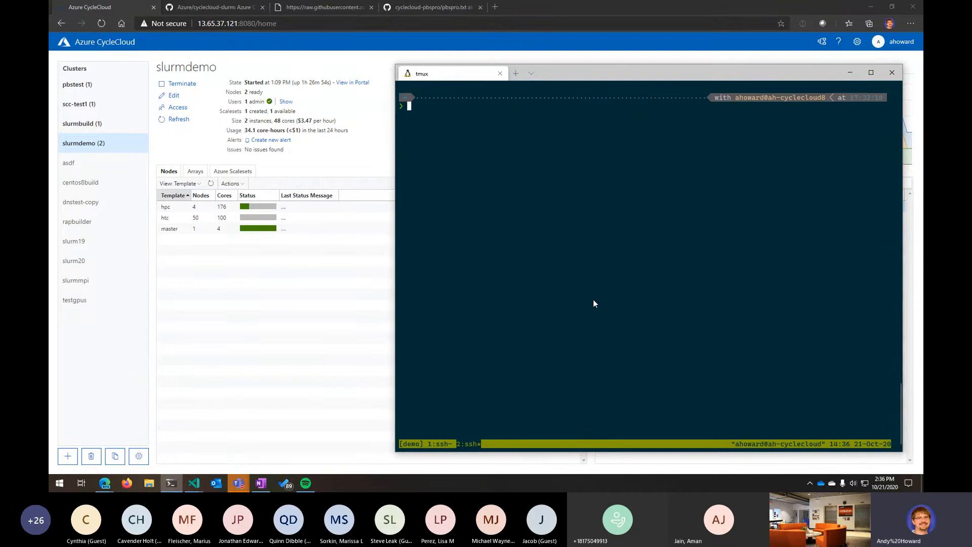
type("cd demo")
key("Return")
type("ls")
key("Return")
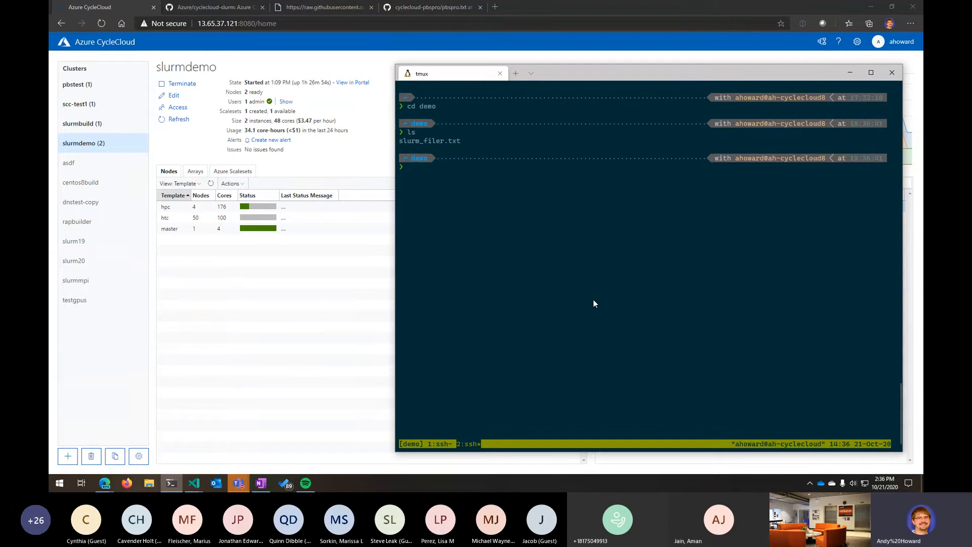
- Export the slurmdemo cluster's parameters with cyclecloud export_parameters and select the output
type("cyclecloud export_parameters slurmdemo")
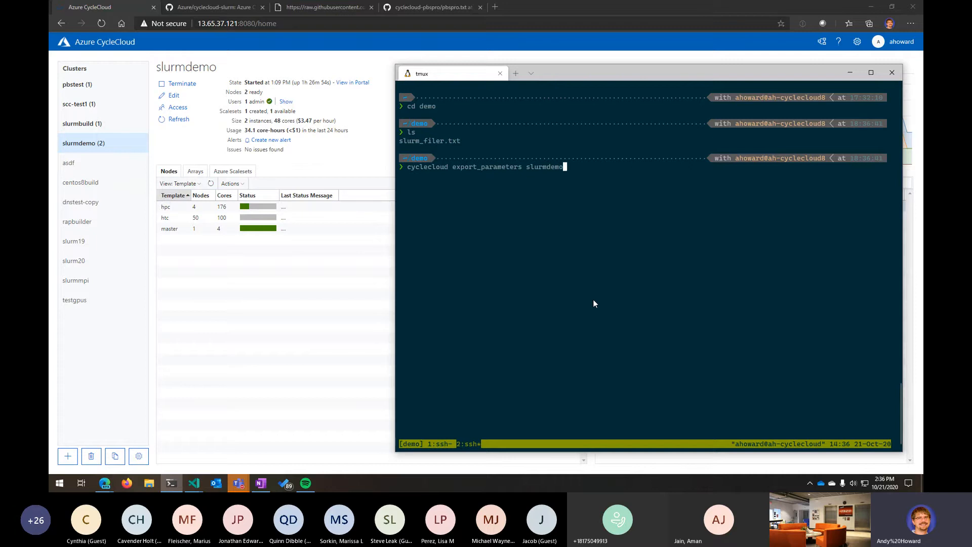
key("Return")
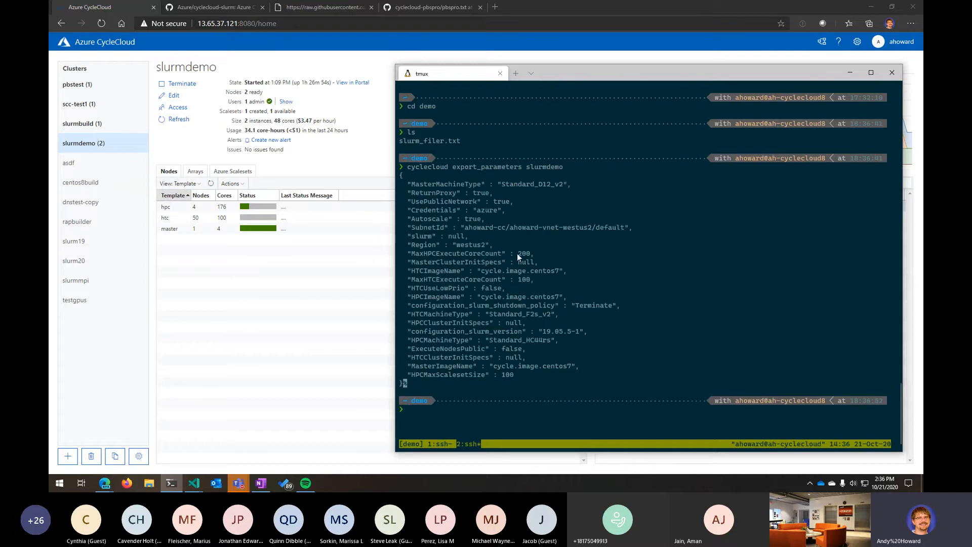
left_click_drag(400, 173, 400, 387)
left_click_drag(427, 182, 583, 364)
- Rerun the export, redirecting the slurmdemo parameters into slurmdemo.json
key("Up")
type(">")
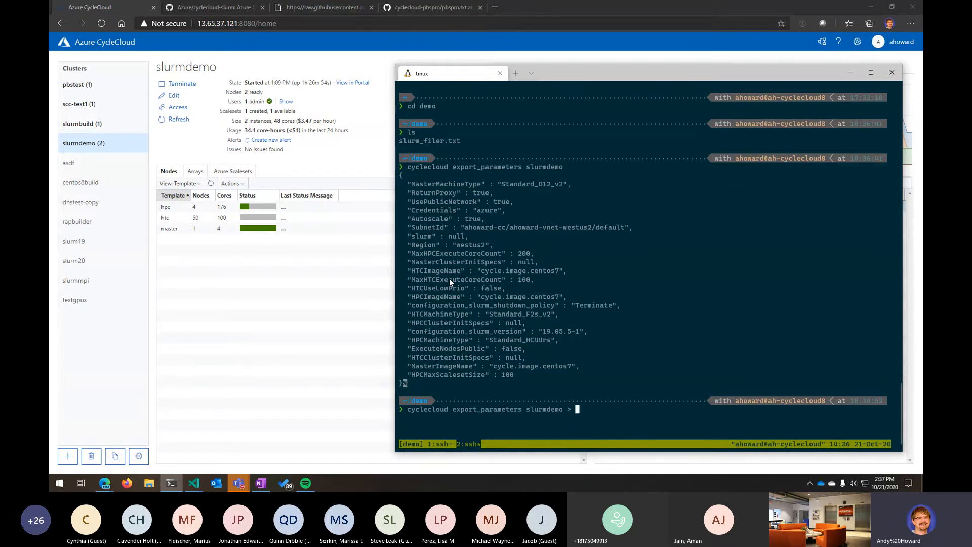
type("slurmdemo.json")
key("Return")
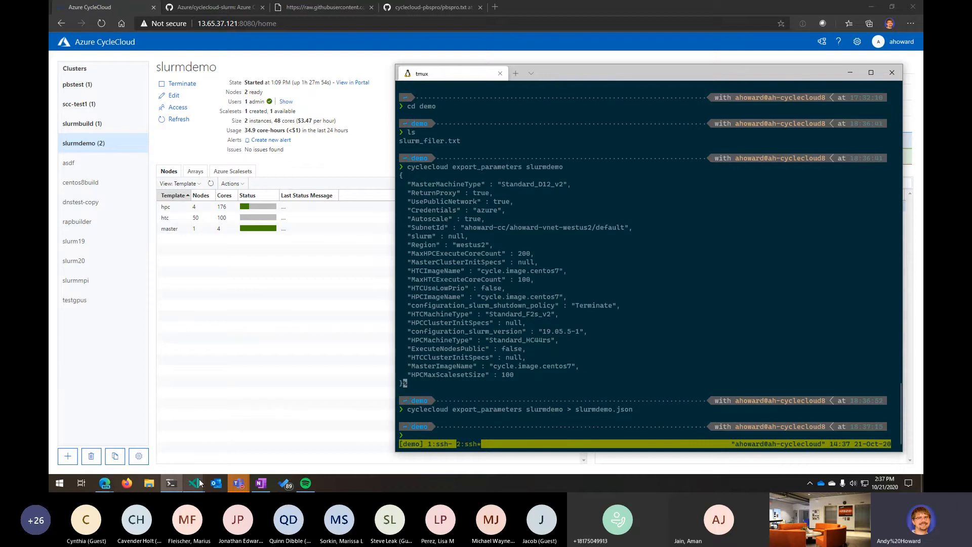
- Switch to VS Code and open slurmdemo.json from the explorer
mouse_move(194, 481)
left_click(233, 433)
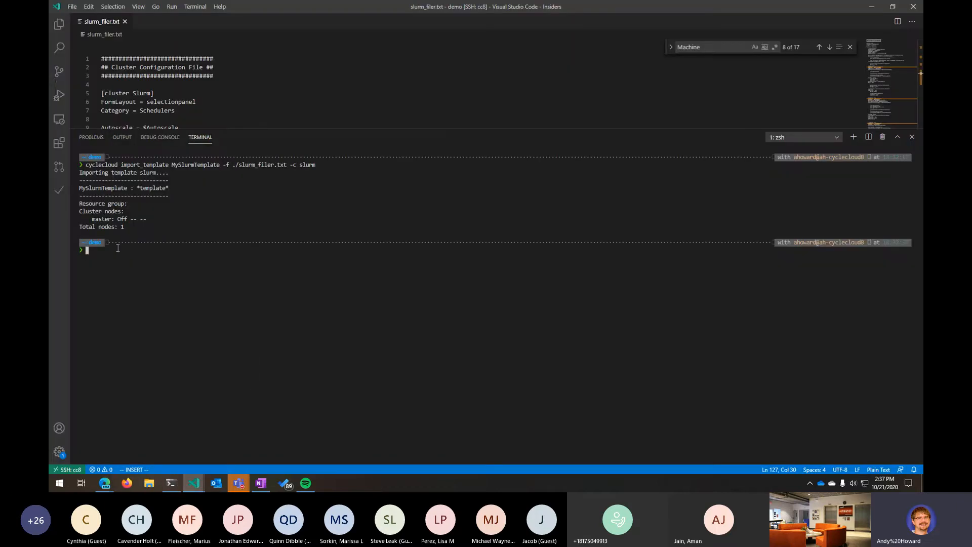
left_click(59, 24)
left_click(96, 66)
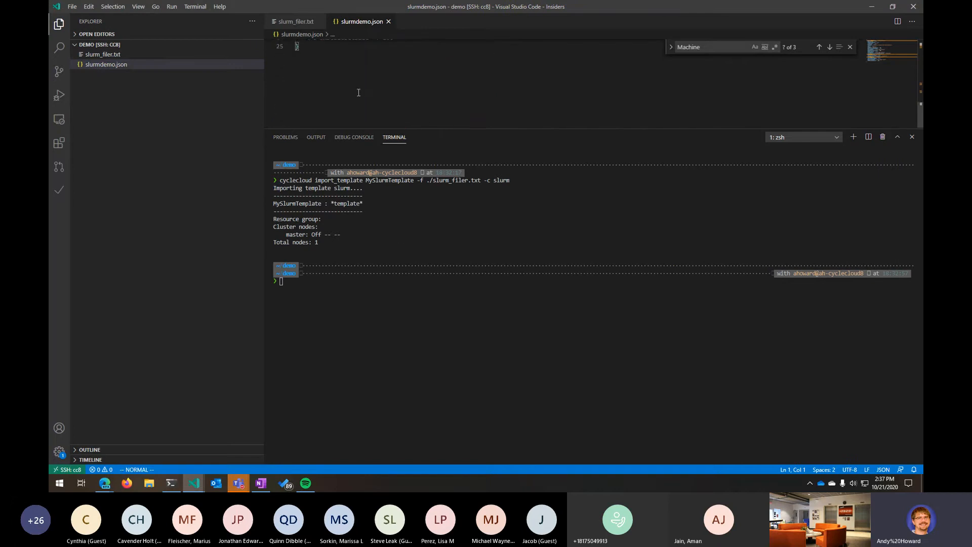
- Enlarge the editor area and add a comma and new line after the HPCMaxScalesetSize entry
scroll(506, 118, "up", 2)
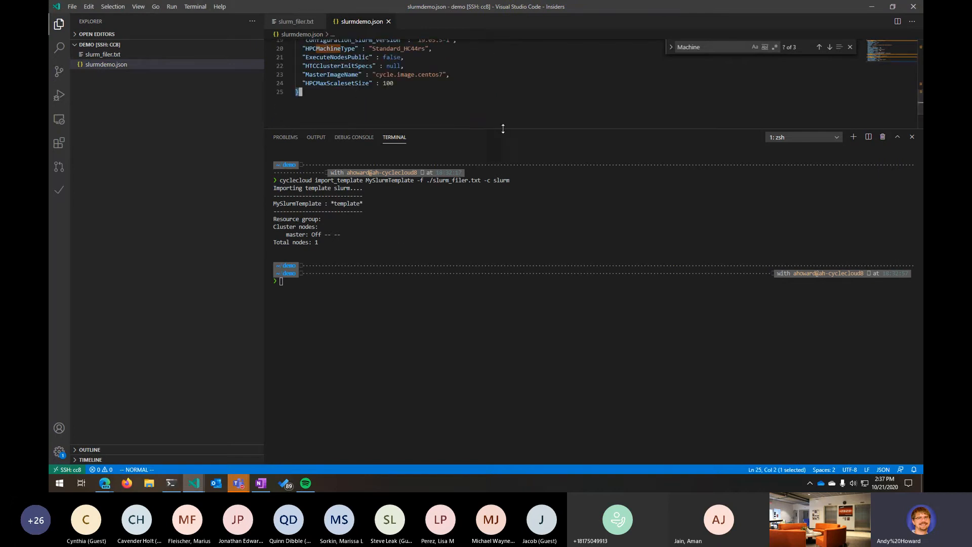
left_click_drag(503, 131, 503, 397)
scroll(482, 269, "up", 6)
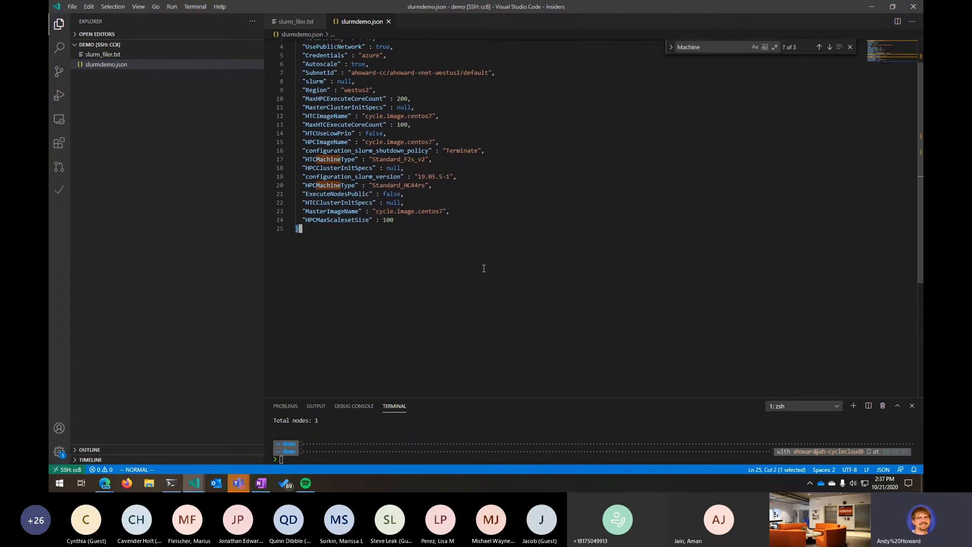
left_click(418, 250)
left_click(426, 258)
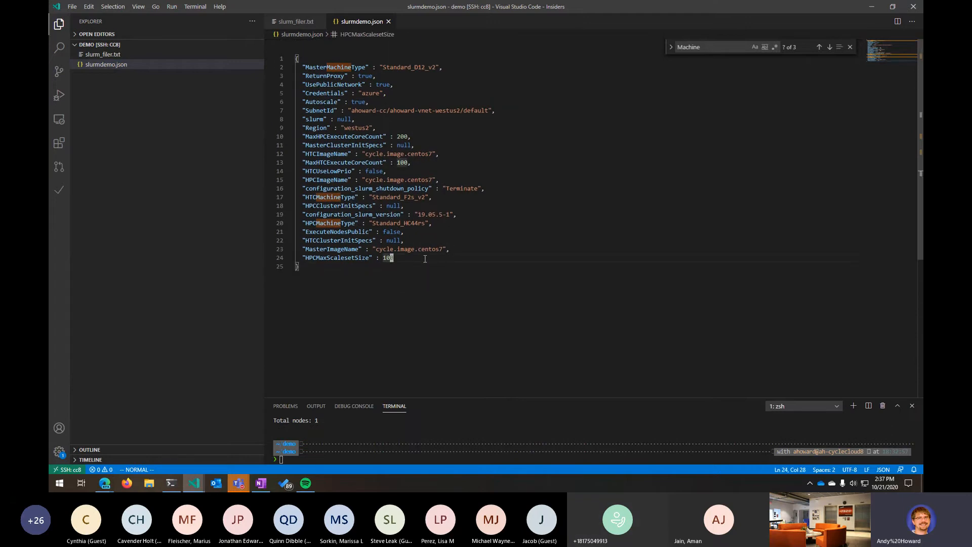
type("A,")
key("Return")
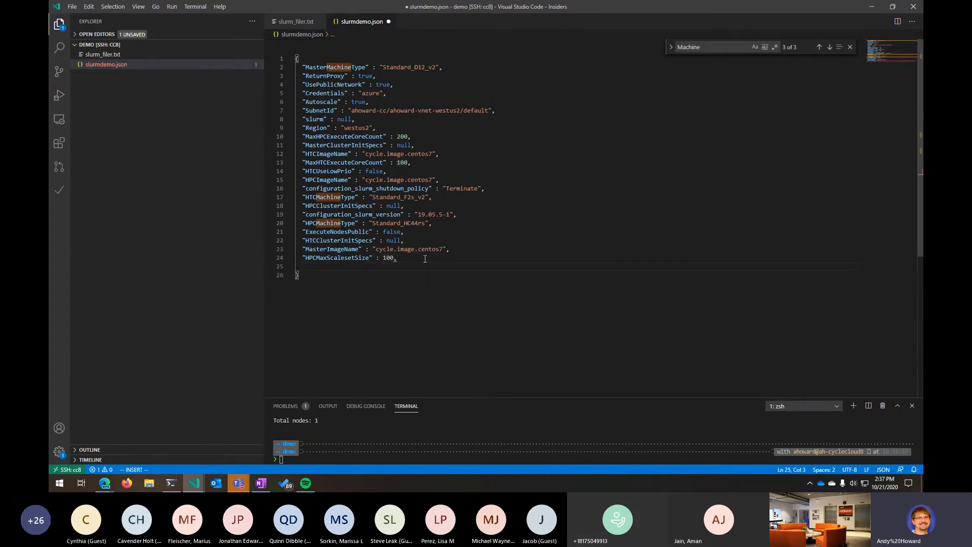
- Add a GPUMachineType entry set to Standard_NC24 and save slurmdemo.json
type("\"GPU")
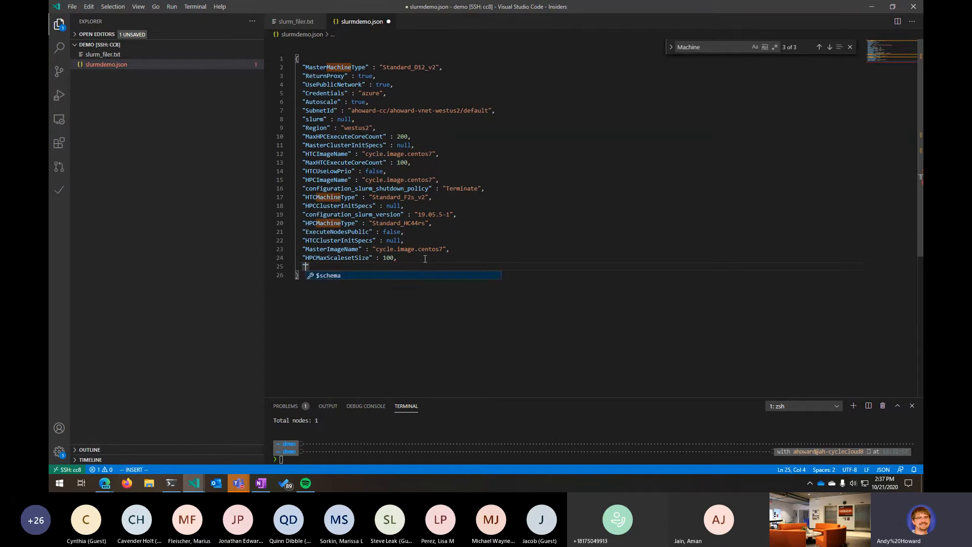
type("MachineTyep")
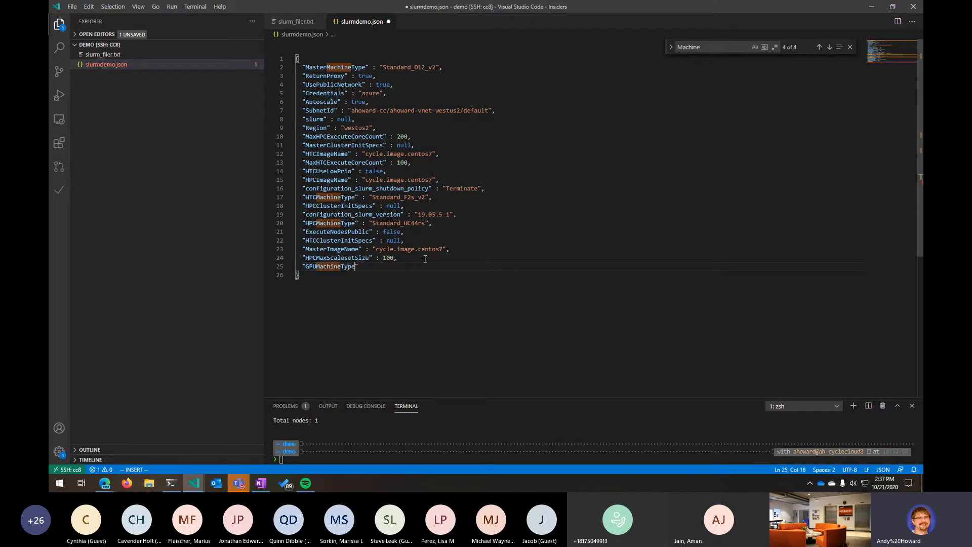
type("\" : \"")
type("Standard_")
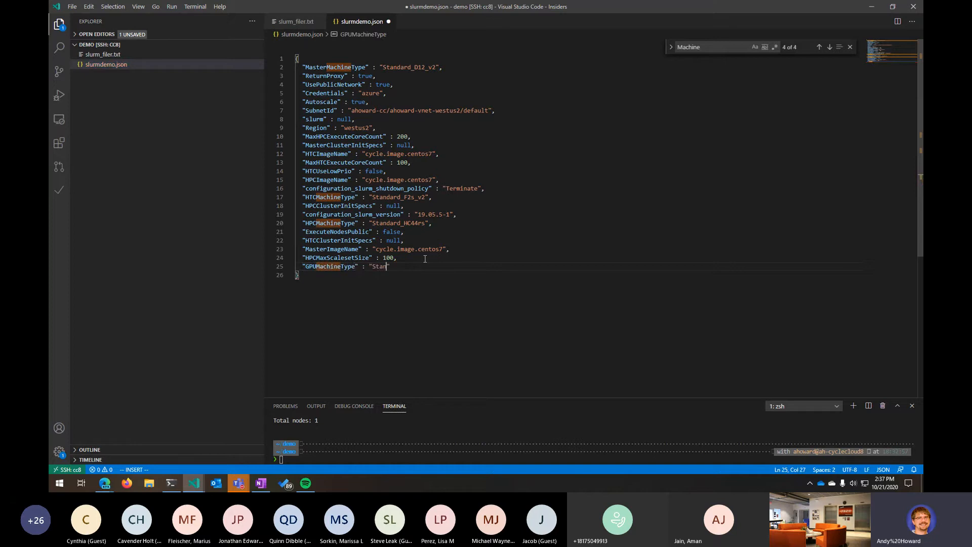
type("NC24")
key("ctrl+s")
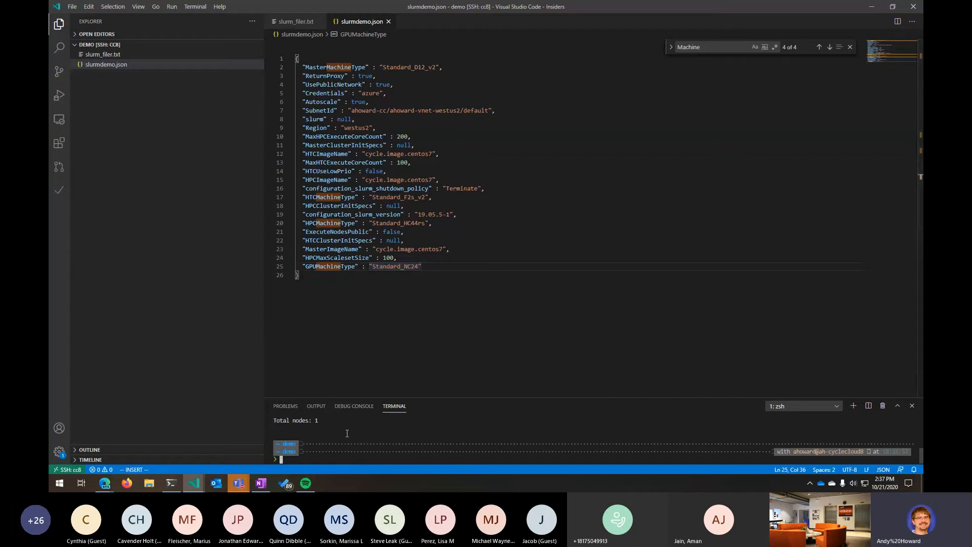
- Recall the previous template import command in the terminal and change import_template to import_cluster
key("Up")
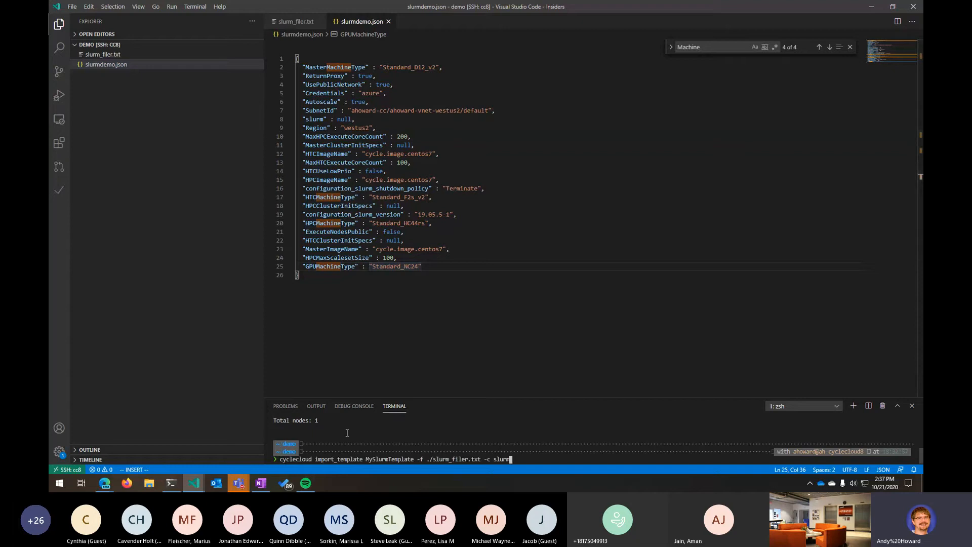
key("Left")
key("Left")
key("Left")
key("Left")
key("Left")
key("Left")
key("Left")
key("Left")
key("Left")
key("Left")
key("Left")
key("Left")
key("Left")
key("Left")
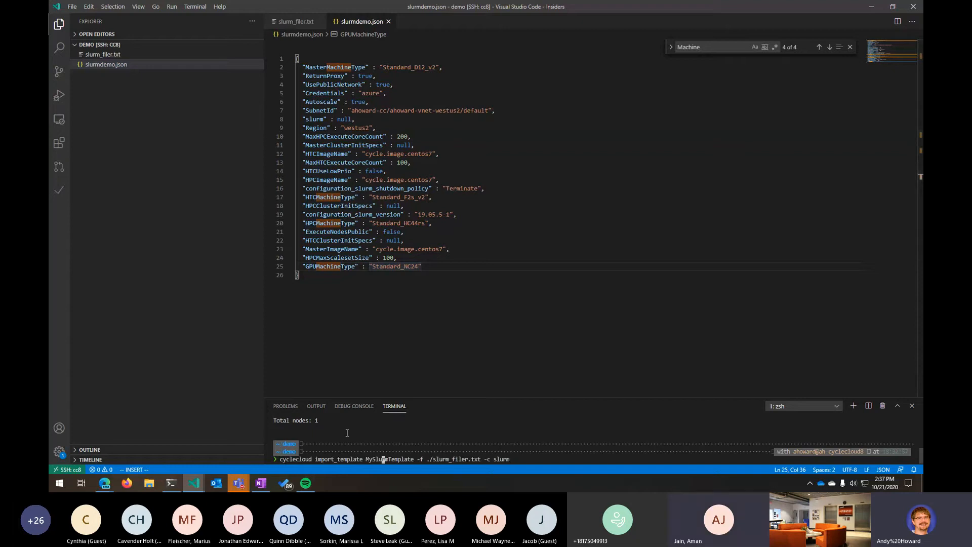
left_click(485, 395)
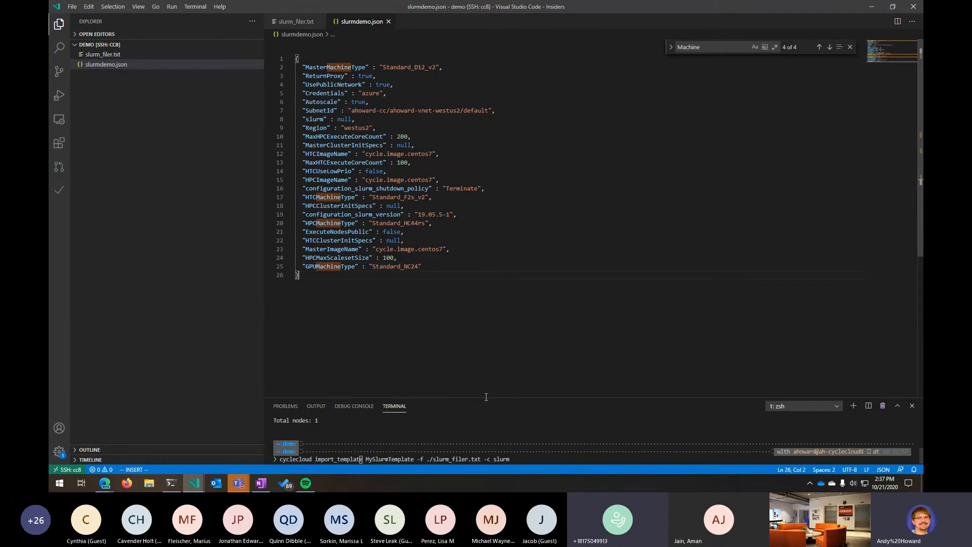
left_click_drag(484, 398, 485, 277)
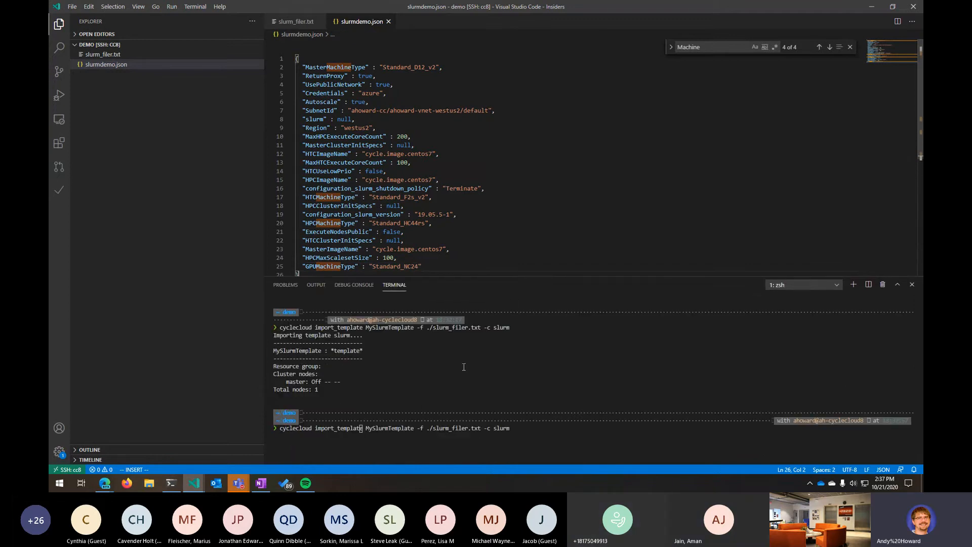
left_click(423, 408)
key("BackSpace")
key("BackSpace")
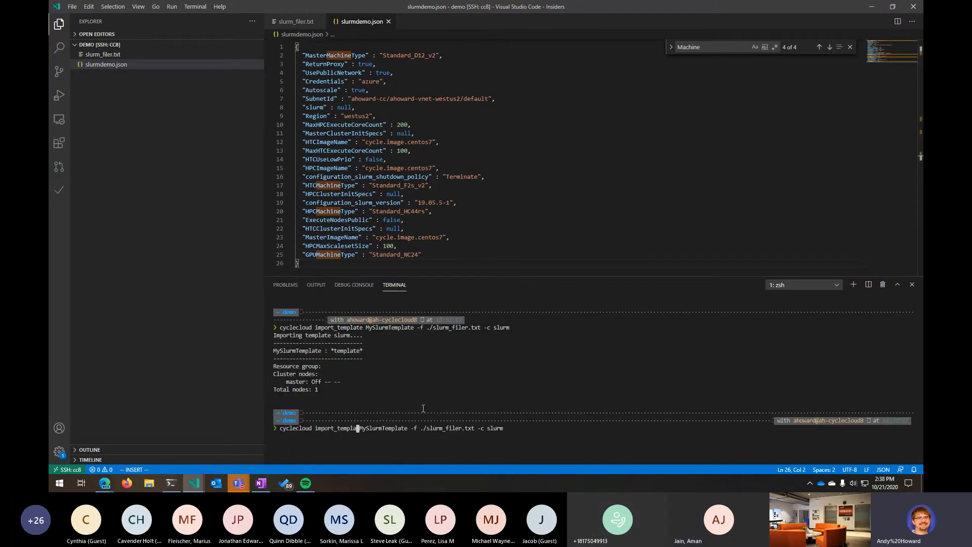
key("Delete")
key("Delete")
key("BackSpace")
key("BackSpace")
key("BackSpace")
key("BackSpace")
key("BackSpace")
type("cluster")
- Replace the template name with slurmdemo and try to run the import_cluster command with ./slurm_filer.txt and -c slurm
key("Escape")
key("asciitilde")
key("asciitilde")
key("asciitilde")
key("asciitilde")
key("asciitilde")
key("asciitilde")
key("asciitilde")
key("asciitilde")
key("asciitilde")
key("asciitilde")
key("asciitilde")
key("asciitilde")
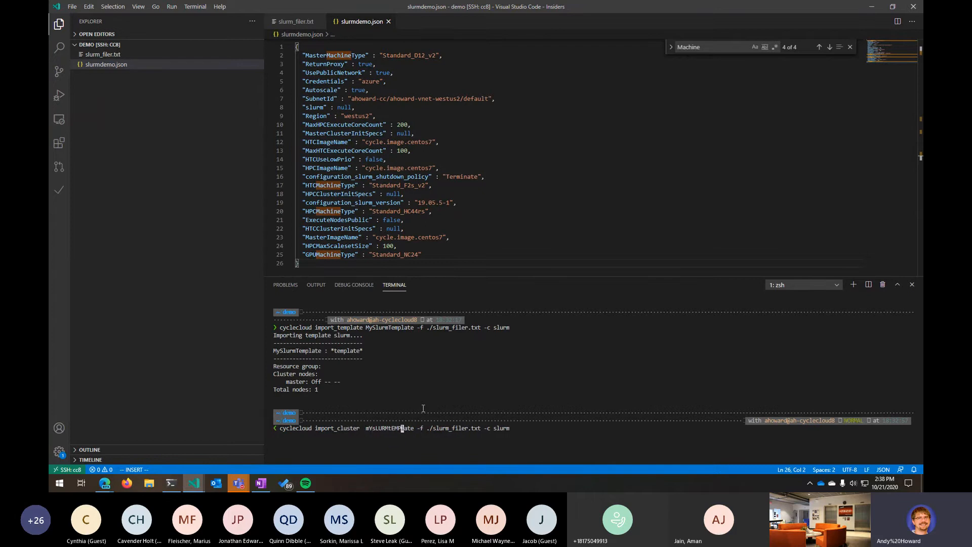
key("asciitilde")
key("Left")
key("Left")
key("Left")
key("Left")
key("Left")
key("Left")
key("Left")
key("Left")
key("c")
key("w")
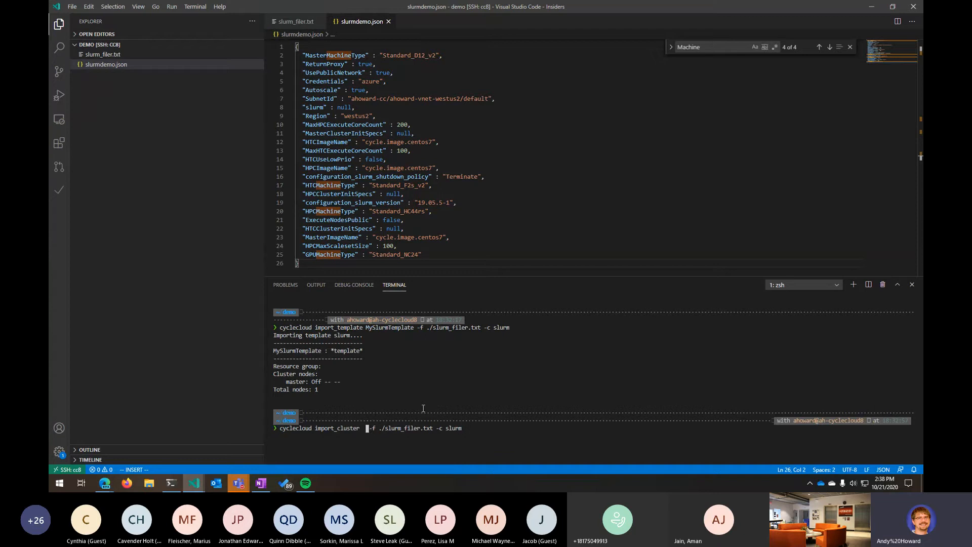
type("slurmdemo")
key("Escape")
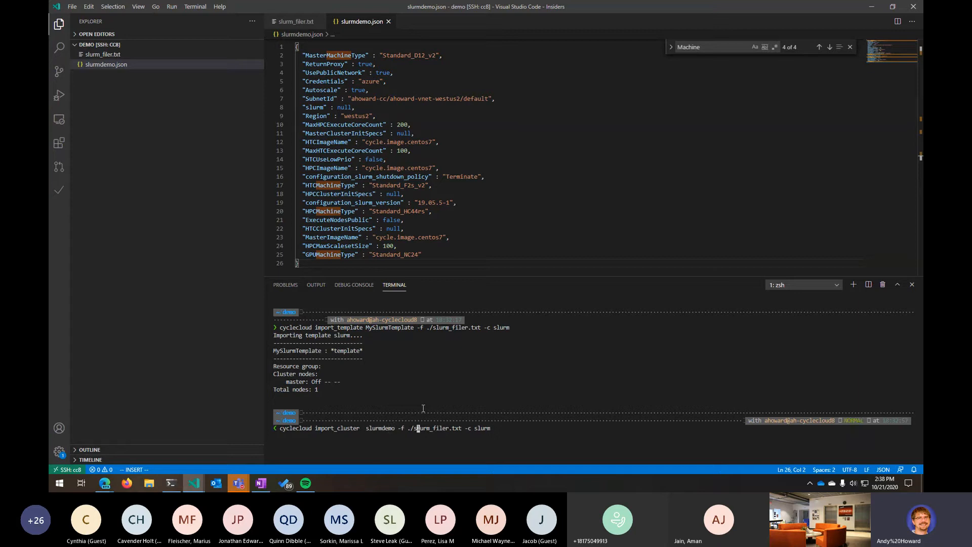
key("l")
key("l")
key("l")
key("l")
key("k")
key("j")
key("a")
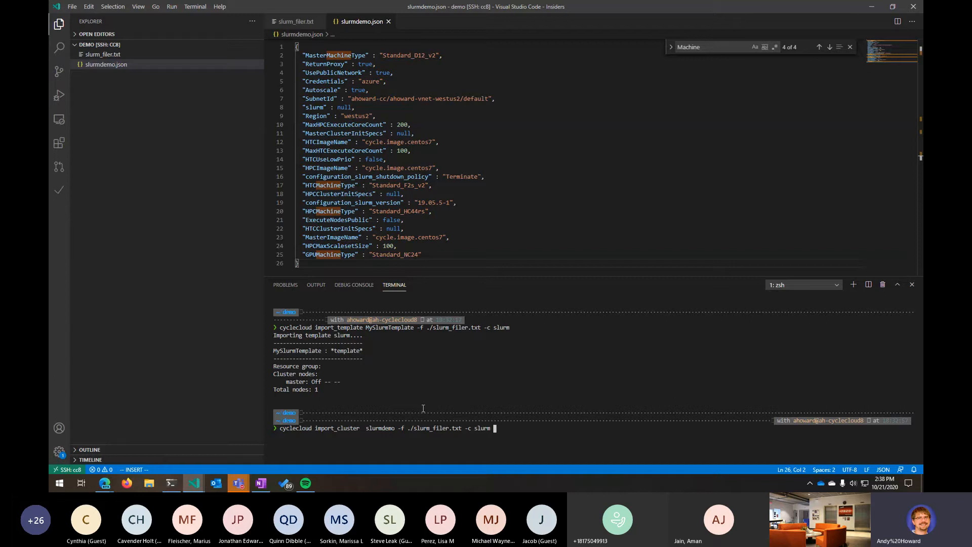
type("--force")
key("BackSpace")
key("BackSpace")
key("BackSpace")
key("BackSpace")
key("BackSpace")
key("BackSpace")
key("BackSpace")
key("BackSpace")
key("Return")
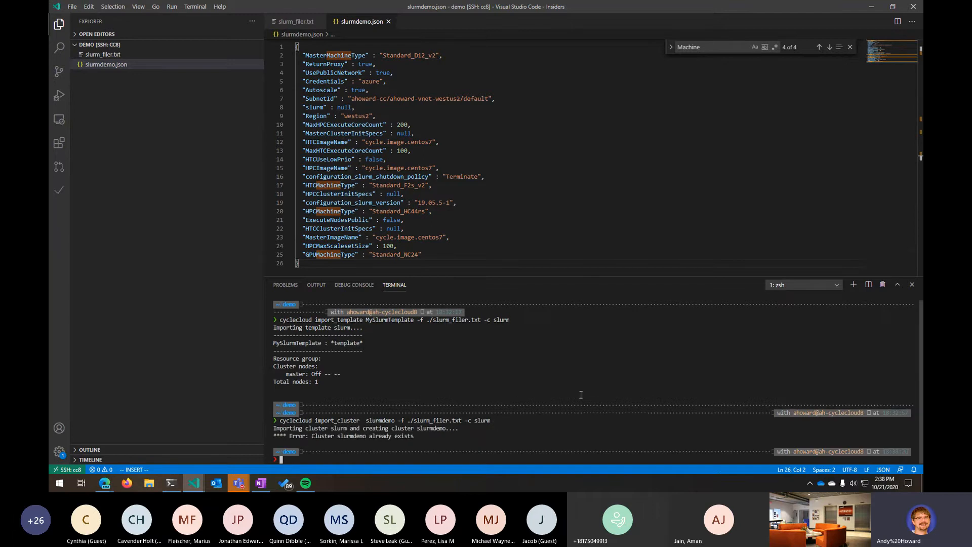
- Rerun the cluster import adding -p slurmdemo.json and --force to the command
key("Up")
type("--f")
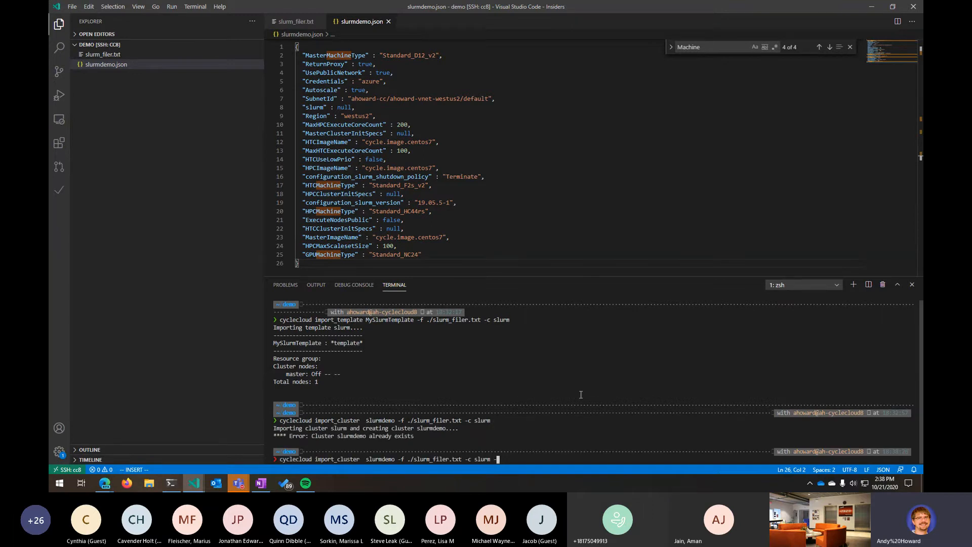
key("BackSpace")
key("BackSpace")
type("rm -p slurmde")
key("Tab")
type("--force")
key("Return")
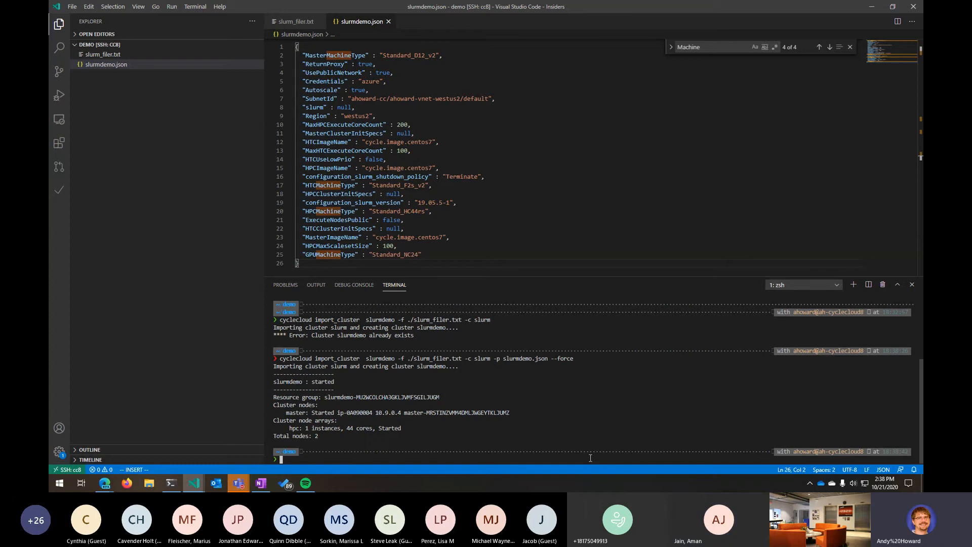
- Switch to the CycleCloud web page and inspect the slurmdemo cluster's nodes and node arrays
mouse_move(104, 487)
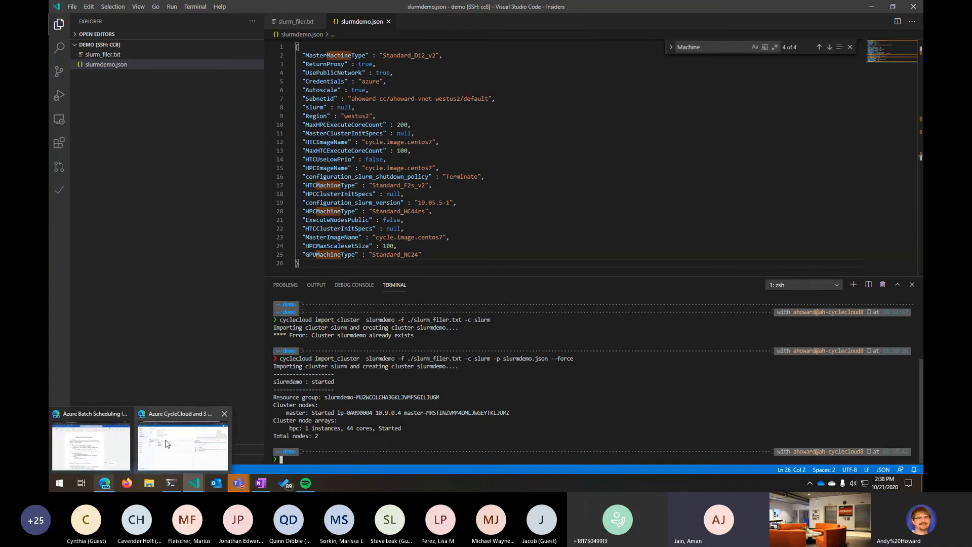
left_click(166, 441)
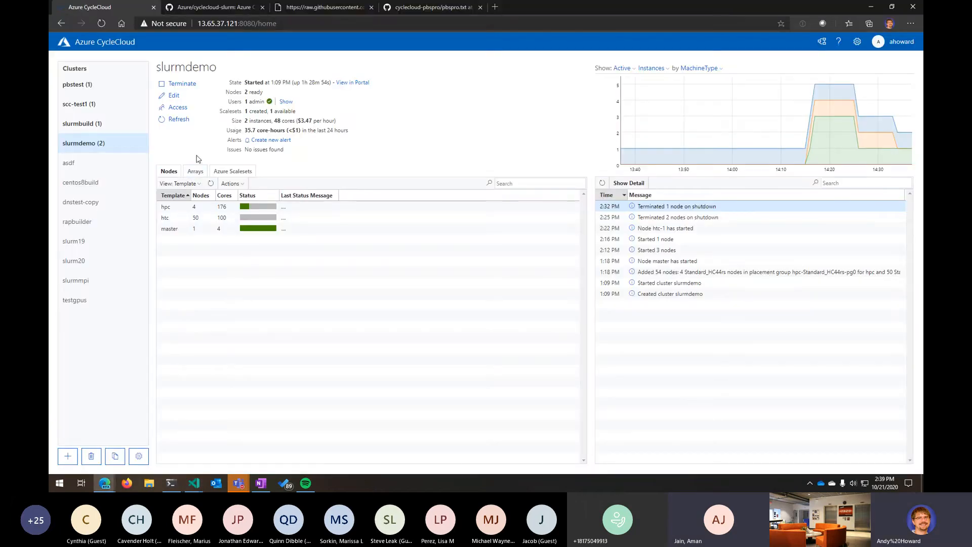
left_click(177, 120)
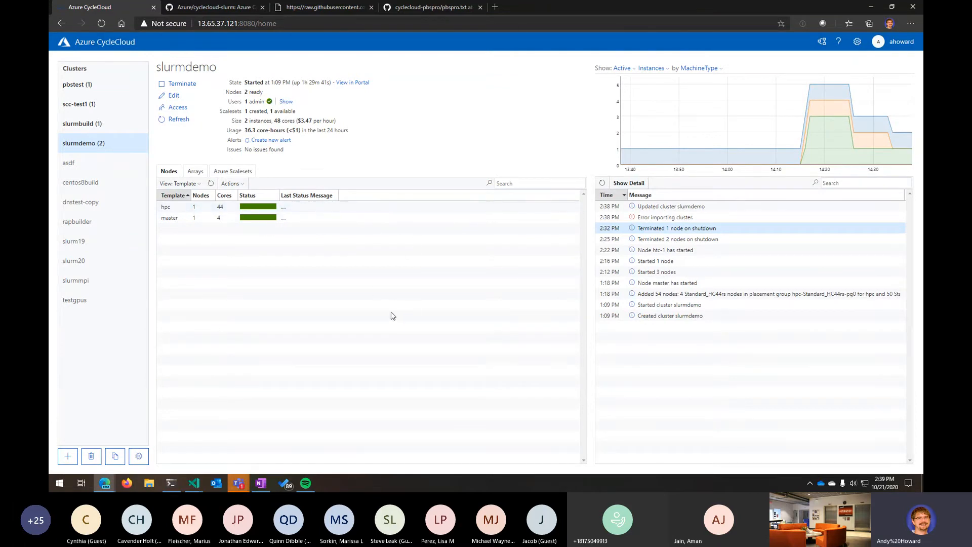
left_click(201, 173)
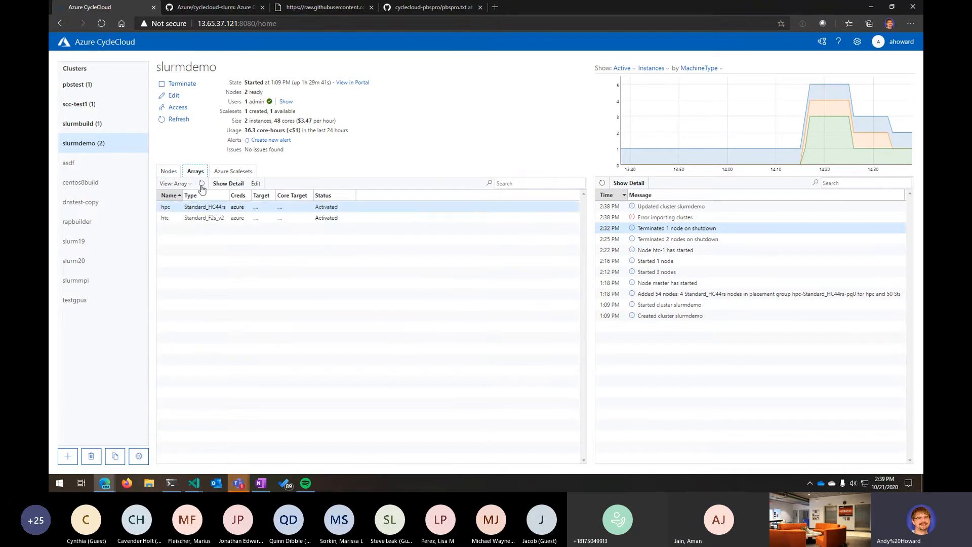
left_click(205, 183)
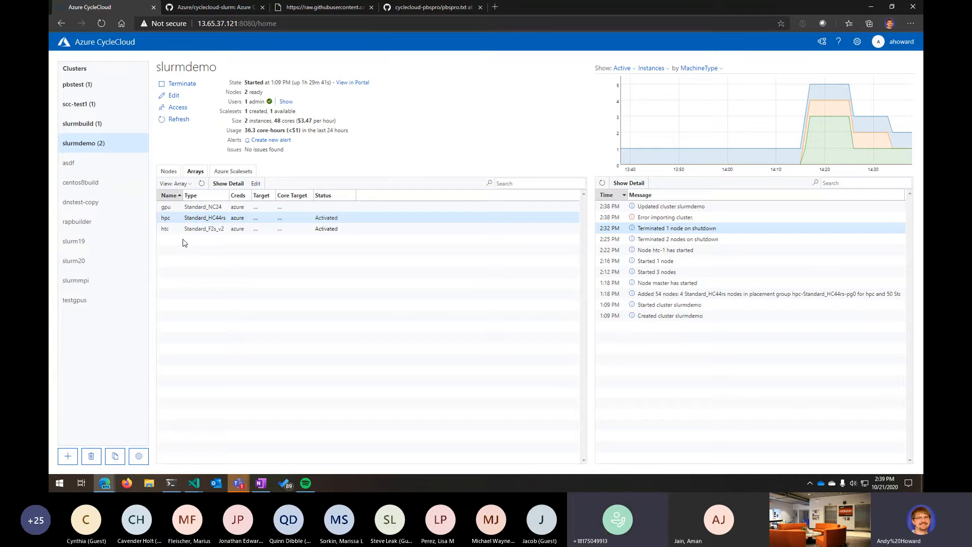
left_click(169, 172)
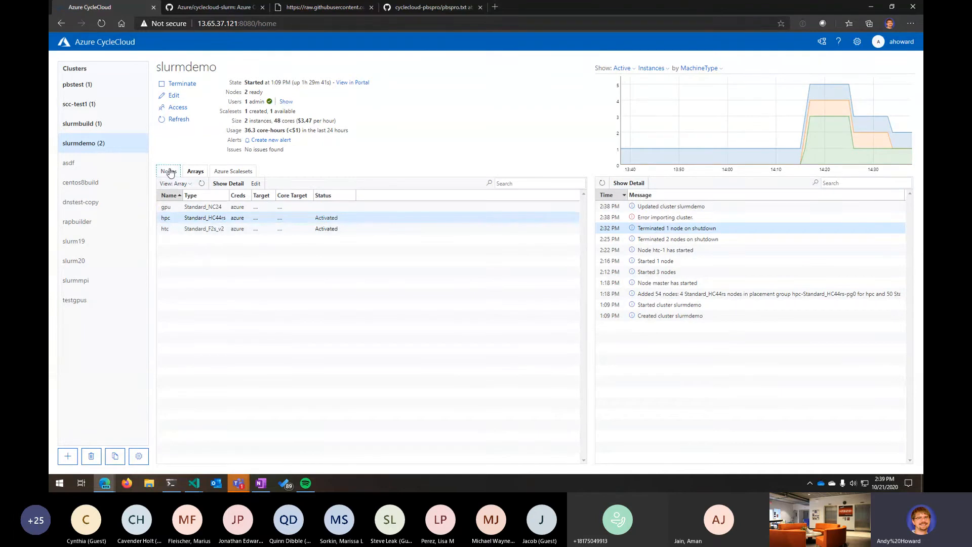
left_click(178, 120)
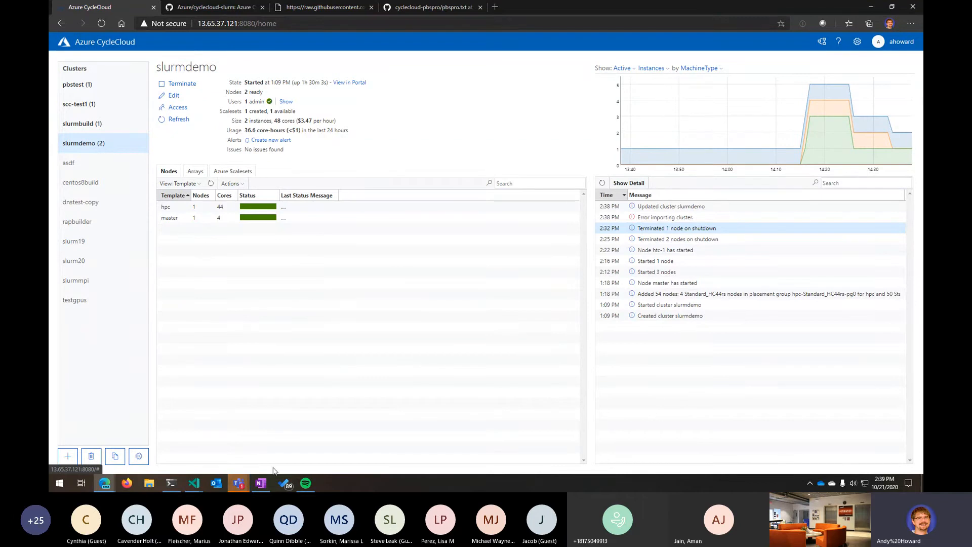
- Switch to the tmux terminal's master node window and become root with sudo -i
left_click(170, 484)
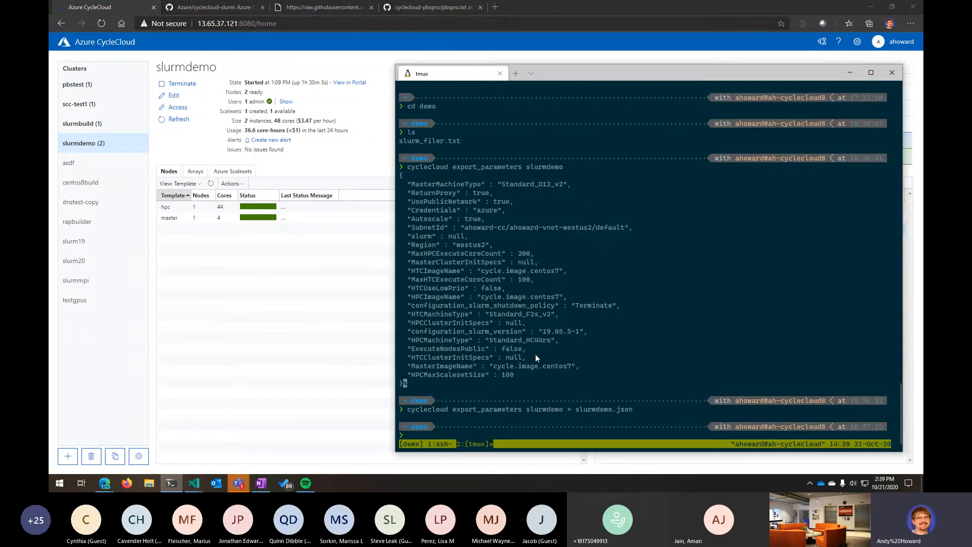
key("ctrl+b")
key("1")
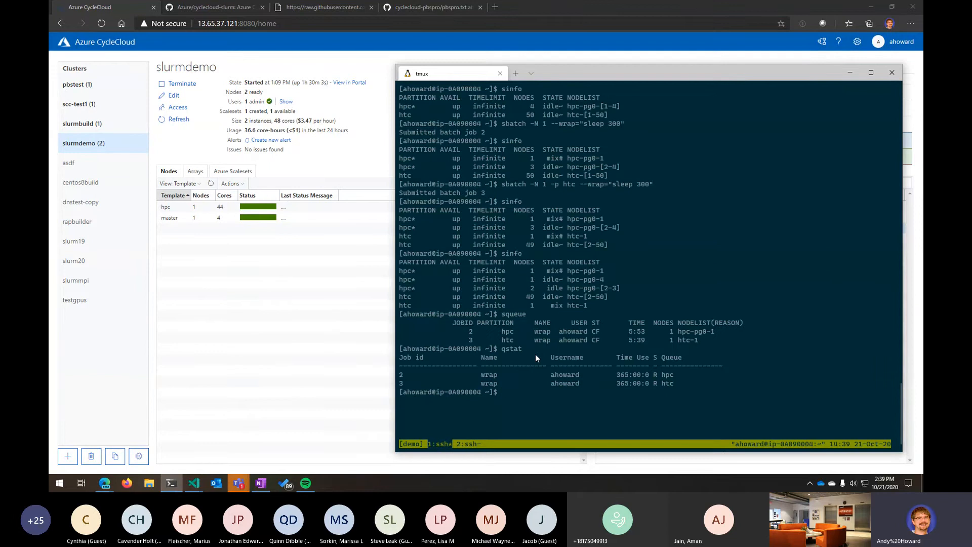
type("sudo -i")
key("Return")
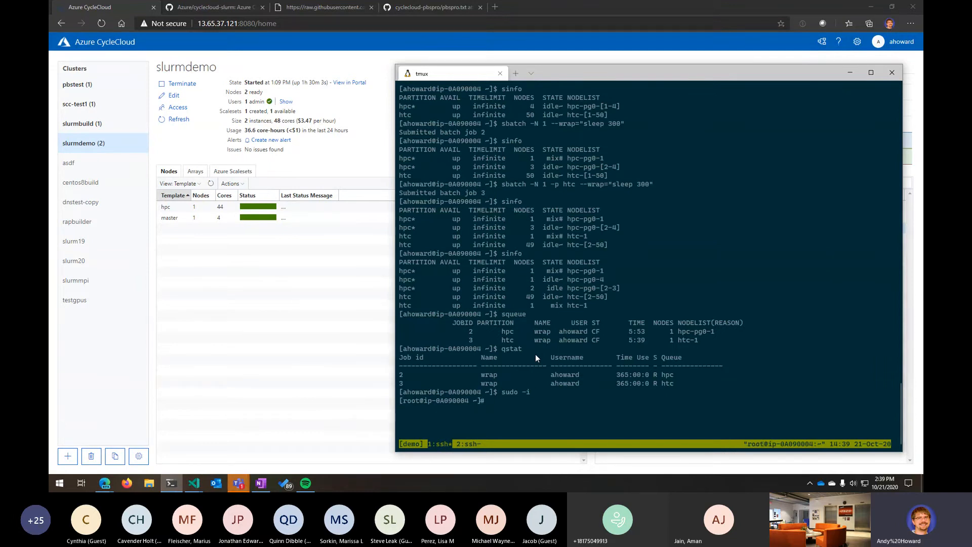
- Open the CycleCloud Slurm documentation and copy the cd command from the Making Cluster Changes section
left_click(212, 6)
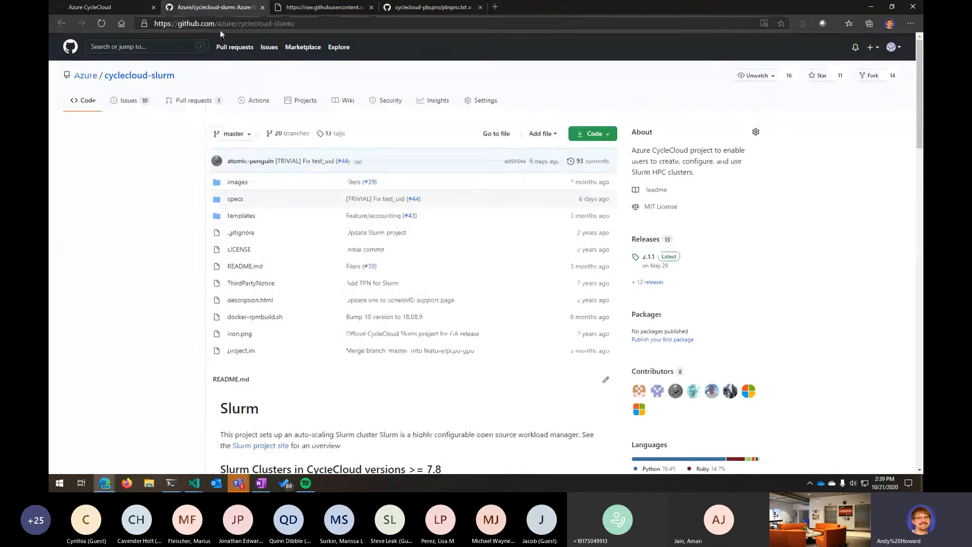
left_click(223, 26)
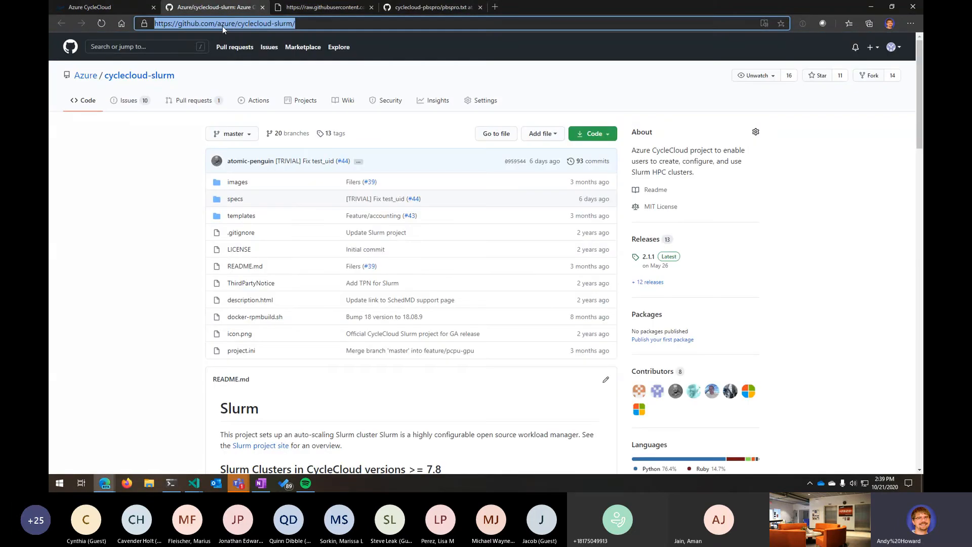
type("docs.microsof")
key("Return")
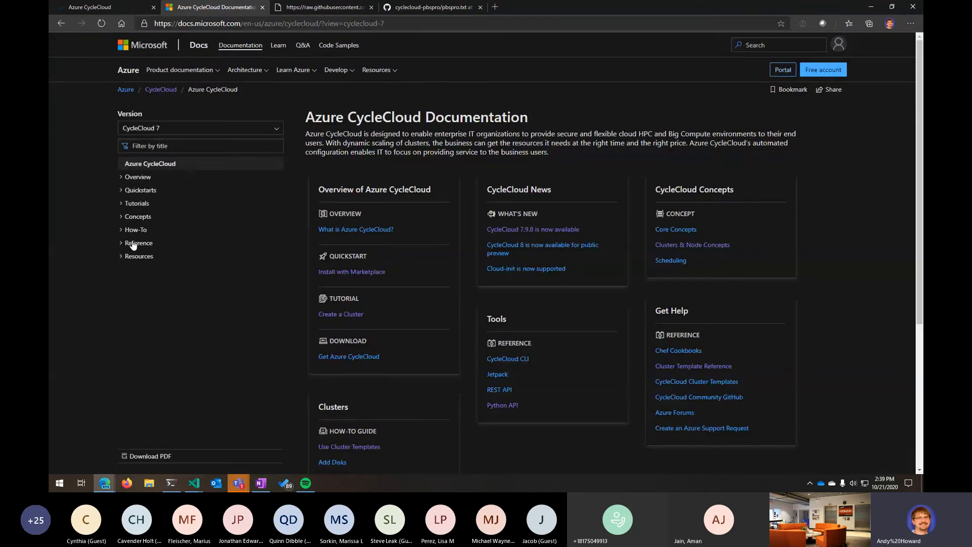
left_click(133, 244)
left_click(144, 349)
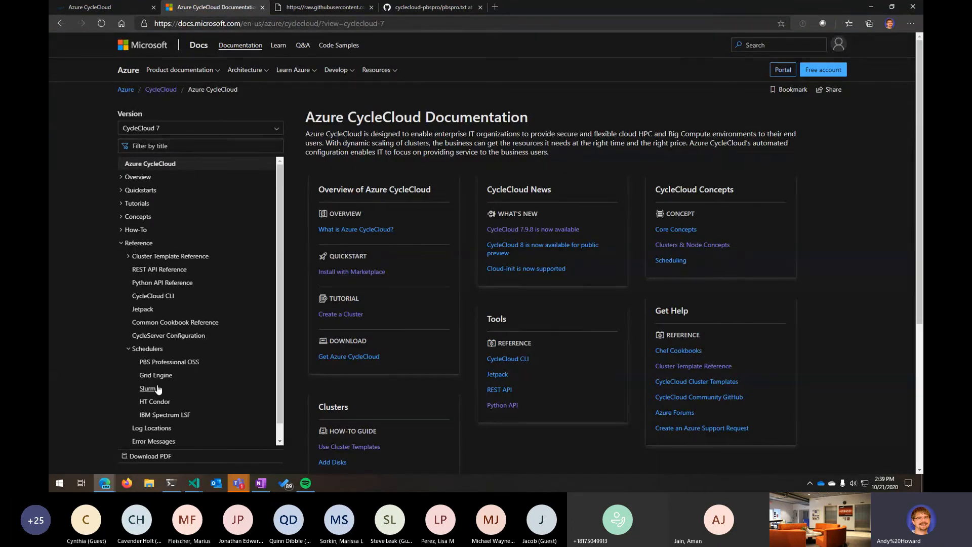
left_click(152, 389)
scroll(512, 332, "down", 6)
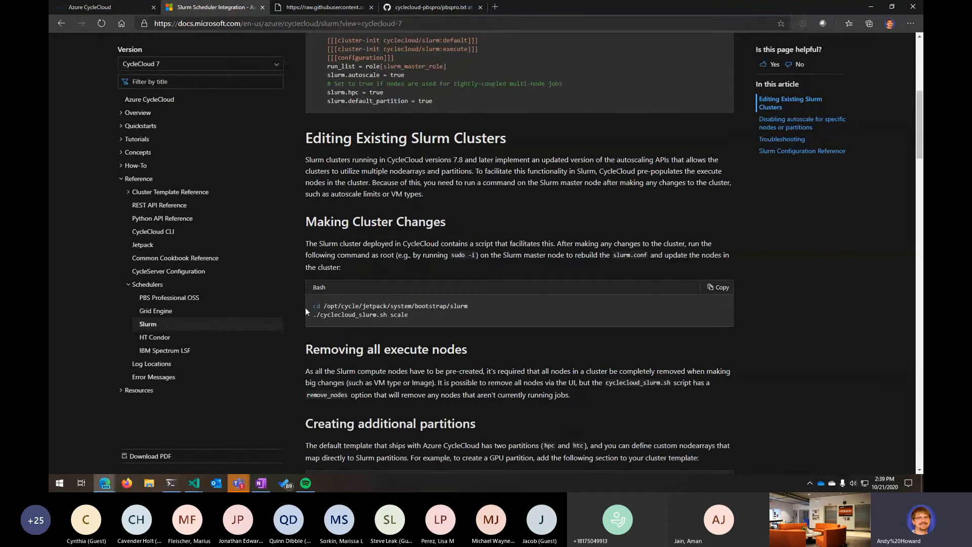
left_click_drag(313, 306, 473, 307)
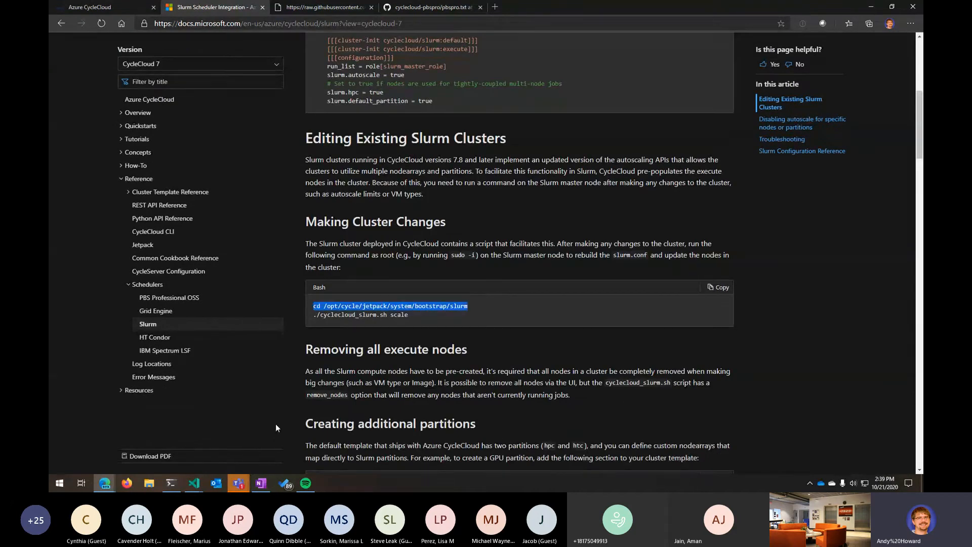
- Paste the cd command into the root shell and run ./cyclecloud_slurm.sh scale
left_click(171, 484)
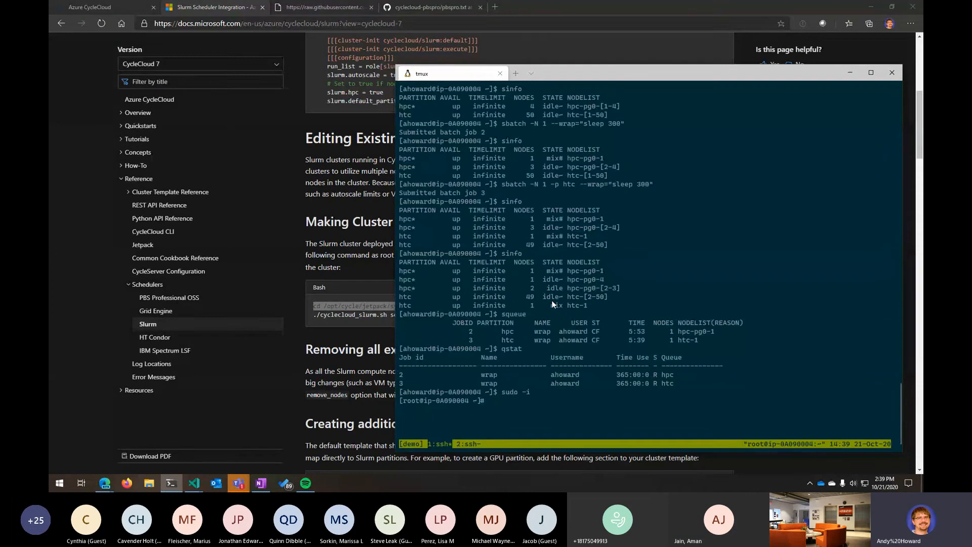
type("cd /opt/cycle/jetpack/system/bootstrap/slurm")
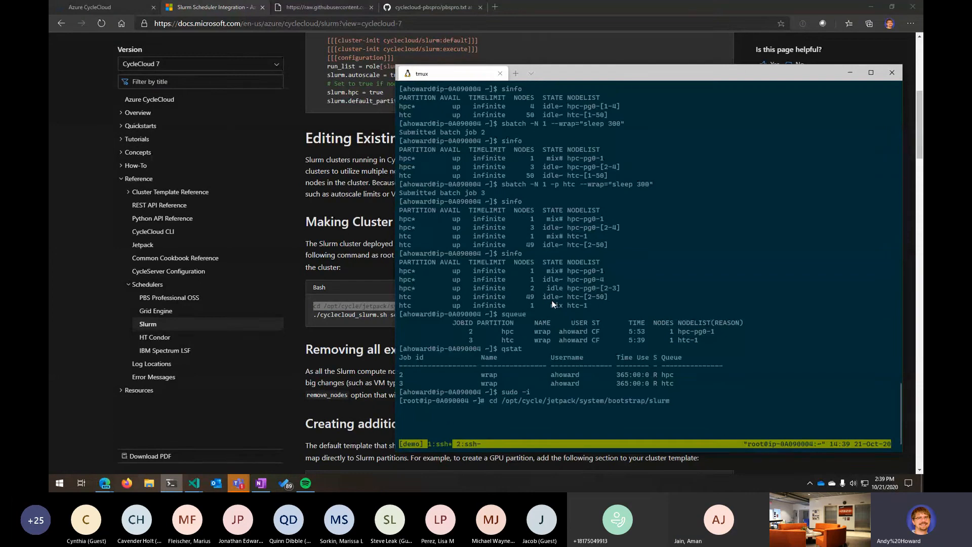
key("Return")
type("./cy")
key("Tab")
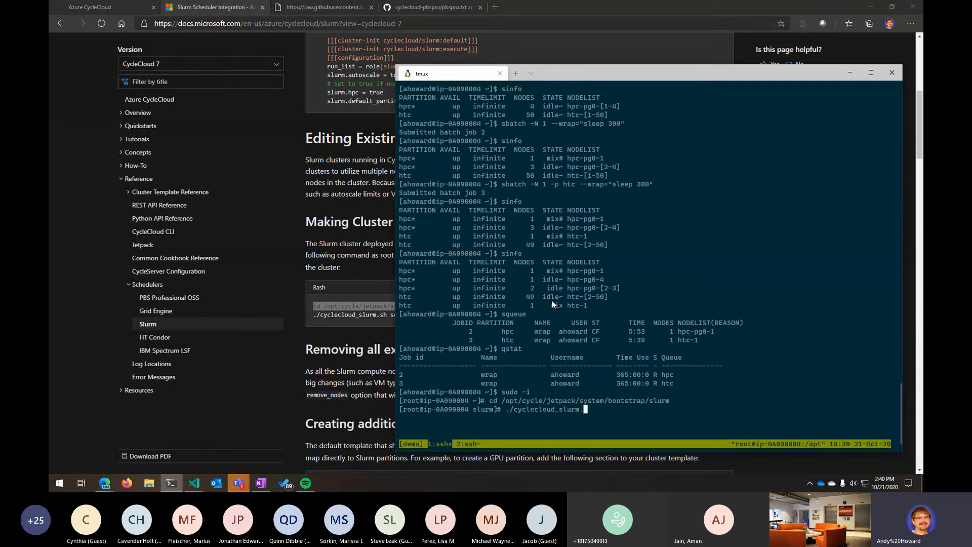
type("sh scale")
key("Return")
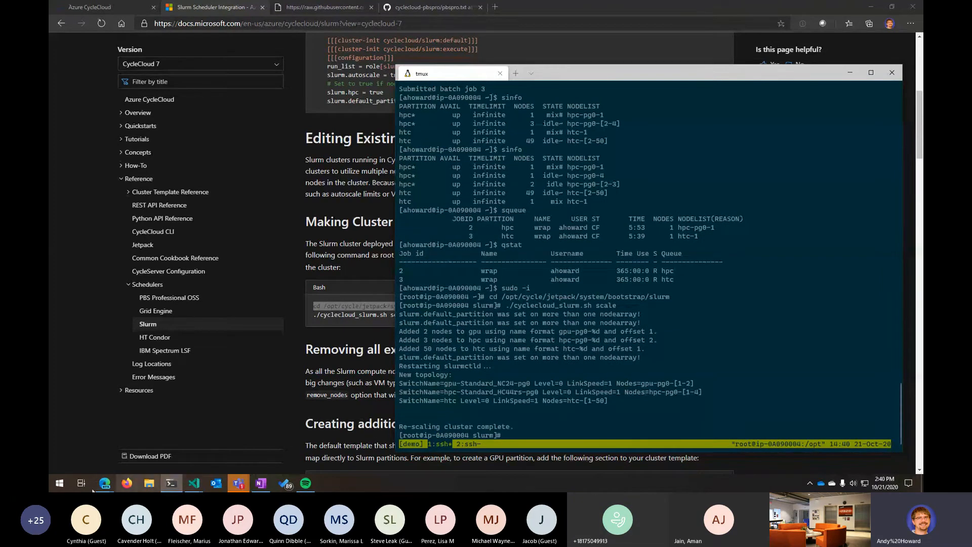
mouse_move(126, 485)
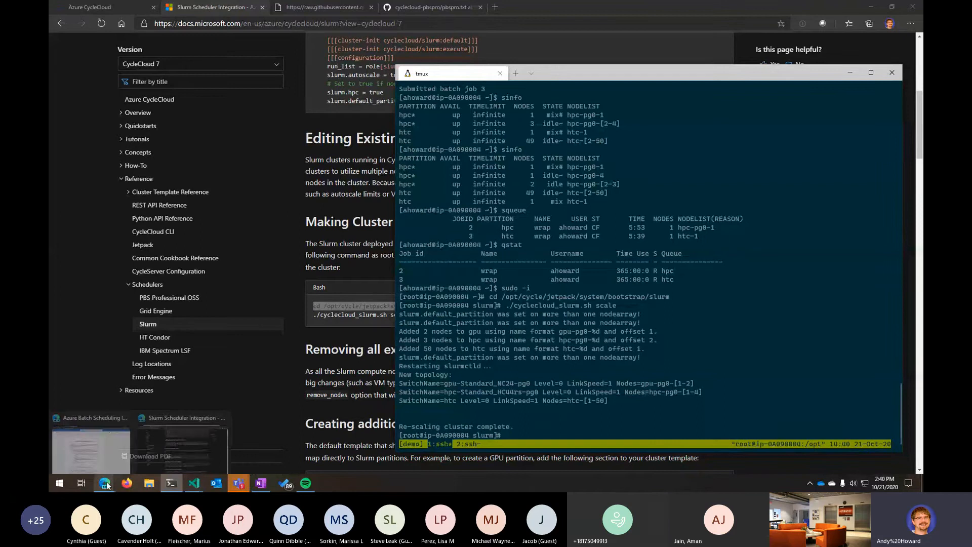
left_click(112, 453)
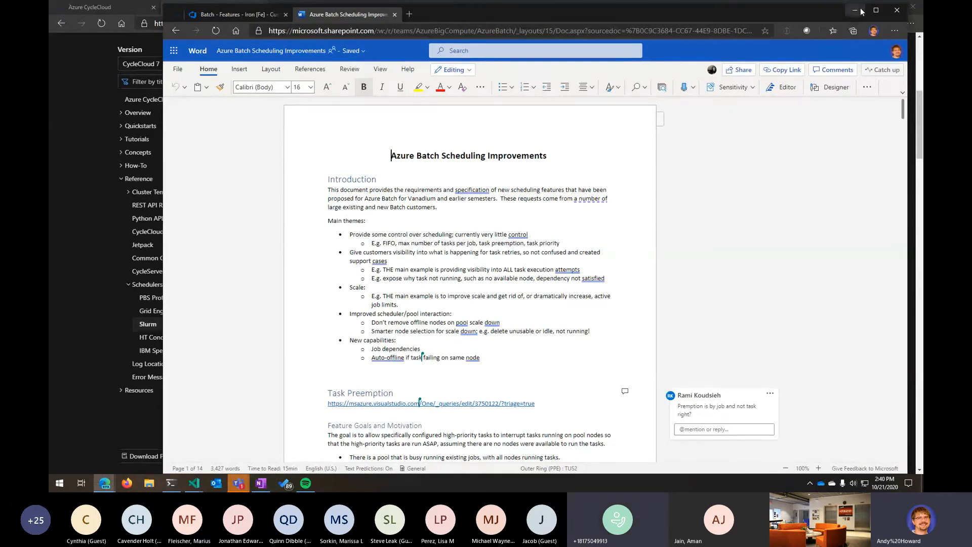
left_click(856, 10)
mouse_move(105, 483)
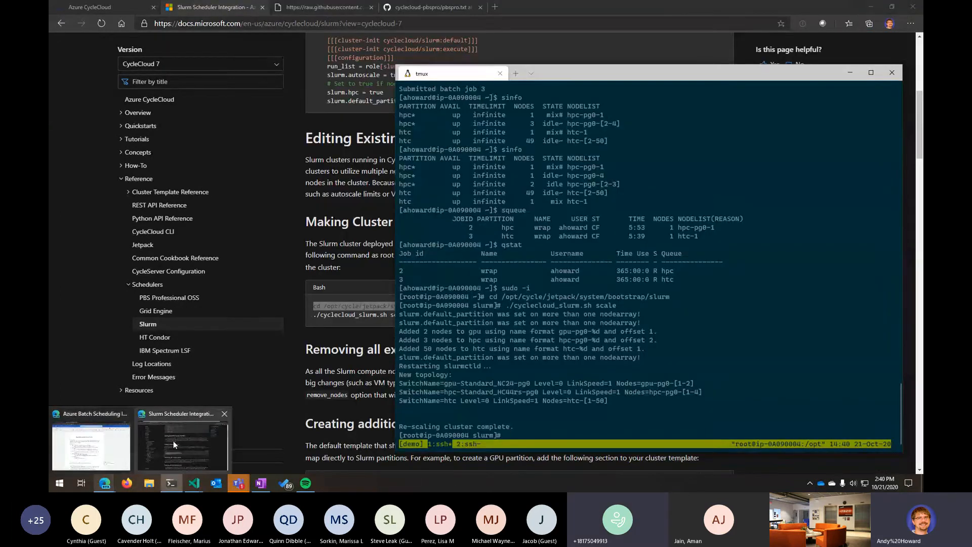
- Return to the slurmdemo cluster page, refresh it, and inspect the nodes of the gpu, hpc and htc node arrays
left_click(174, 441)
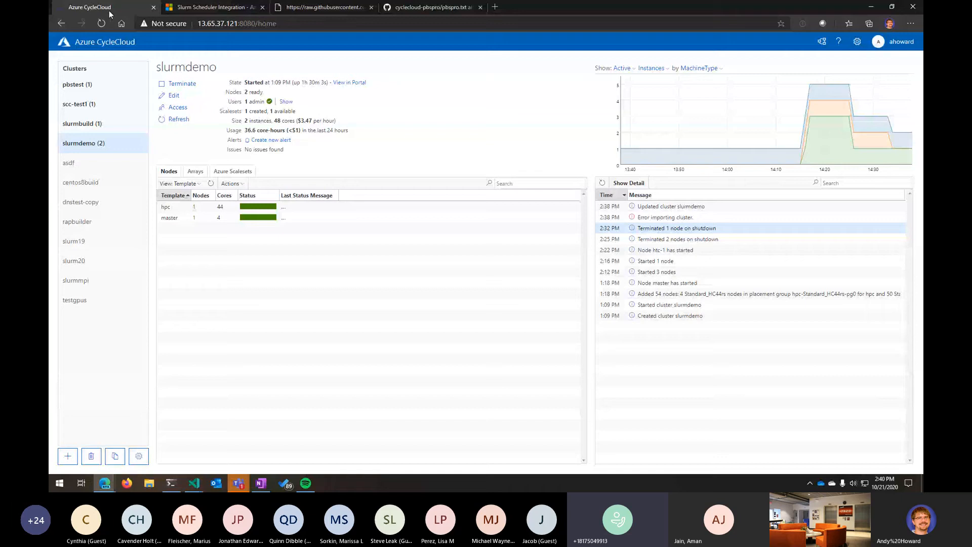
left_click(89, 7)
left_click(182, 119)
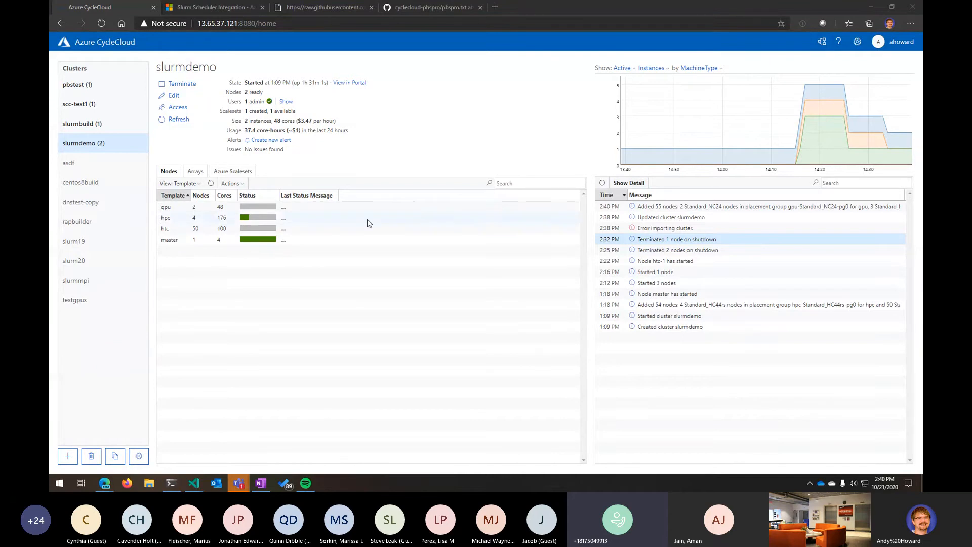
left_click(291, 298)
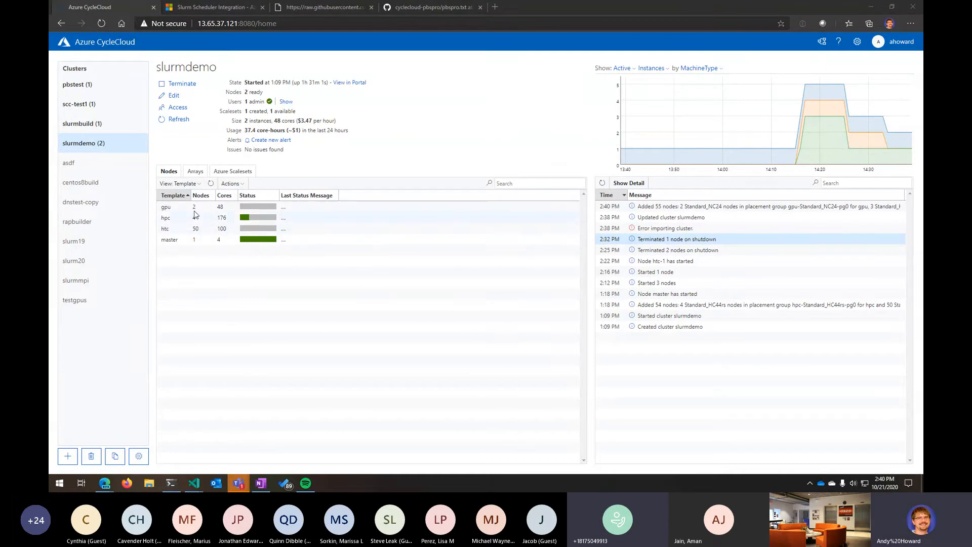
left_click(174, 208)
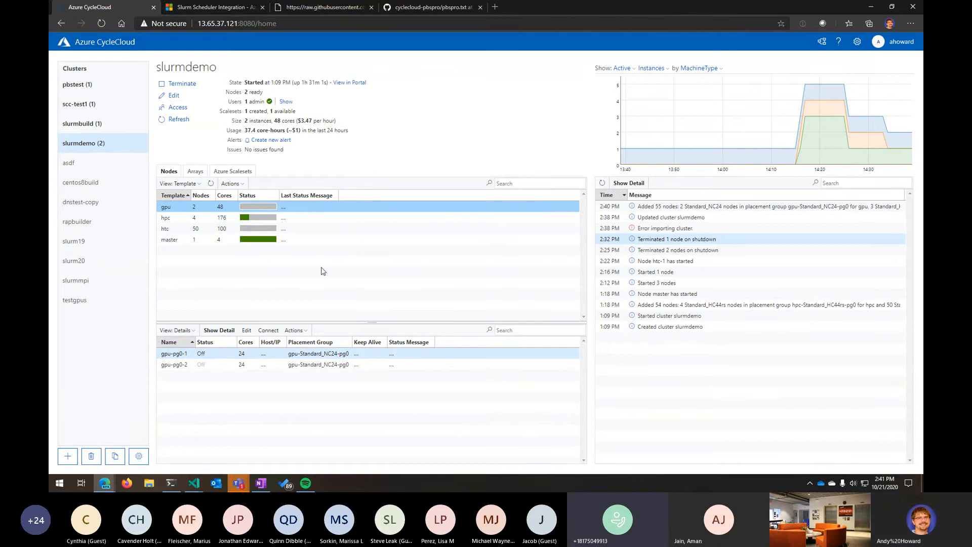
left_click(204, 10)
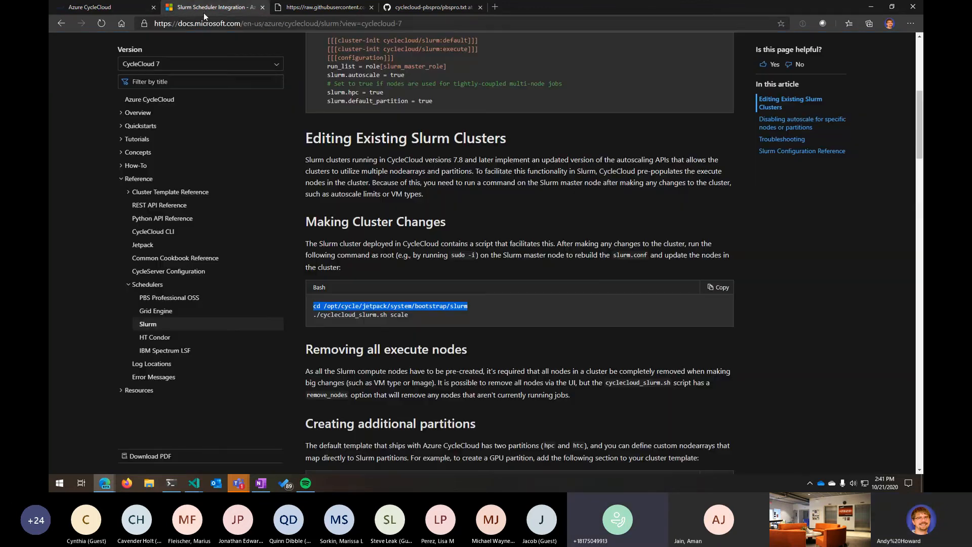
left_click(91, 7)
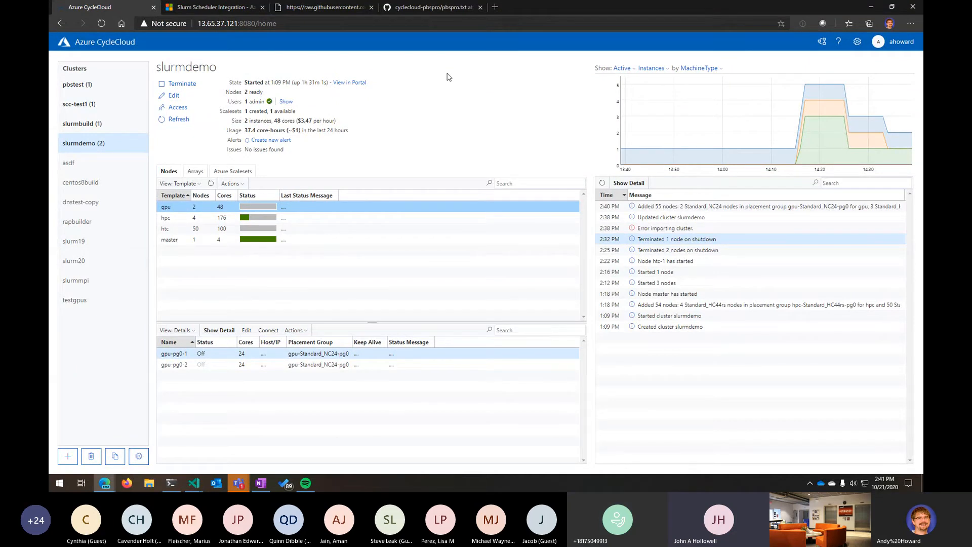
mouse_move(247, 221)
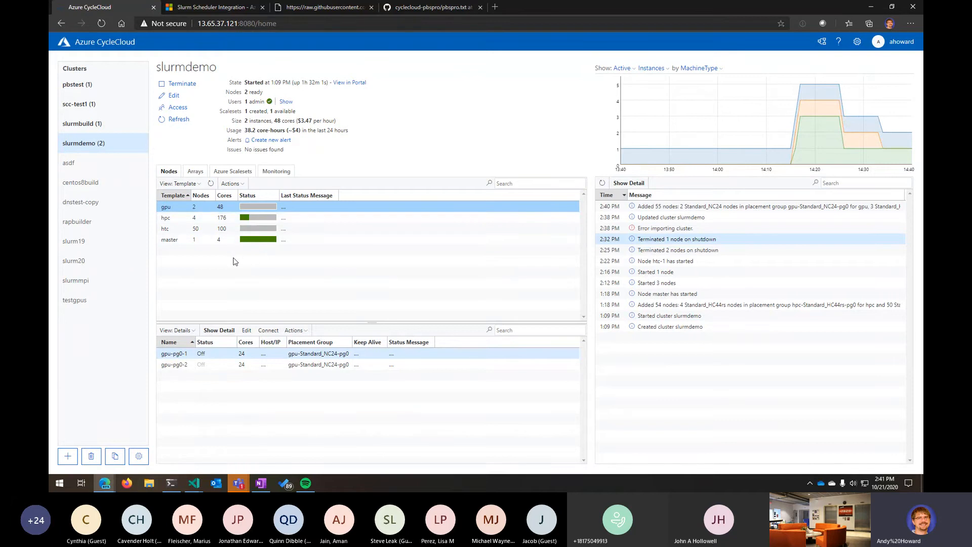
left_click(255, 215)
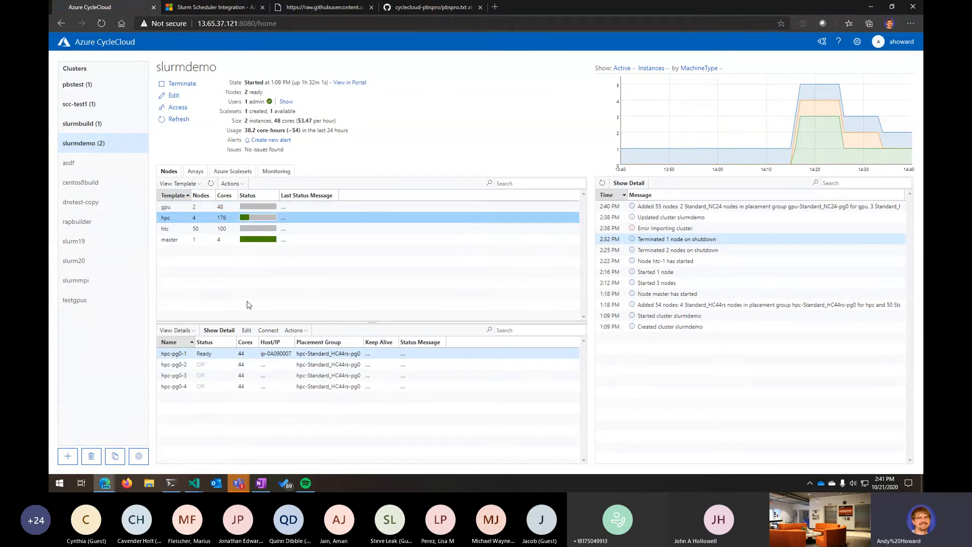
left_click(211, 231)
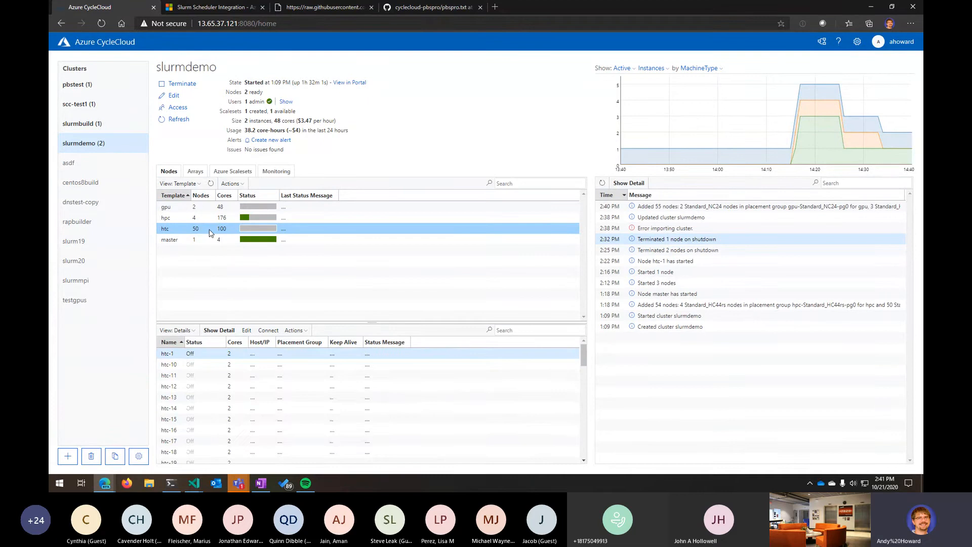
- Edit the cluster's required settings, set the HTC VM type to Standard_A6, and save
left_click(175, 96)
left_click(280, 116)
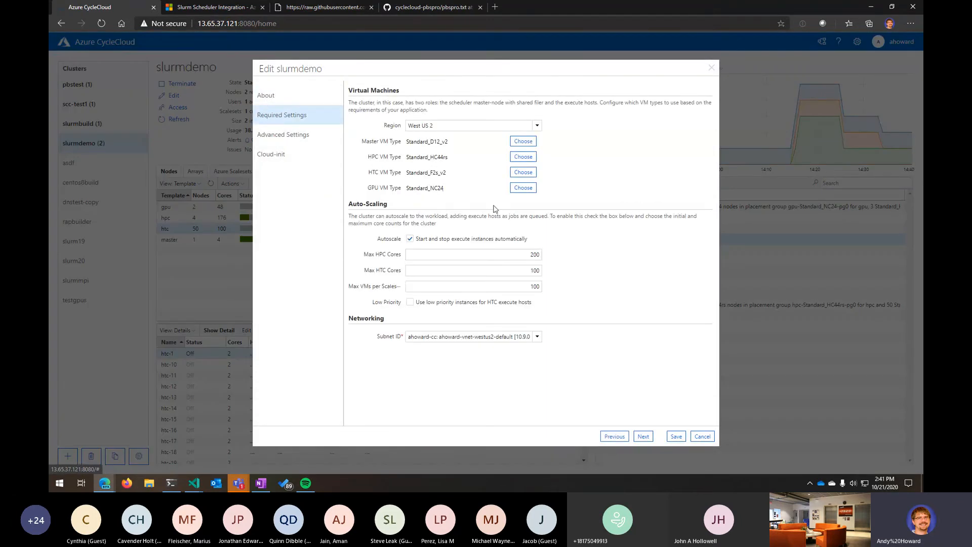
left_click(523, 172)
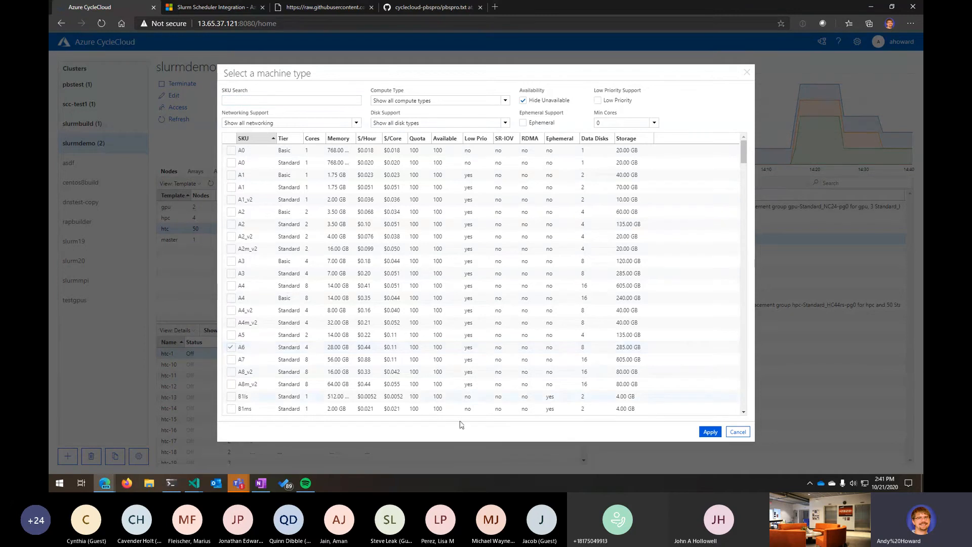
left_click(711, 431)
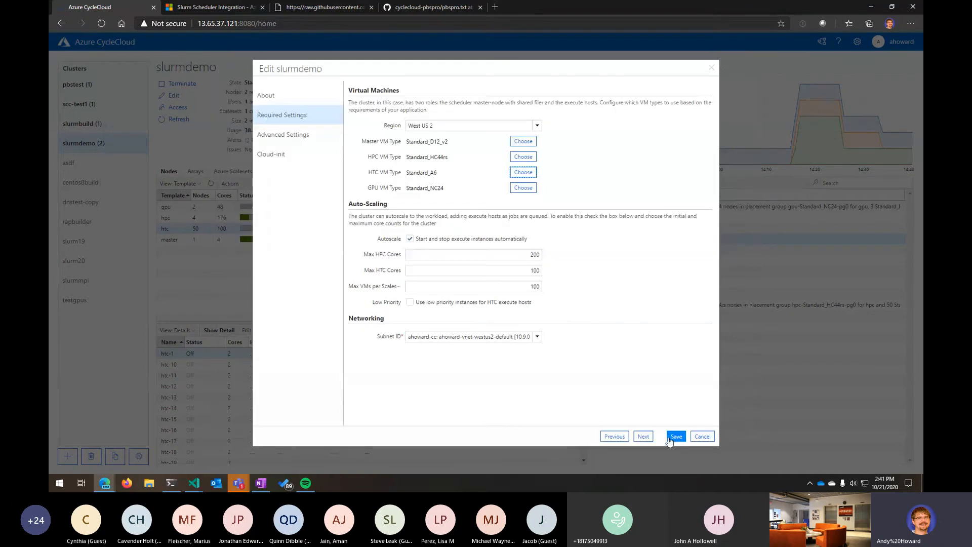
left_click(670, 438)
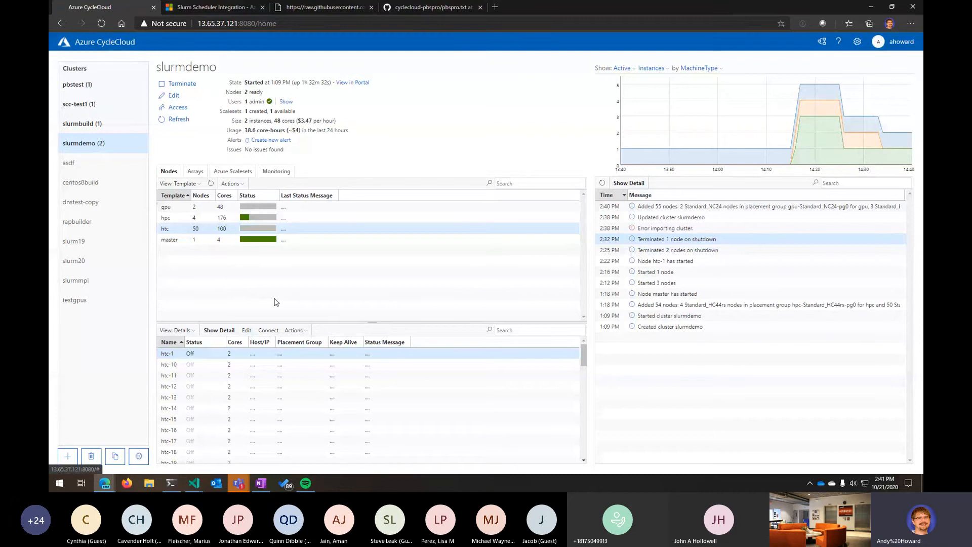
- Run ./cyclecloud_slurm.sh remove_nodes in the root shell on the master node and refresh the cluster's node list
left_click(171, 483)
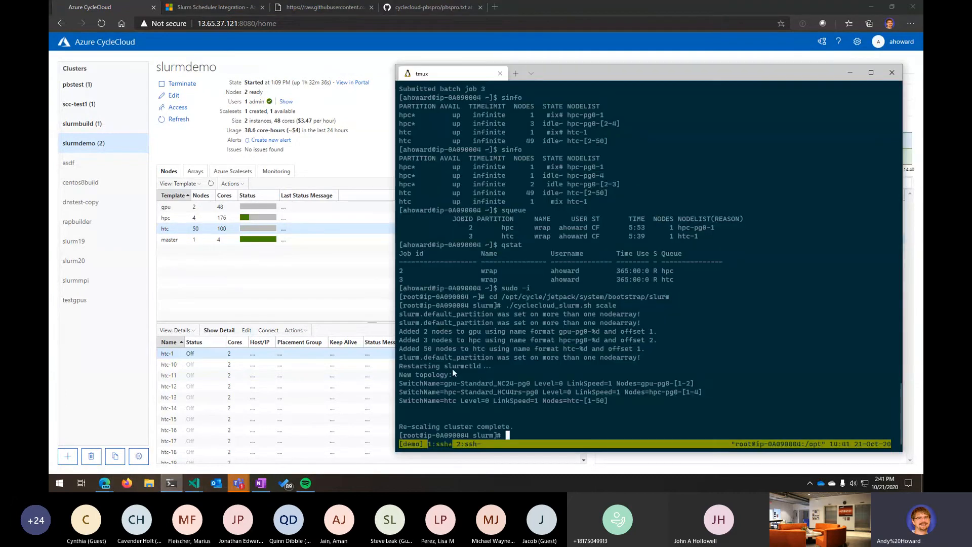
type("./cyc")
key("Tab")
type("sh remove_")
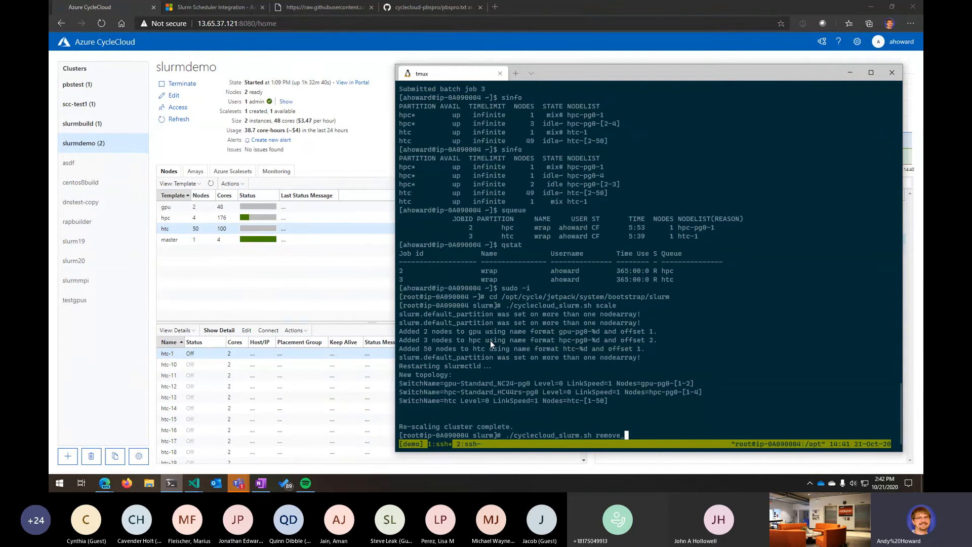
type("nodes")
key("Return")
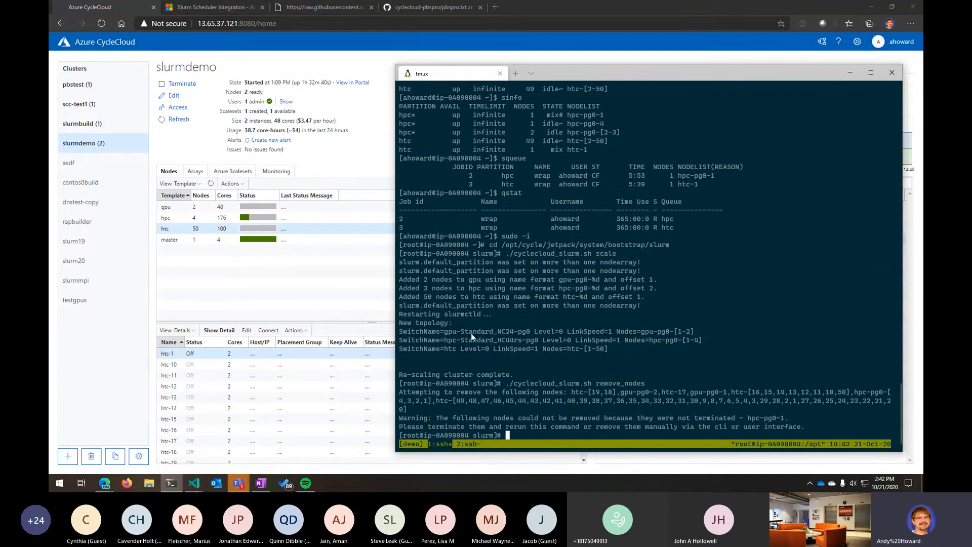
left_click(212, 185)
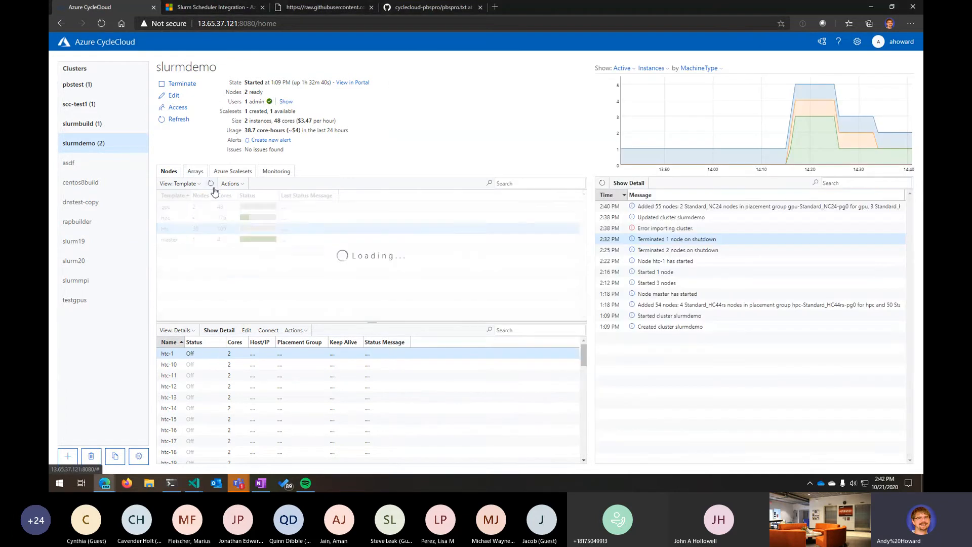
- Rerun ./cyclecloud_slurm.sh scale in the root shell
left_click(172, 484)
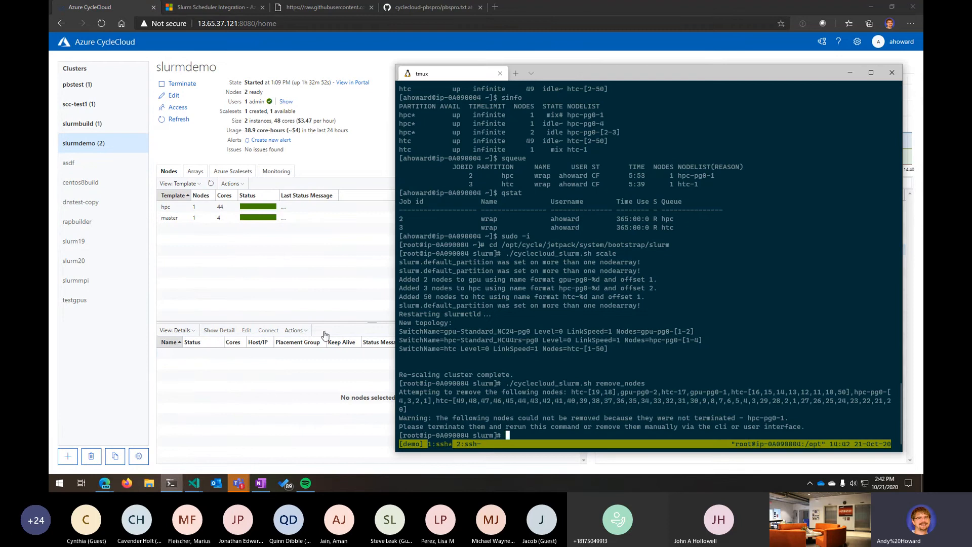
key("Up")
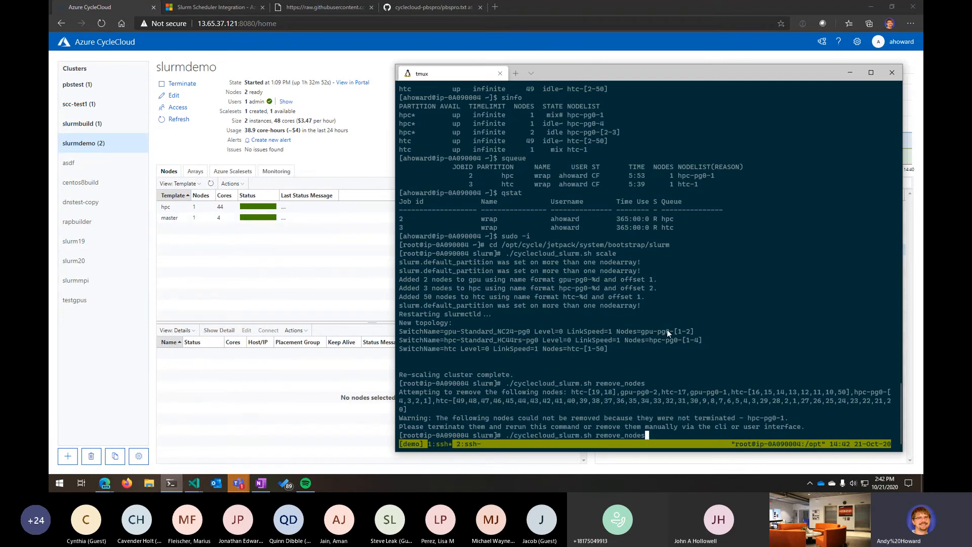
key("BackSpace")
key("BackSpace")
key("BackSpace")
key("BackSpace")
key("BackSpace")
key("BackSpace")
key("BackSpace")
key("BackSpace")
key("BackSpace")
key("BackSpace")
key("BackSpace")
key("BackSpace")
type("scale")
key("Return")
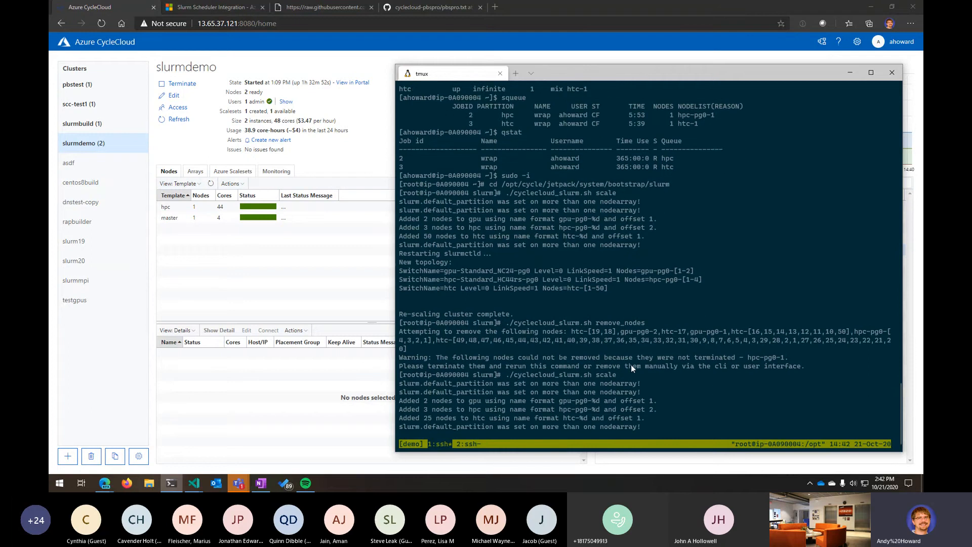
- Shut down the hpc node array's nodes, terminating the VMs and deleting their boot disks
left_click(202, 210)
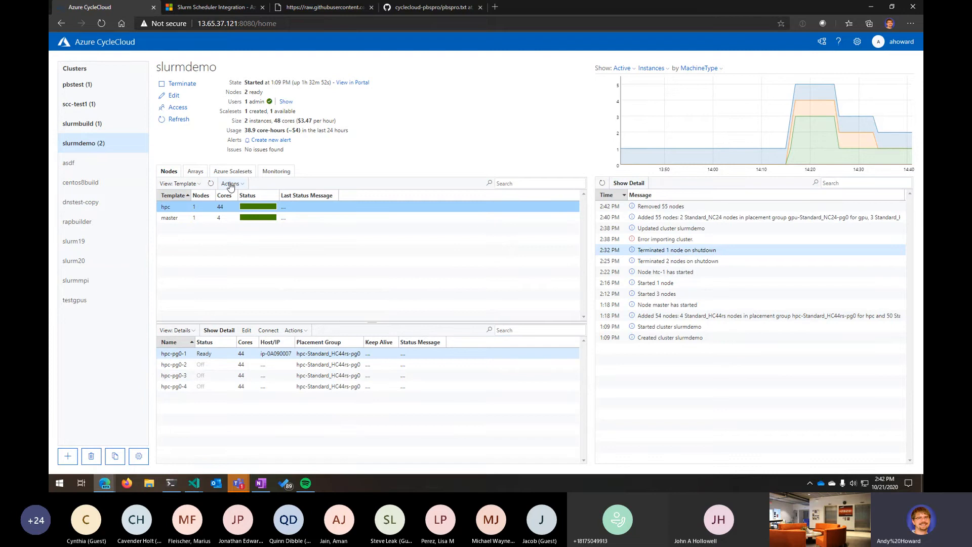
left_click(230, 184)
left_click(241, 242)
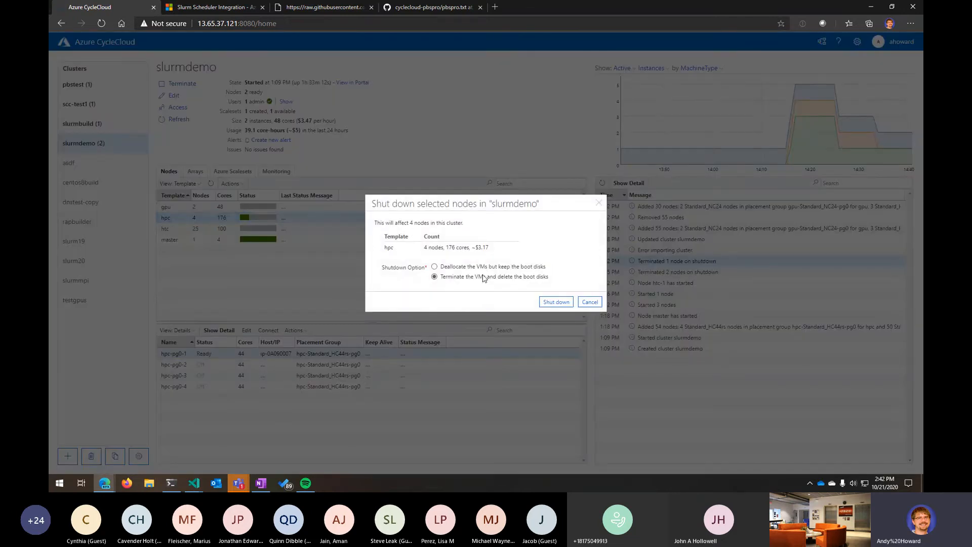
left_click(558, 302)
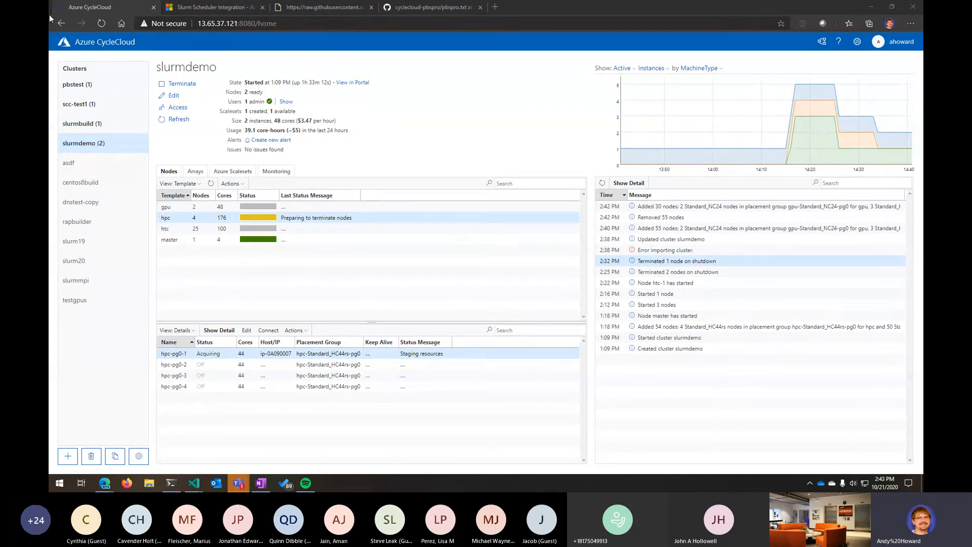
- Edit the cluster's cloud-init and give the master node a script with #!/bin/bash and yum install -y tmux
left_click(174, 95)
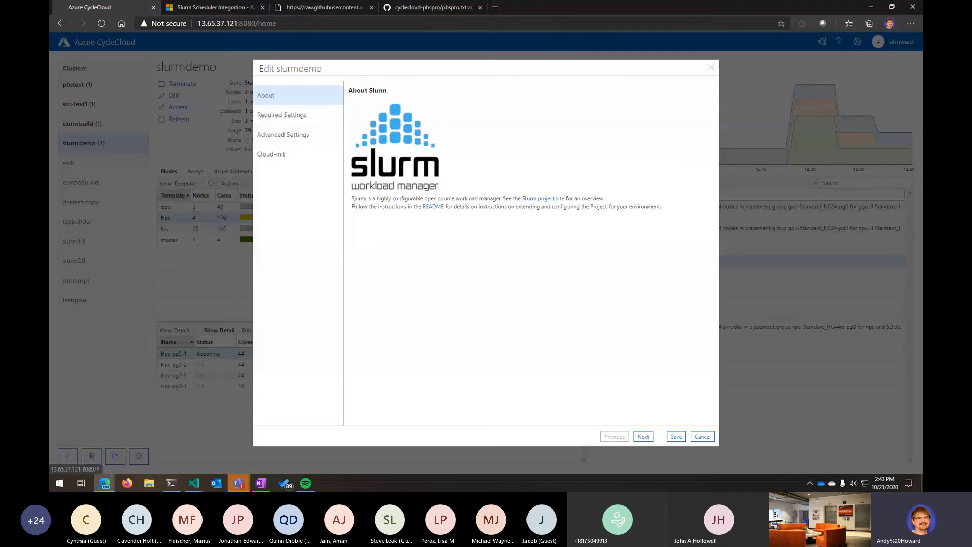
left_click(271, 155)
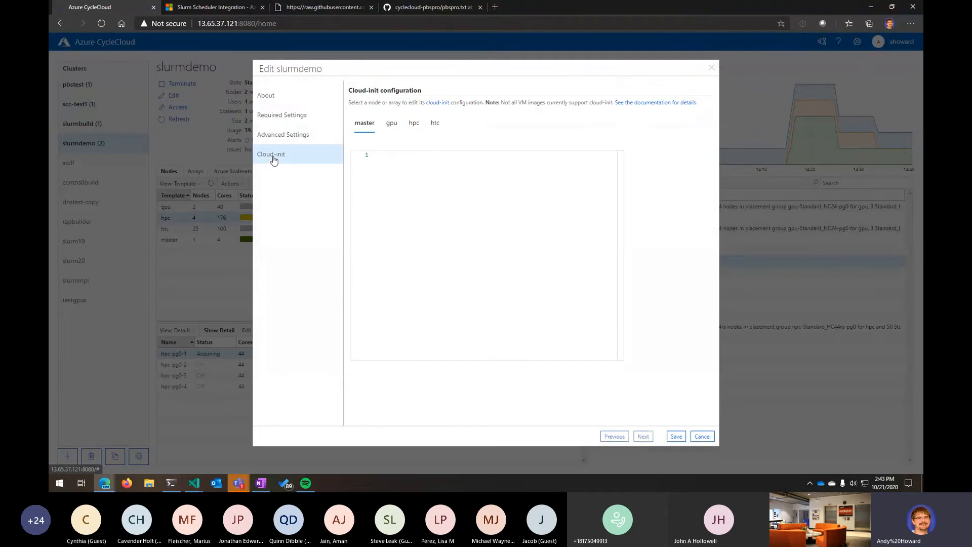
left_click(392, 125)
left_click(413, 124)
left_click(360, 129)
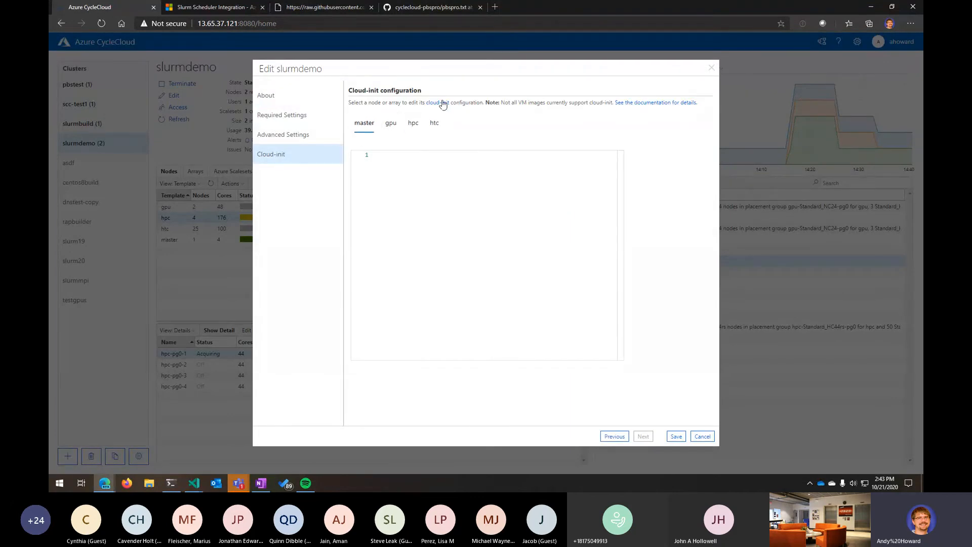
left_click(466, 170)
type("#!/bin/bash")
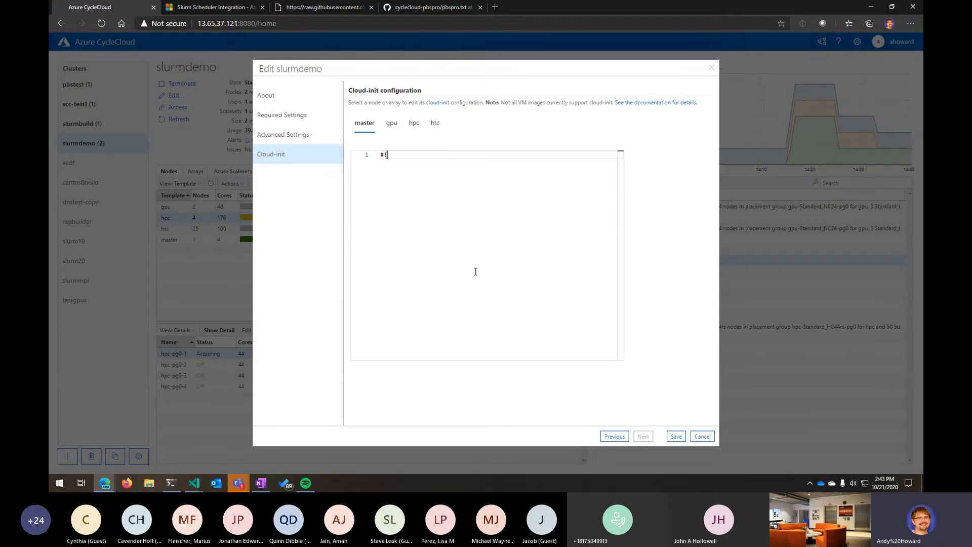
key("Return")
key("Return")
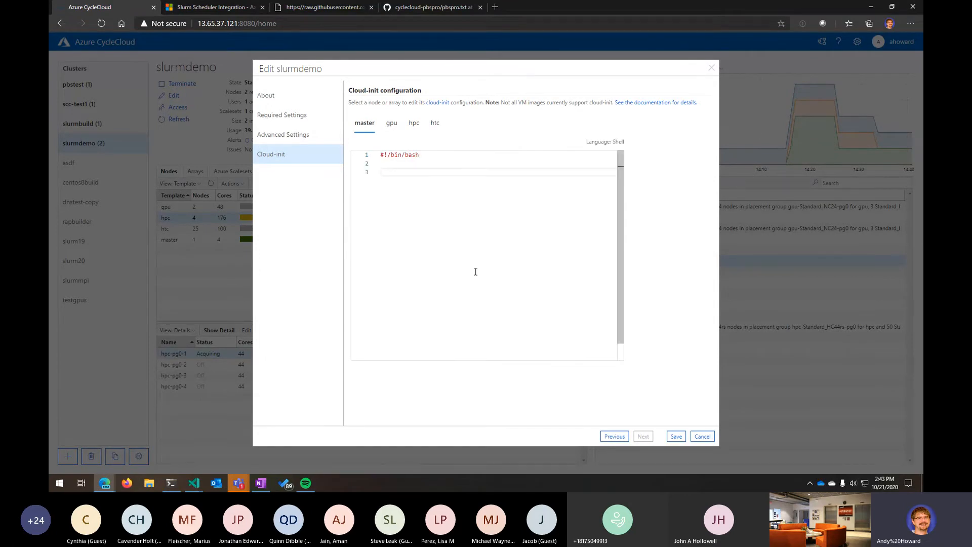
type("yum install -y")
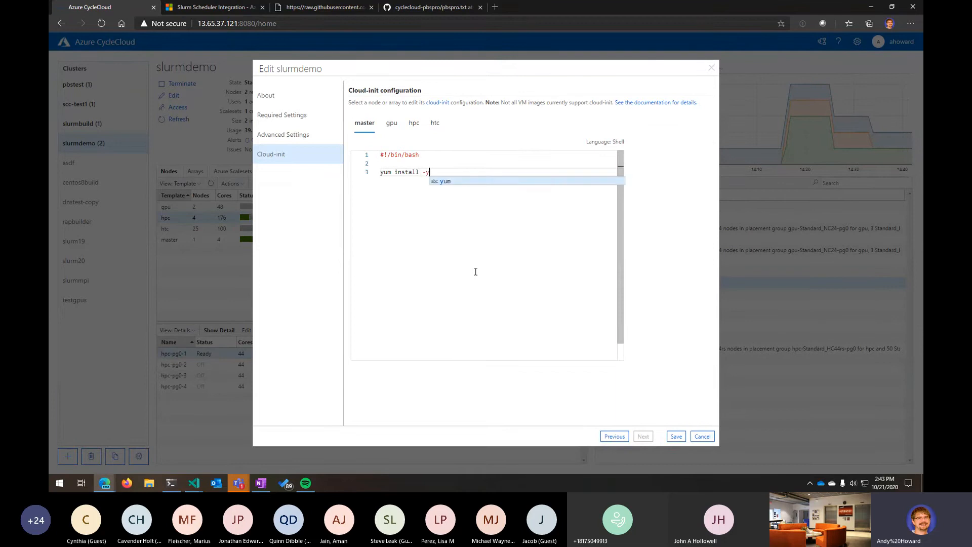
type(" tmux")
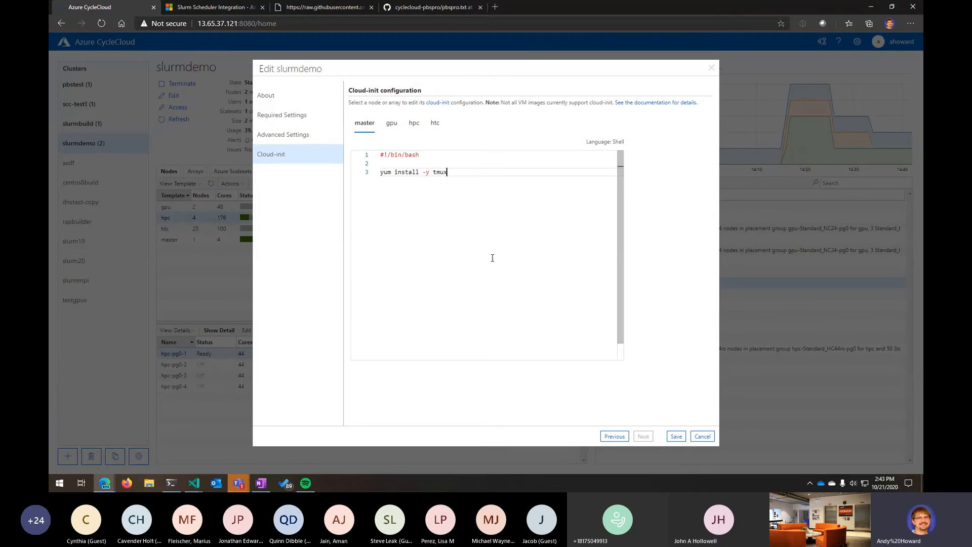
- Copy the master's cloud-init script into the hpc and htc cloud-init configurations
left_click_drag(508, 191, 312, 162)
key("ctrl+c")
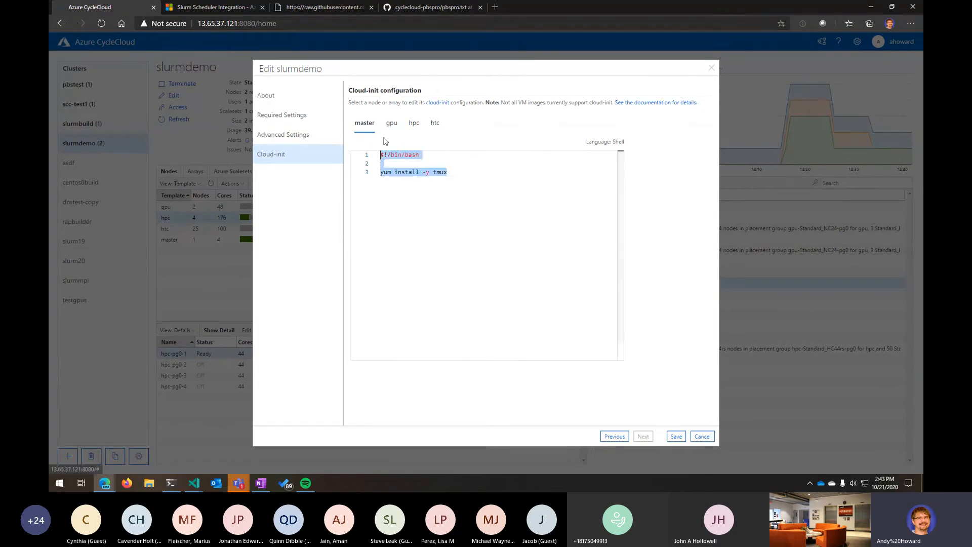
left_click(392, 123)
left_click(414, 123)
key("ctrl+v")
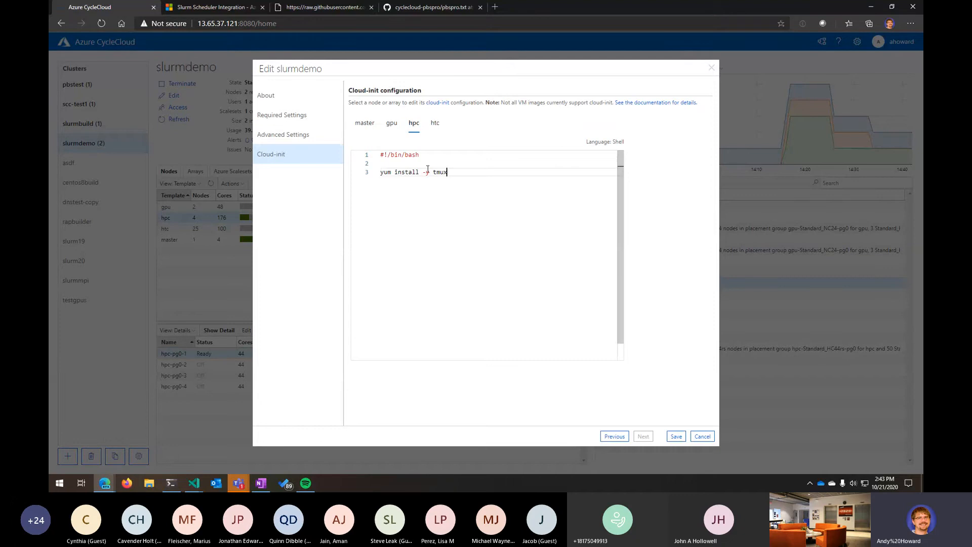
left_click(435, 123)
key("ctrl+v")
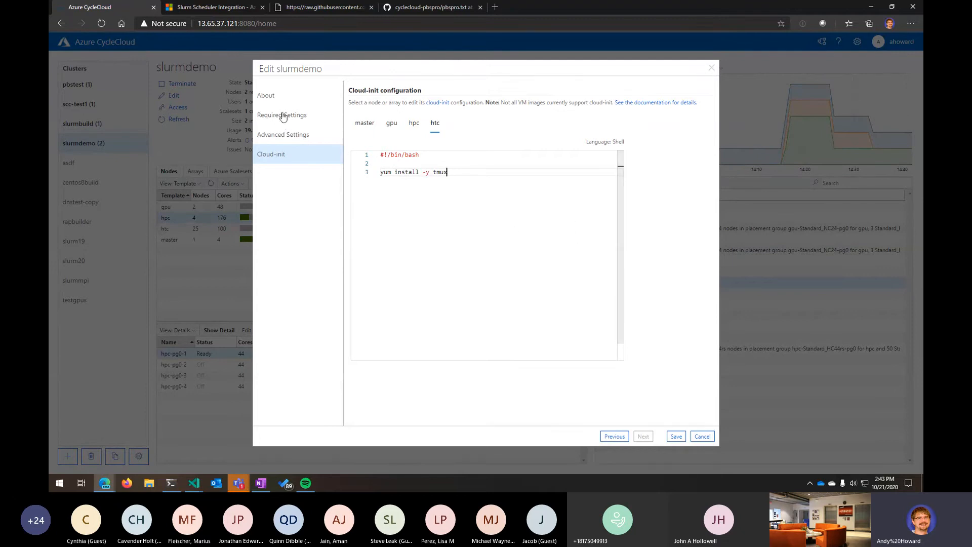
- Expand the How-To section of the CycleCloud documentation's navigation
left_click(227, 10)
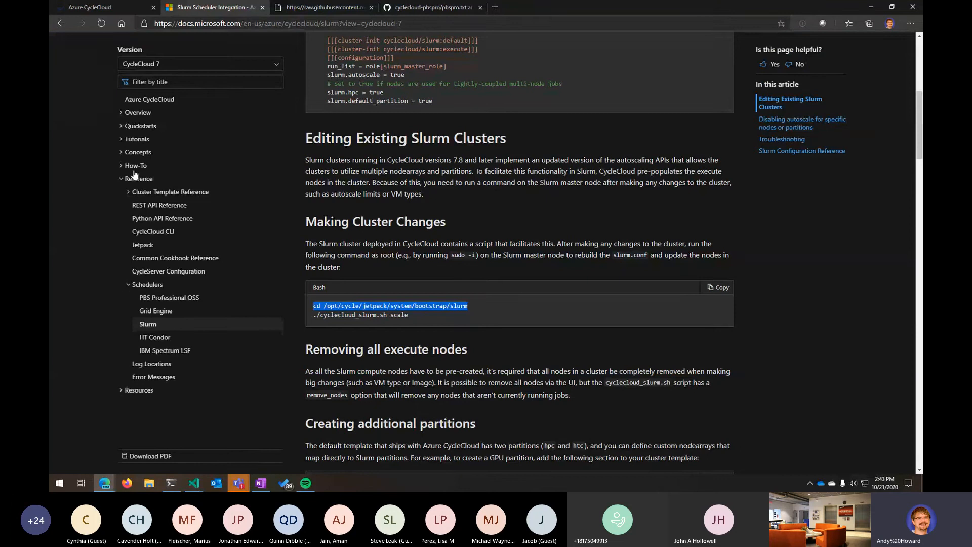
left_click(122, 153)
left_click(122, 154)
left_click(121, 167)
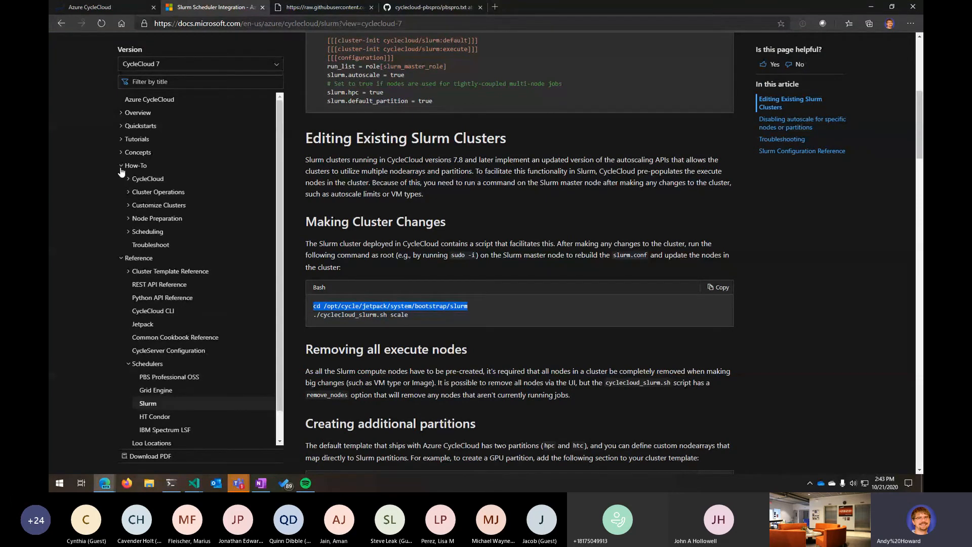
- Filter the CycleCloud documentation navigation for Project and open the Use Projects page
left_click(123, 139)
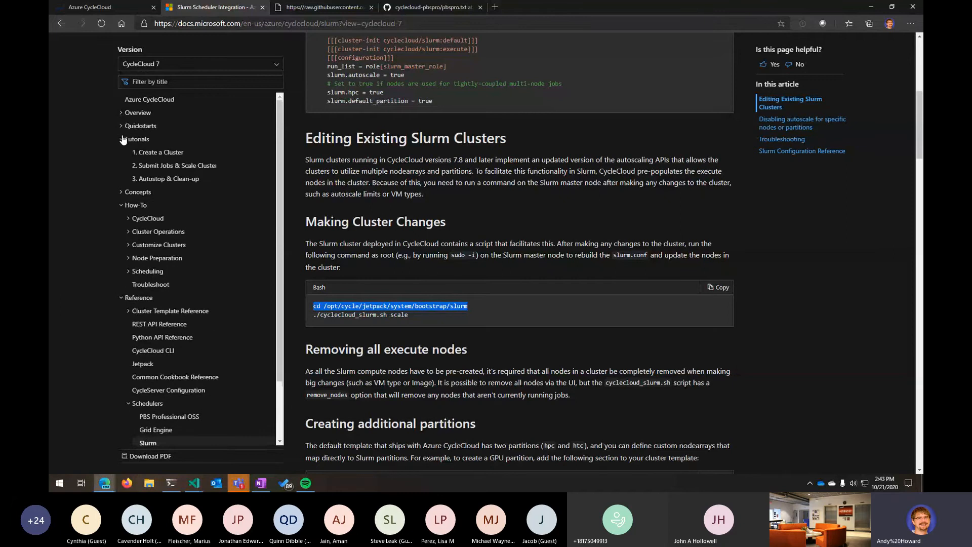
left_click(122, 192)
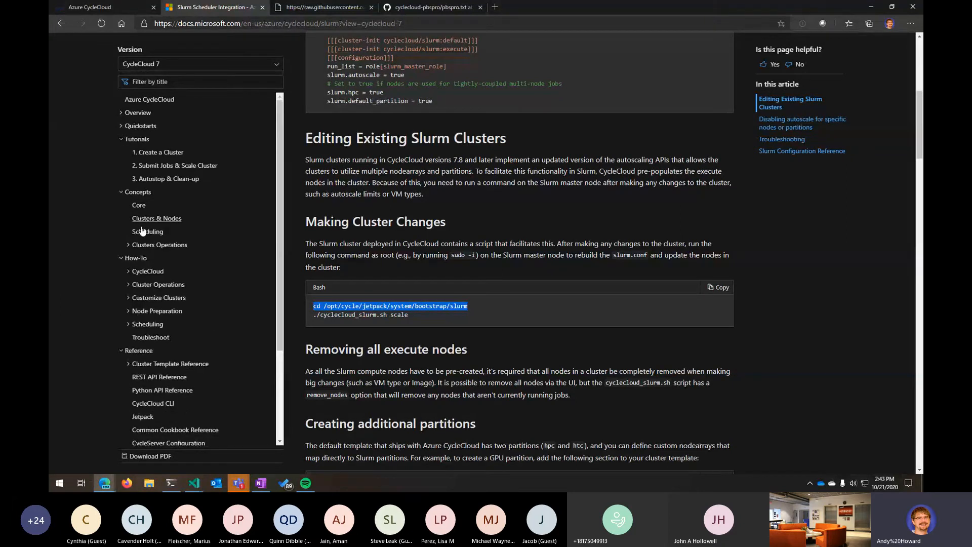
left_click(129, 271)
left_click(151, 82)
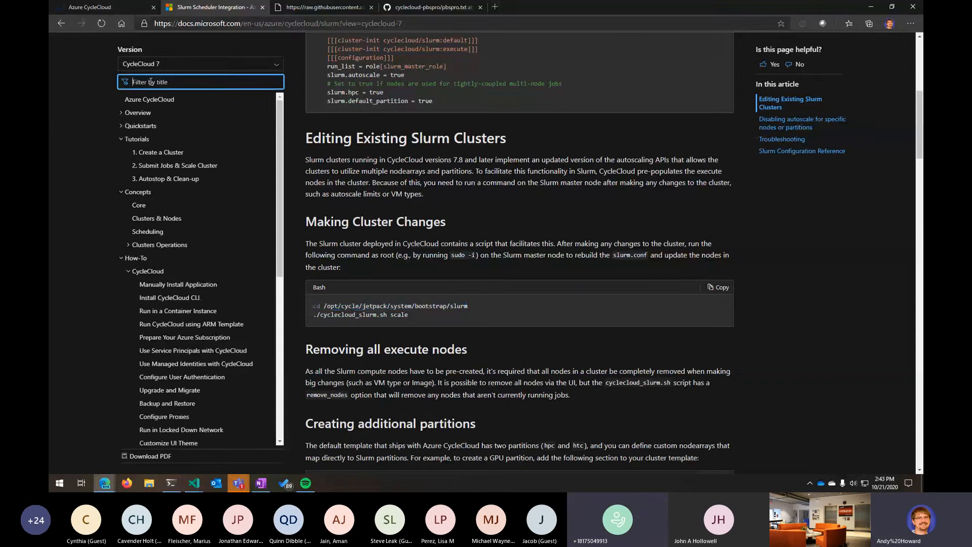
type("Project")
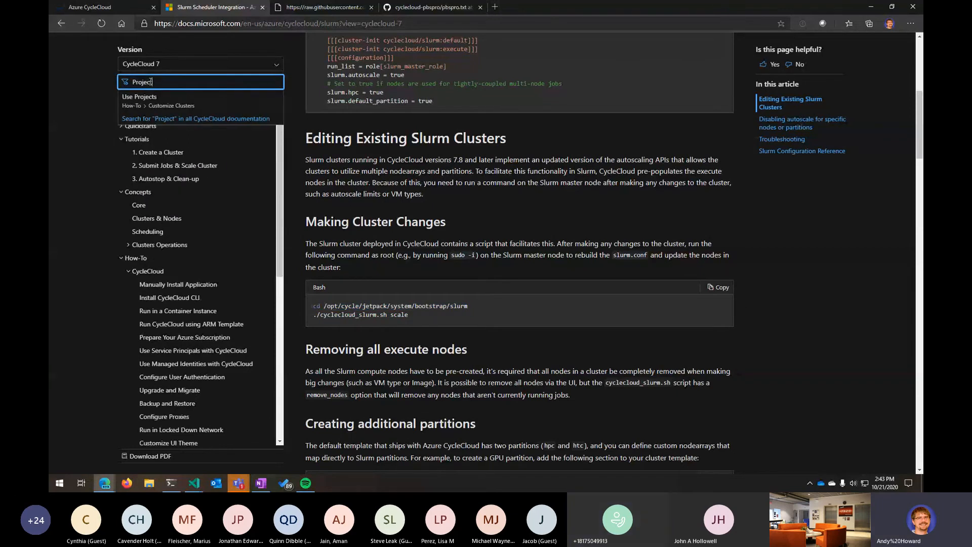
left_click(153, 98)
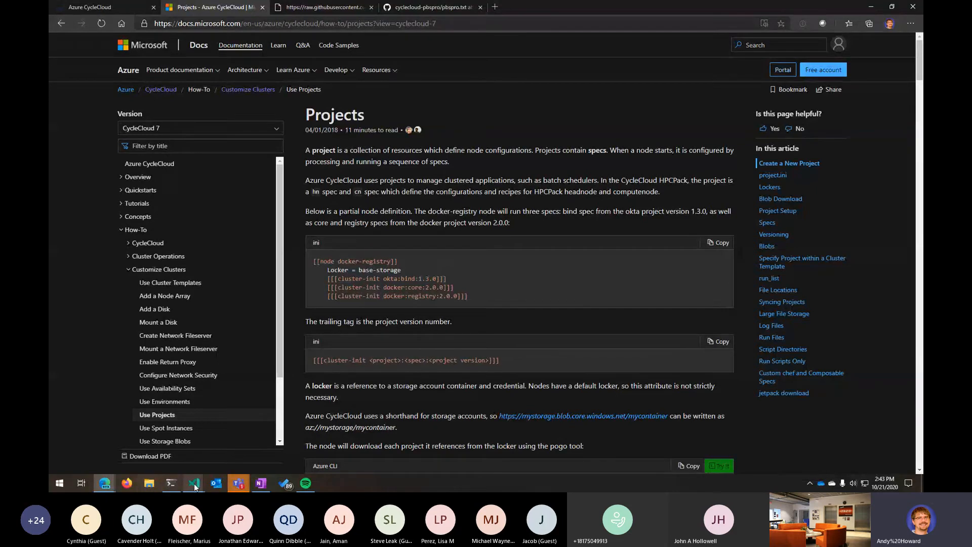
- Select the [[[cluster-init cyclecloud/slurm:default]]] line in the slurm_filer.txt cluster template
mouse_move(195, 484)
left_click(217, 448)
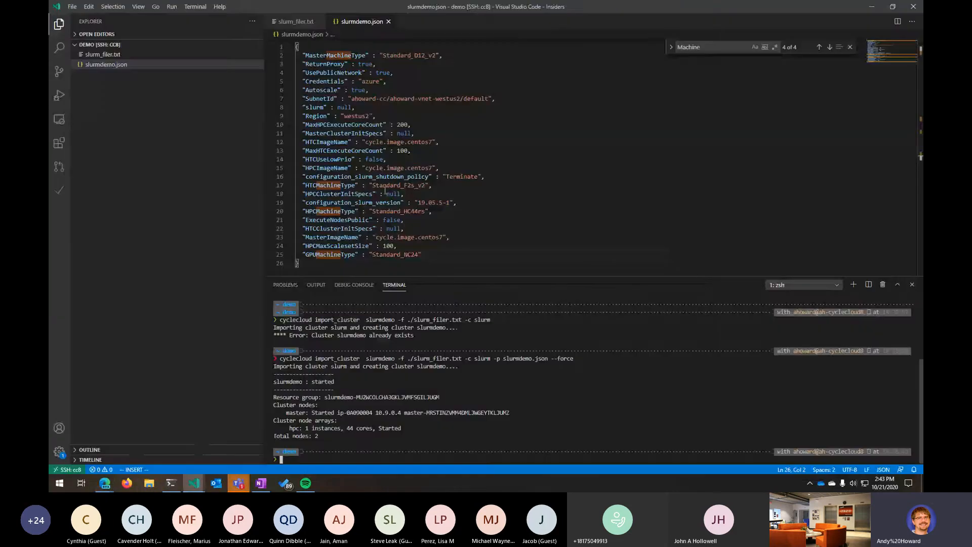
left_click(296, 22)
scroll(346, 224, "down", 1)
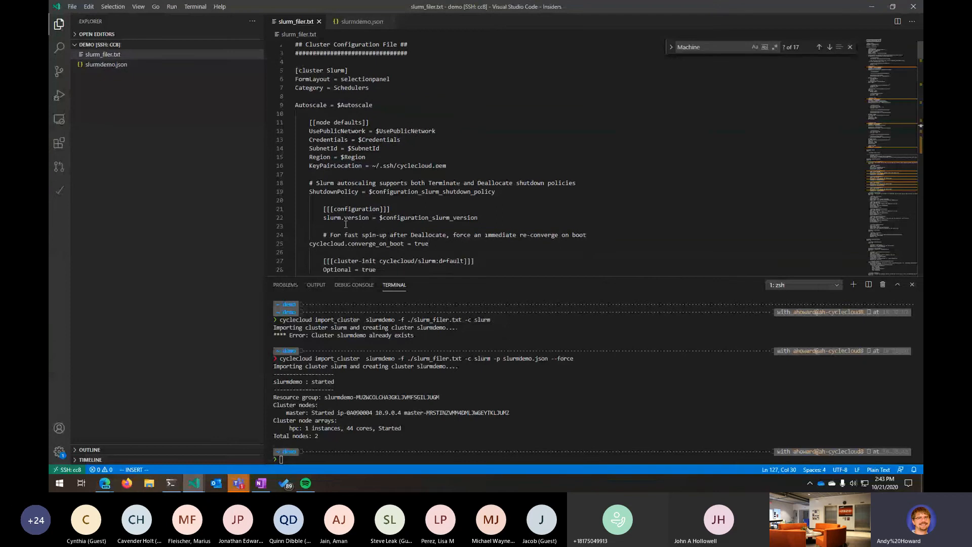
scroll(346, 224, "down", 3)
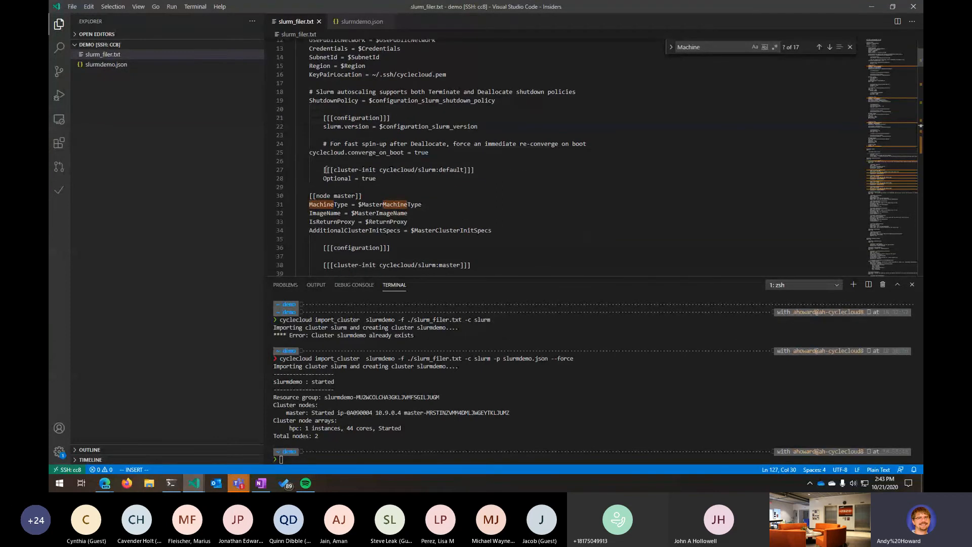
left_click_drag(326, 169, 495, 169)
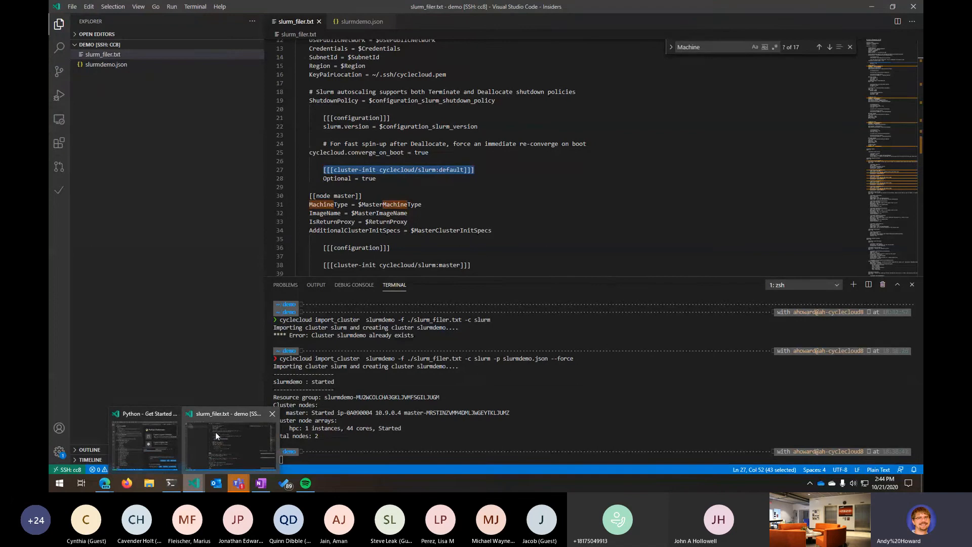
- Scroll the Projects page and select the cyclecloud project init myproject command
left_click(174, 437)
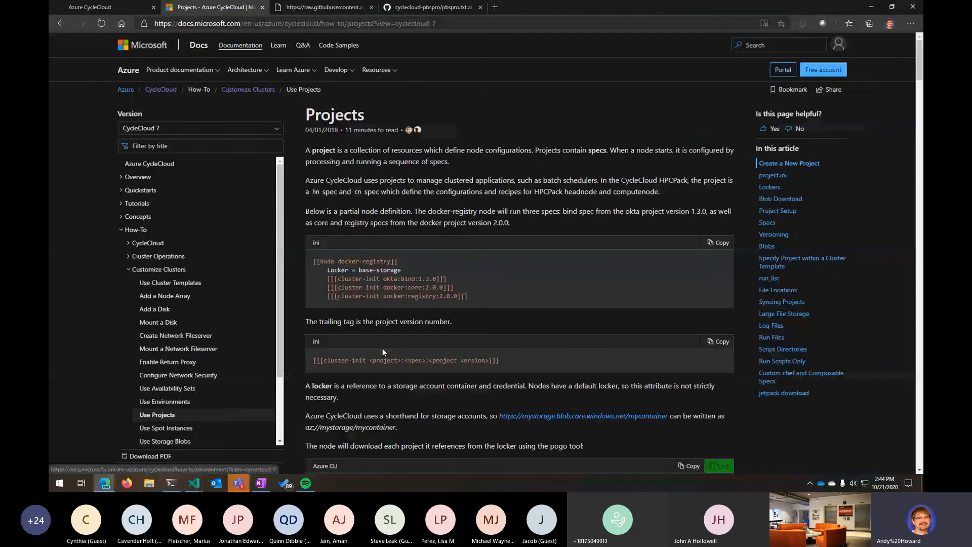
scroll(381, 348, "down", 5)
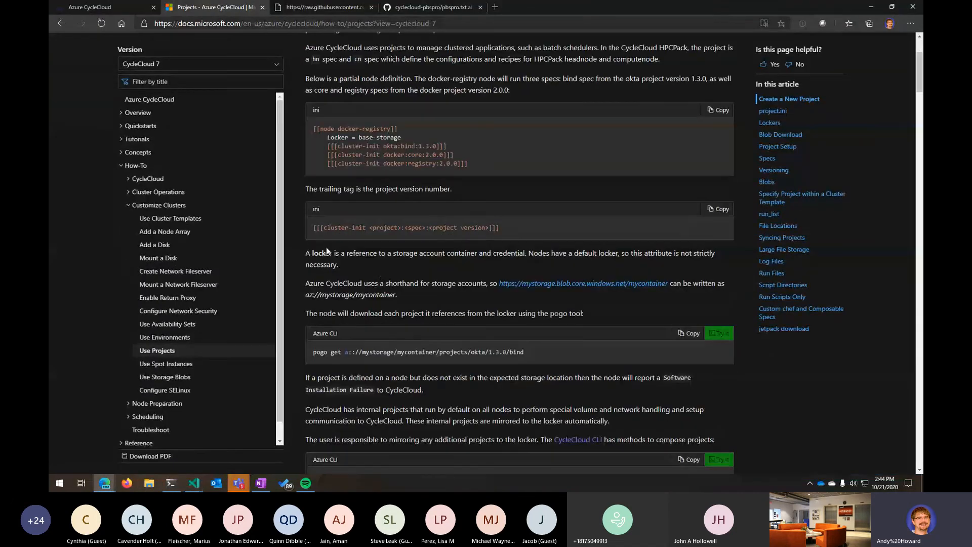
scroll(391, 360, "down", 2)
left_click_drag(313, 279, 436, 280)
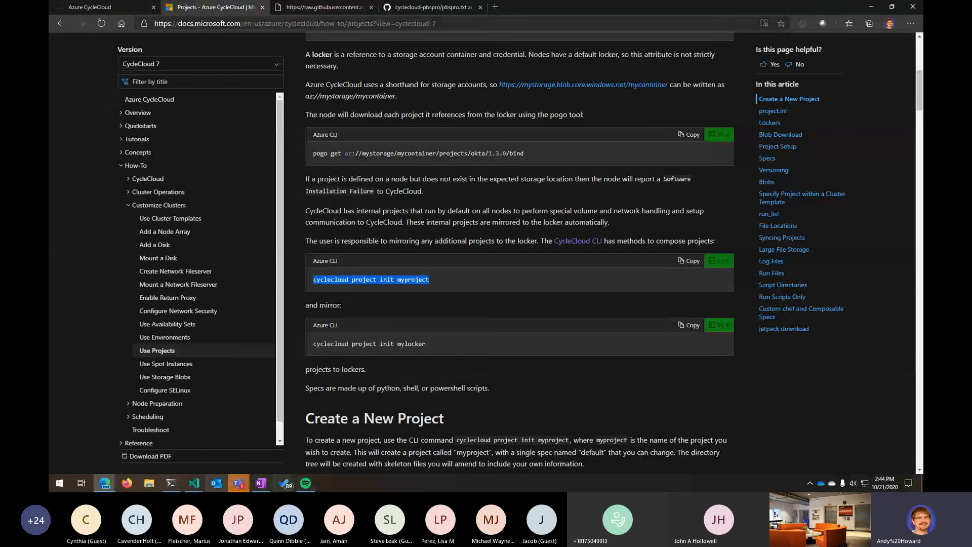
- Initialize a new CycleCloud project named myproject with azure-storage as its default locker
left_click(173, 484)
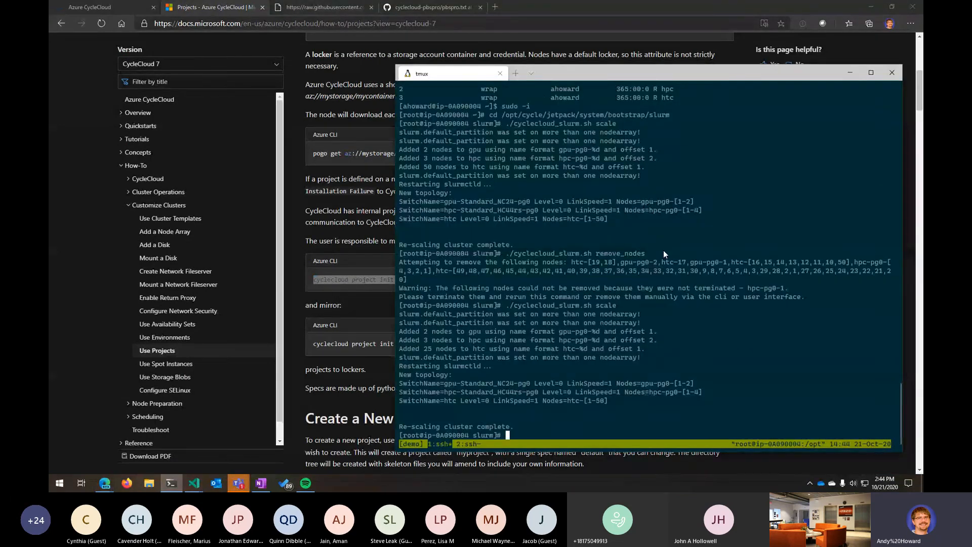
key("ctrl+b")
type("ncyclec")
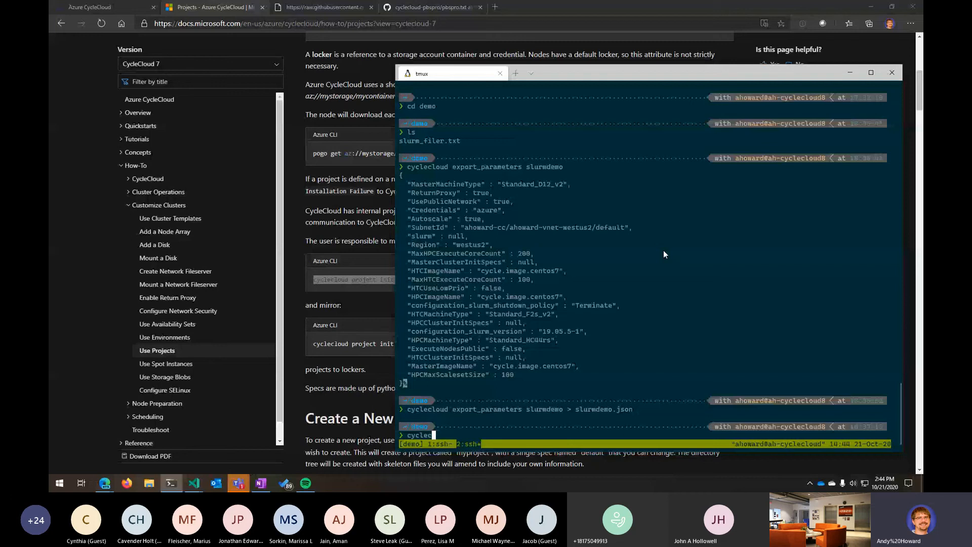
type("loud project init myproject")
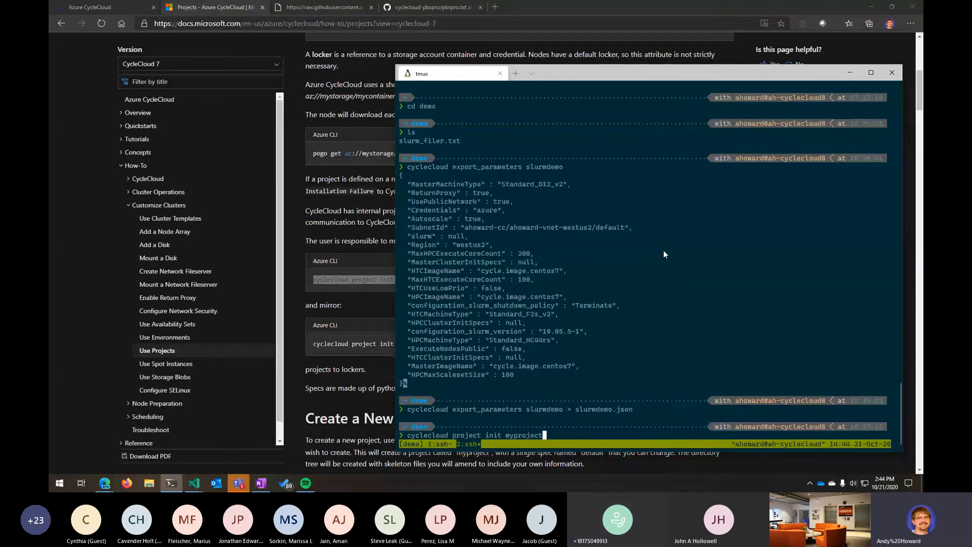
key("Return")
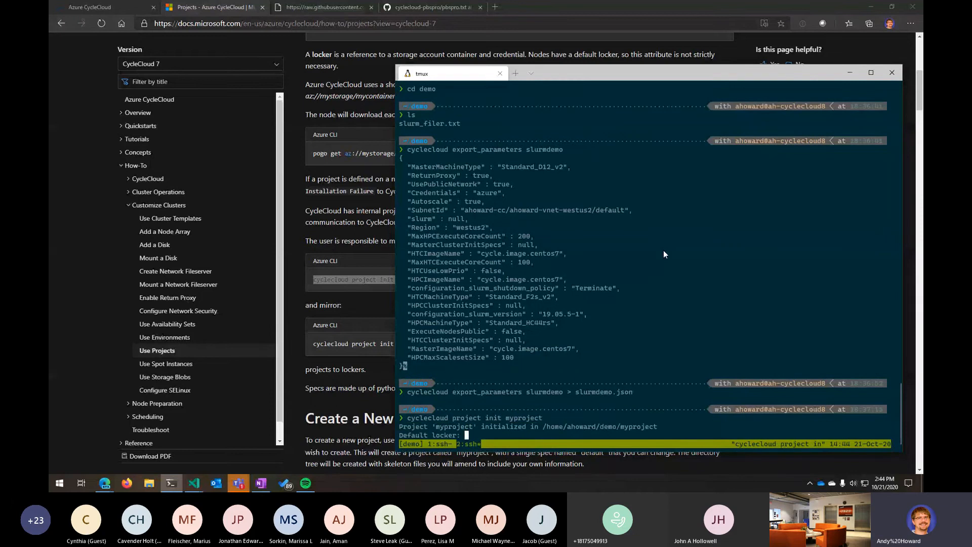
type("azure-storage")
key("Return")
- Change into the myproject directory and list its contents and directory tree
type("cd my")
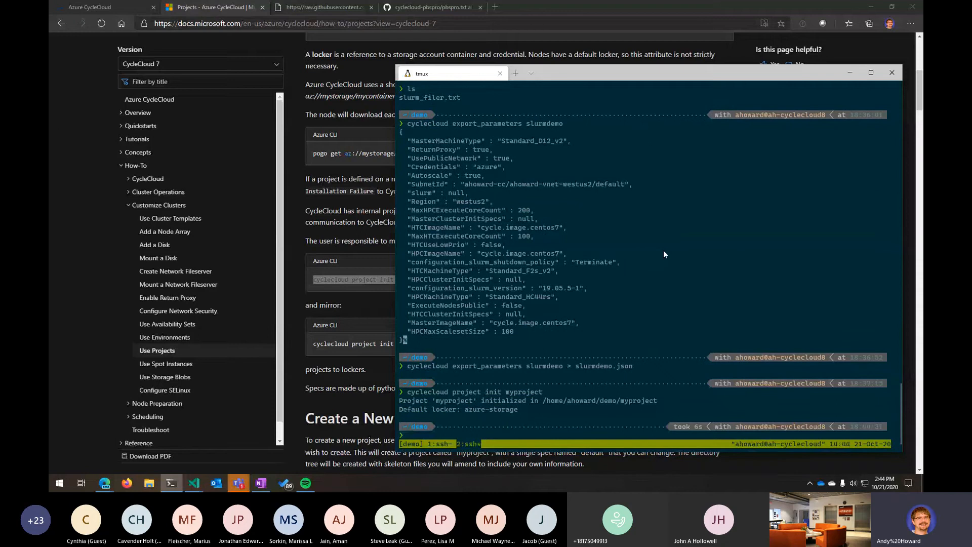
key("Tab")
key("Return")
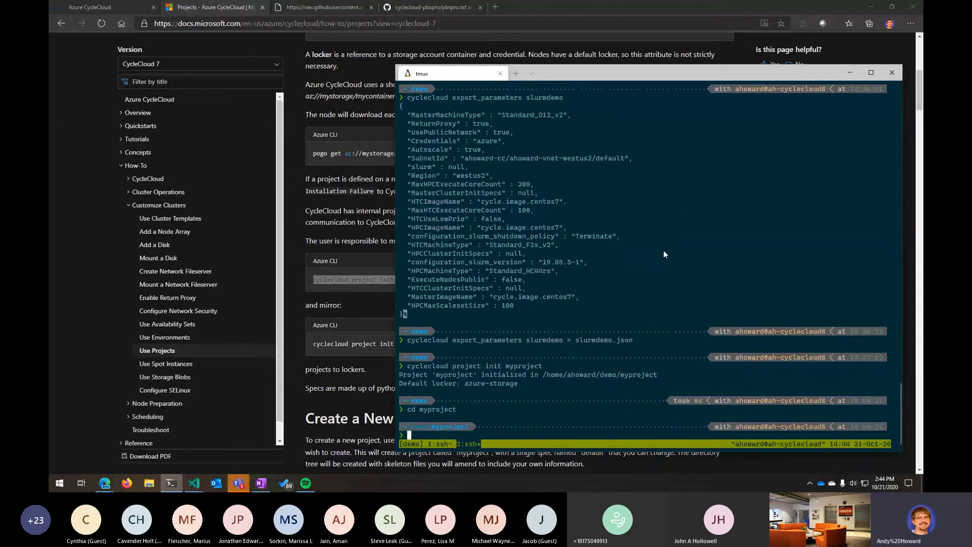
type("ls")
key("Return")
type("tree")
key("Return")
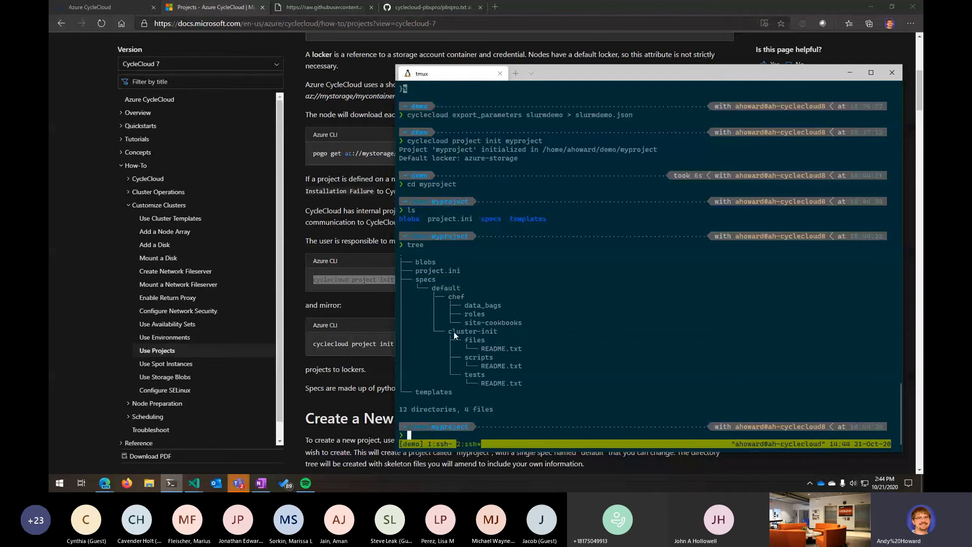
- Move into specs/default/cluster-init/scripts and list its files
left_click_drag(449, 332, 563, 385)
type("cd specs/default/cluster-init/scripts")
key("Return")
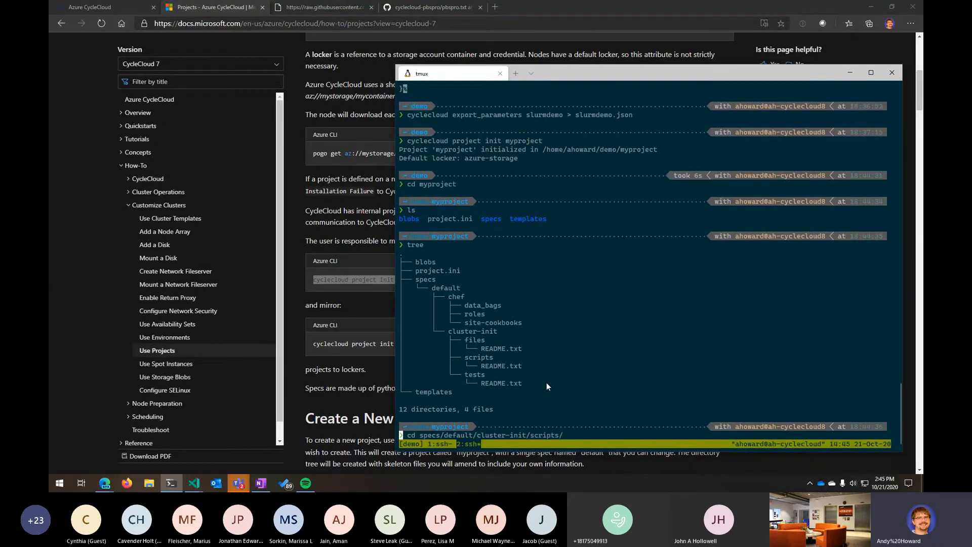
type("ls")
key("Return")
- Create the script 00-installtmux.sh containing #!/bin/bash and yum install -y tmux, and save it
type("vim 00-")
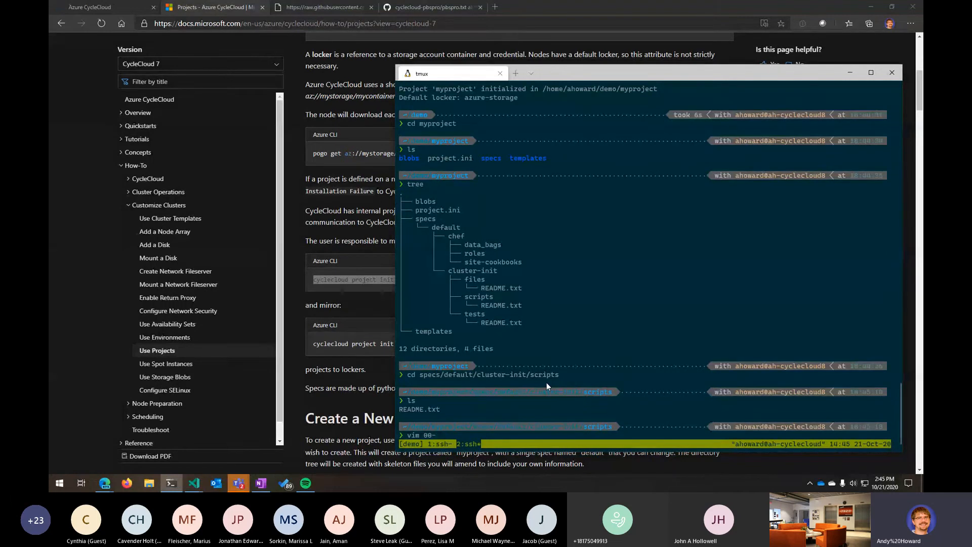
key("Tab")
key("Return")
type("i#!/bin/b")
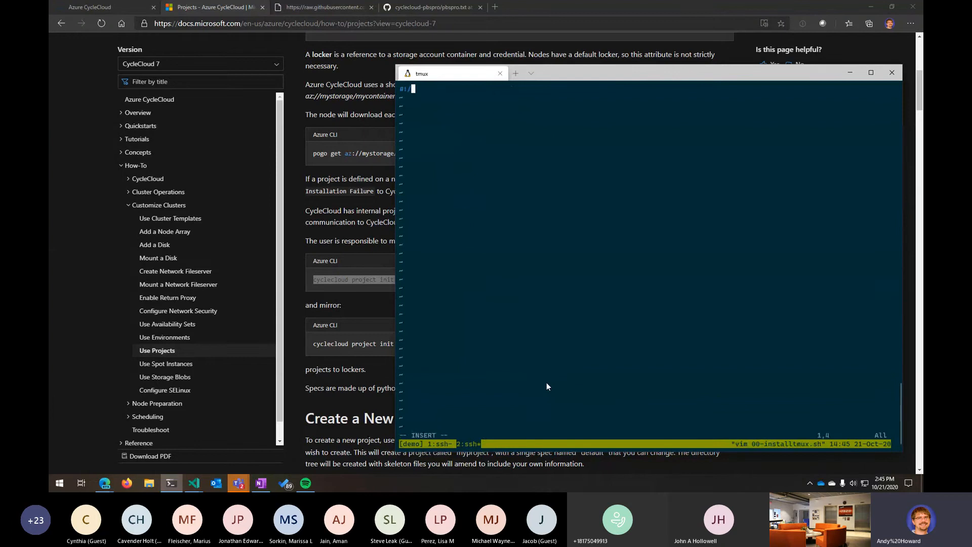
type("ash")
key("Return")
key("Return")
type("yum install -y tmux")
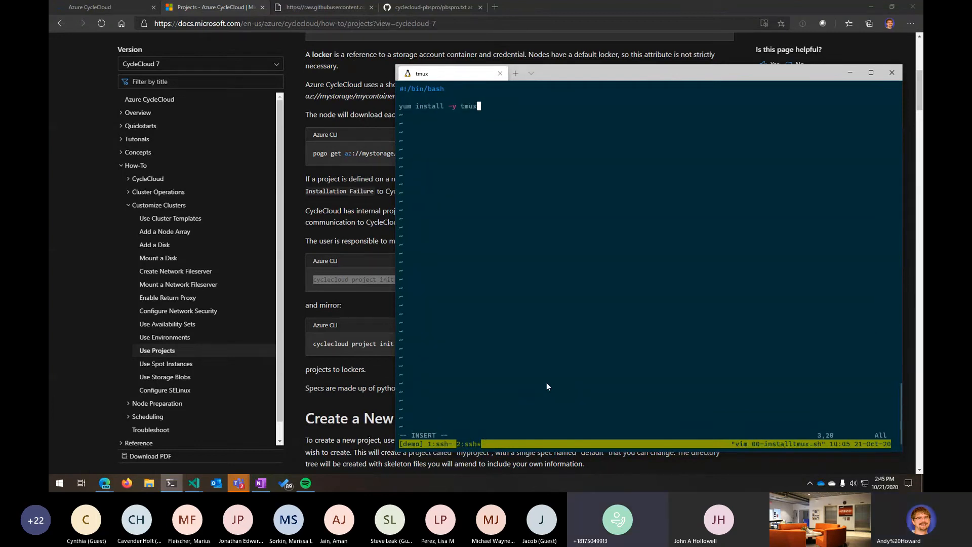
key("Escape")
type(":wq")
key("Return")
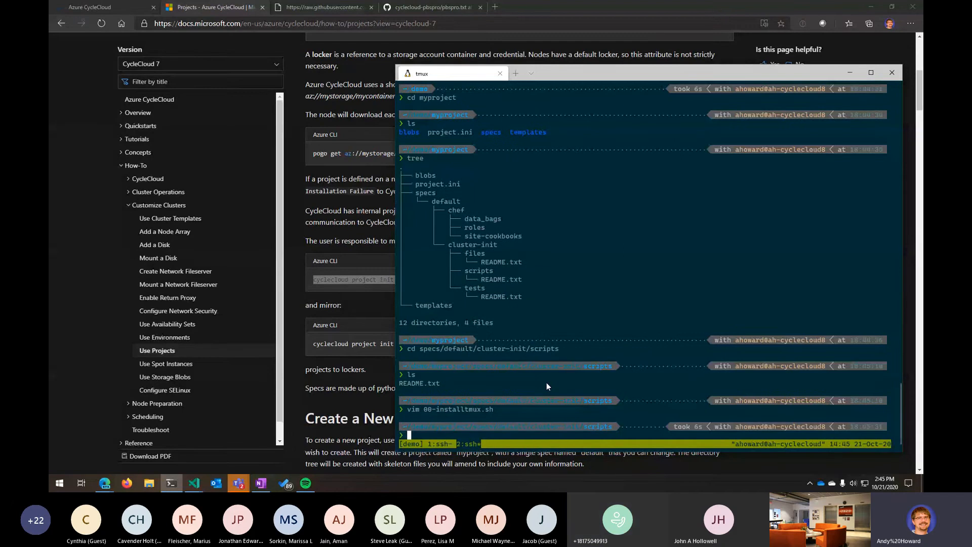
- Upload the project with cyclecloud project upload
type("cyclecloud project upload")
key("Return")
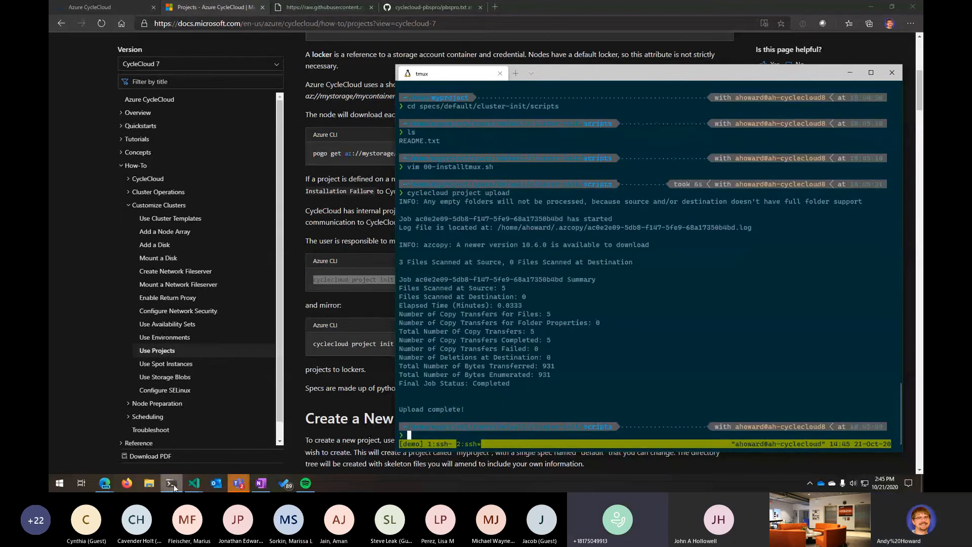
- In the slurmdemo cluster's Advanced Settings, set the Master Cluster-Init to the myproject default spec version 1.0.0
mouse_move(106, 485)
left_click(183, 448)
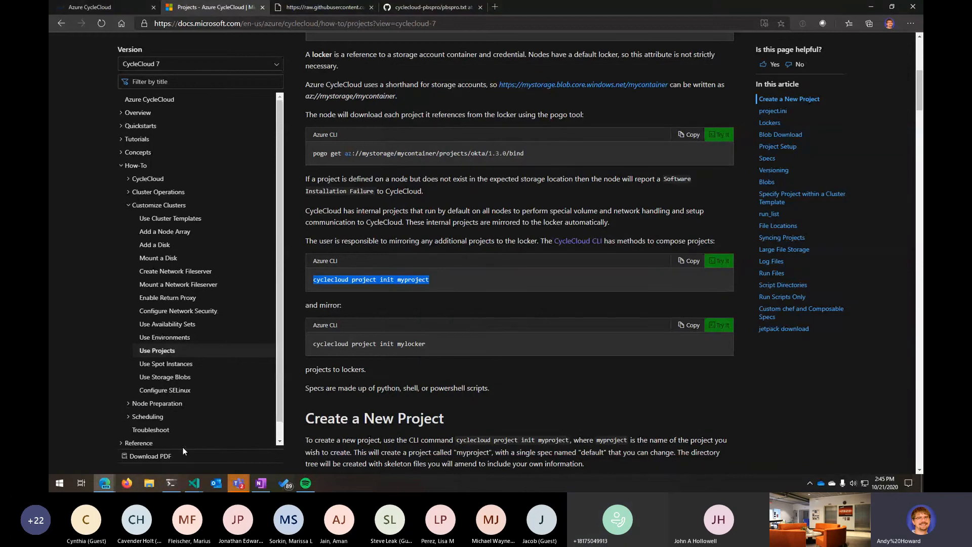
left_click(86, 7)
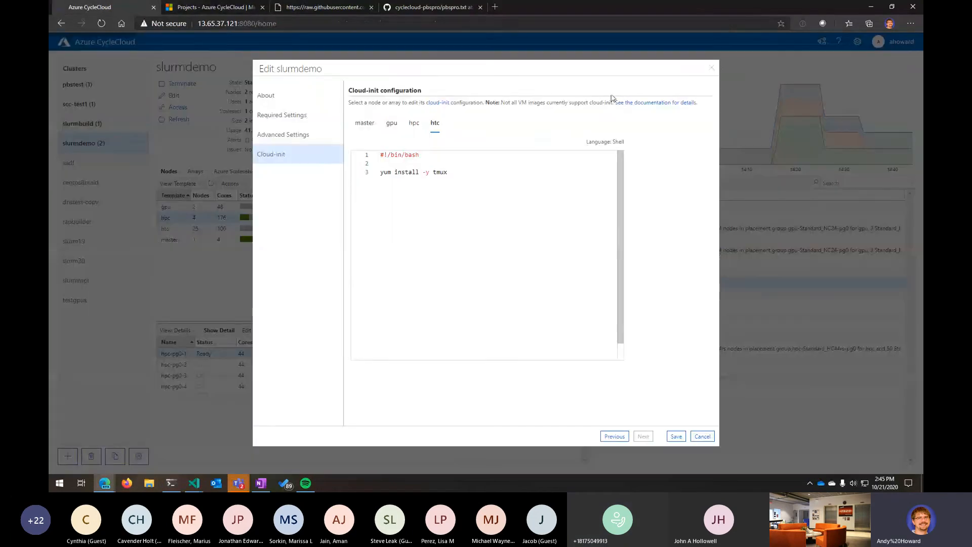
left_click(276, 120)
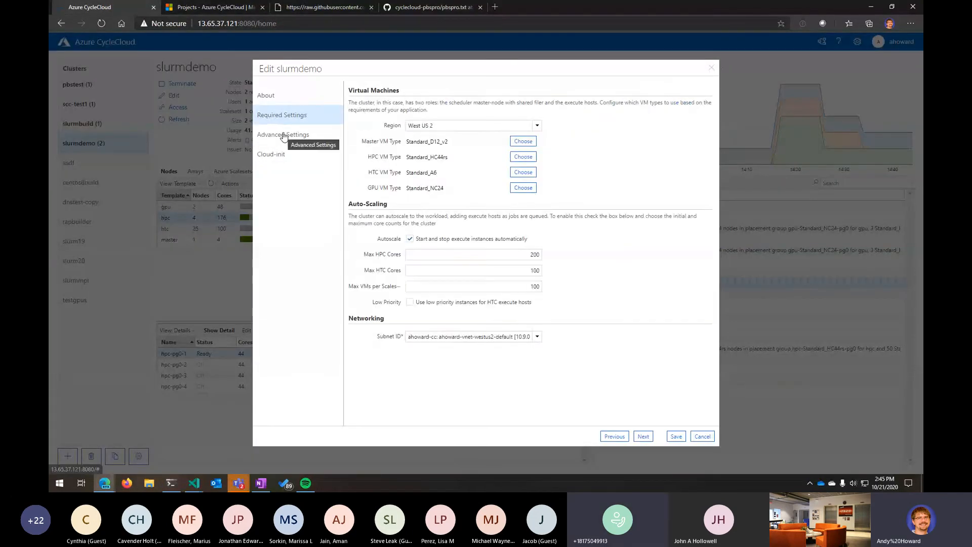
left_click(310, 145)
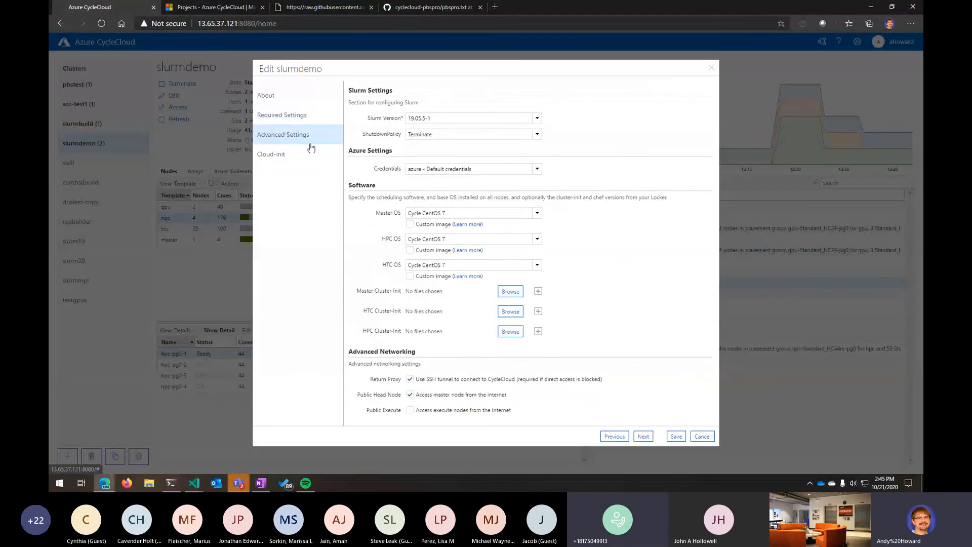
left_click(512, 296)
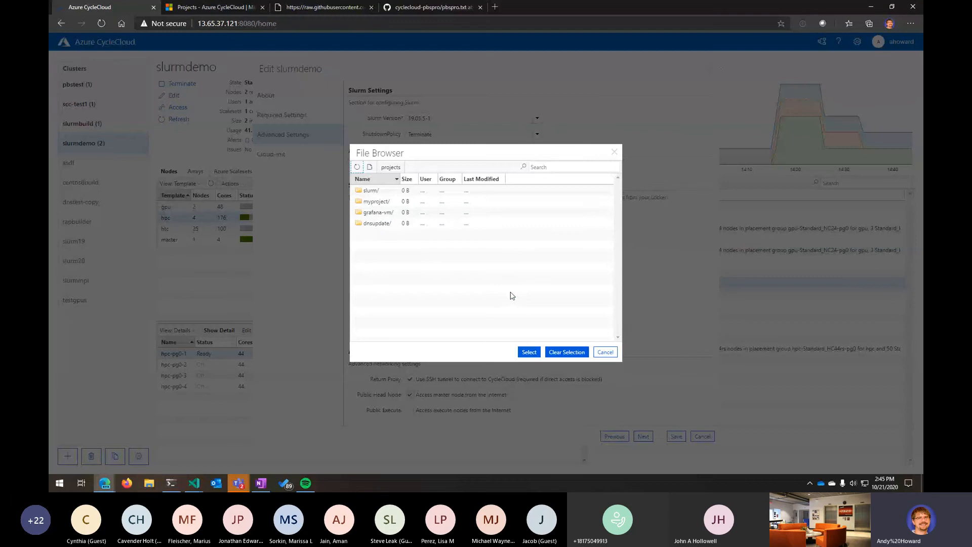
left_click(381, 202)
double_click(381, 203)
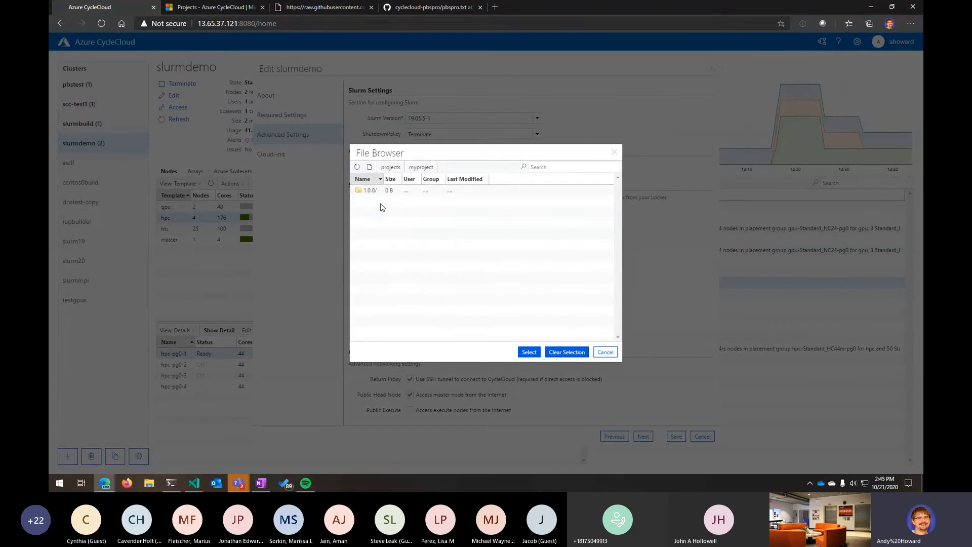
left_click(370, 191)
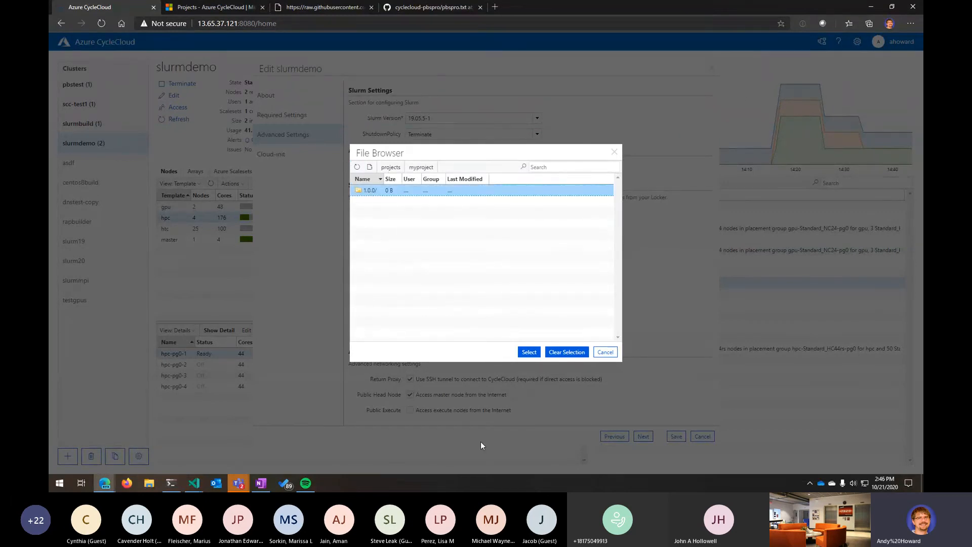
left_click(528, 352)
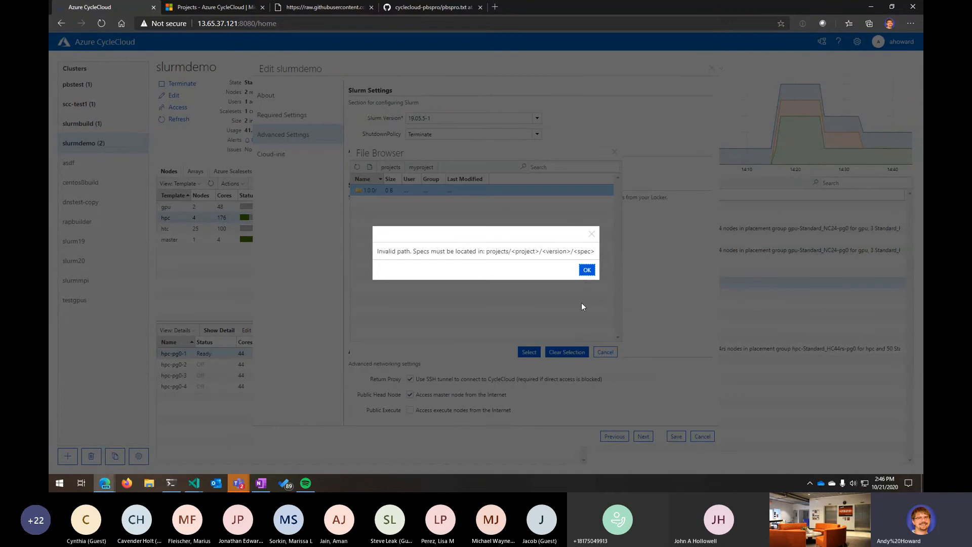
left_click(587, 270)
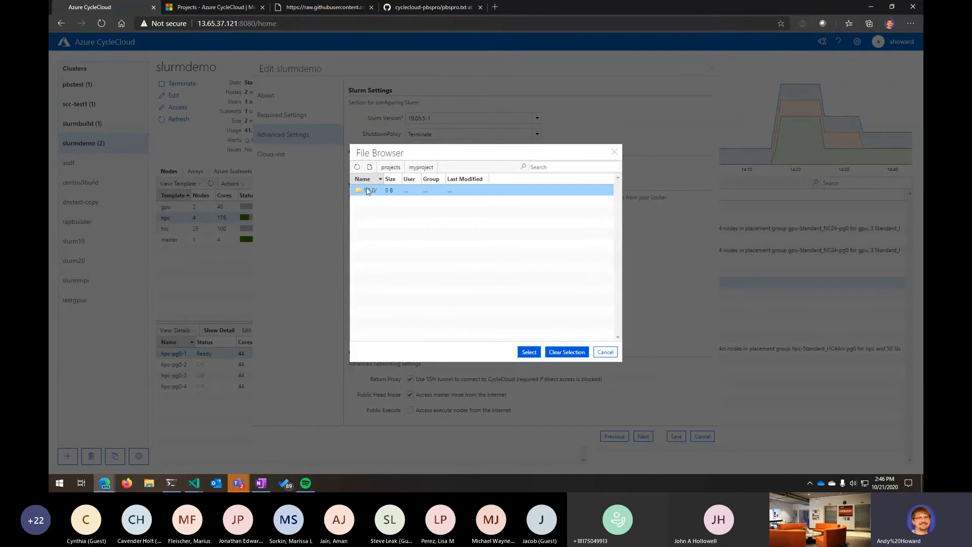
double_click(368, 191)
left_click(369, 201)
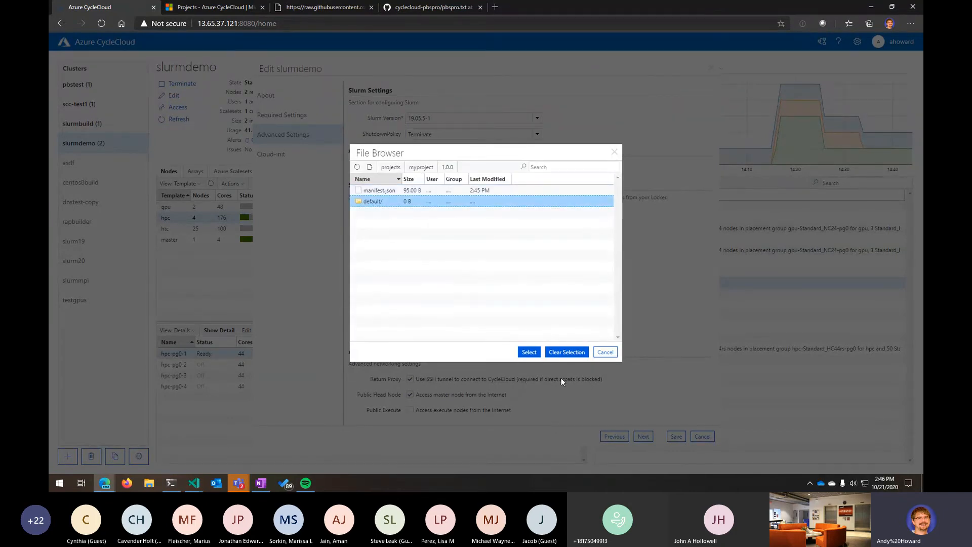
left_click(530, 353)
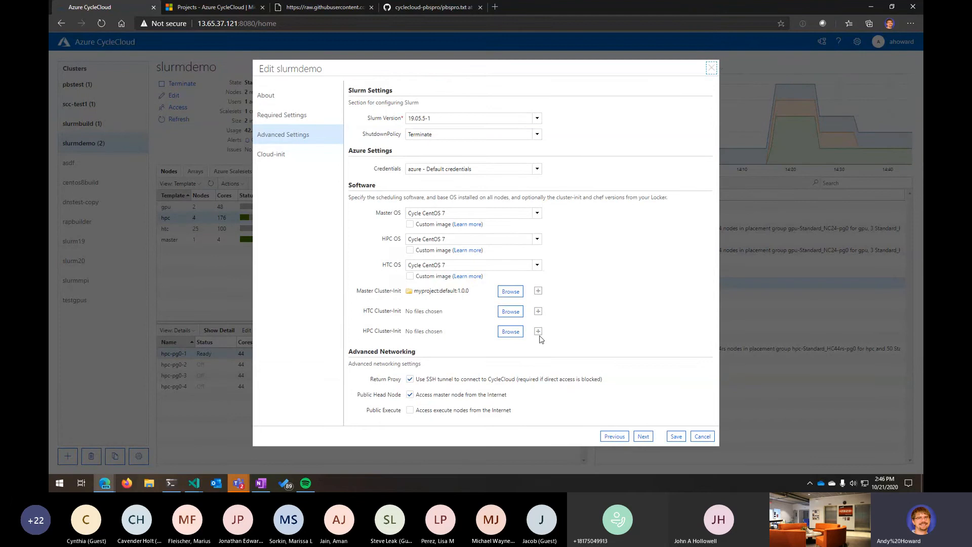
- Switch to VS Code and in slurm_filer.txt duplicate the cyclecloud/slurm:default cluster-init line, changing the copy to myproject:default
left_click(176, 483)
mouse_move(191, 482)
left_click(208, 446)
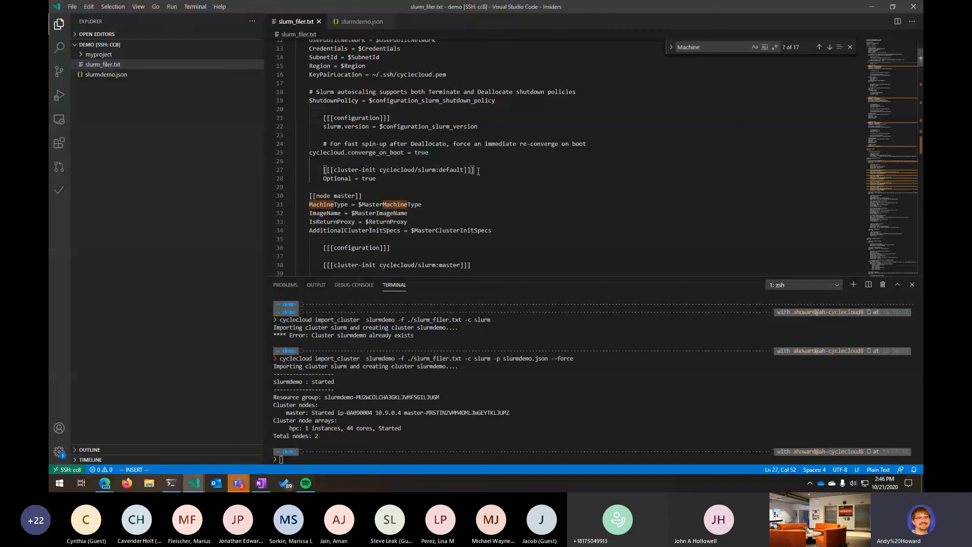
type("o")
key("BackSpace")
key("Escape")
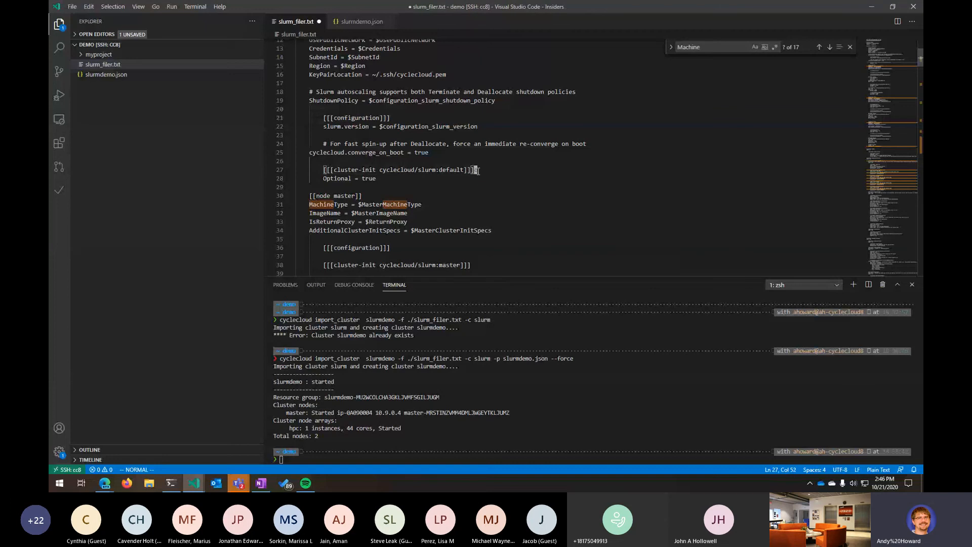
key("y")
key("y")
key("p")
key("l")
key("l")
key("l")
key("l")
key("l")
key("l")
key("l")
key("l")
key("l")
key("l")
key("l")
key("l")
key("l")
key("l")
key("l")
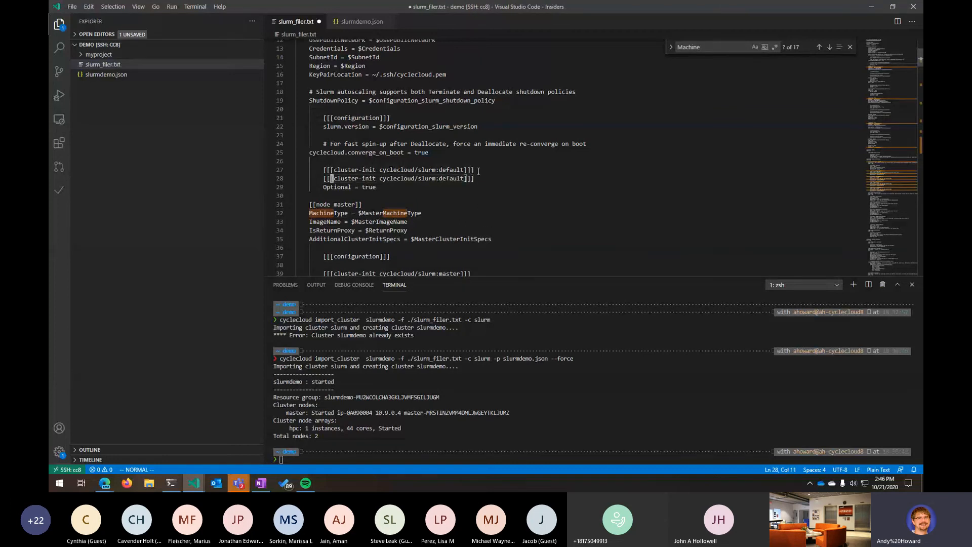
key("l")
key("x")
key("x")
key("x")
key("x")
key("x")
key("x")
key("x")
key("x")
key("x")
key("x")
key("x")
key("x")
key("x")
type("cw")
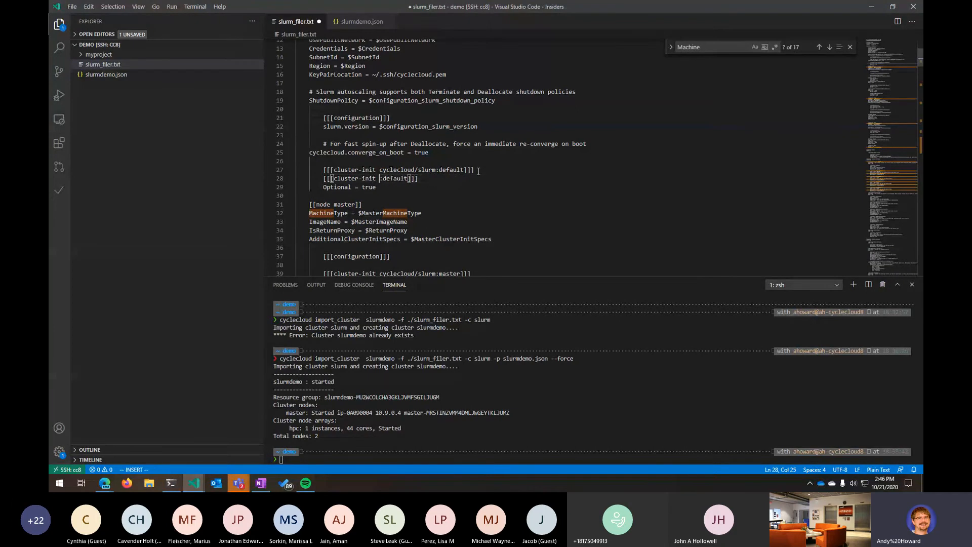
type("myproject")
- Append version 1.0.0 to the new cluster-init line so it reads myproject:default:1.0.0
key("Escape")
key("$")
key("h")
key("h")
type("i")
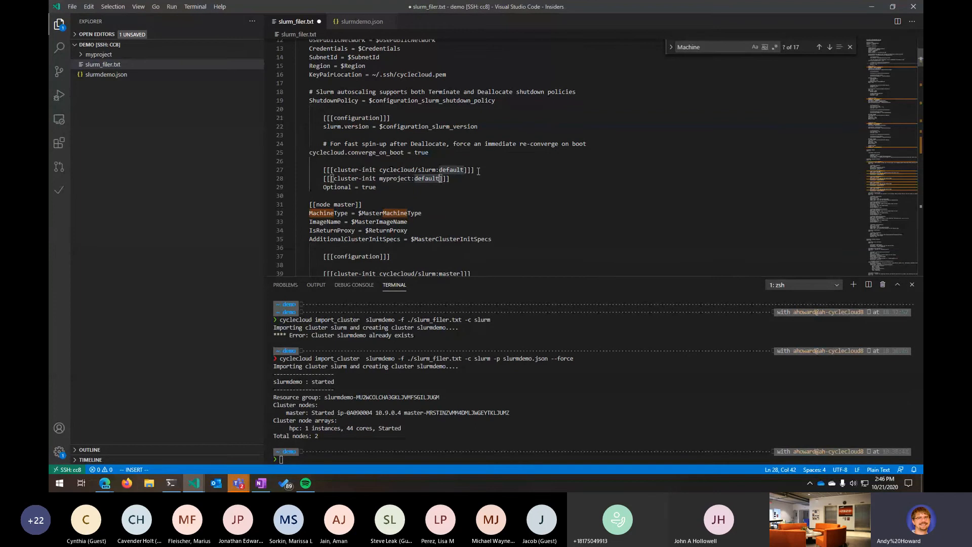
type(":")
type("1.0.")
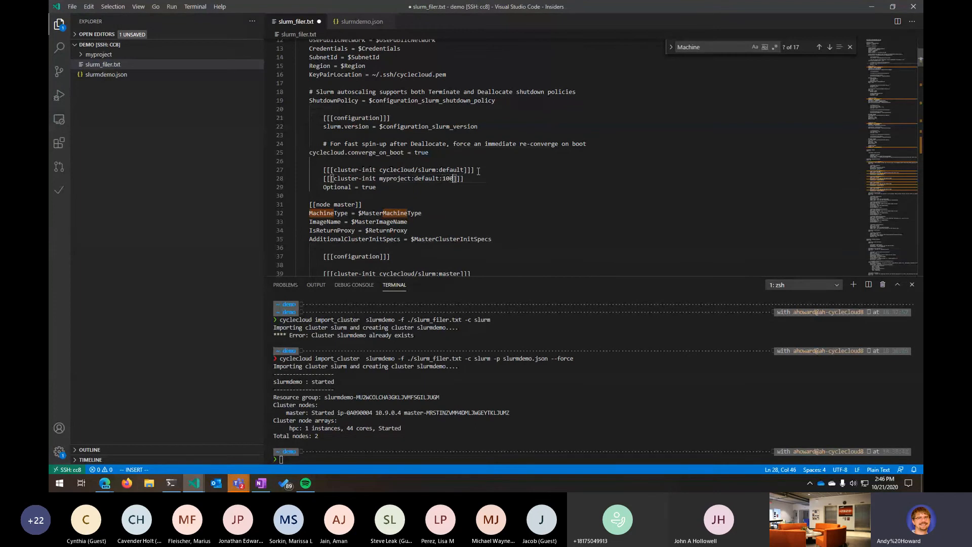
type("0")
key("Escape")
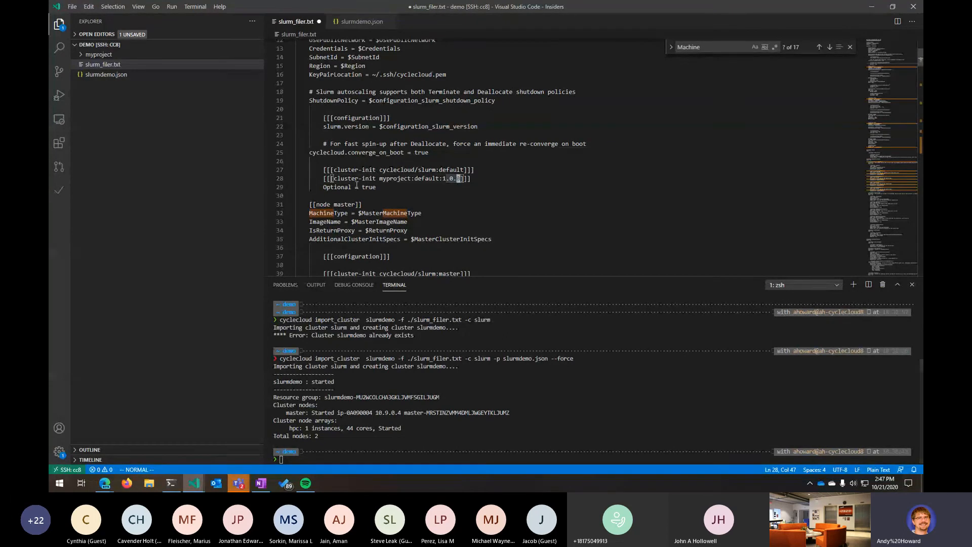
- Review the two cluster-init lines in slurm_filer.txt, then return to the browser and close the Edit slurmdemo dialog
left_click_drag(324, 178, 477, 175)
left_click(451, 196)
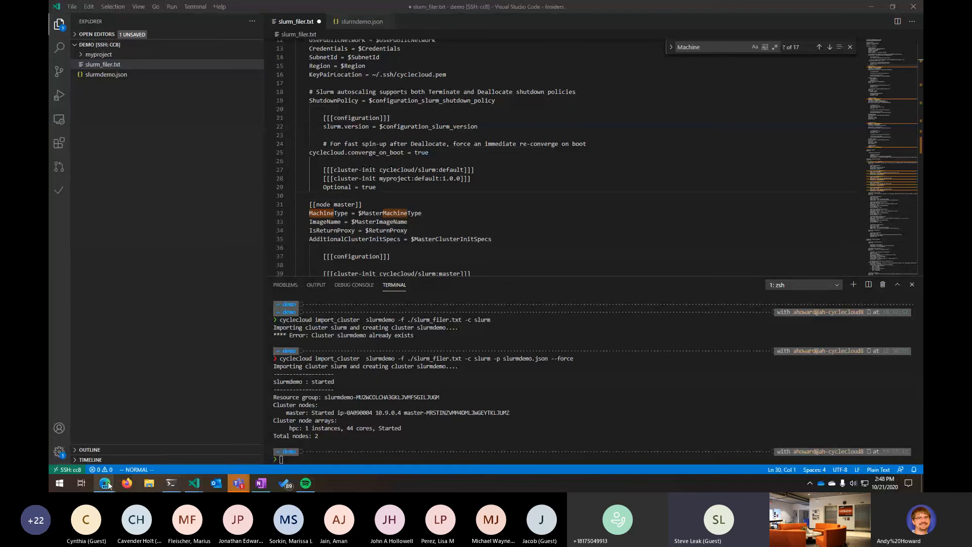
mouse_move(107, 487)
left_click(169, 449)
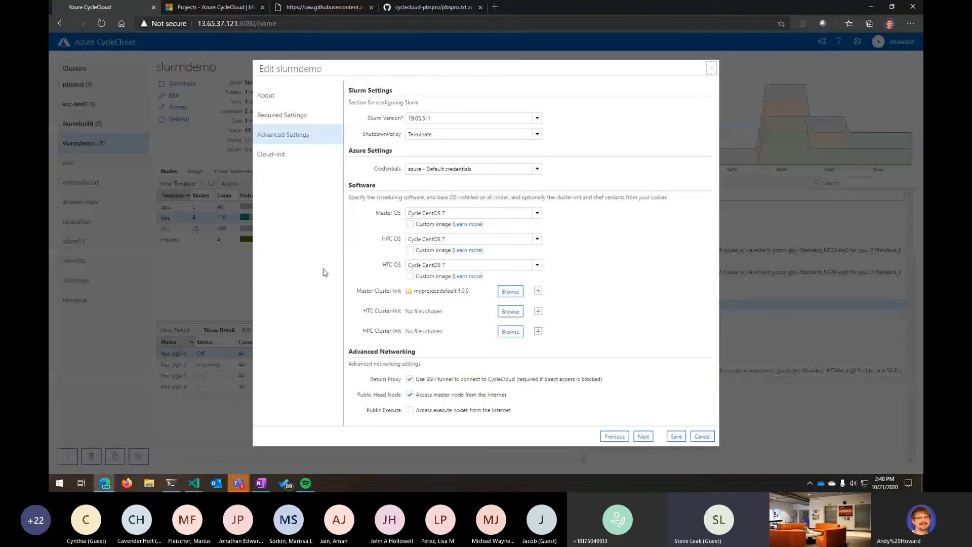
left_click(712, 68)
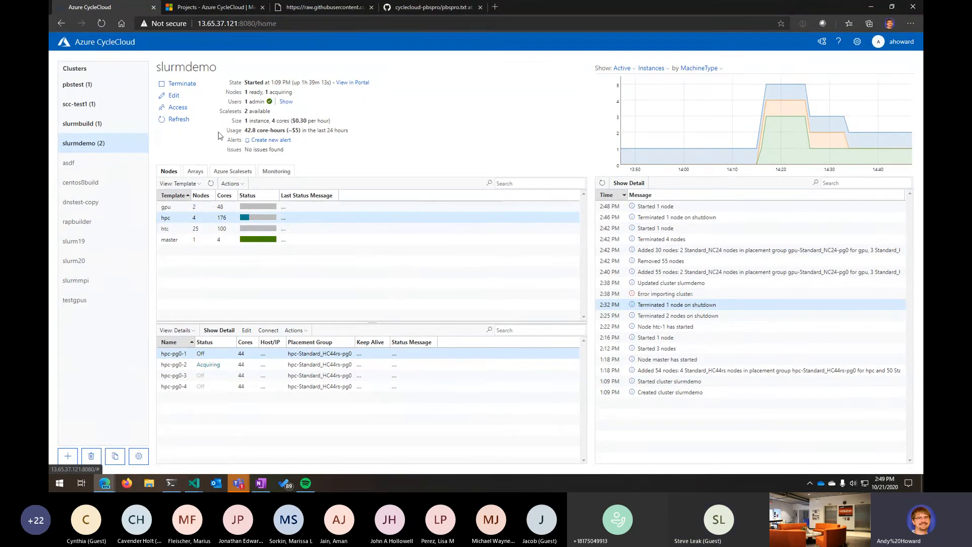
- Open the slurmdemo cluster's edit dialog to view the master's Cloud-init configuration, then close it
left_click(173, 95)
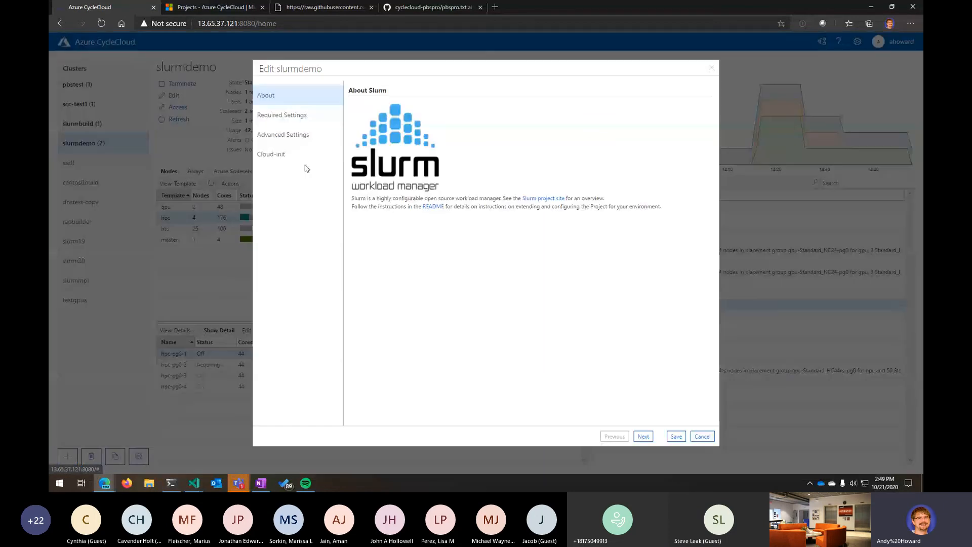
left_click(272, 157)
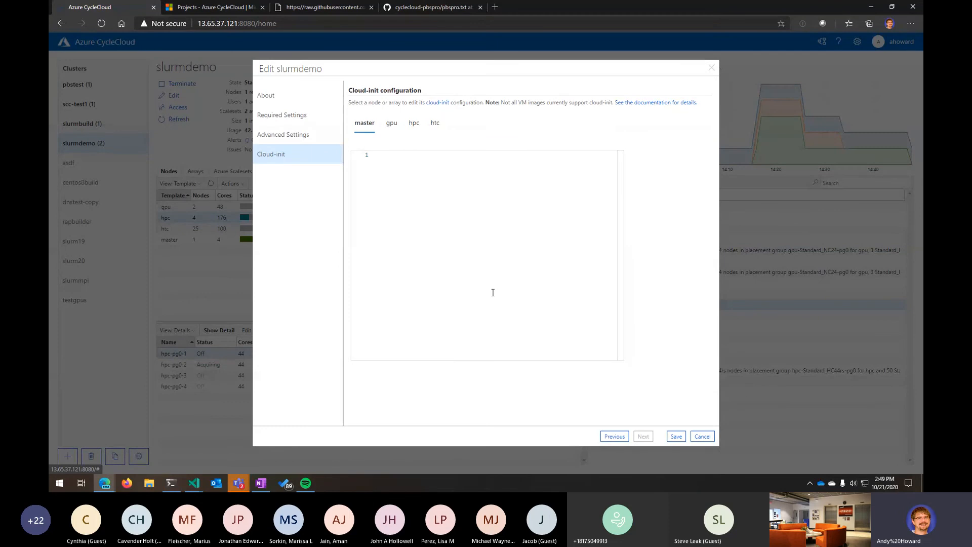
left_click(397, 154)
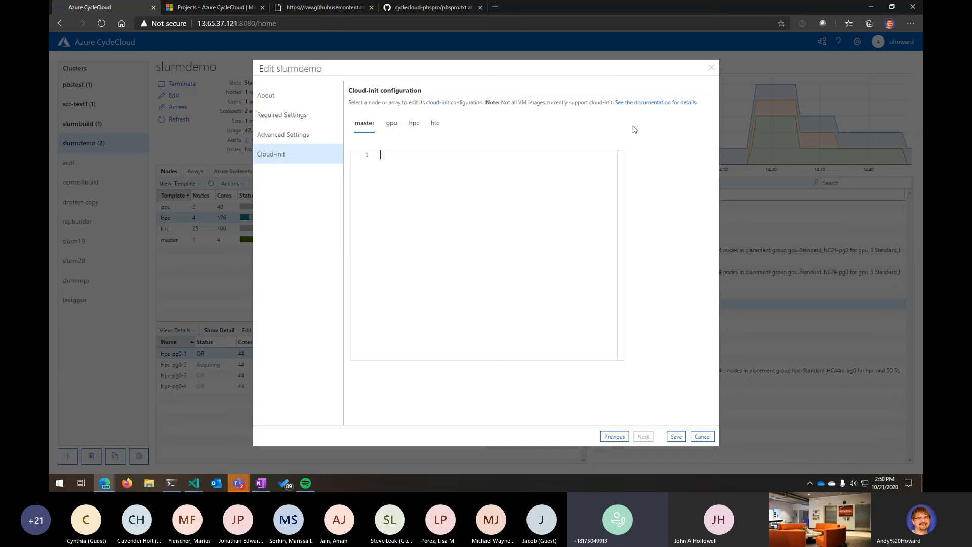
left_click(712, 68)
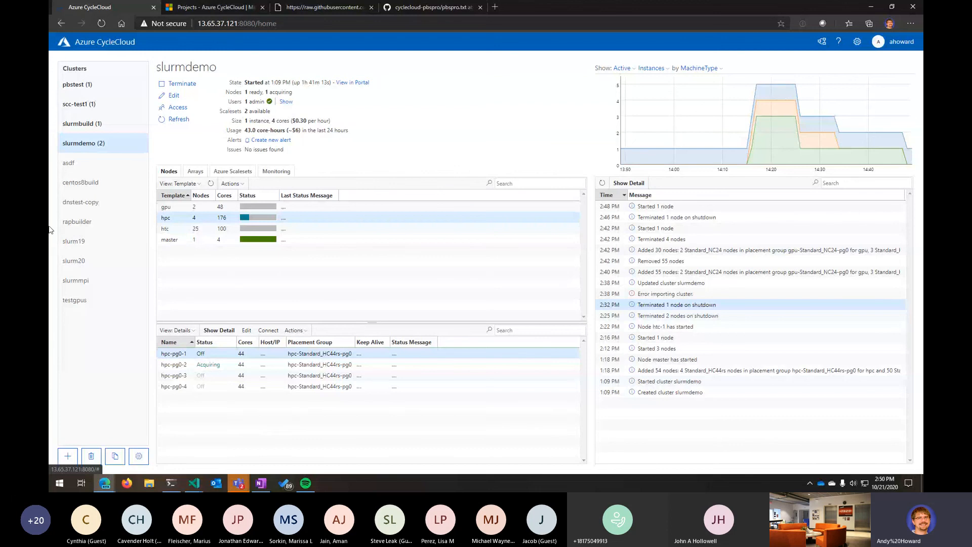
- Open the edit dialog for node hpc-pg0-1, toggle its Keep Alive option, and cancel
left_click(230, 184)
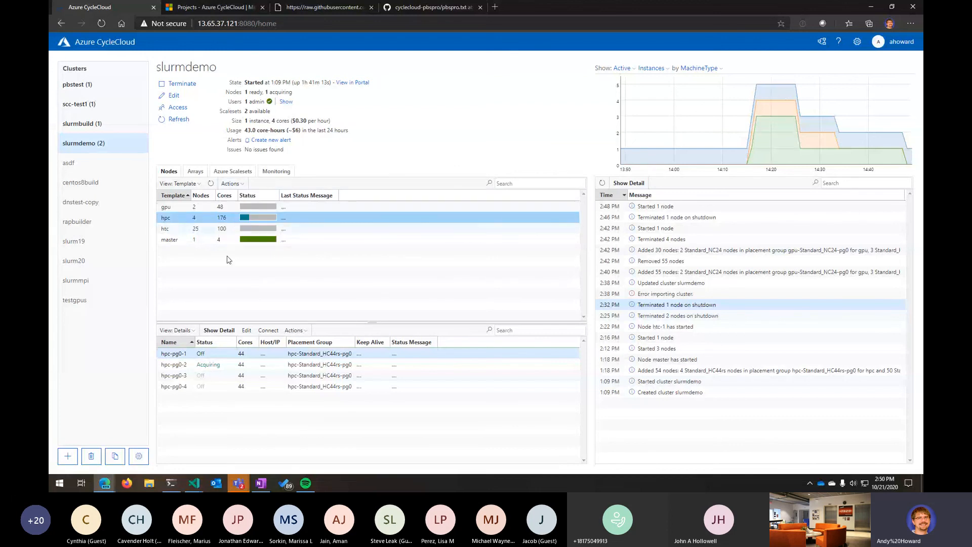
left_click(307, 354)
left_click(294, 330)
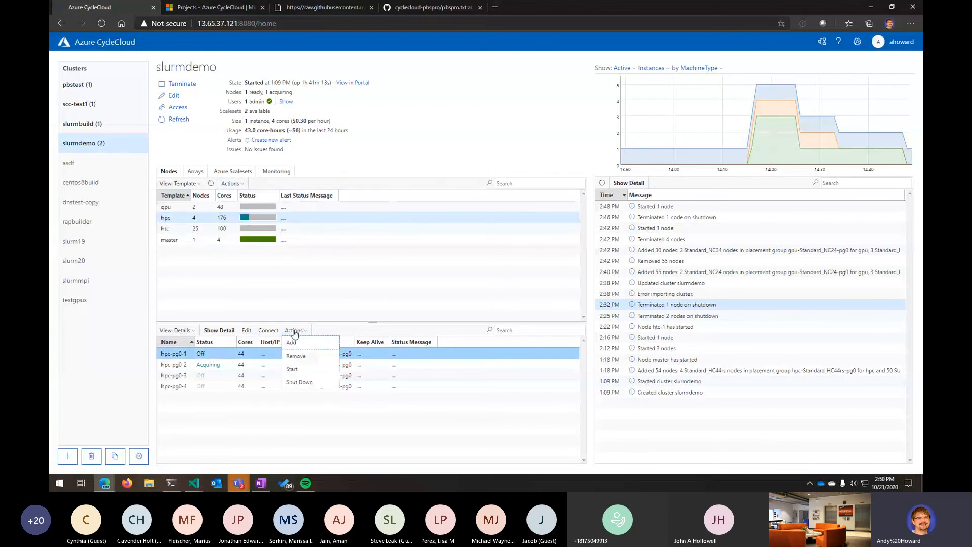
left_click(247, 330)
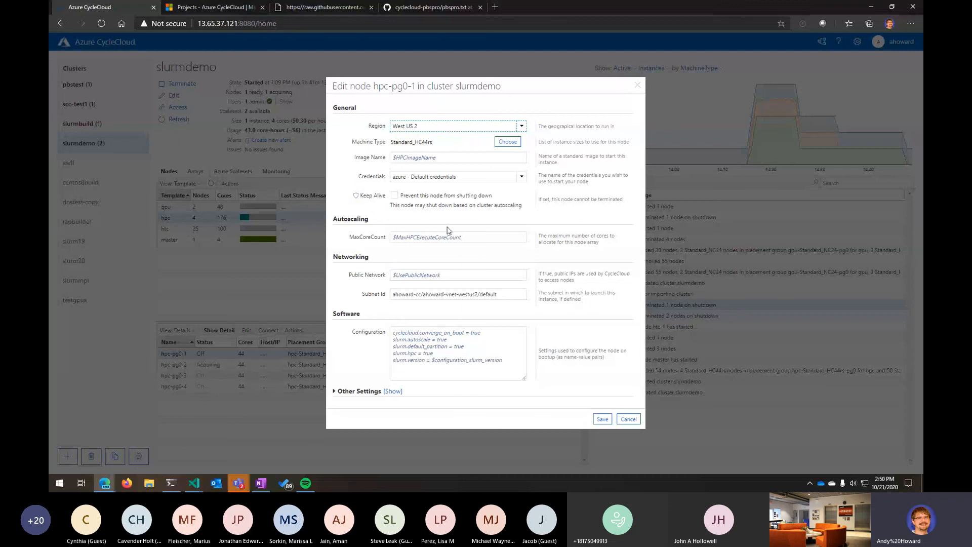
left_click(395, 197)
left_click(395, 196)
left_click(394, 196)
left_click(394, 198)
left_click(629, 419)
- Open the Add nodes dialog for the slurmdemo cluster and cancel it
left_click(230, 184)
left_click(228, 195)
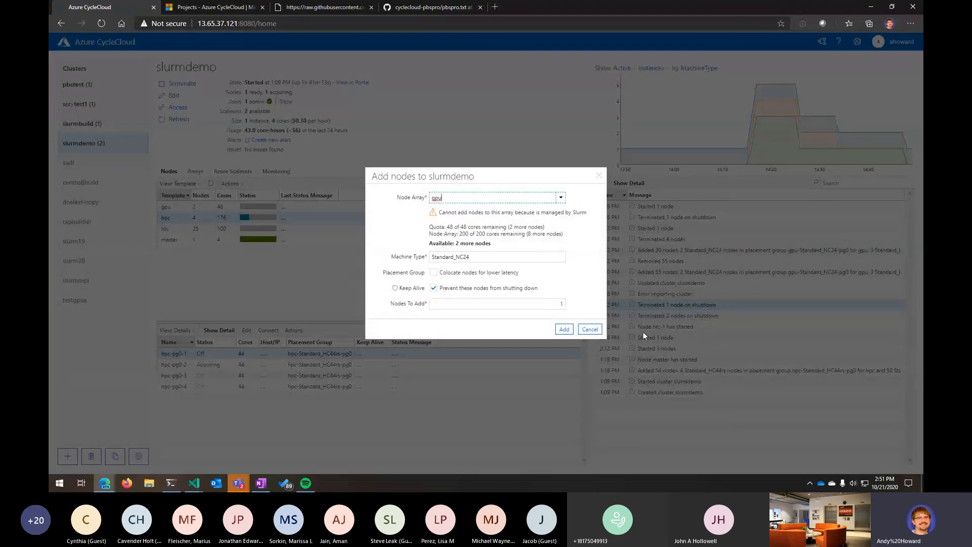
left_click(590, 329)
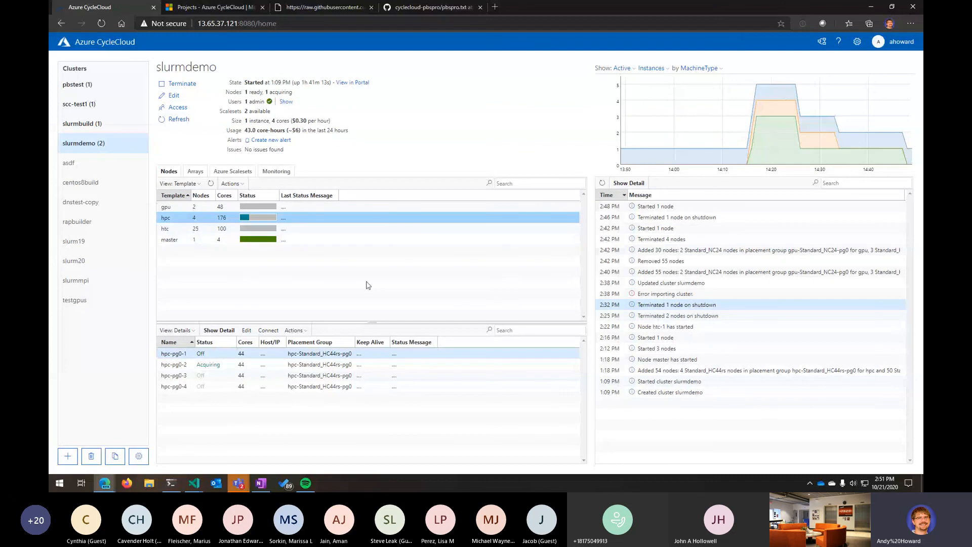
- Switch to the CycleCloud documentation tab and open the Slurm scheduler reference page
left_click(218, 6)
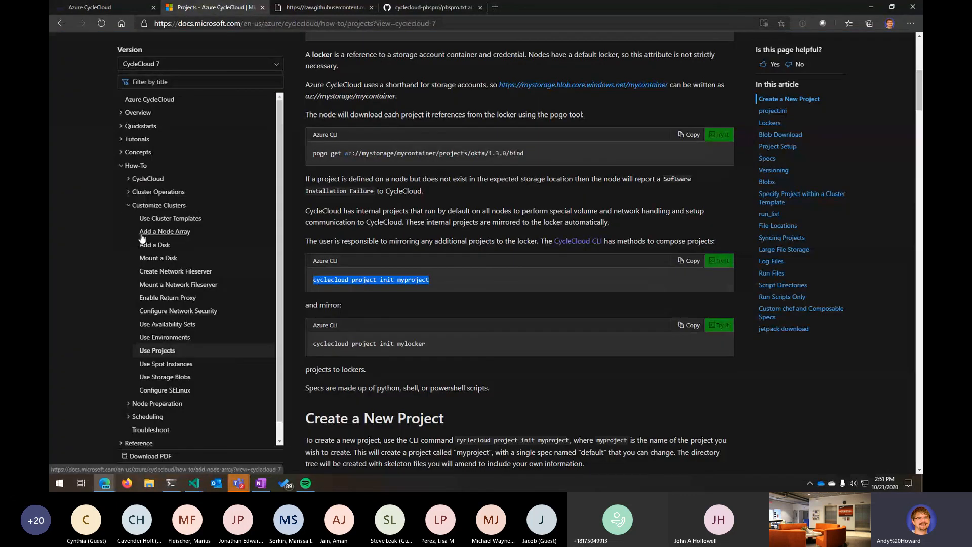
left_click(162, 205)
left_click(139, 258)
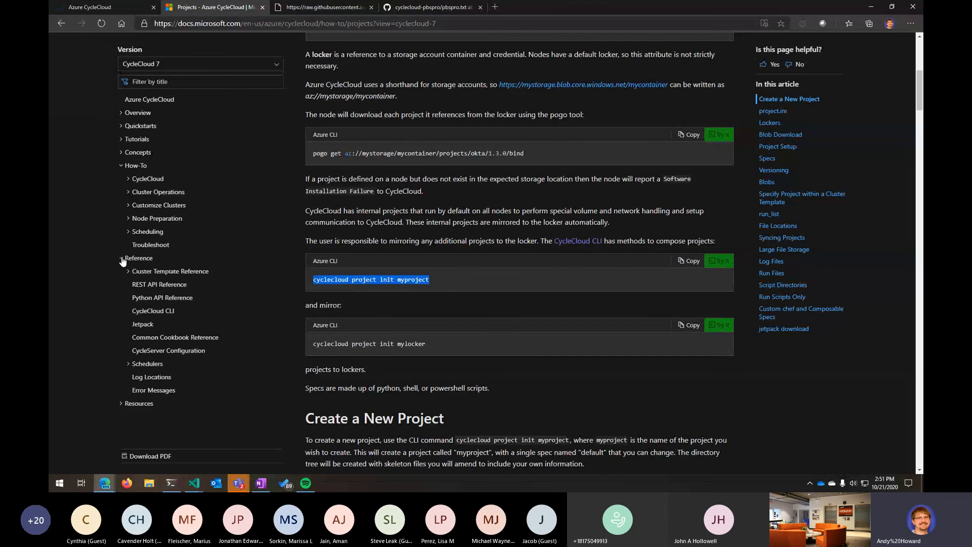
left_click(149, 364)
left_click(152, 403)
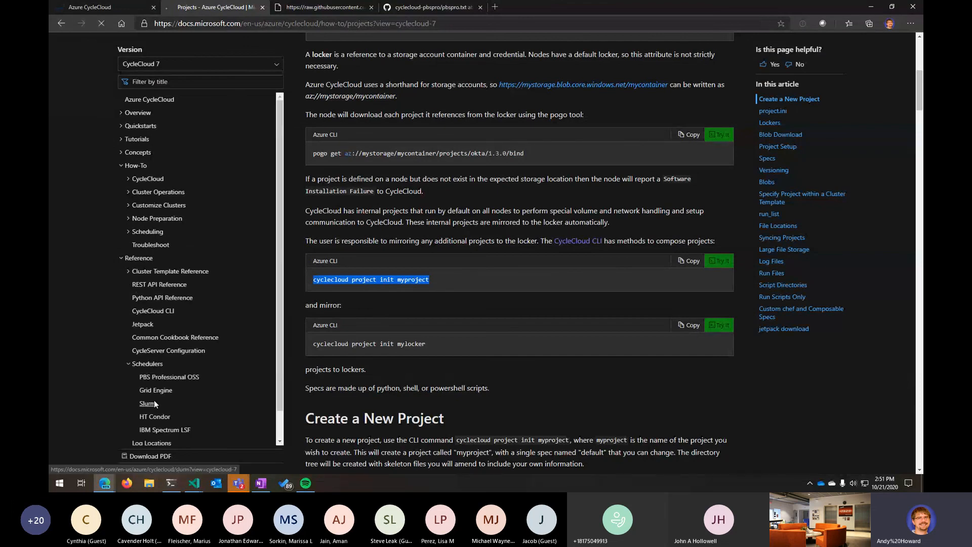
- Read the Slurm page's section on disabling autoscale for specific nodes or partitions
scroll(519, 354, "down", 20)
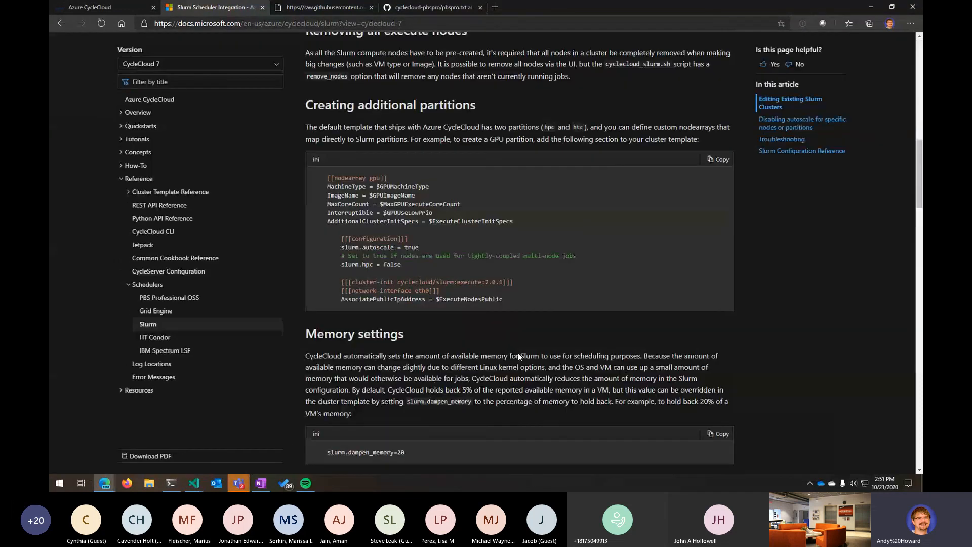
scroll(518, 353, "down", 1)
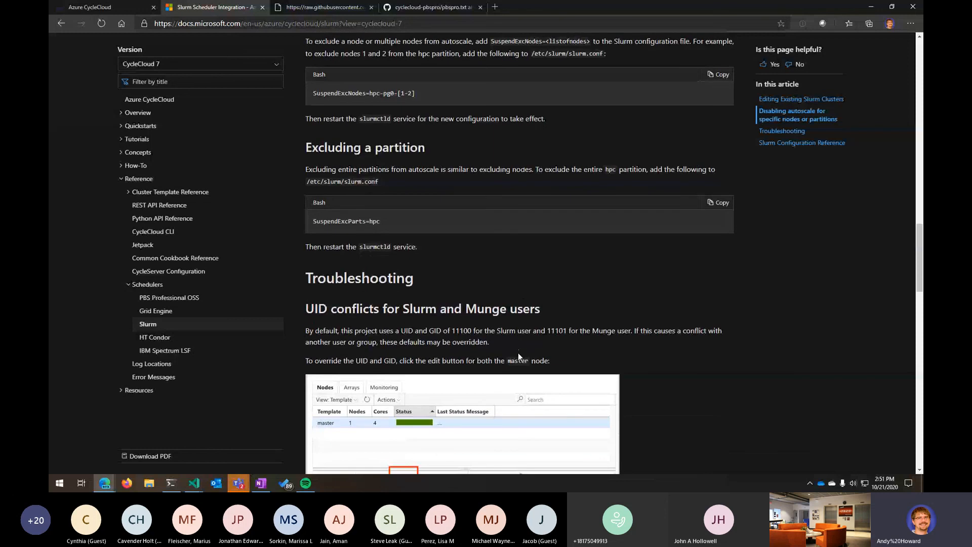
scroll(519, 352, "up", 3)
left_click_drag(308, 146, 710, 372)
left_click(562, 322)
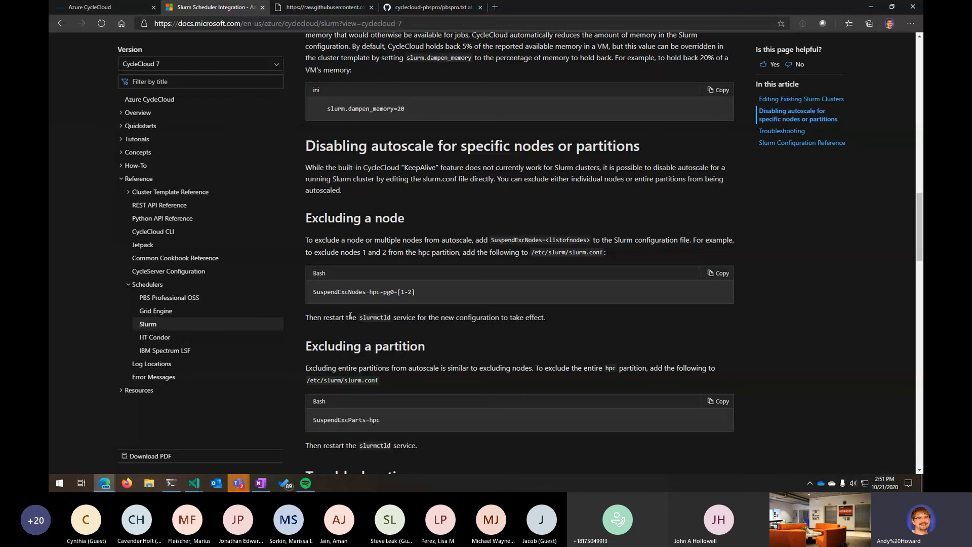
left_click_drag(531, 252, 603, 251)
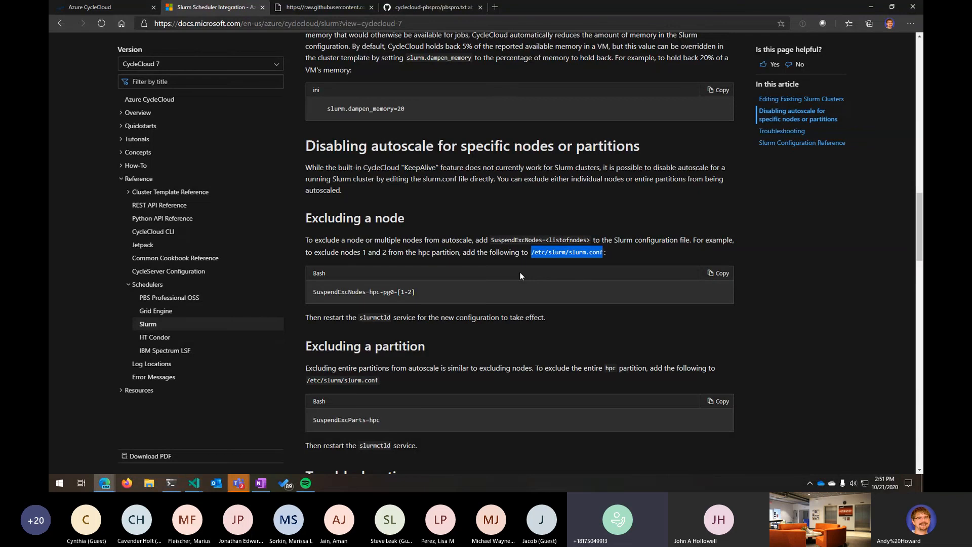
left_click(530, 203)
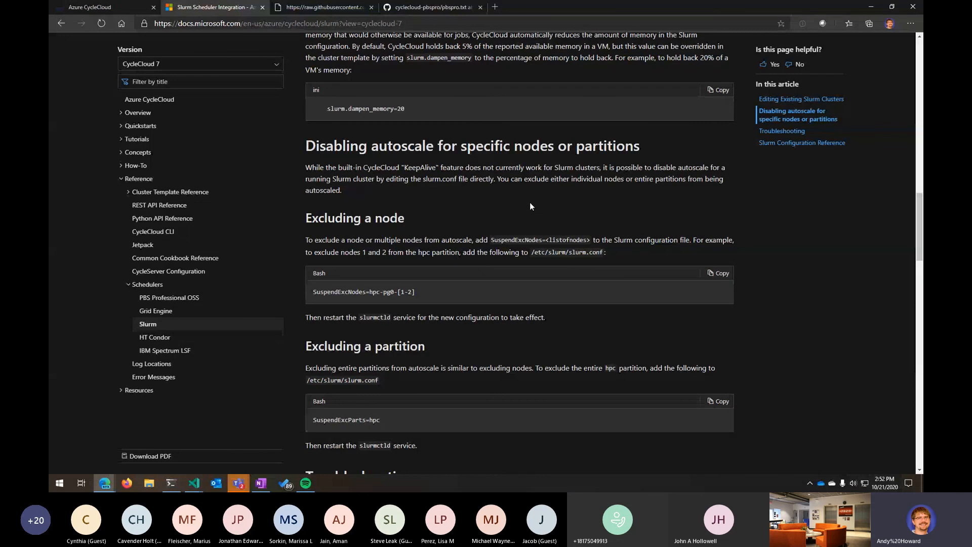